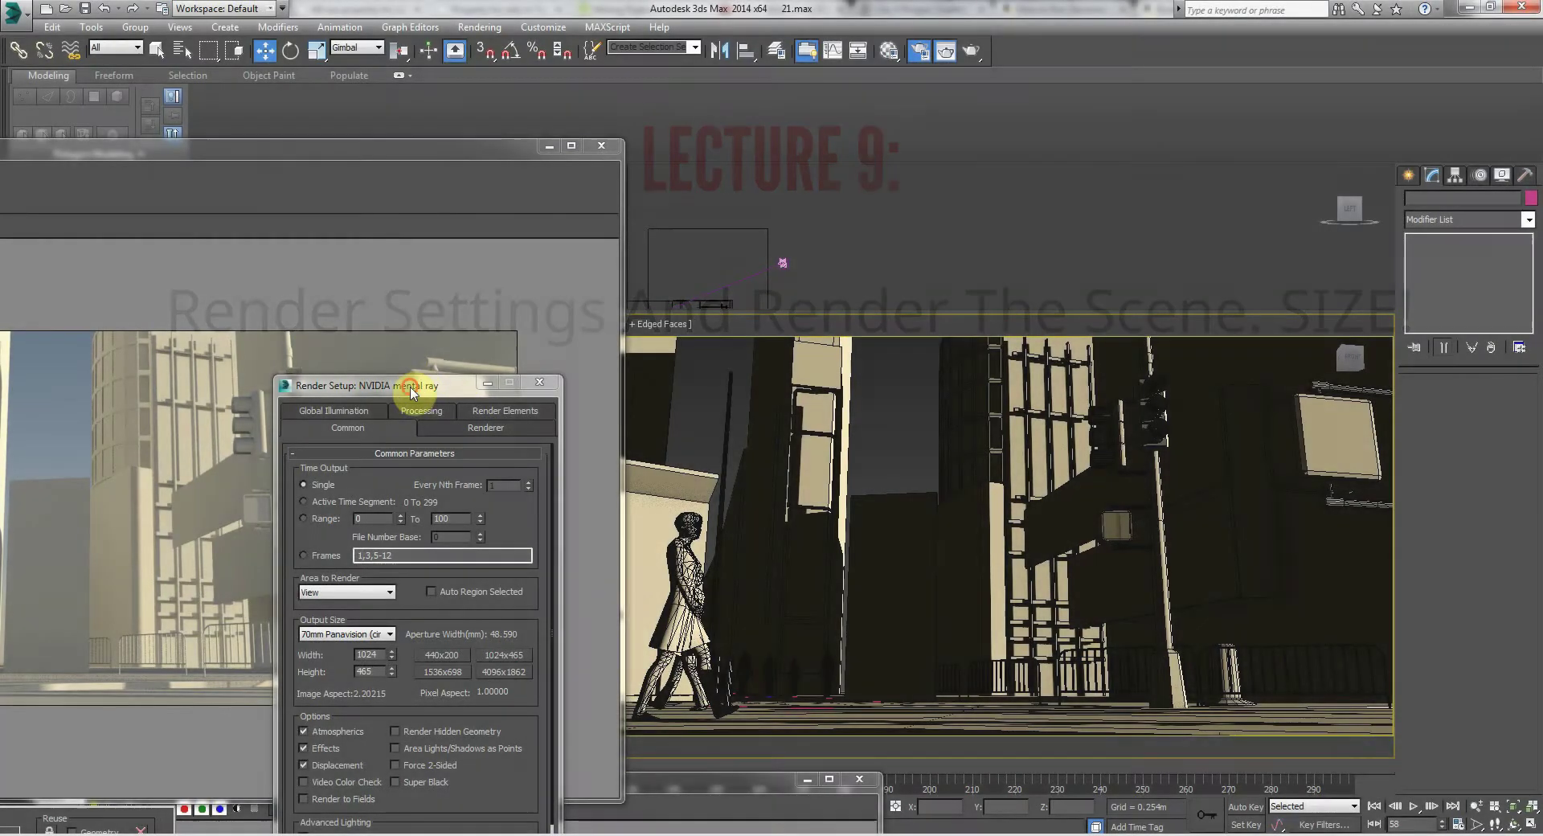
Step: Move the rendered frame window out of the way and maximize the Perspective viewport
{"action": "left_click", "coordinate": [609, 522]}
{"action": "left_click_drag", "start_coordinate": [406, 152], "coordinate": [1021, 95]}
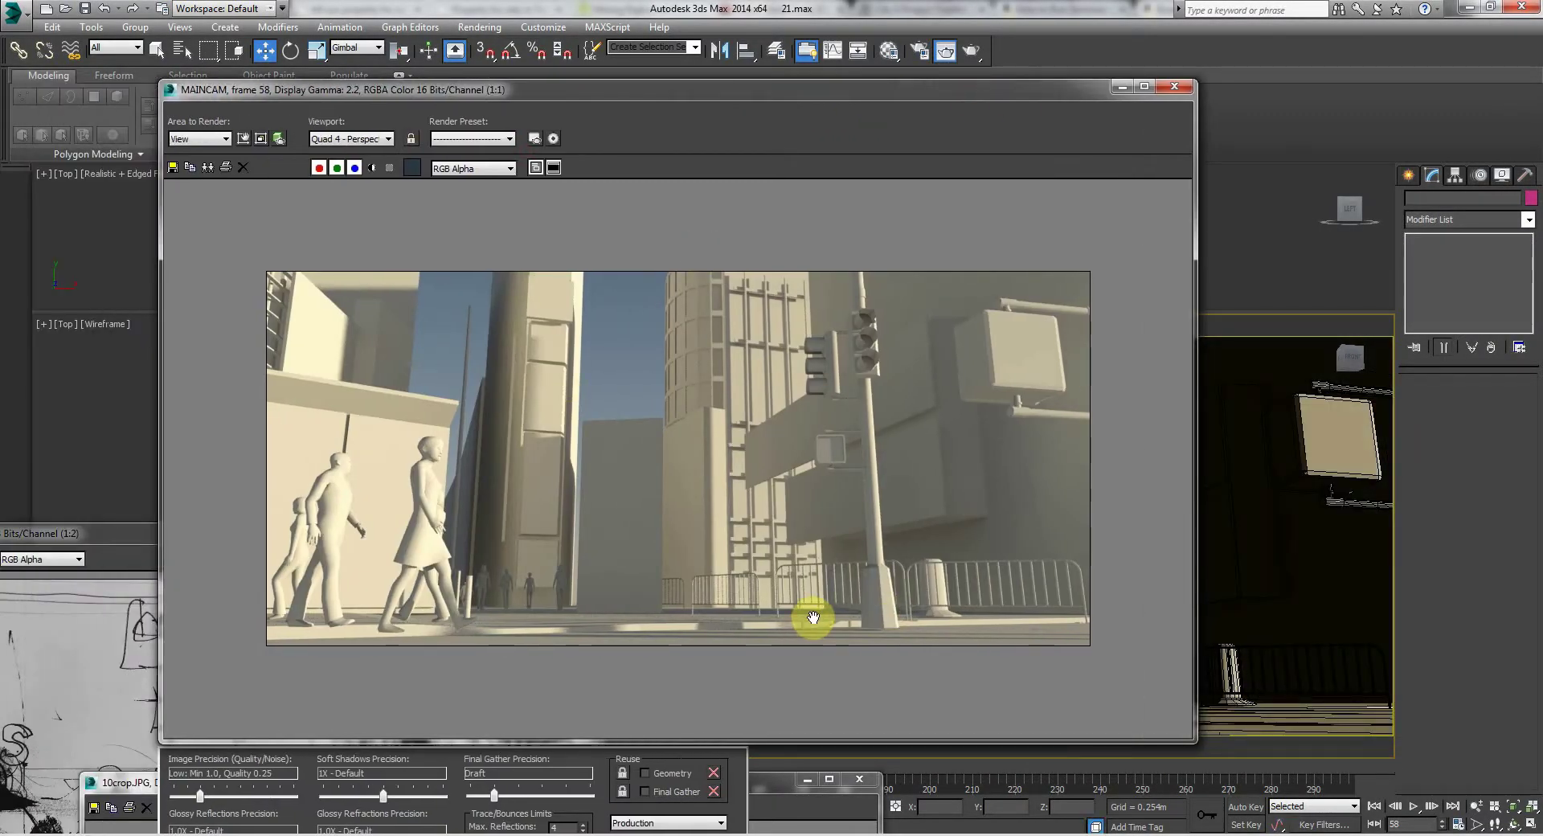
{"action": "left_click_drag", "start_coordinate": [692, 91], "coordinate": [225, 671]}
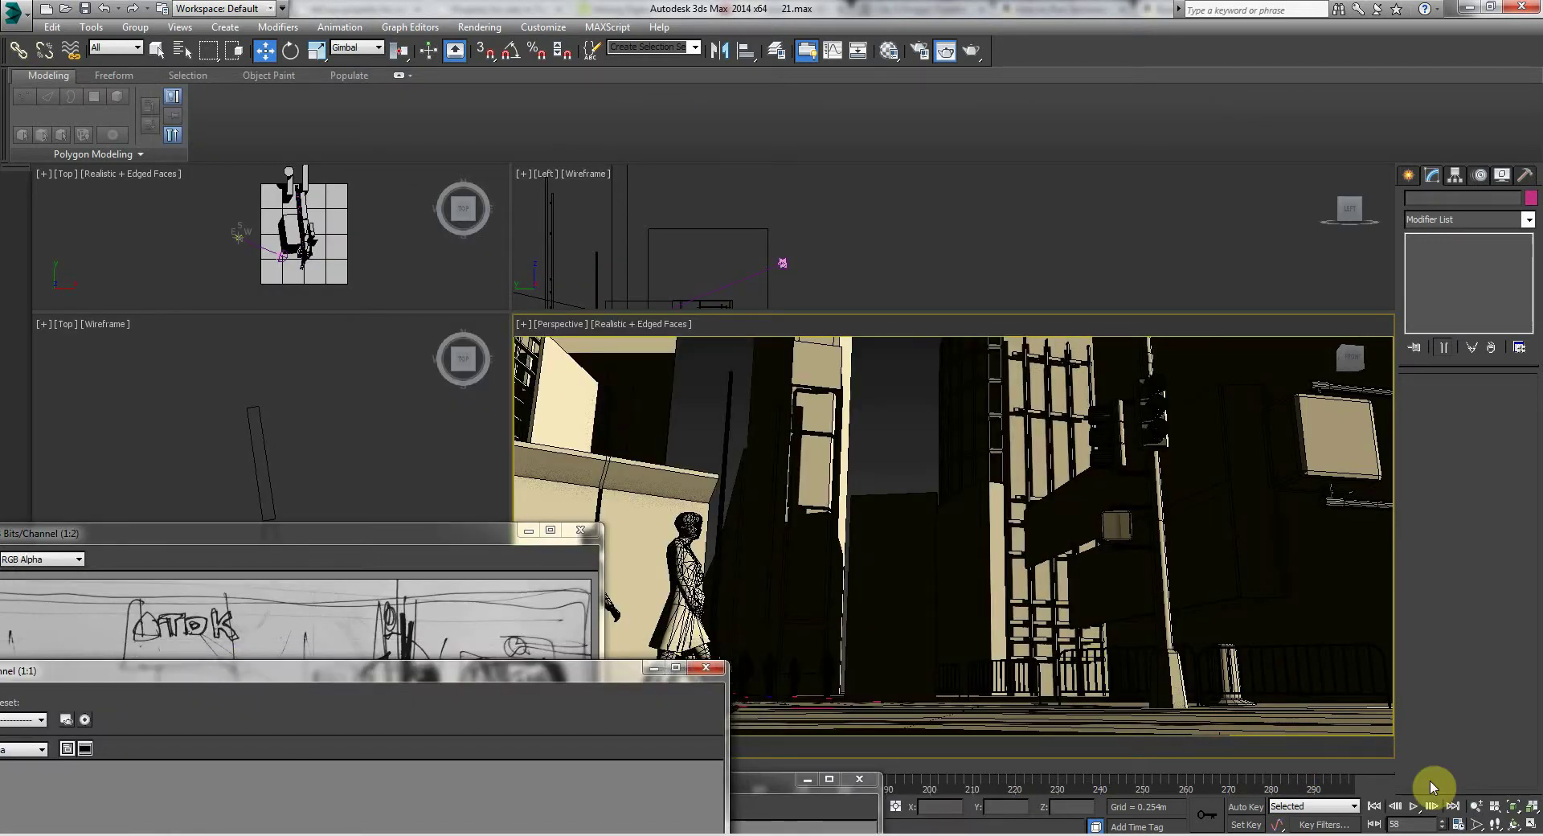
{"action": "left_click", "coordinate": [1531, 824]}
{"action": "middle_click_drag", "start_coordinate": [884, 410], "coordinate": [879, 410]}
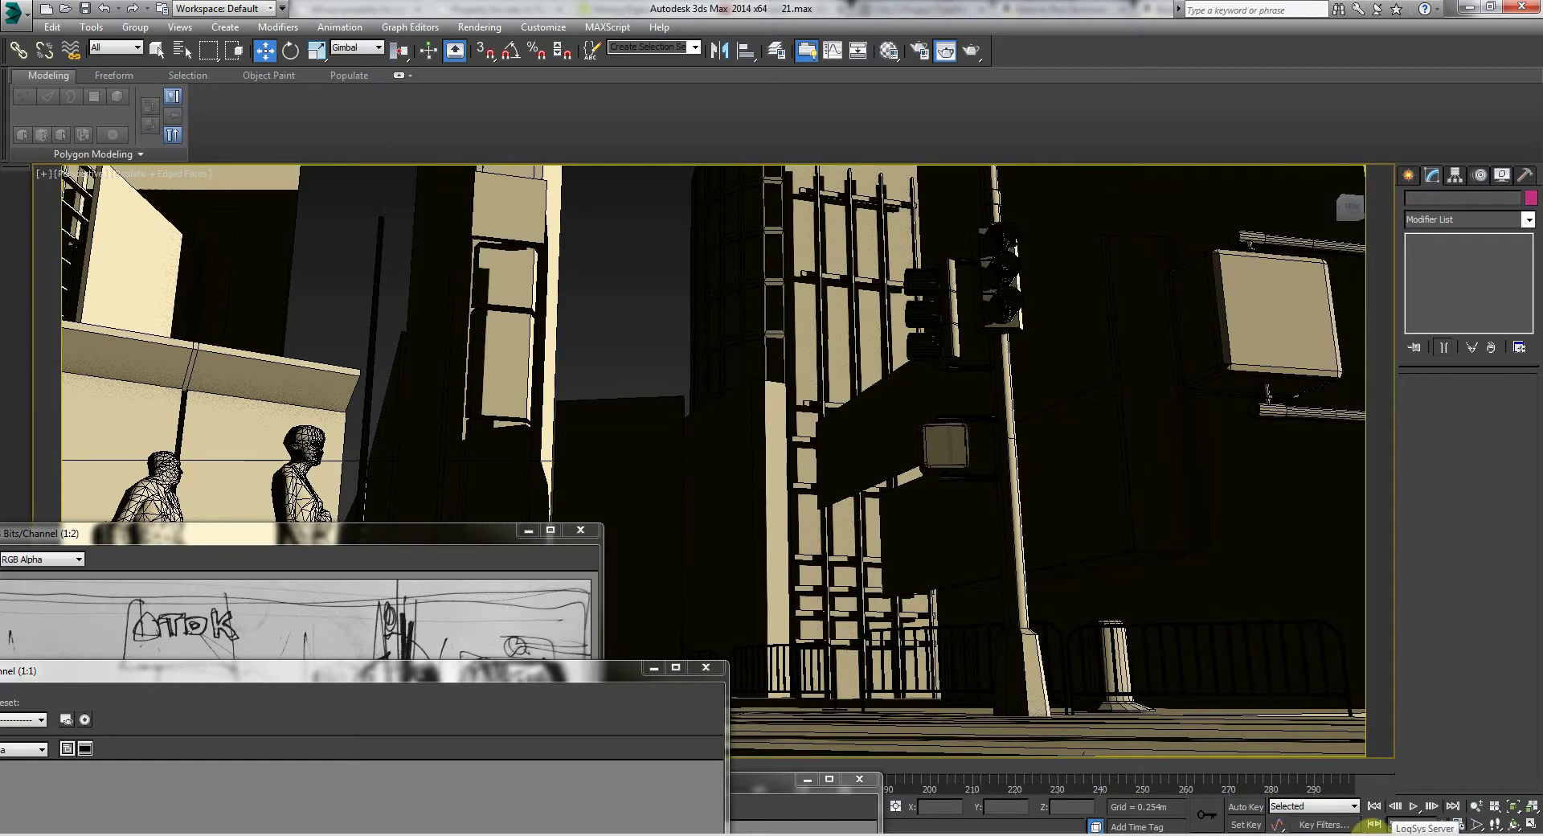
Step: Switch the maximized viewport to the Top view and examine the scene layout around the camera
{"action": "key", "text": "t"}
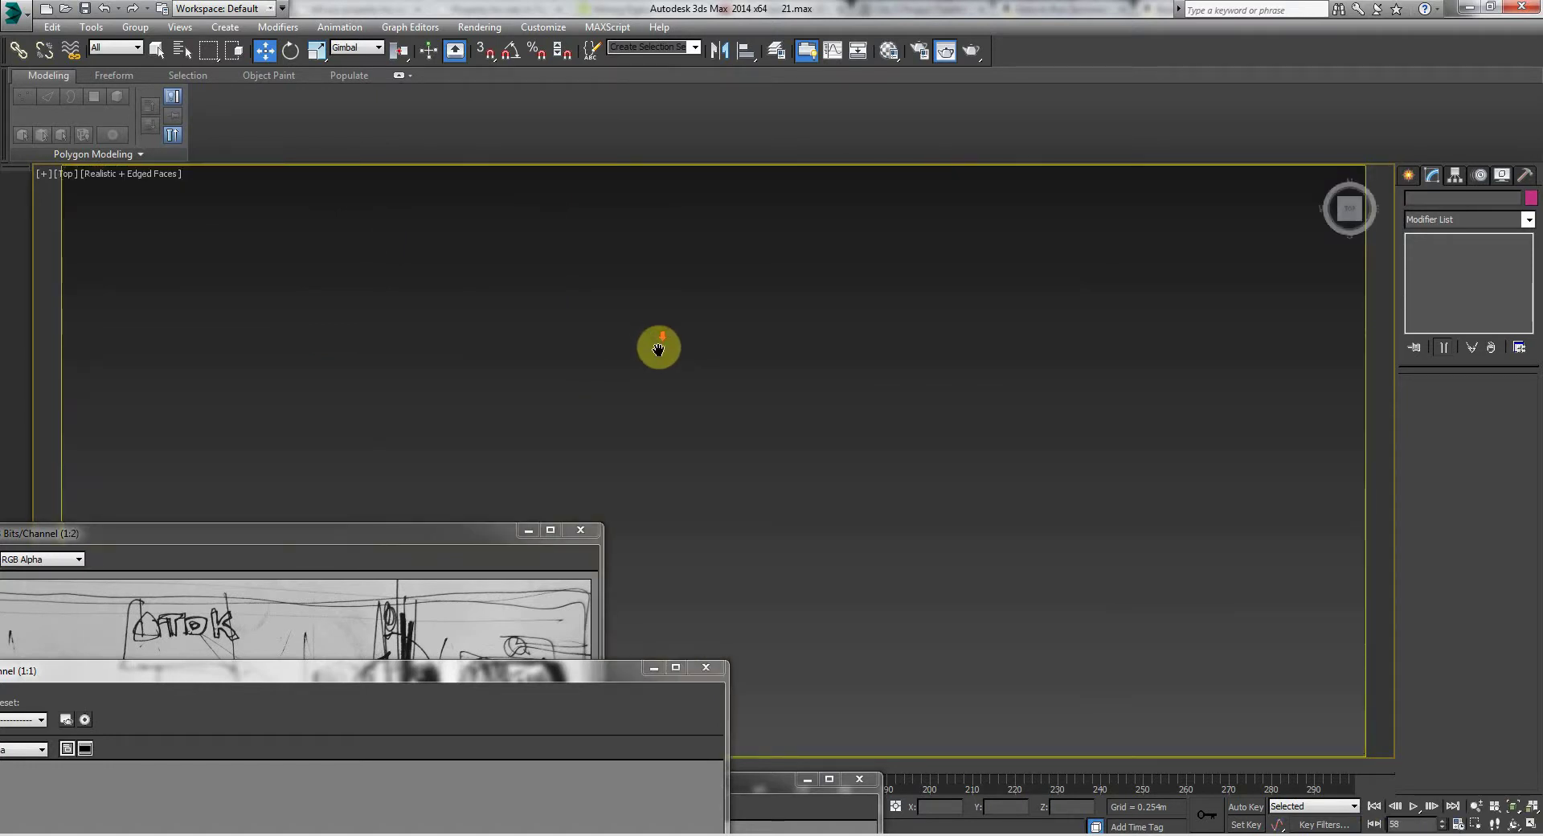
{"action": "scroll", "coordinate": [682, 361], "scroll_direction": "down", "scroll_amount": 6}
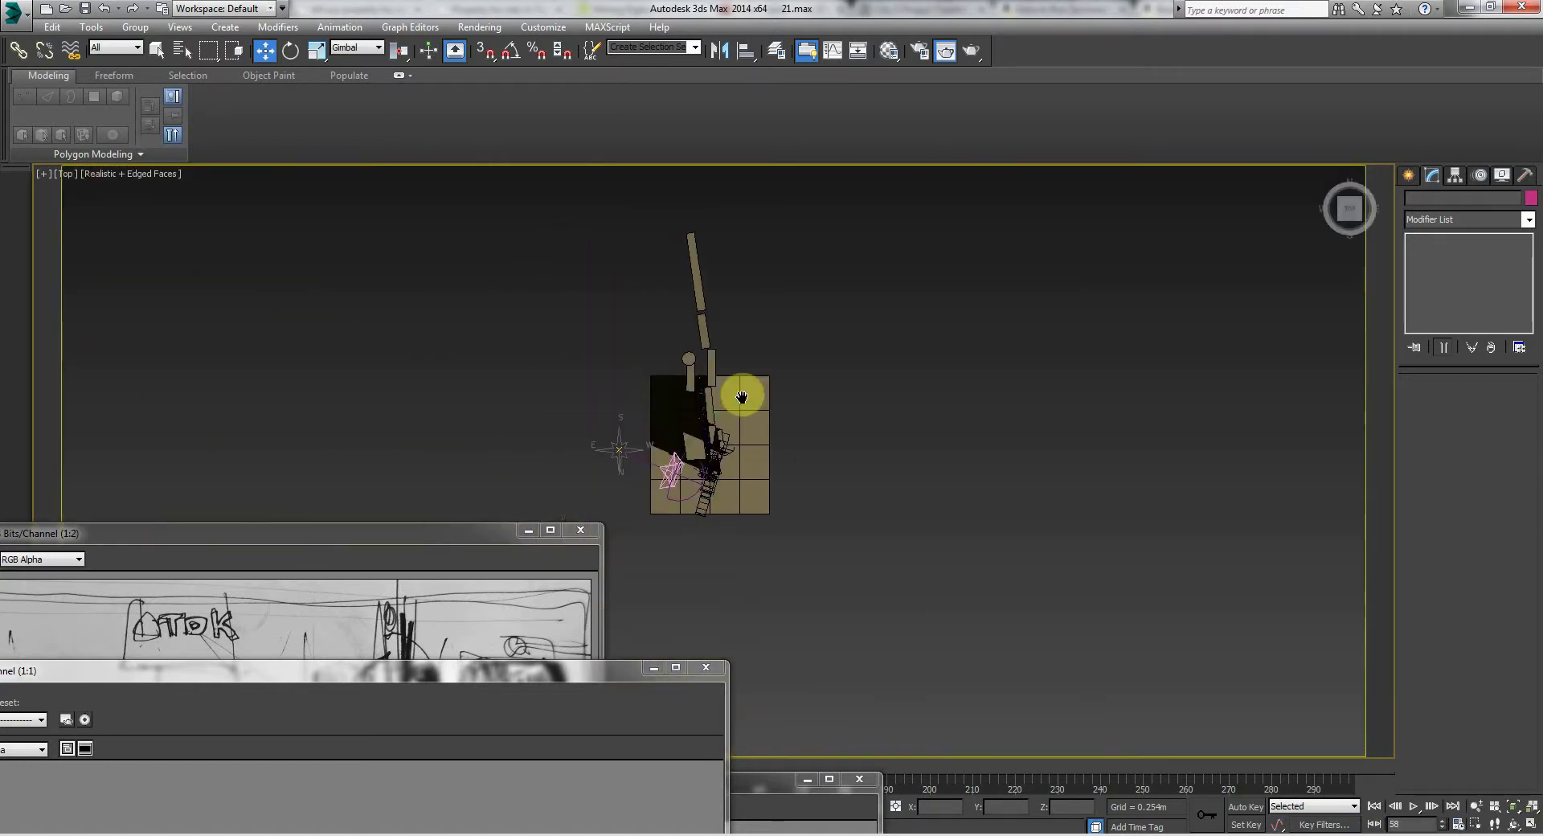
{"action": "scroll", "coordinate": [734, 396], "scroll_direction": "up", "scroll_amount": 2}
{"action": "scroll", "coordinate": [705, 463], "scroll_direction": "up", "scroll_amount": 3}
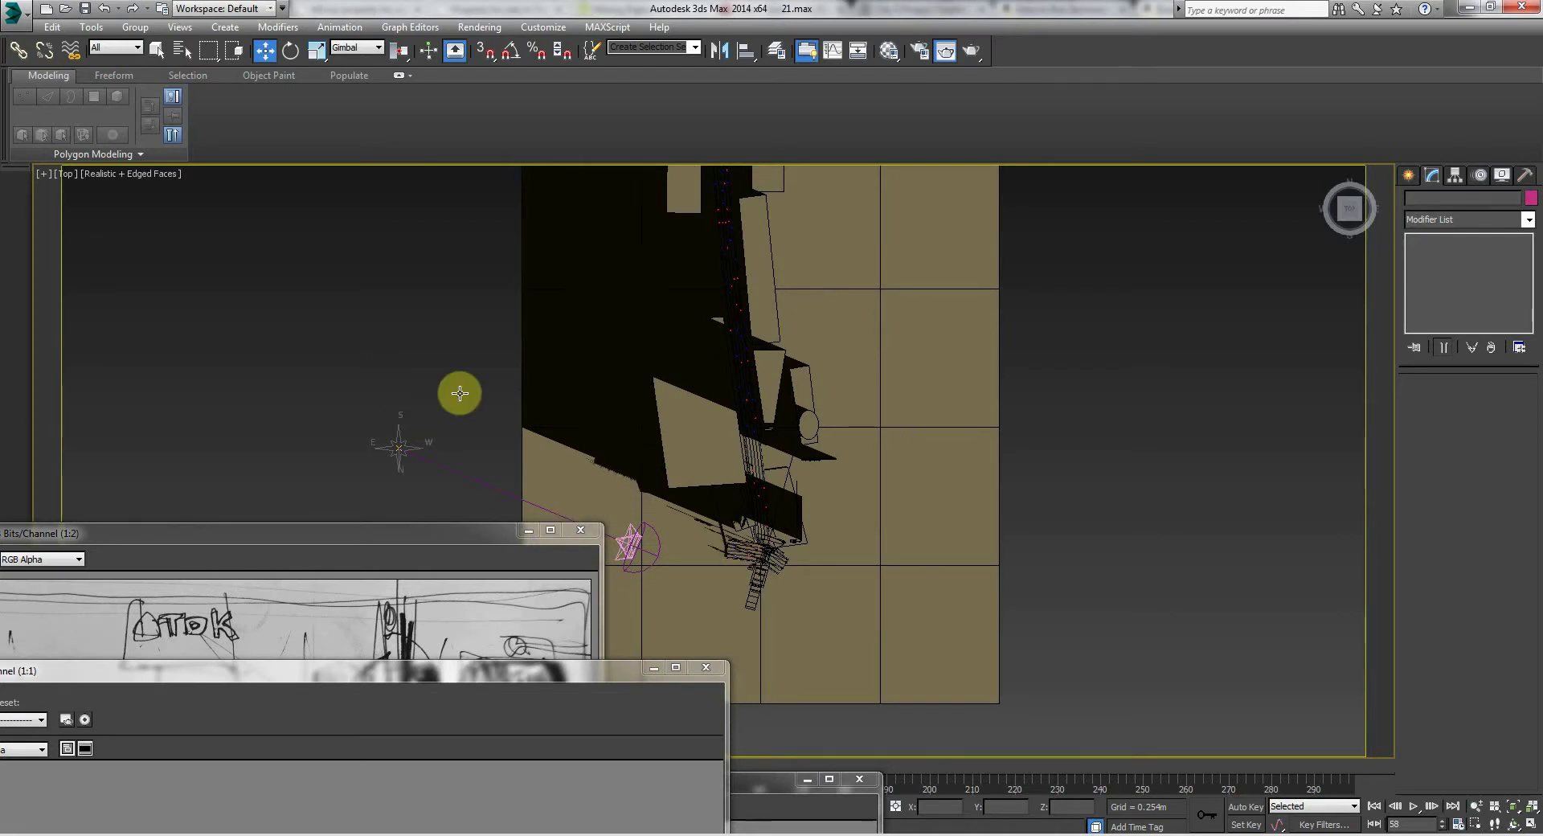
Step: Set the maximized viewport to look through the MAINCAM camera
{"action": "left_click", "coordinate": [95, 178]}
{"action": "left_click", "coordinate": [136, 176]}
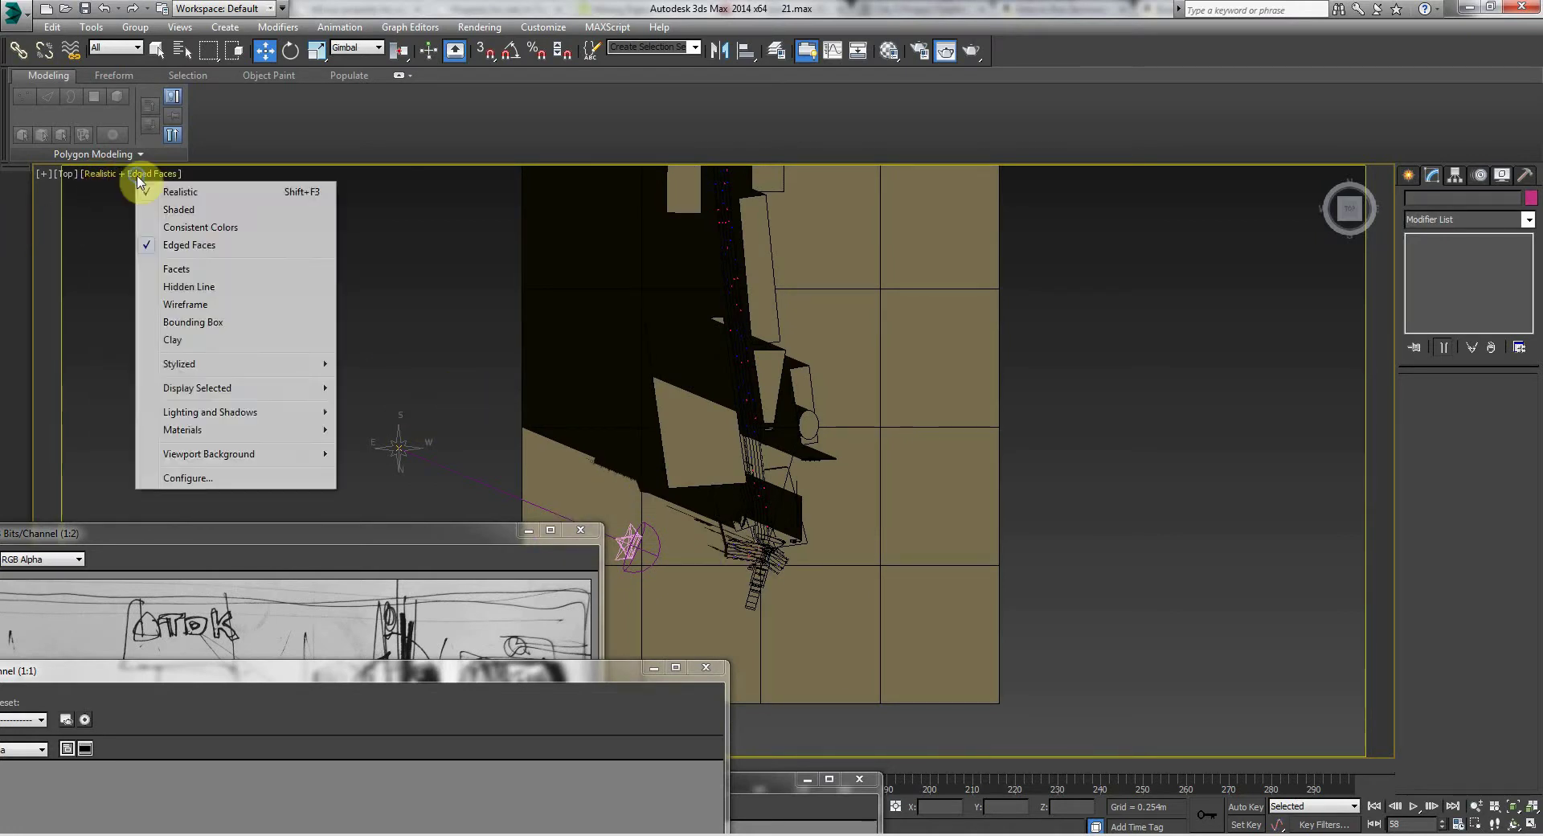
{"action": "left_click", "coordinate": [69, 177]}
{"action": "left_click", "coordinate": [65, 175]}
{"action": "mouse_move", "coordinate": [237, 201]}
{"action": "left_click", "coordinate": [338, 191]}
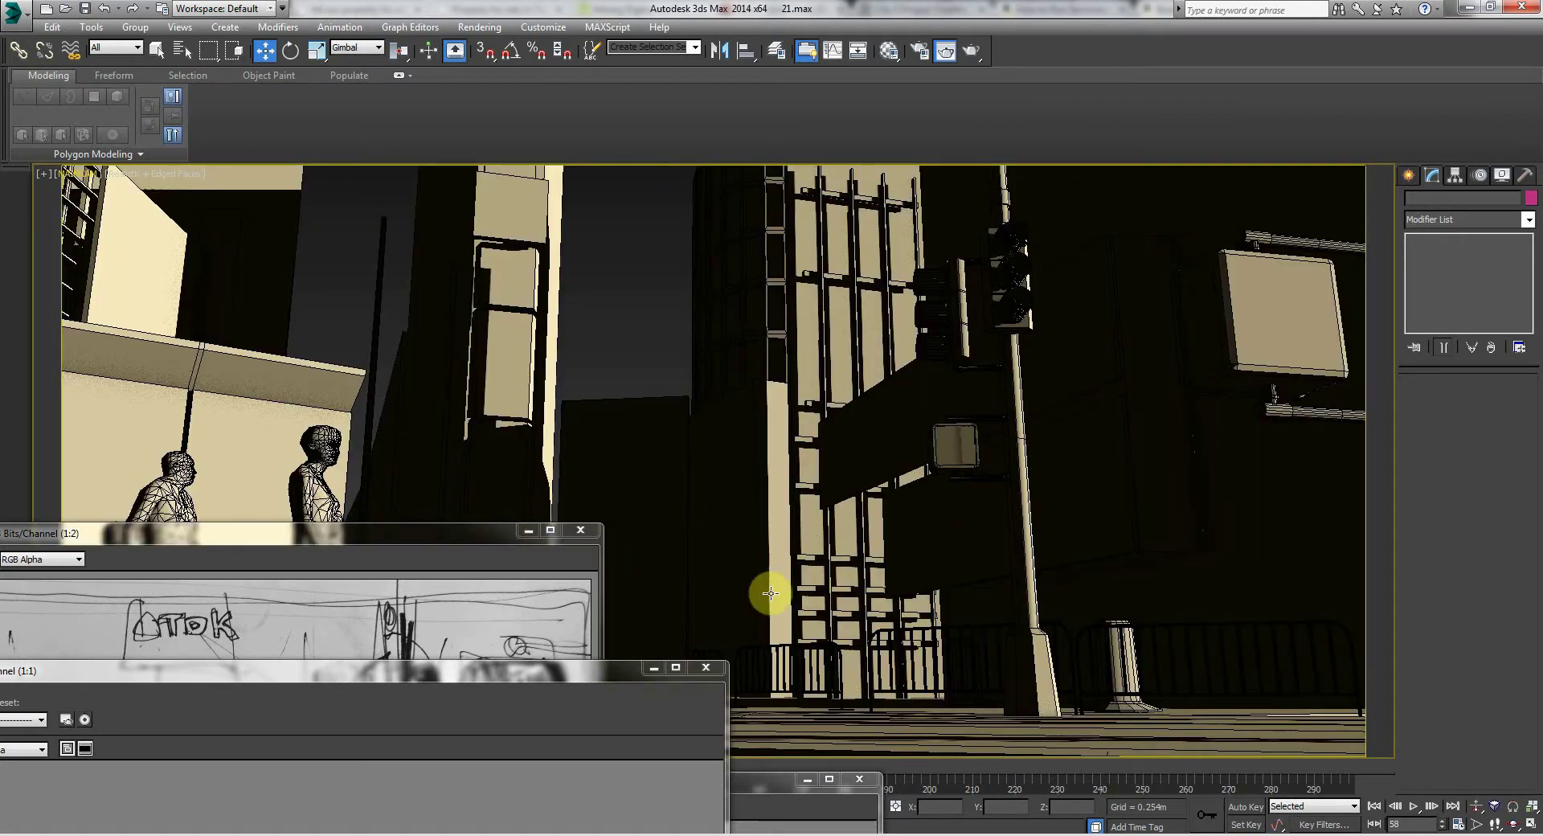
Step: Bring the rendered frame window back over the viewport and shift the 10crop.JPG image window out of the way
{"action": "left_click_drag", "start_coordinate": [453, 679], "coordinate": [865, 98]}
{"action": "left_click_drag", "start_coordinate": [758, 786], "coordinate": [652, 825]}
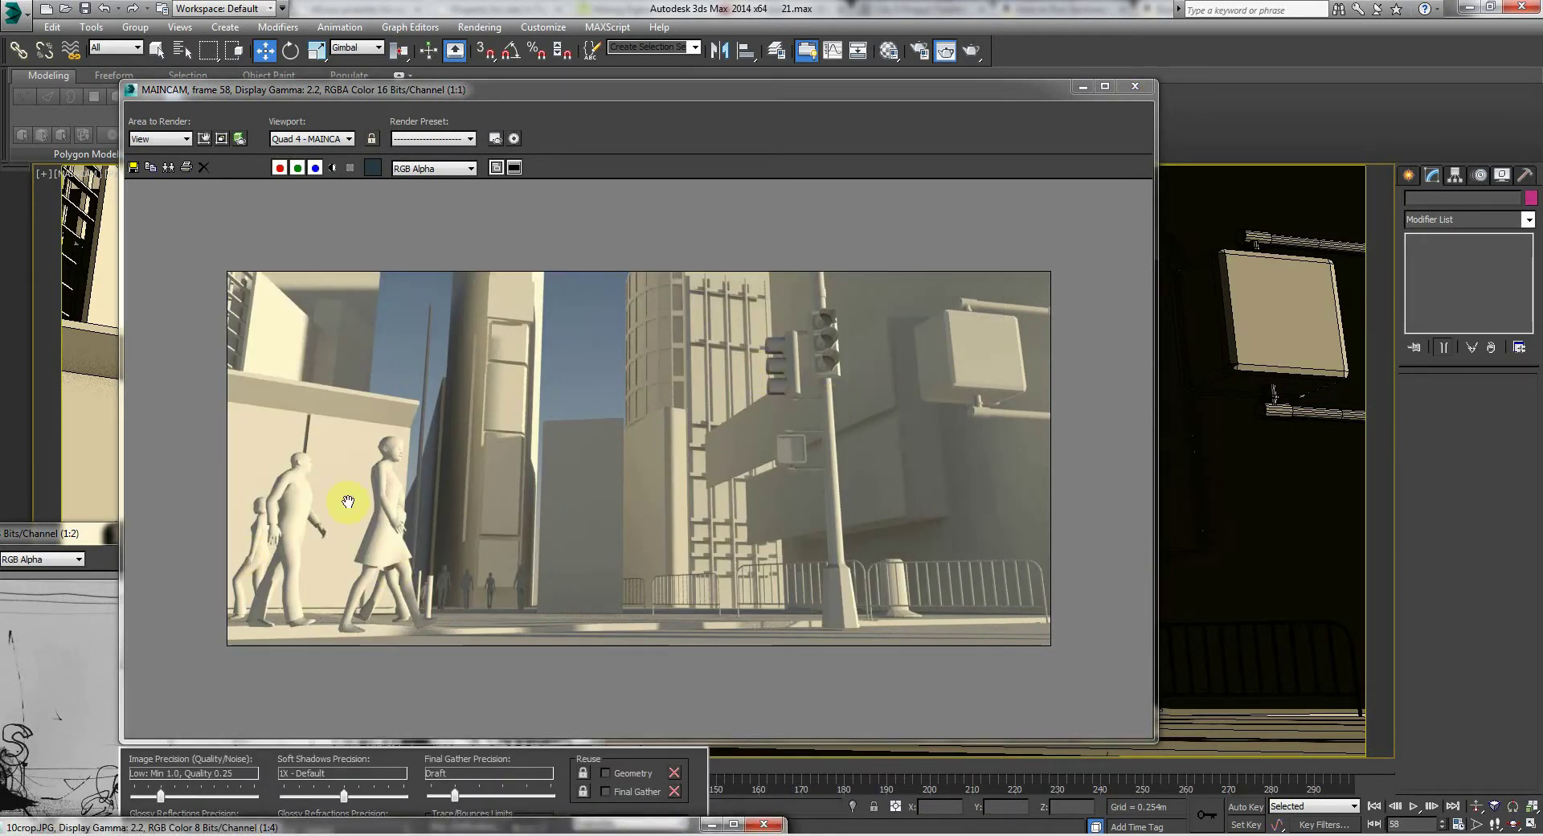
{"action": "left_click_drag", "start_coordinate": [438, 90], "coordinate": [425, 148]}
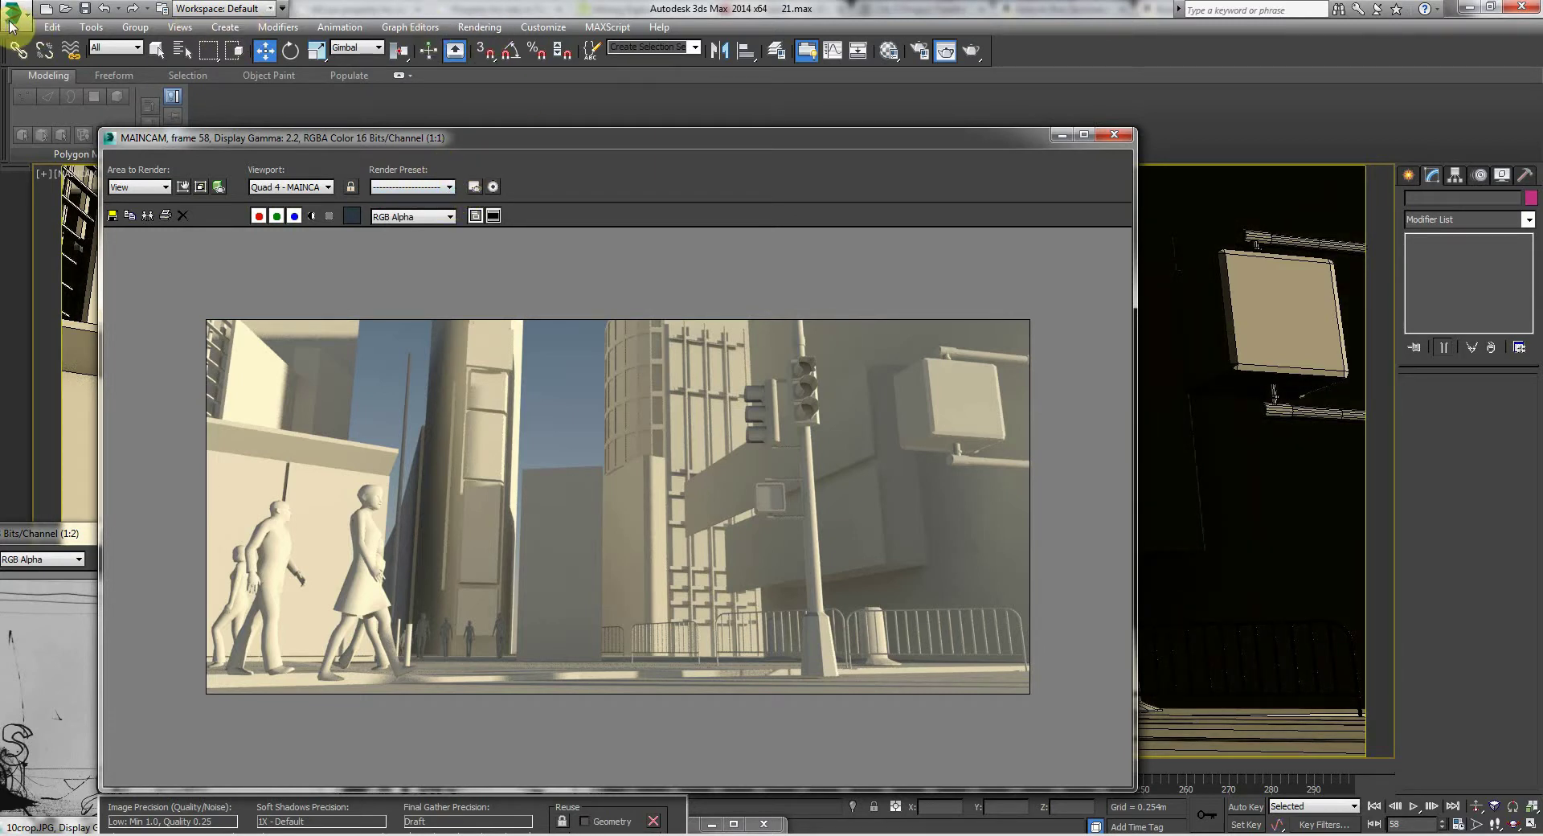
{"action": "left_click_drag", "start_coordinate": [614, 147], "coordinate": [616, 130]}
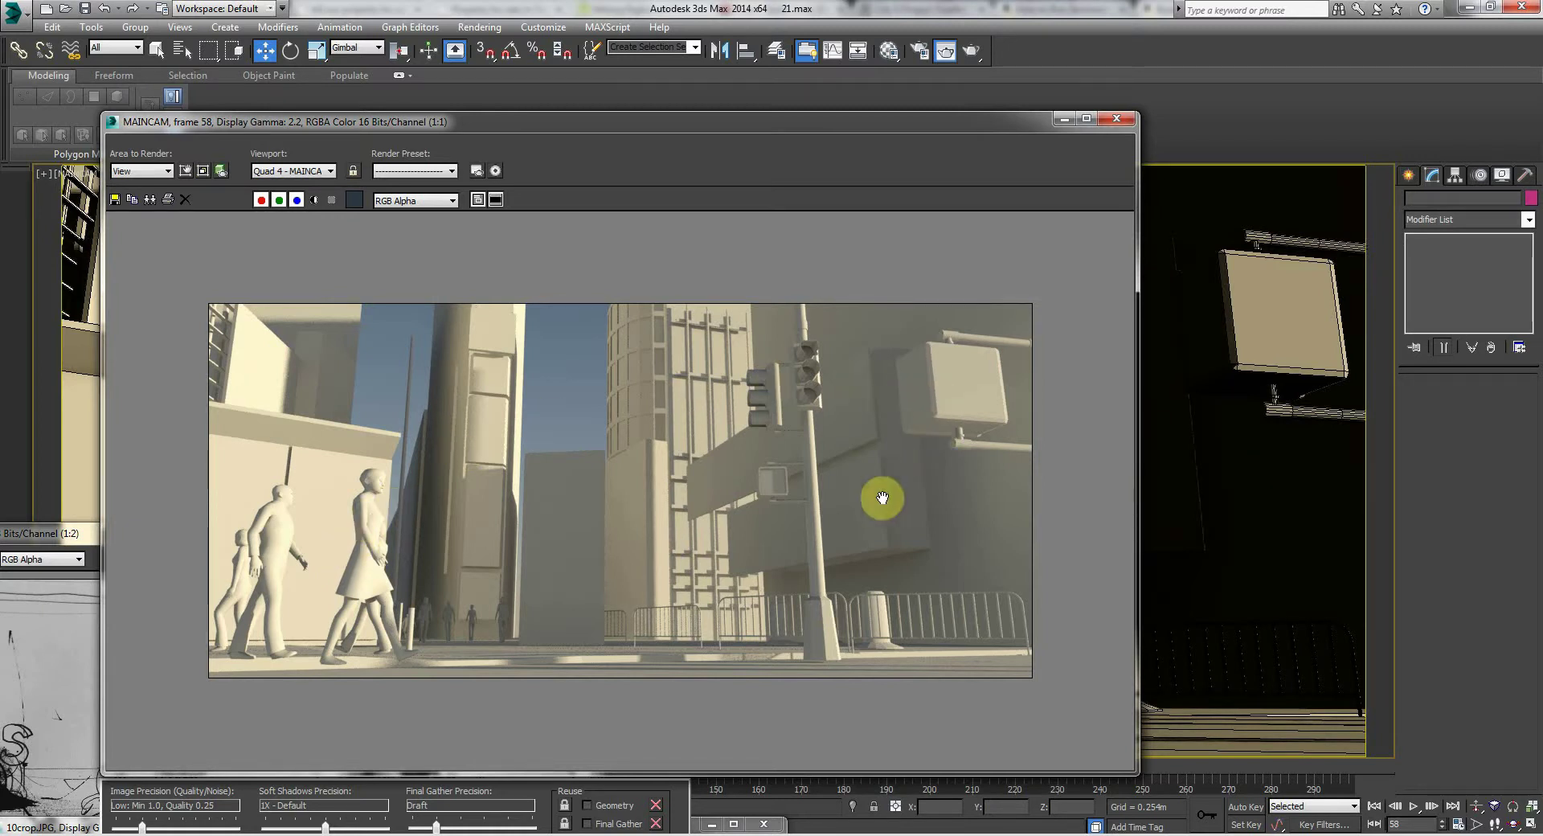
Step: Examine the rendered MAINCAM frame up close around the traffic lights to judge its resolution, and return to full size
{"action": "scroll", "coordinate": [785, 441], "scroll_direction": "up", "scroll_amount": 2}
{"action": "scroll", "coordinate": [678, 455], "scroll_direction": "down", "scroll_amount": 4}
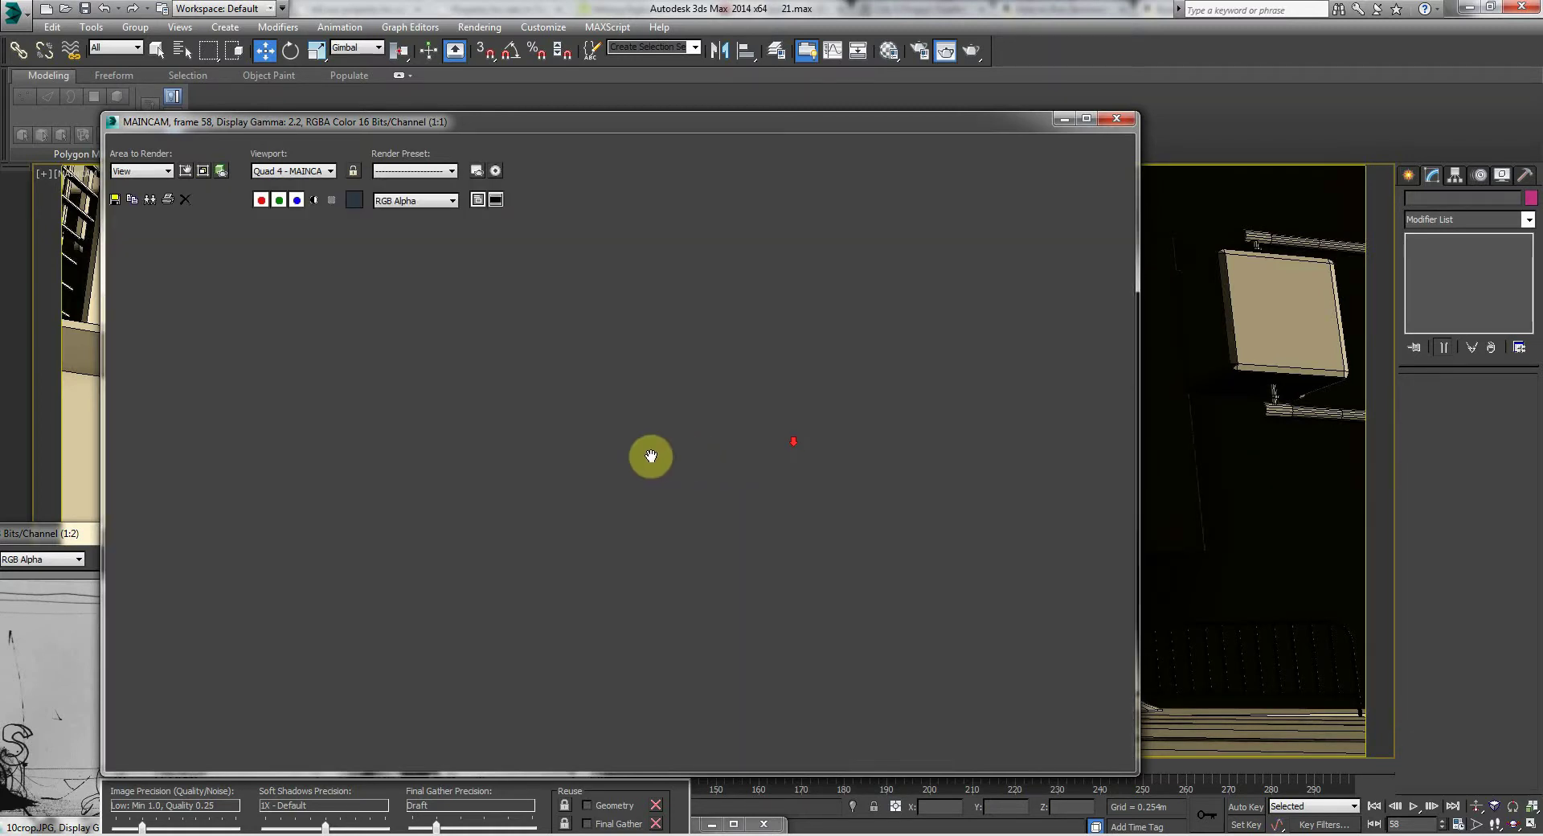
{"action": "scroll", "coordinate": [640, 479], "scroll_direction": "up", "scroll_amount": 3}
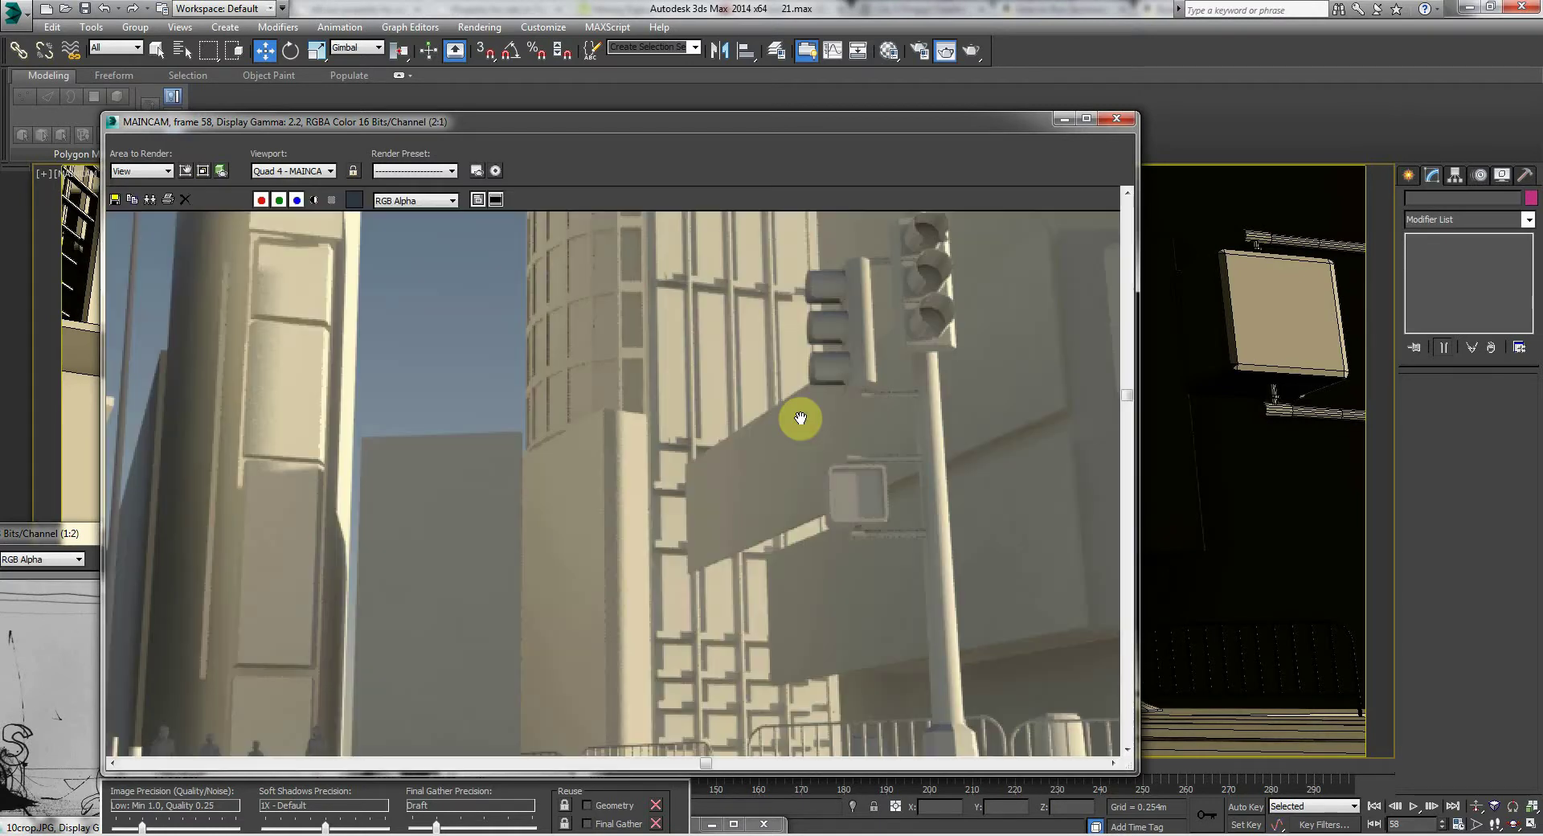
{"action": "scroll", "coordinate": [932, 339], "scroll_direction": "up", "scroll_amount": 3}
{"action": "scroll", "coordinate": [905, 313], "scroll_direction": "down", "scroll_amount": 1}
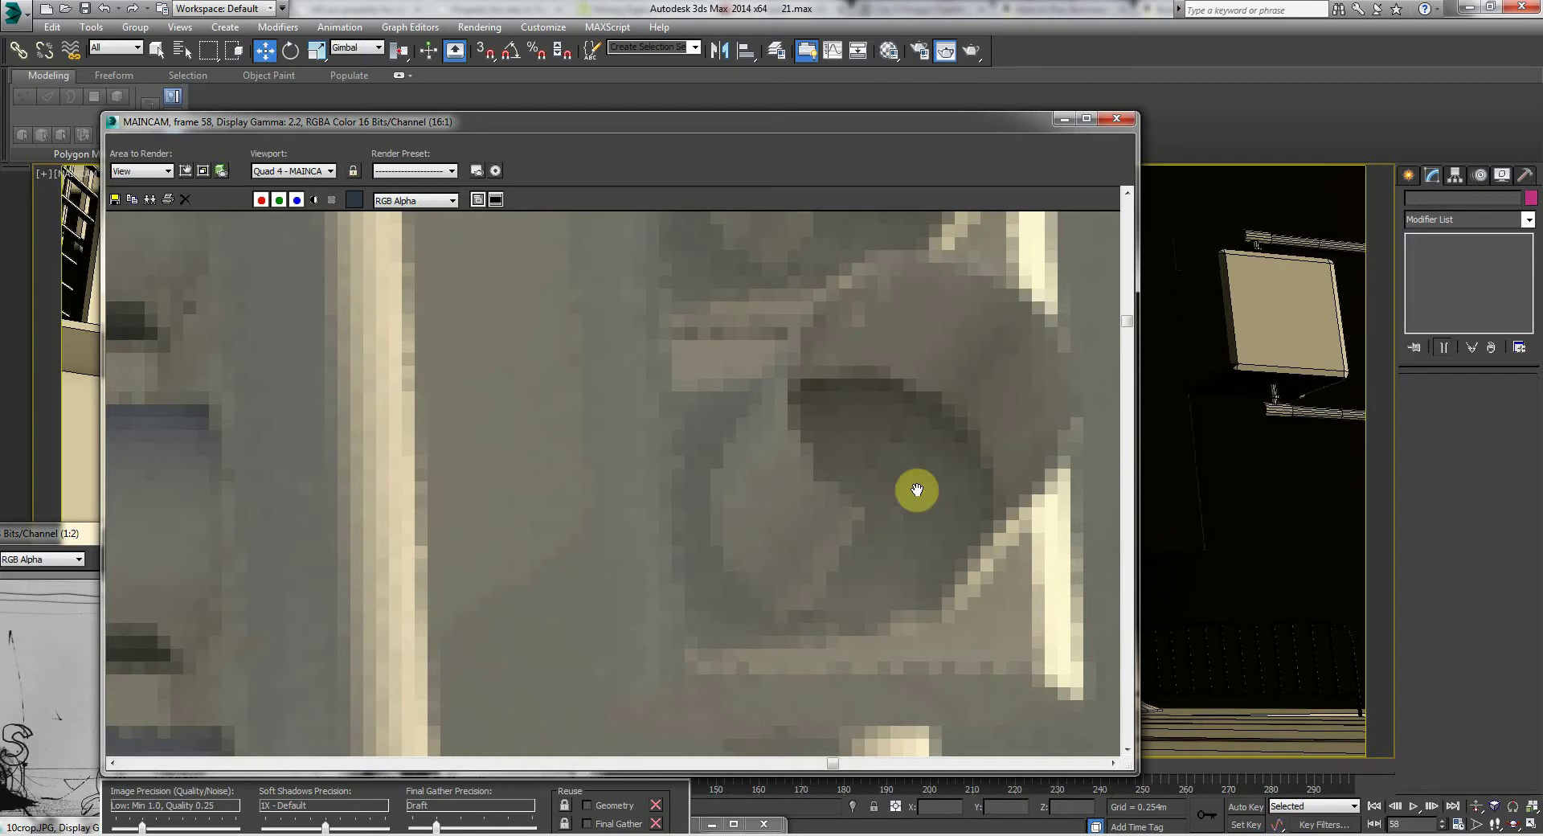
{"action": "scroll", "coordinate": [780, 438], "scroll_direction": "down", "scroll_amount": 1}
{"action": "scroll", "coordinate": [780, 438], "scroll_direction": "down", "scroll_amount": 3}
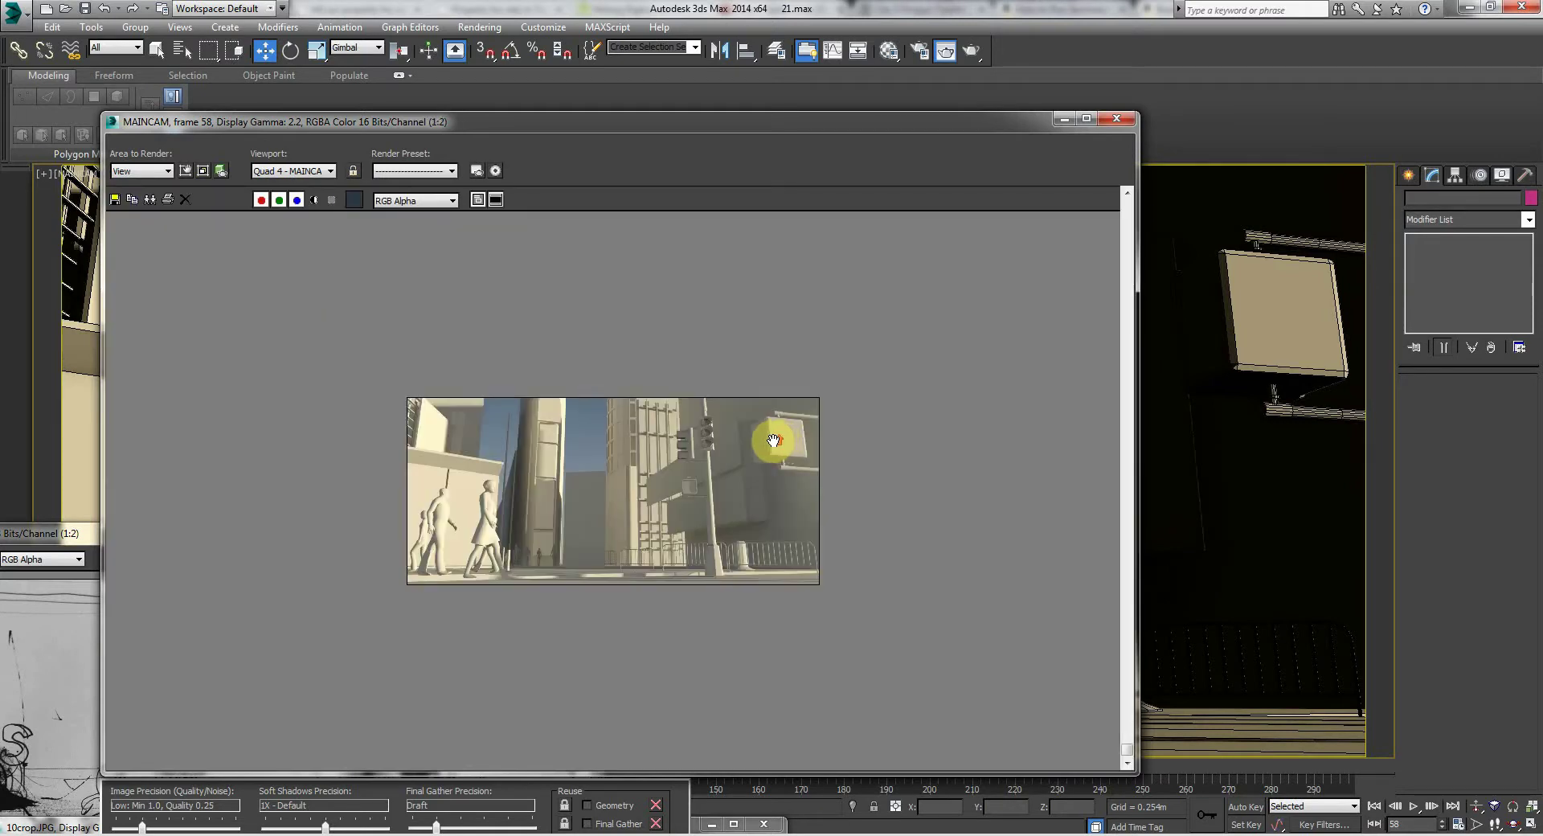
{"action": "scroll", "coordinate": [774, 441], "scroll_direction": "up", "scroll_amount": 1}
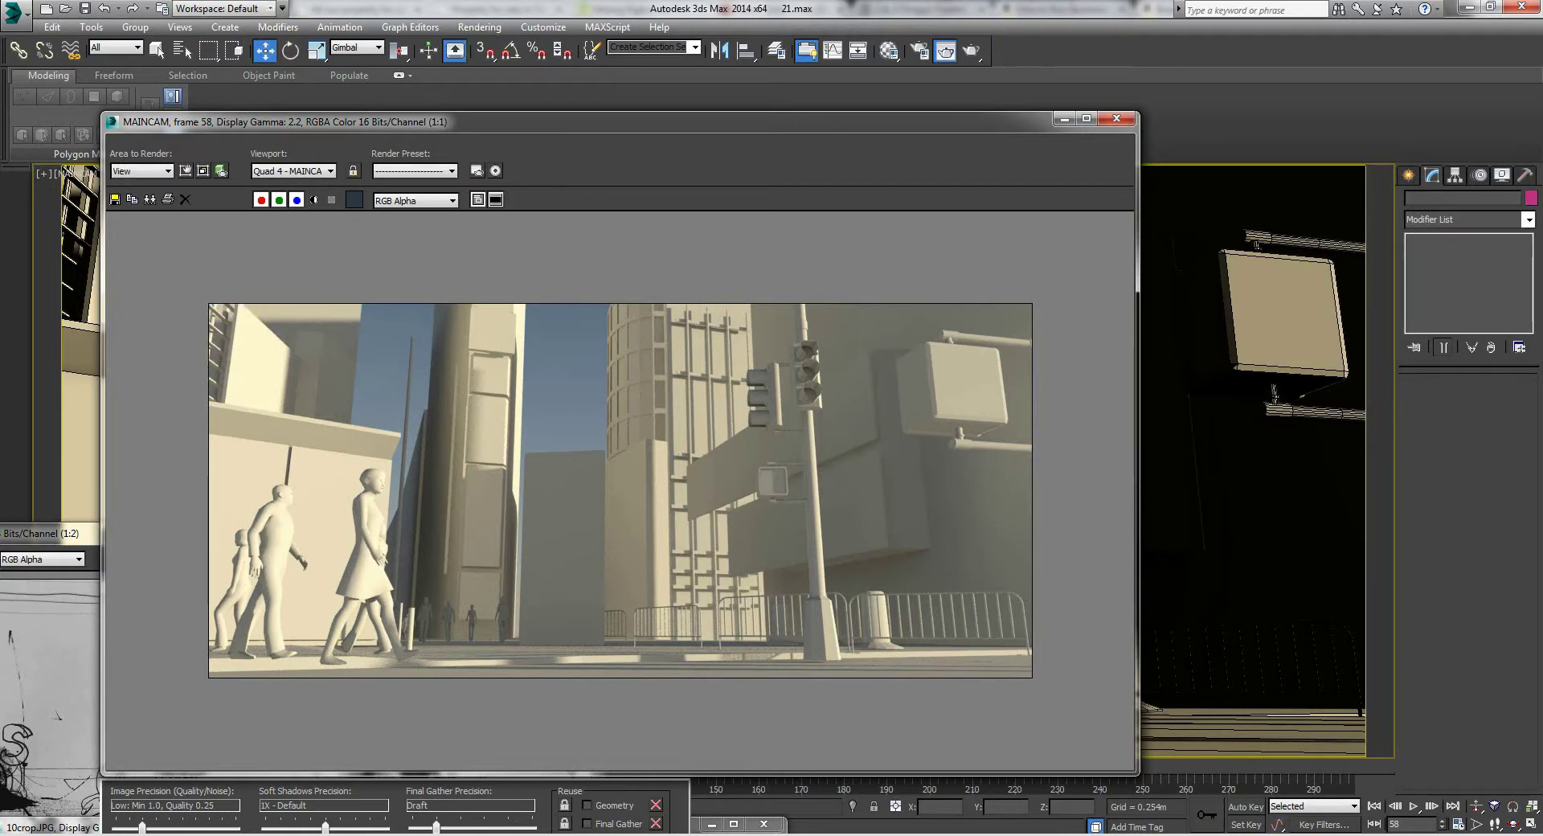
{"action": "mouse_move", "coordinate": [597, 133]}
{"action": "left_mouse_down"}
{"action": "mouse_move", "coordinate": [635, 113]}
{"action": "mouse_move", "coordinate": [627, 128]}
{"action": "left_mouse_up"}
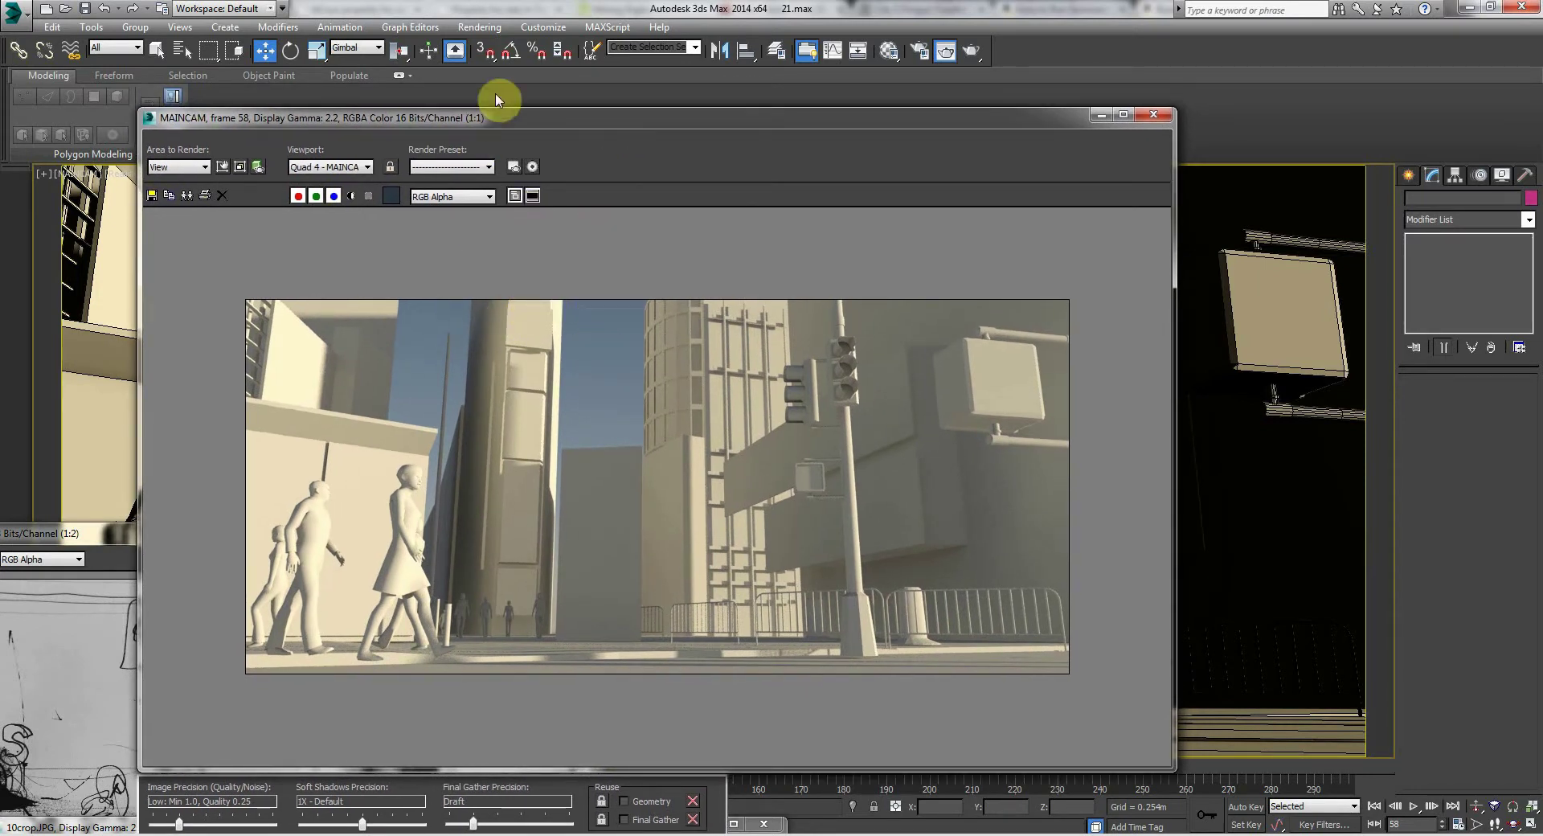
Step: In the Print Size Assistant, choose millimetres and 300 DPI, and set the paper width to 355.6 mm
{"action": "left_click", "coordinate": [479, 31]}
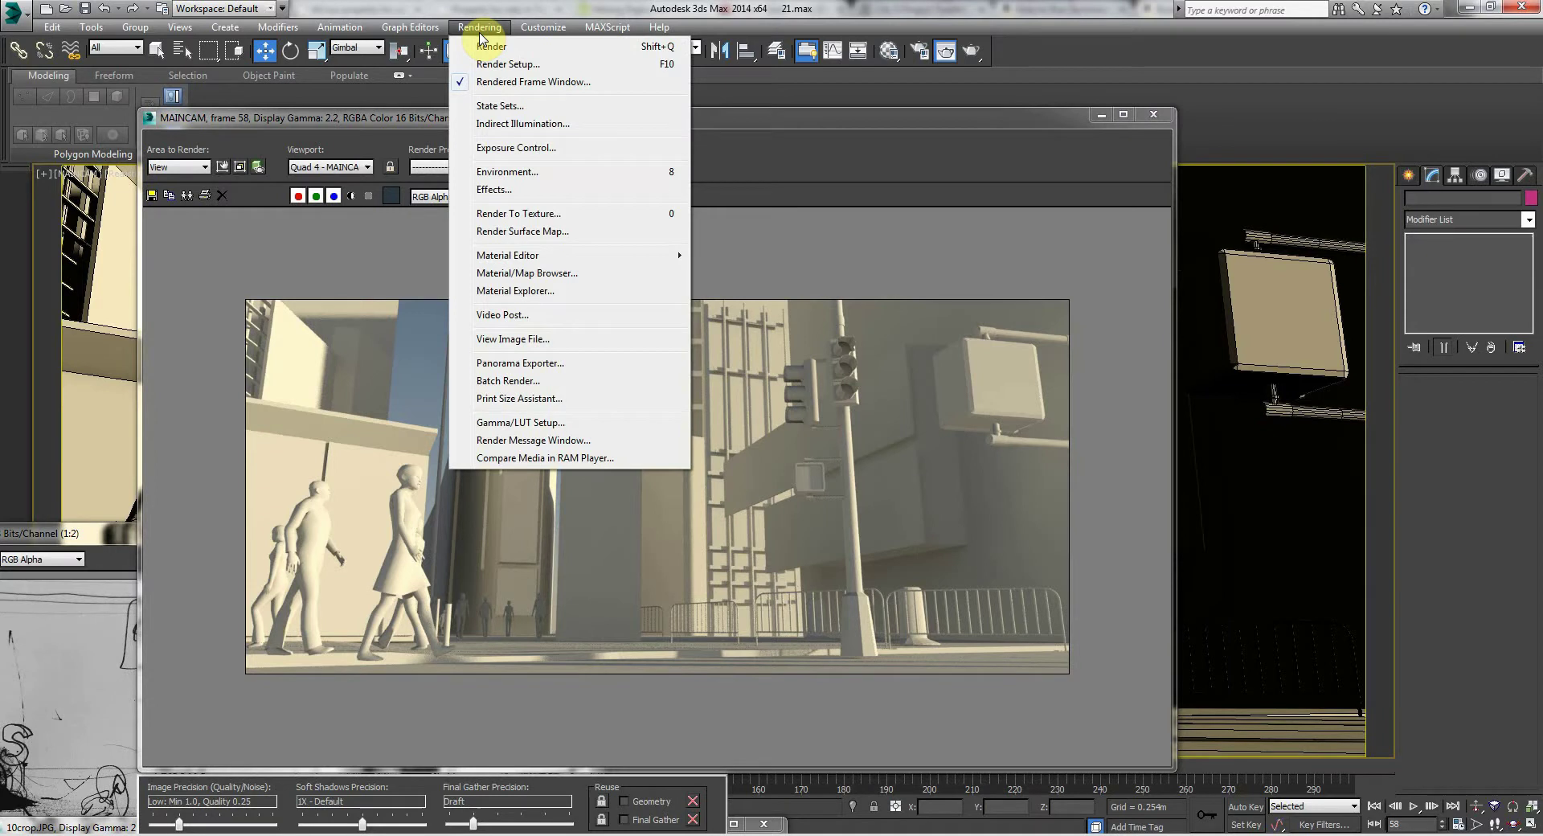
{"action": "left_click", "coordinate": [526, 399]}
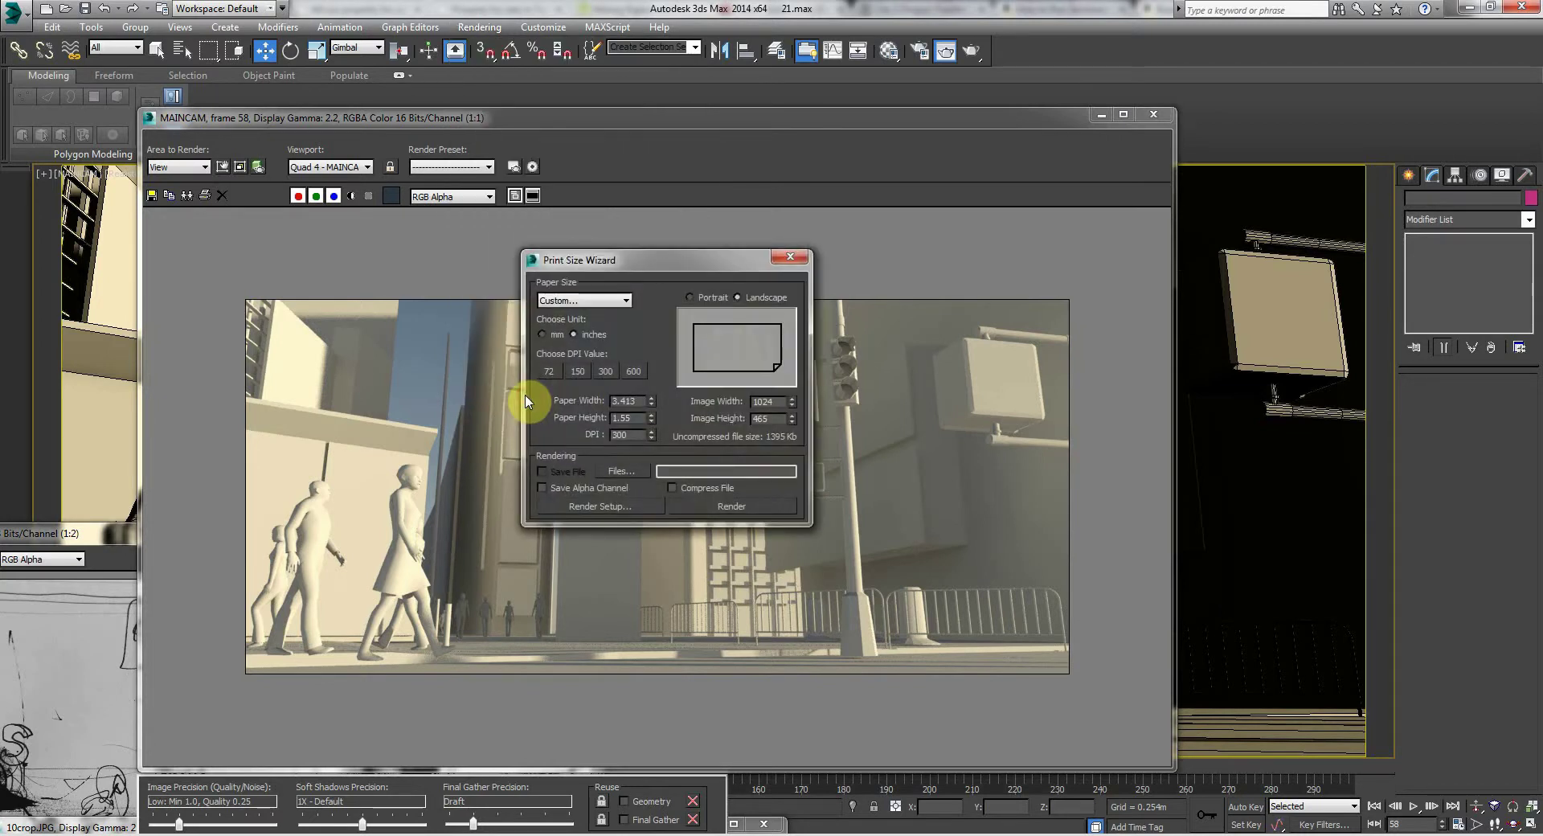
{"action": "left_click_drag", "start_coordinate": [589, 264], "coordinate": [602, 256]}
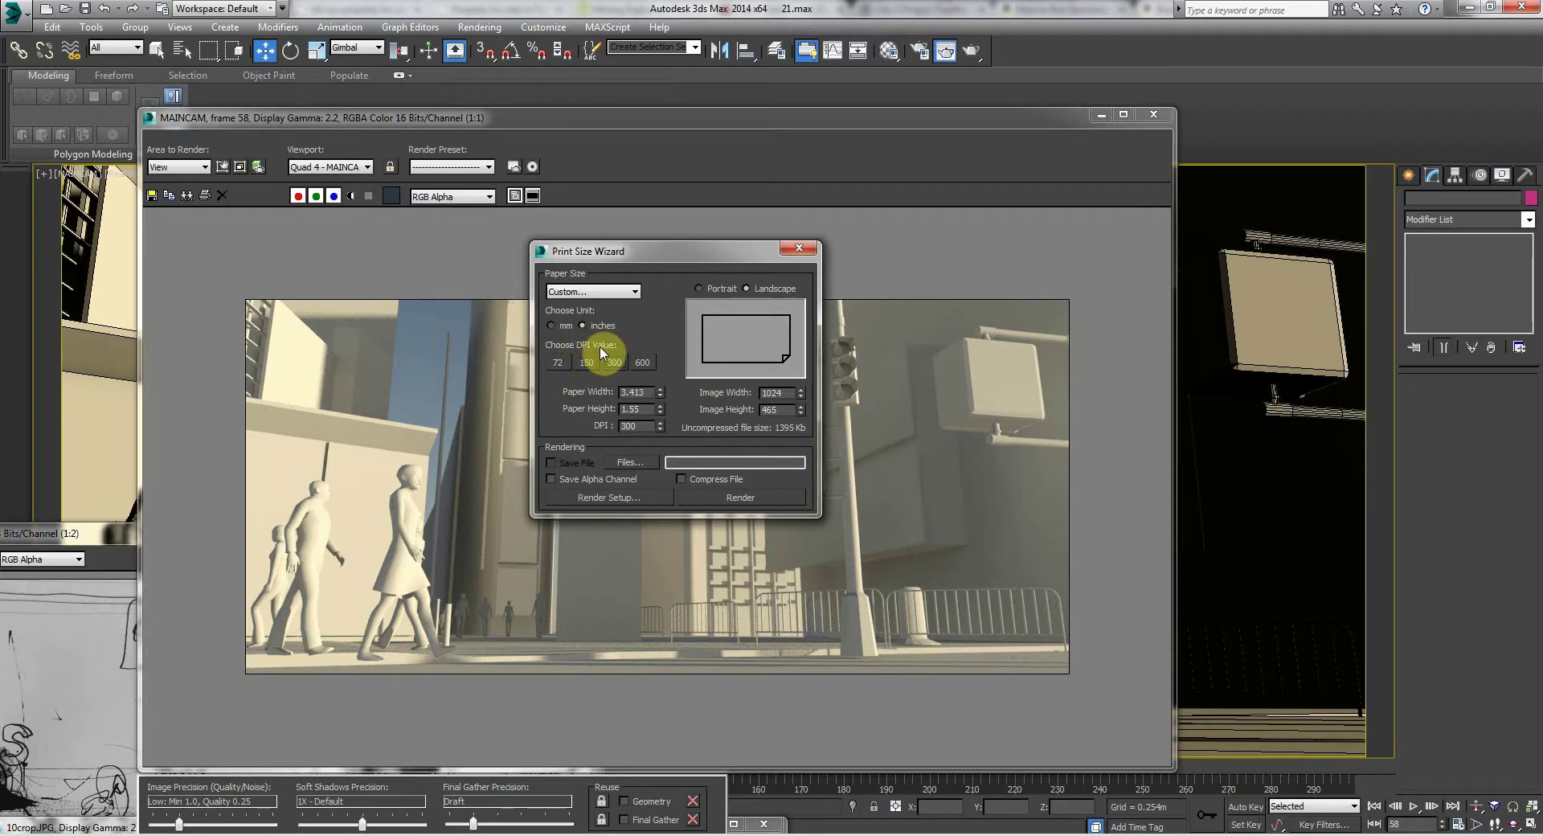
{"action": "left_click", "coordinate": [1459, 835]}
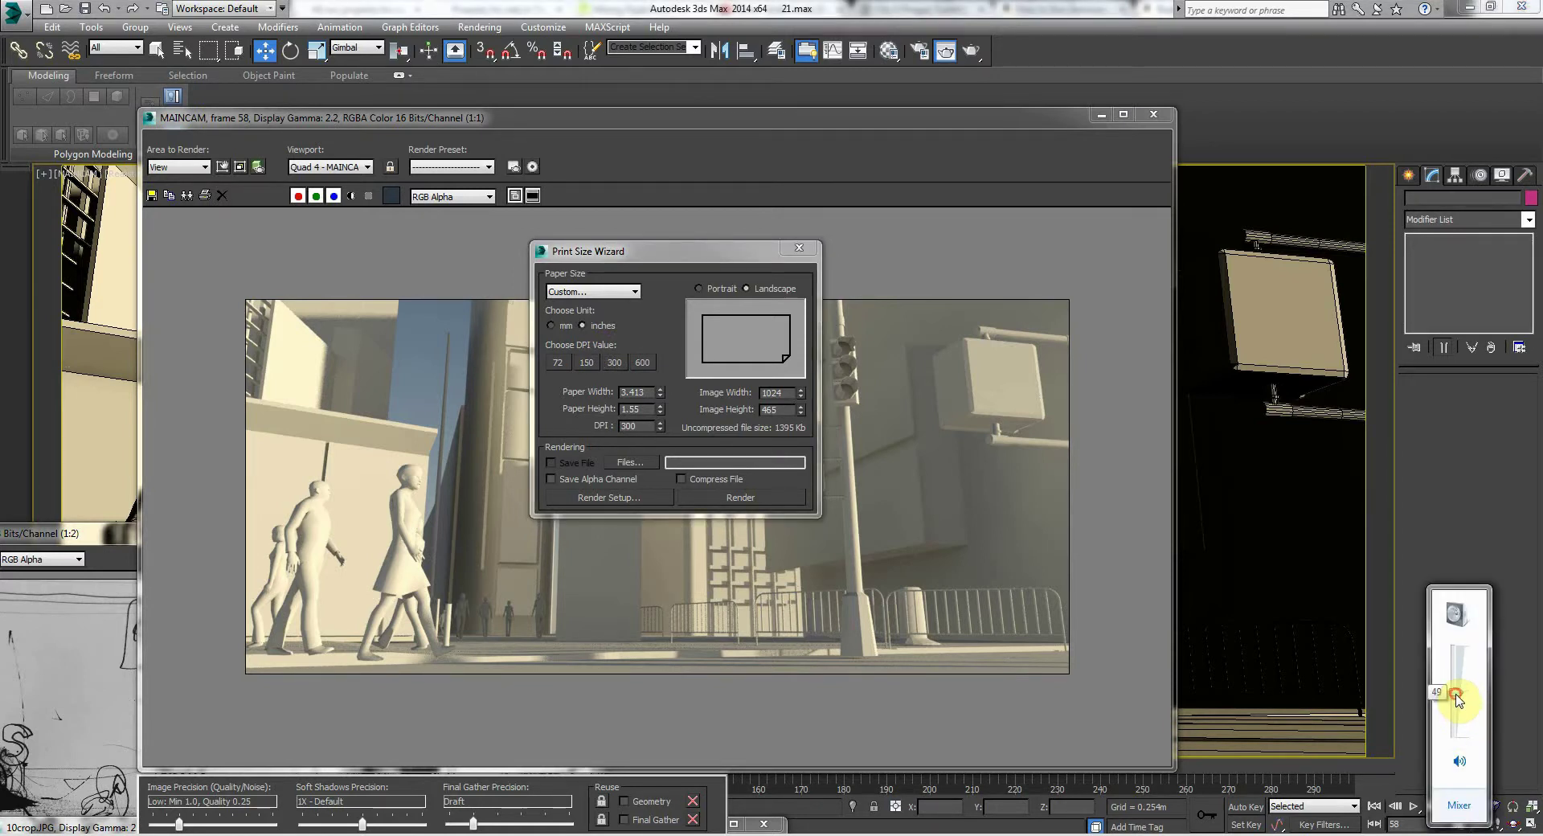
{"action": "left_click", "coordinate": [553, 378]}
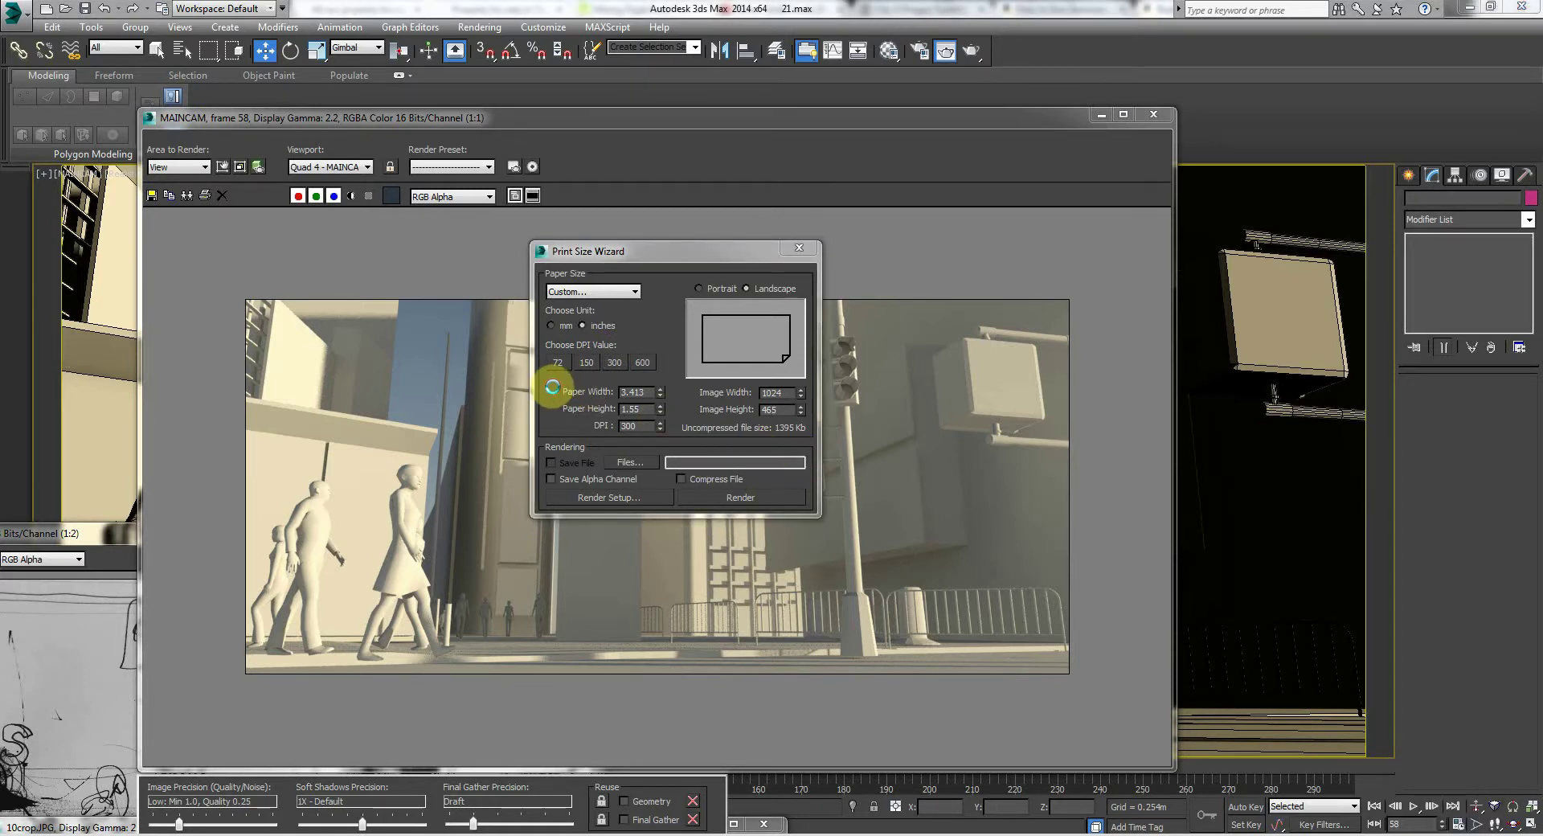
{"action": "left_click", "coordinate": [620, 365]}
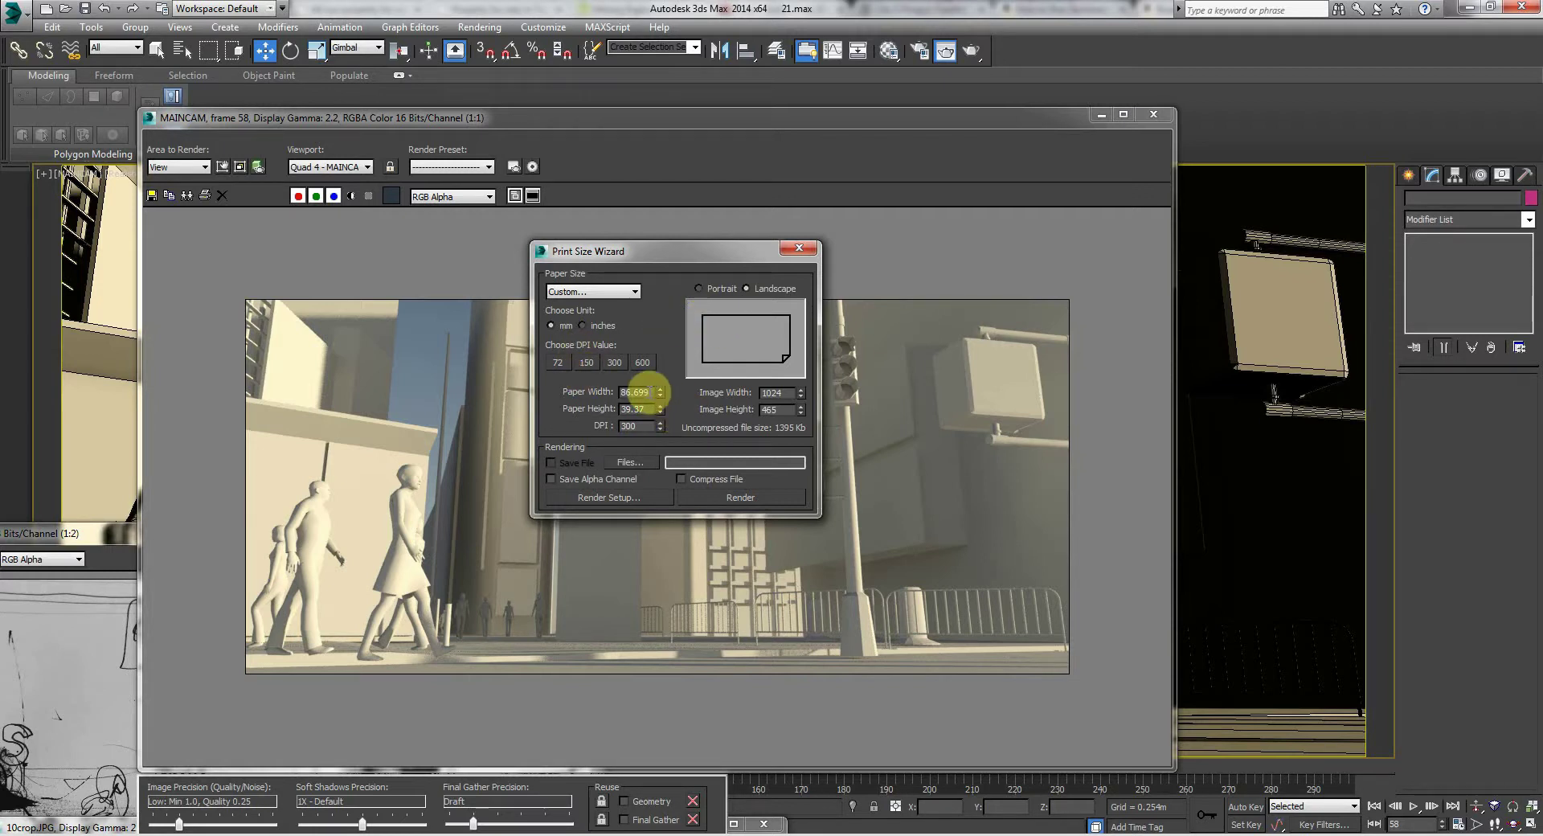
{"action": "left_click_drag", "start_coordinate": [648, 391], "coordinate": [605, 390]}
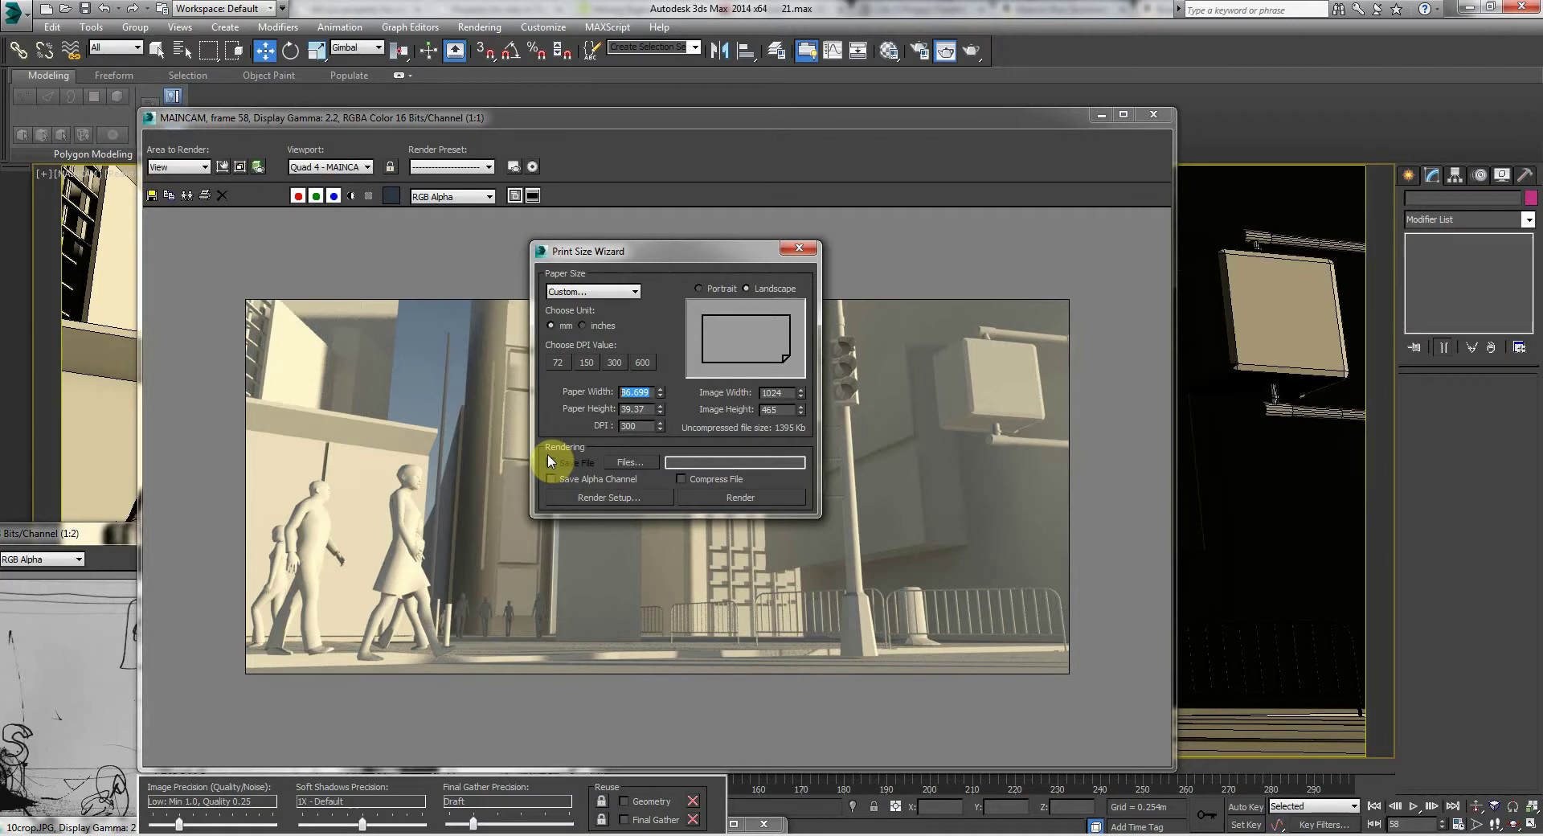
{"action": "type", "text": "3"}
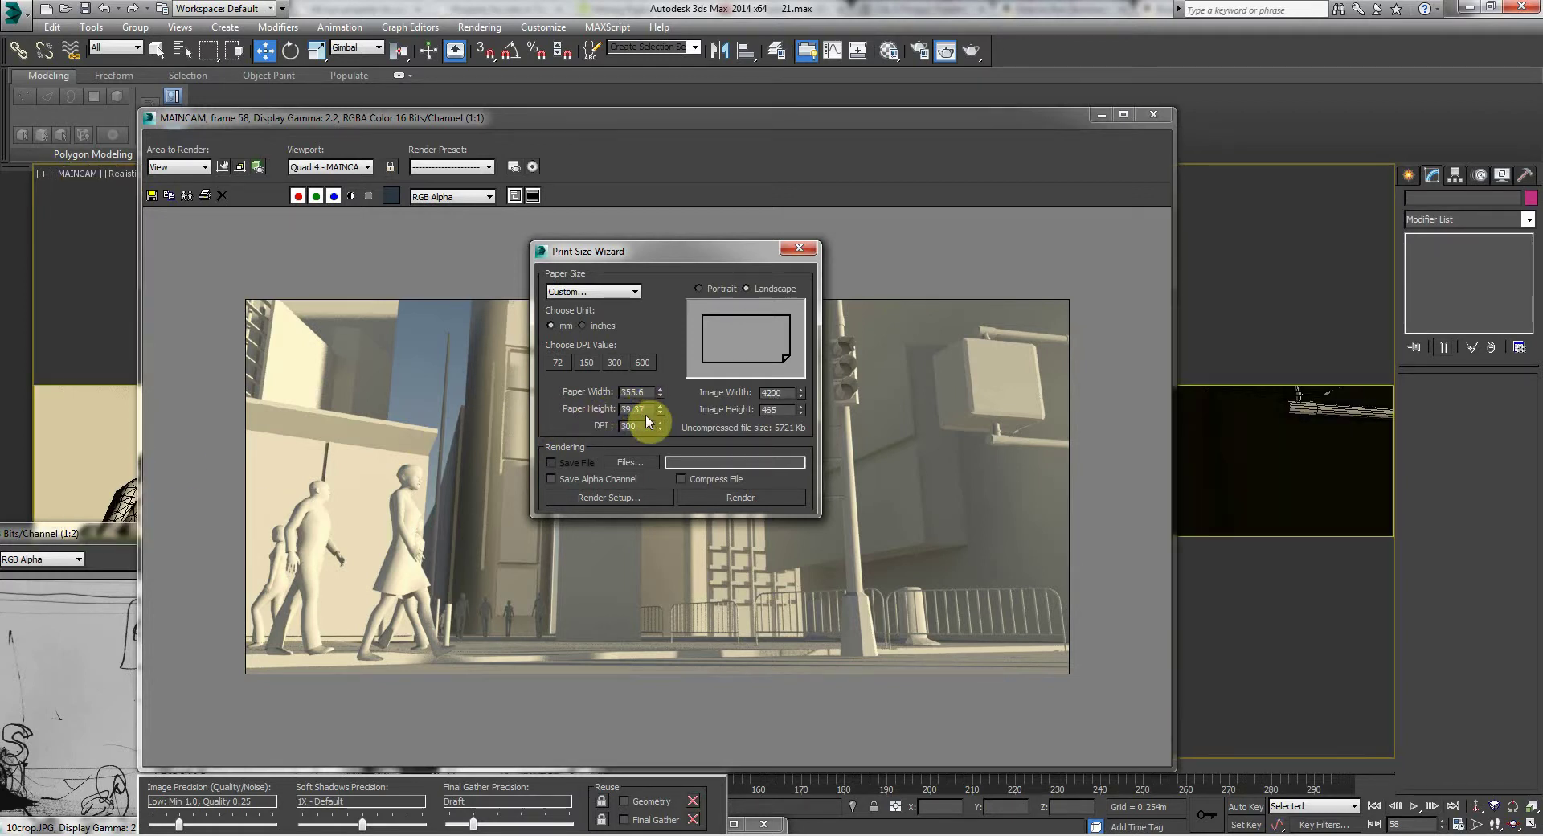
Step: Copy the image width value of 4200 from the Print Size Wizard
{"action": "left_click_drag", "start_coordinate": [605, 257], "coordinate": [561, 247]}
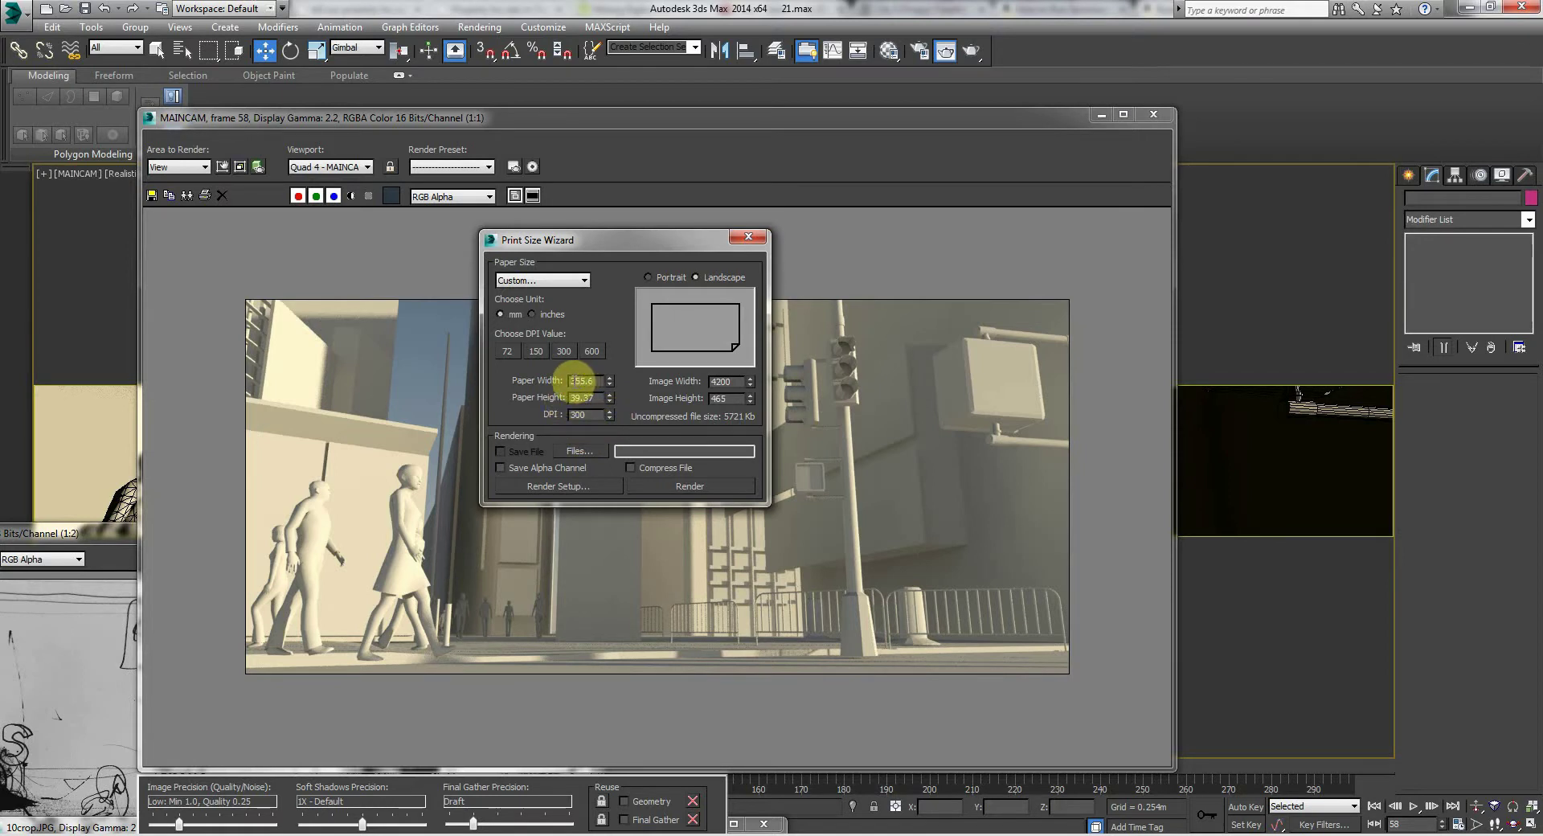
{"action": "left_click_drag", "start_coordinate": [573, 380], "coordinate": [605, 381]}
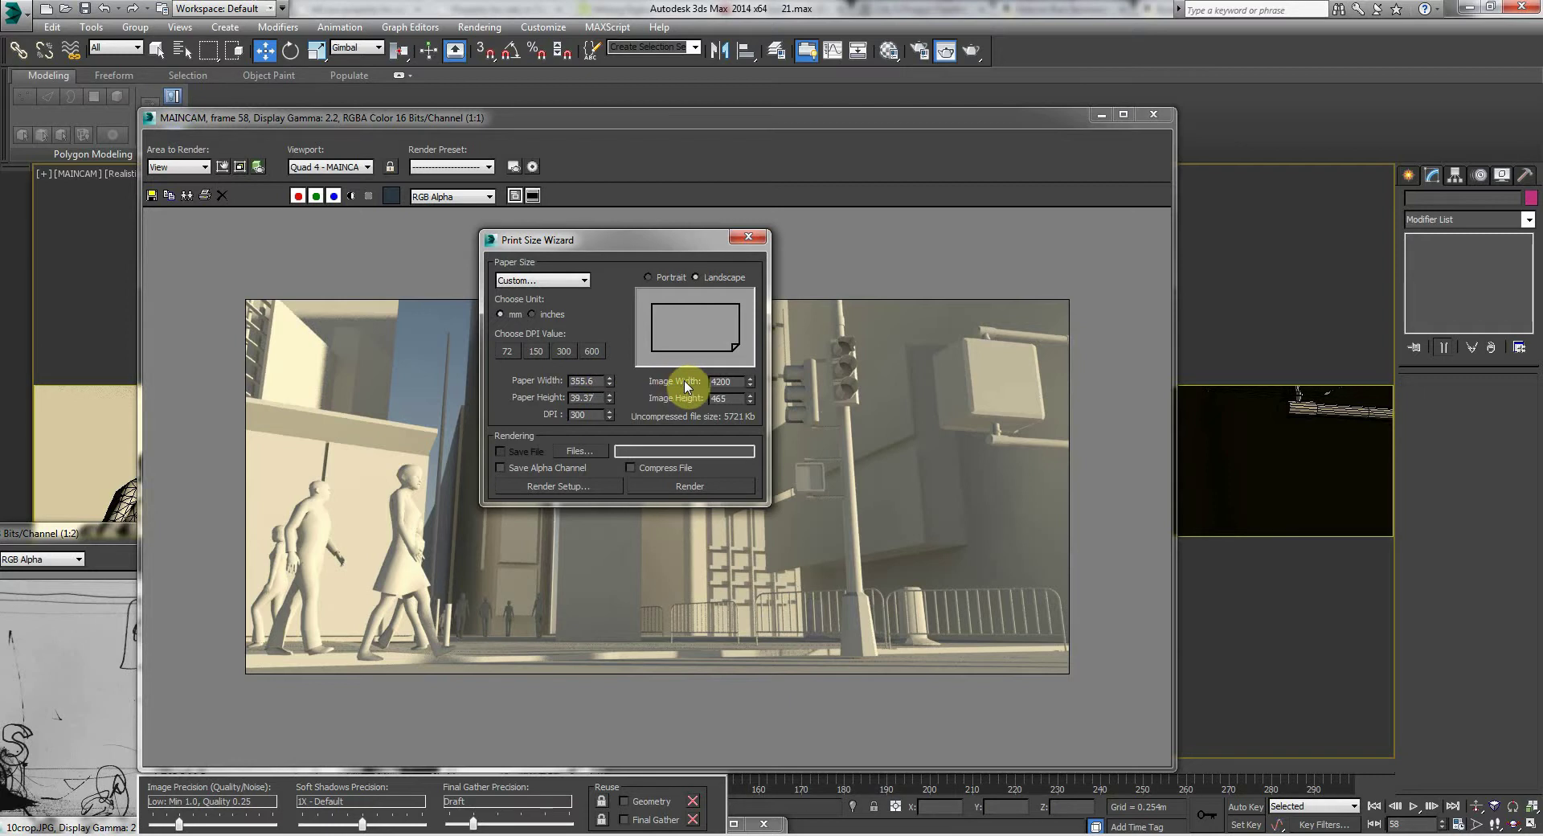
{"action": "left_click_drag", "start_coordinate": [712, 381], "coordinate": [744, 381]}
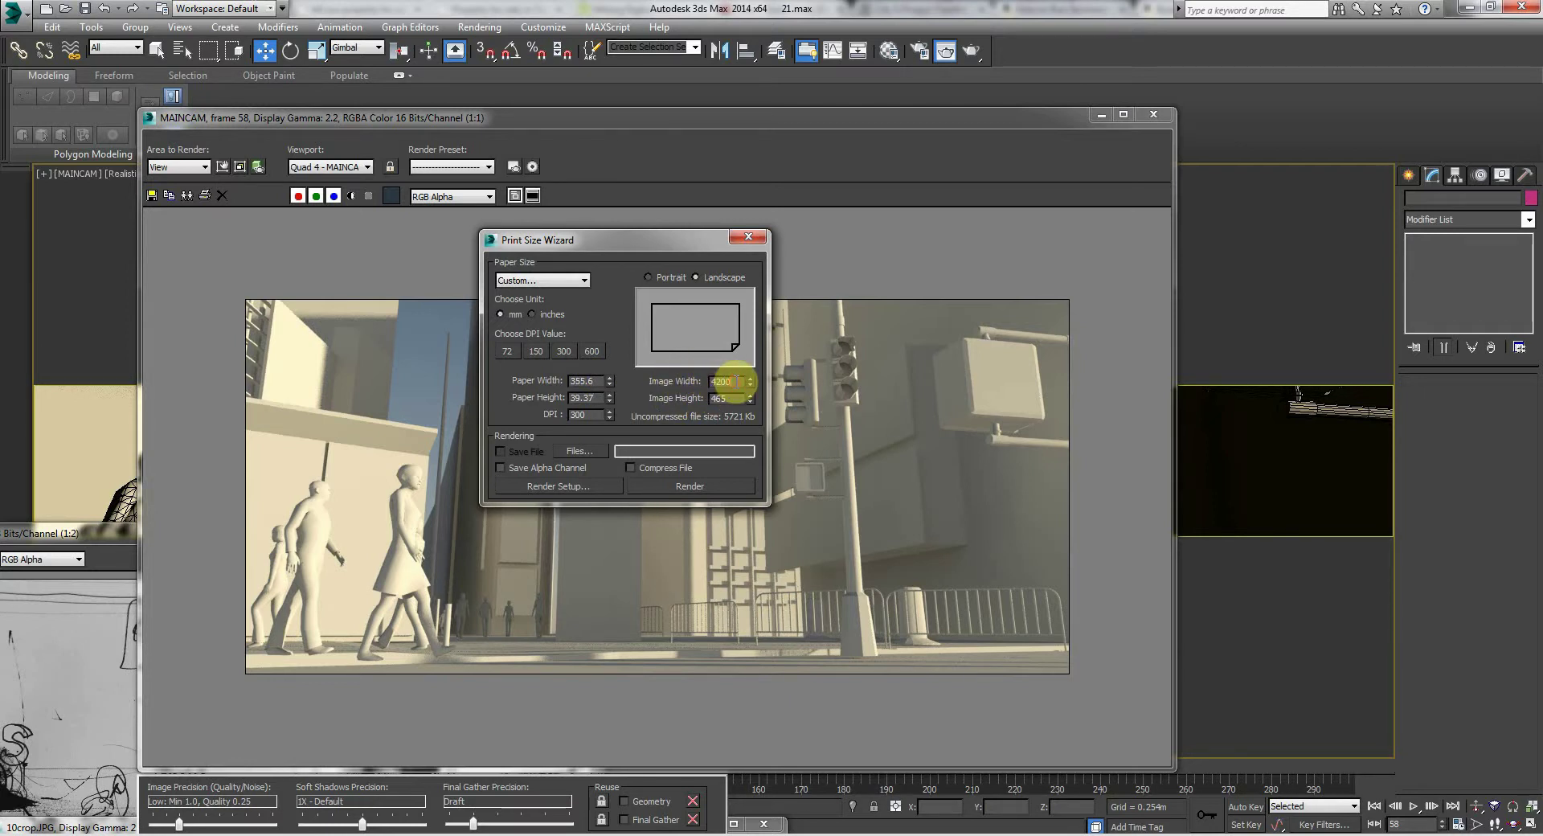
{"action": "left_click_drag", "start_coordinate": [735, 381], "coordinate": [718, 379]}
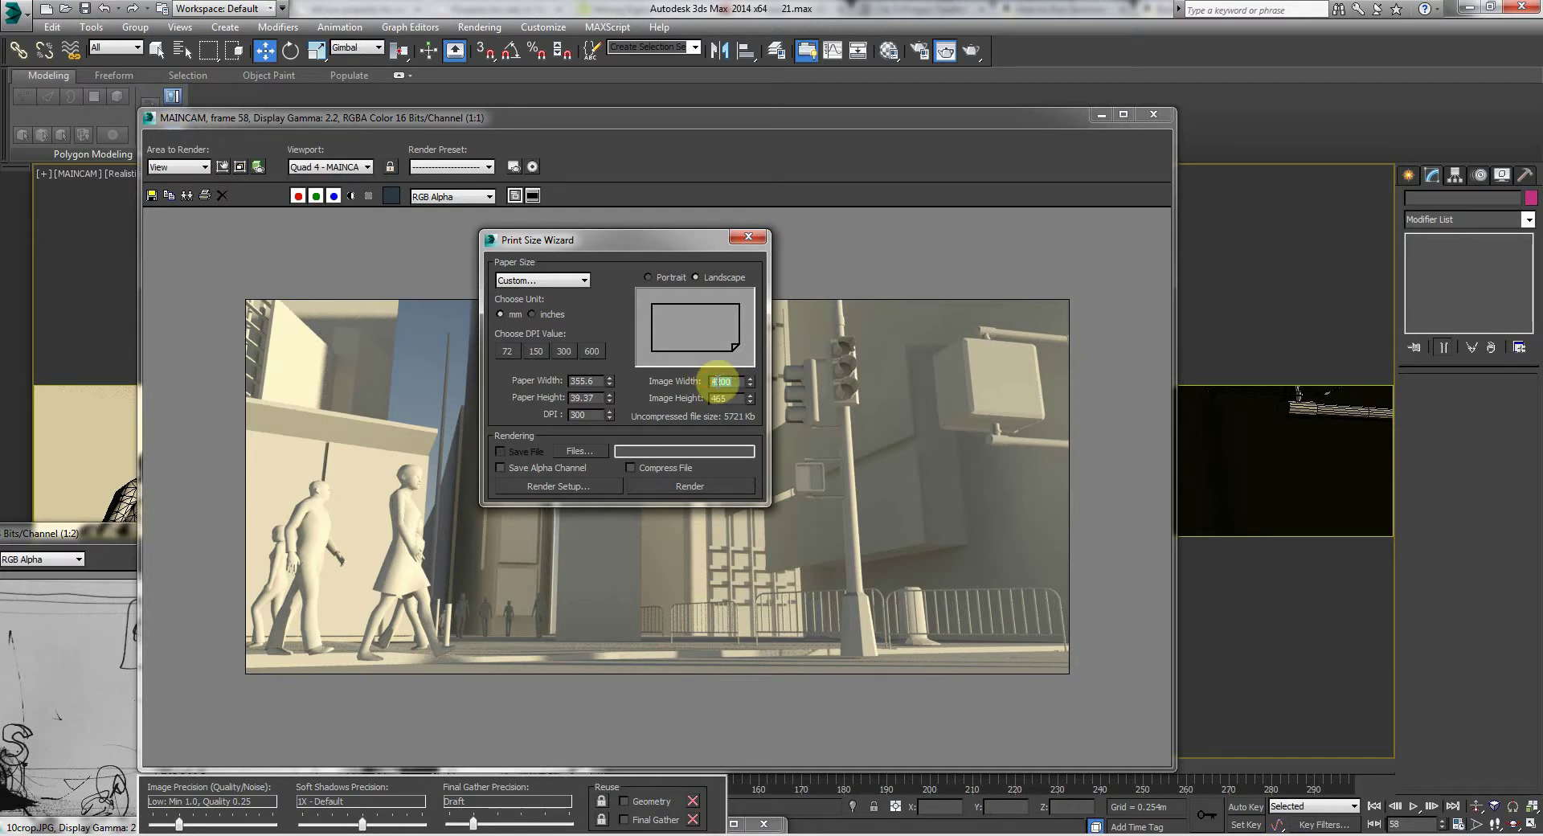
{"action": "right_click", "coordinate": [717, 381]}
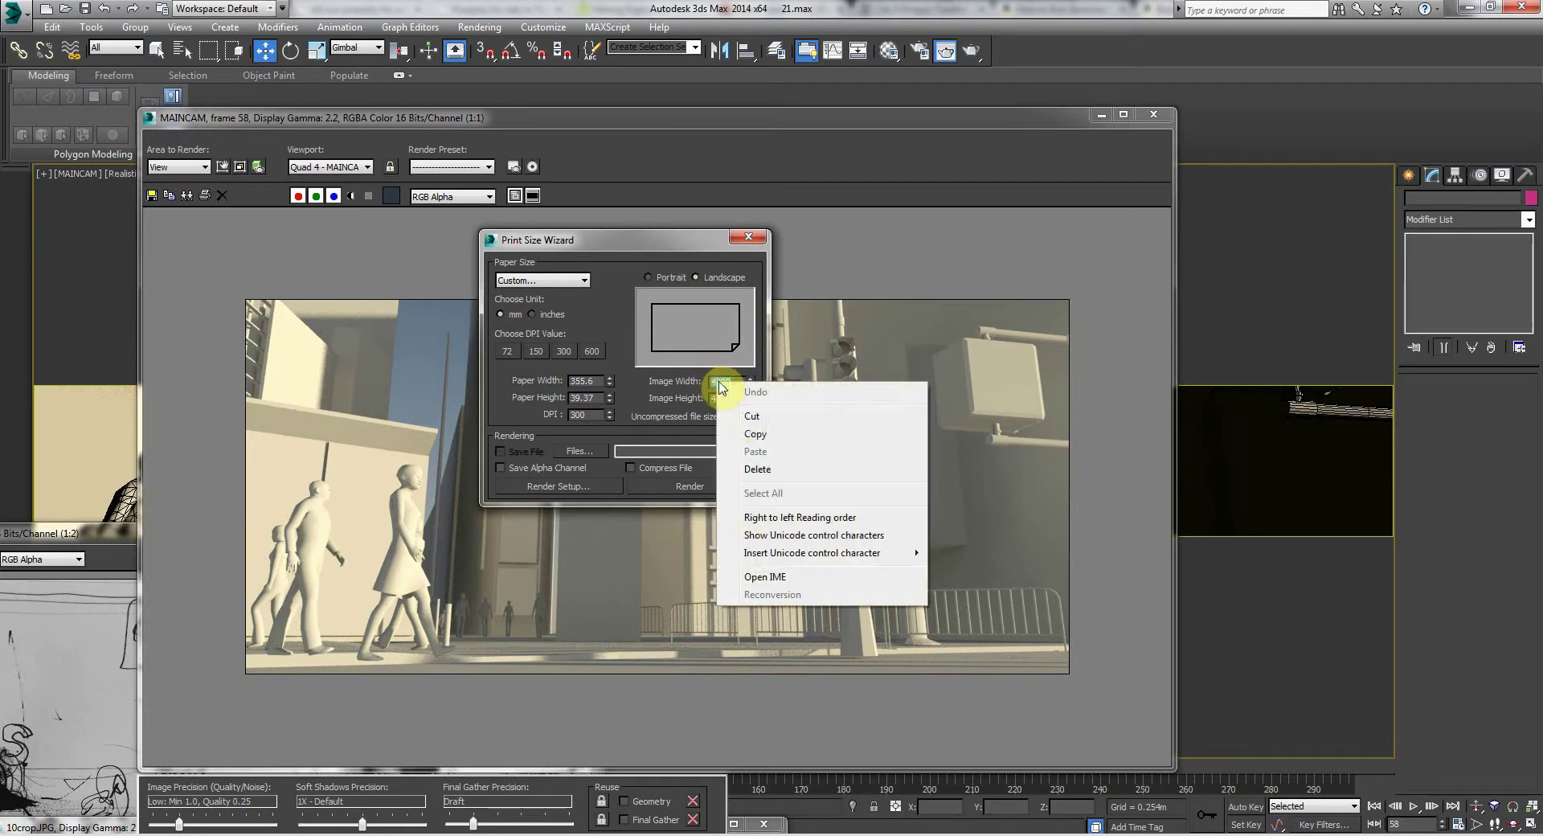
{"action": "left_click", "coordinate": [756, 435]}
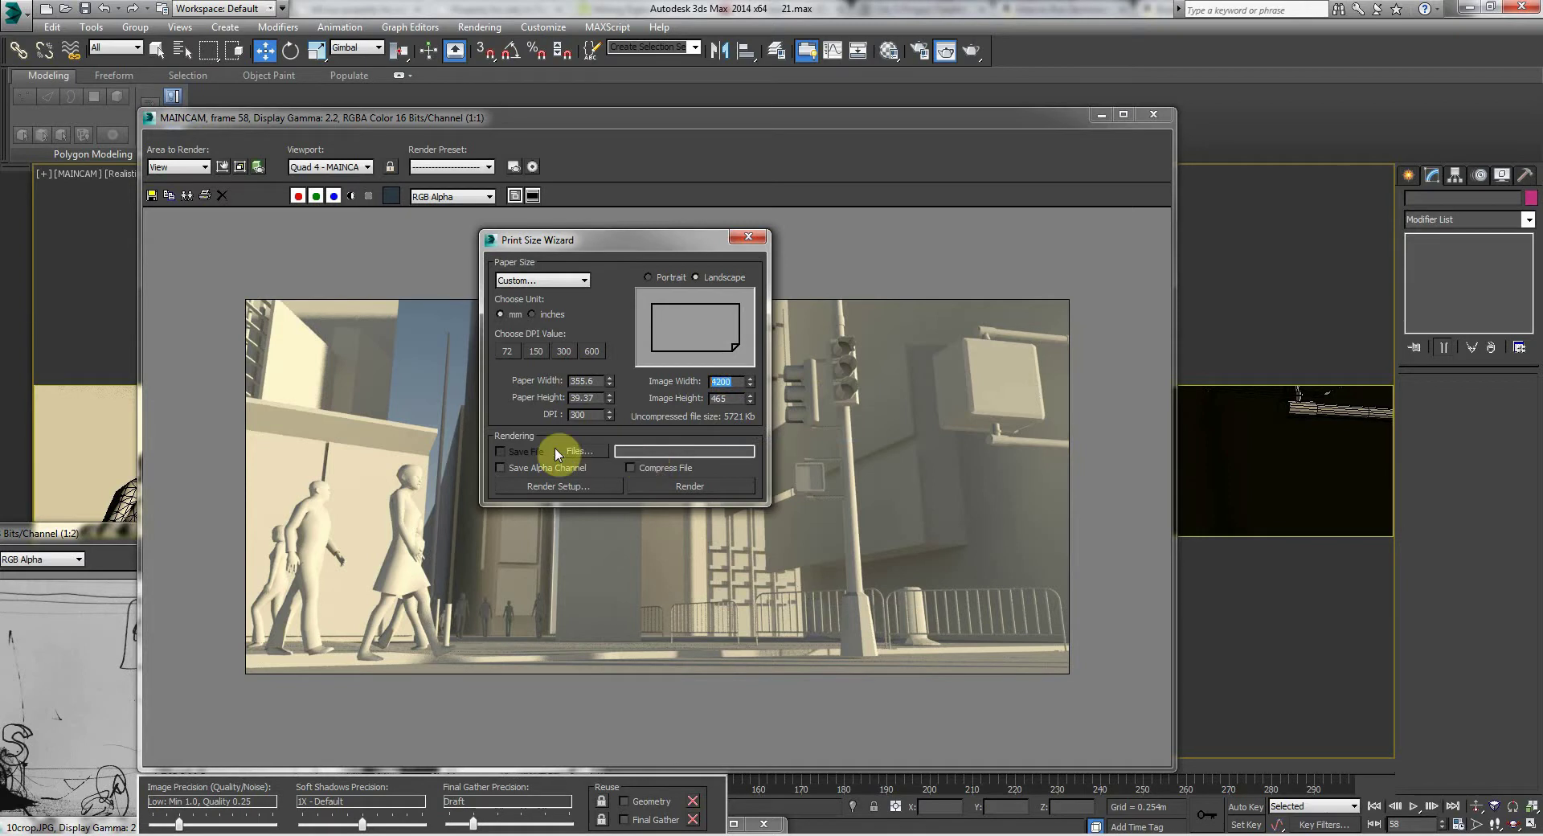
Step: Close the Print Size Wizard, shift the rendered frame aside and open the Render Setup window
{"action": "left_click", "coordinate": [748, 237]}
{"action": "left_click_drag", "start_coordinate": [540, 119], "coordinate": [472, 657]}
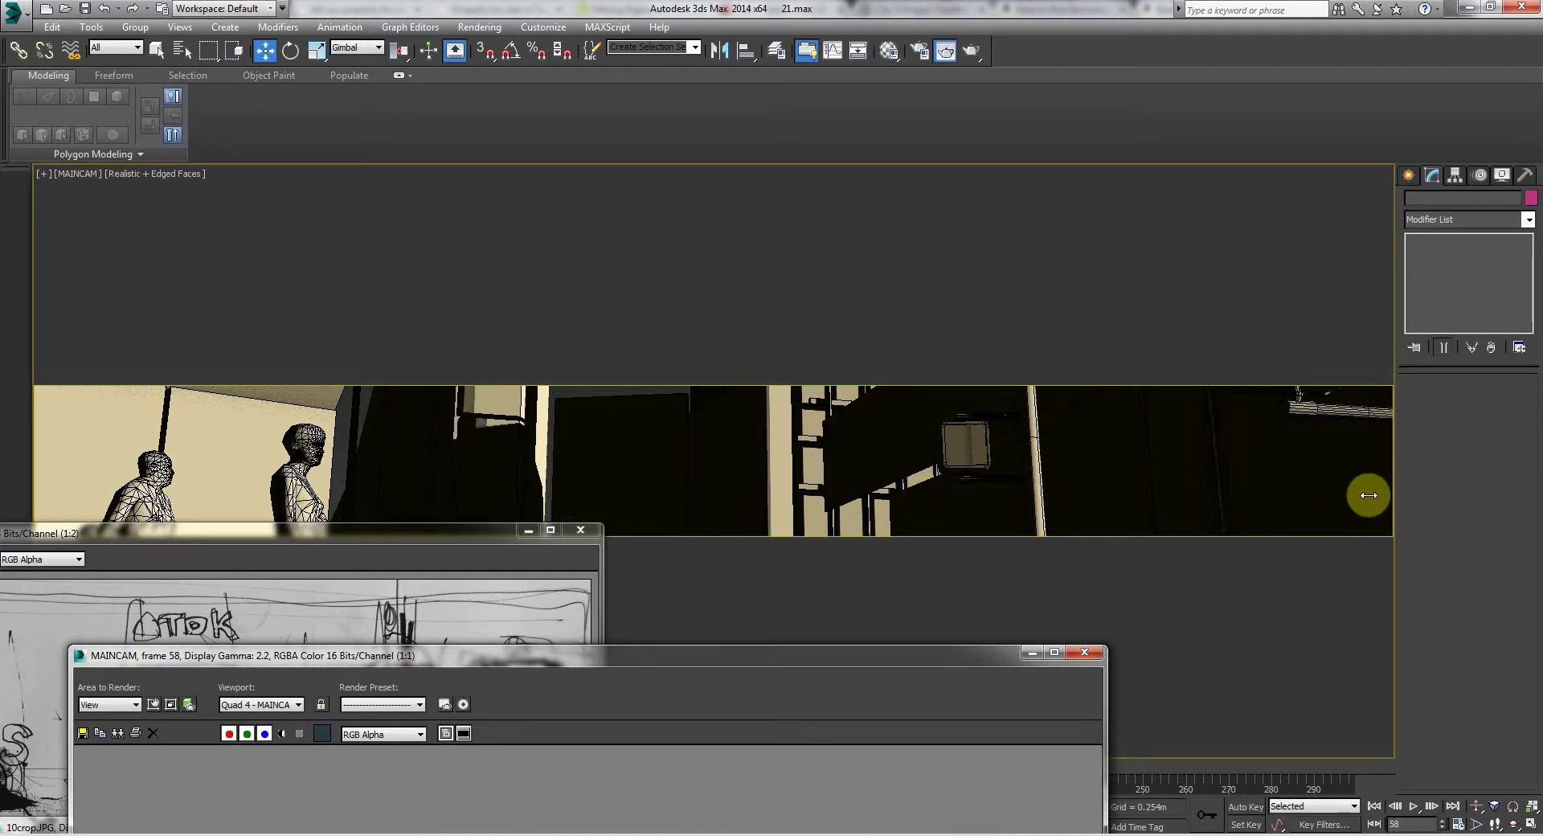
{"action": "left_click", "coordinate": [480, 28]}
{"action": "left_click", "coordinate": [481, 64]}
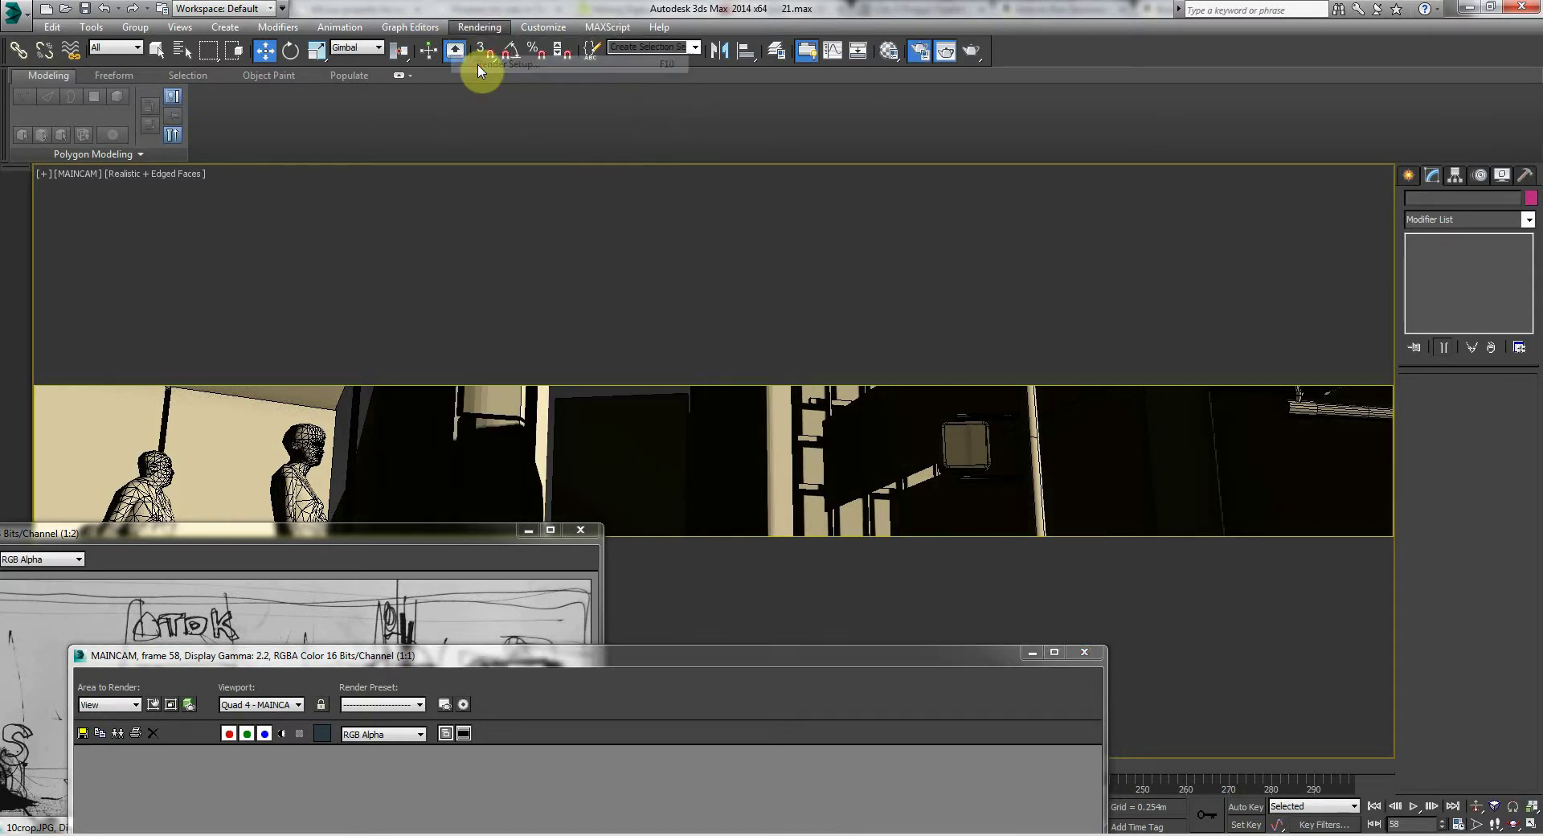
{"action": "left_click_drag", "start_coordinate": [458, 526], "coordinate": [468, 152]}
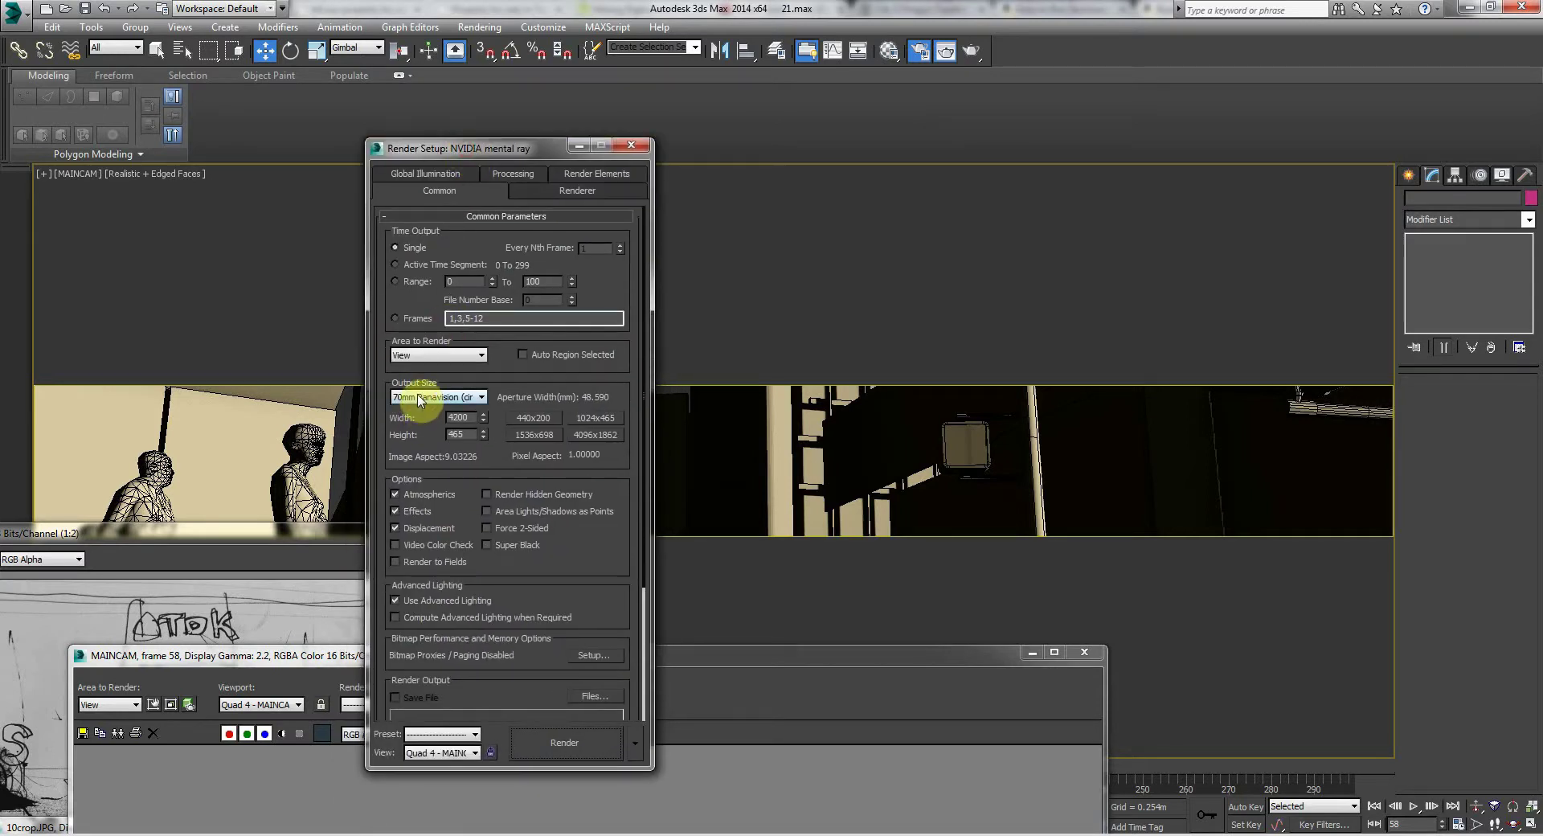
Step: Reapply the 70mm Panavision (cine) output size and set the render width to 4200
{"action": "left_click", "coordinate": [422, 397]}
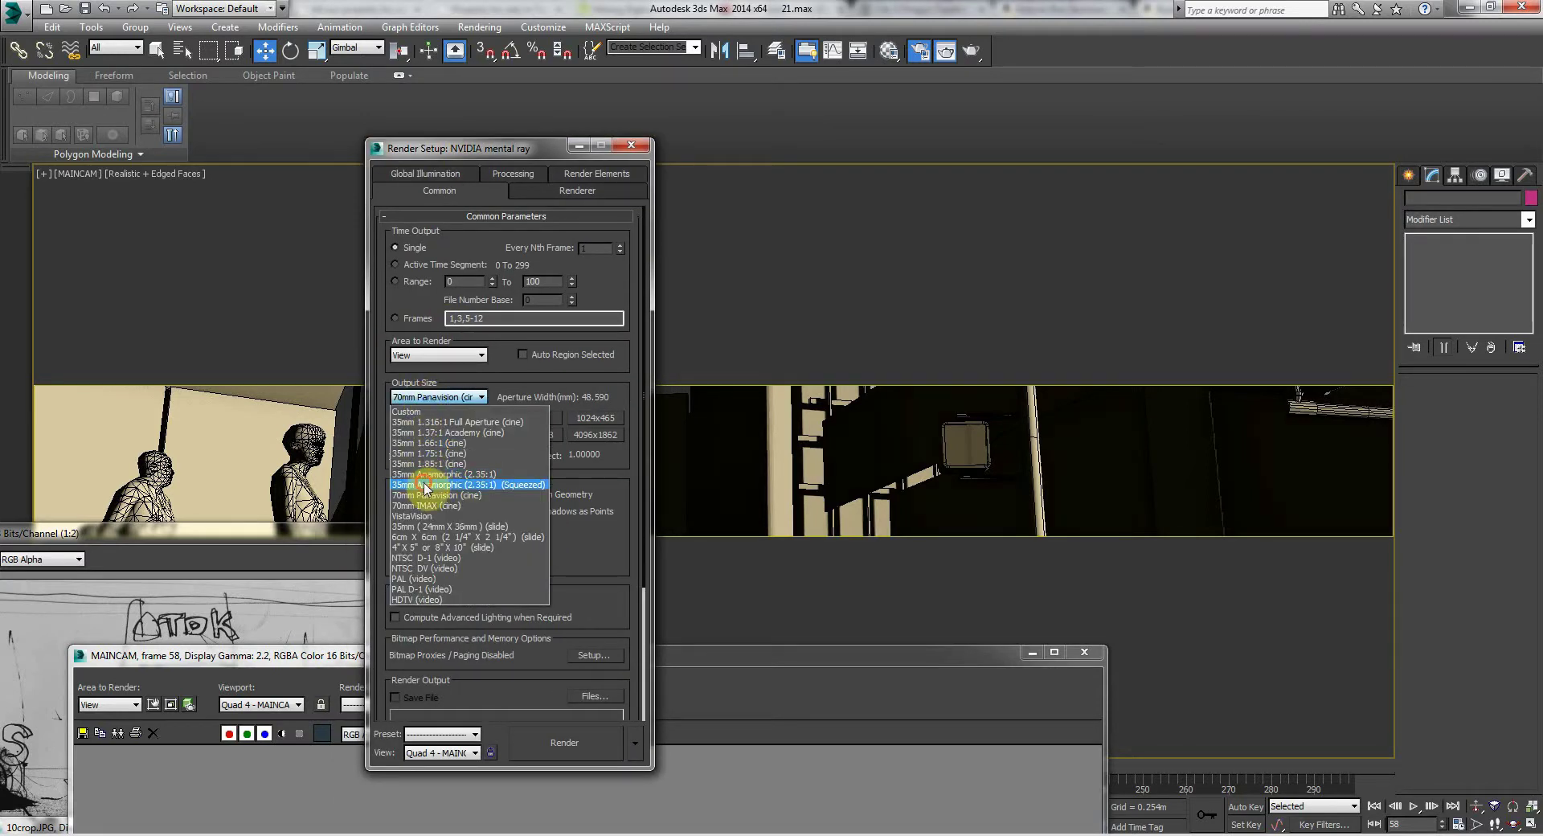
{"action": "left_click", "coordinate": [424, 482]}
{"action": "left_click", "coordinate": [422, 397]}
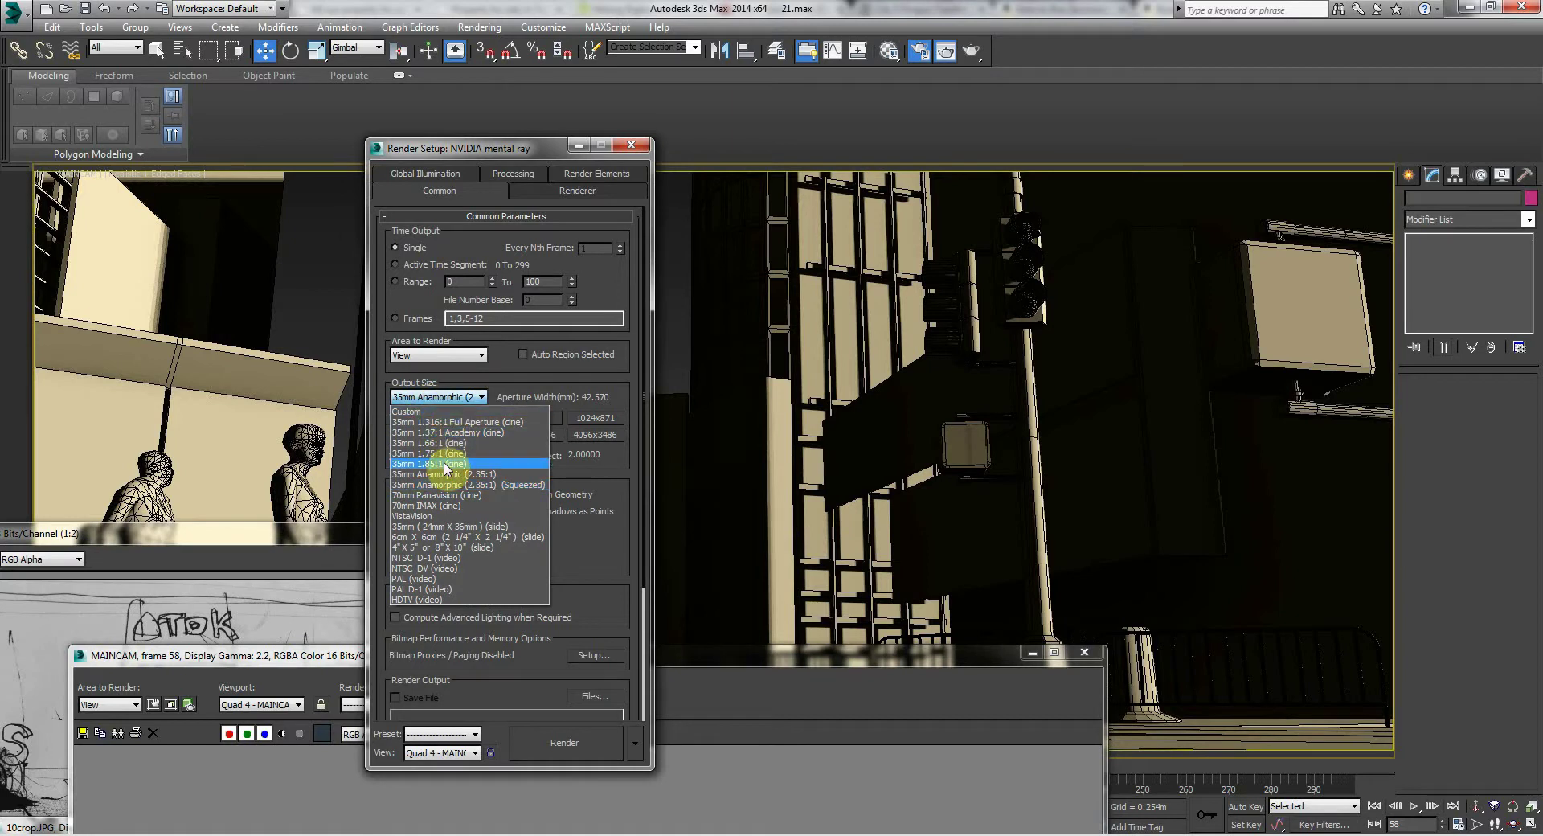
{"action": "left_click", "coordinate": [444, 495]}
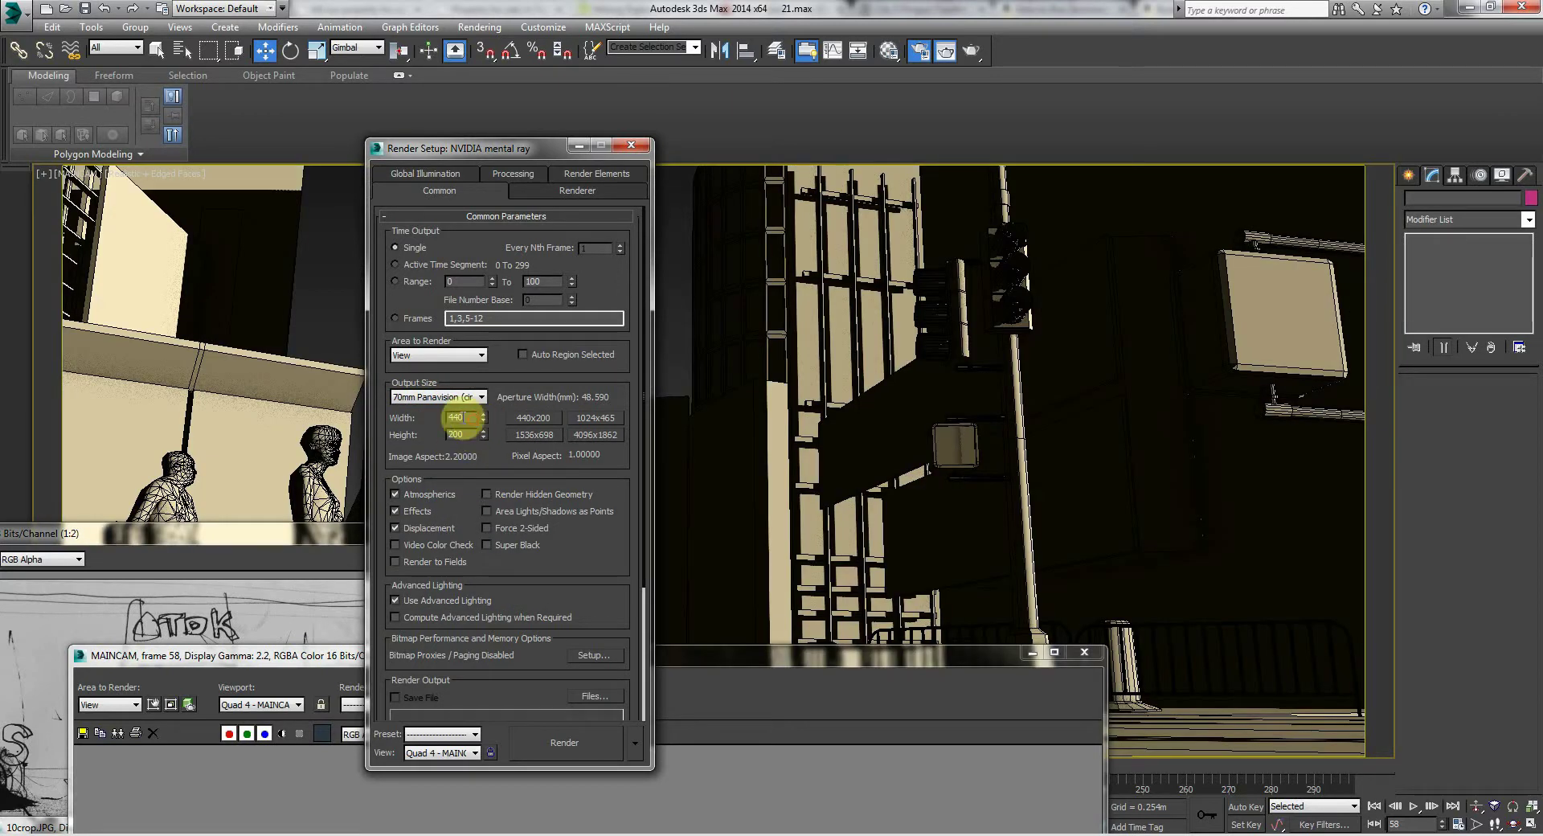
{"action": "double_click", "coordinate": [455, 417]}
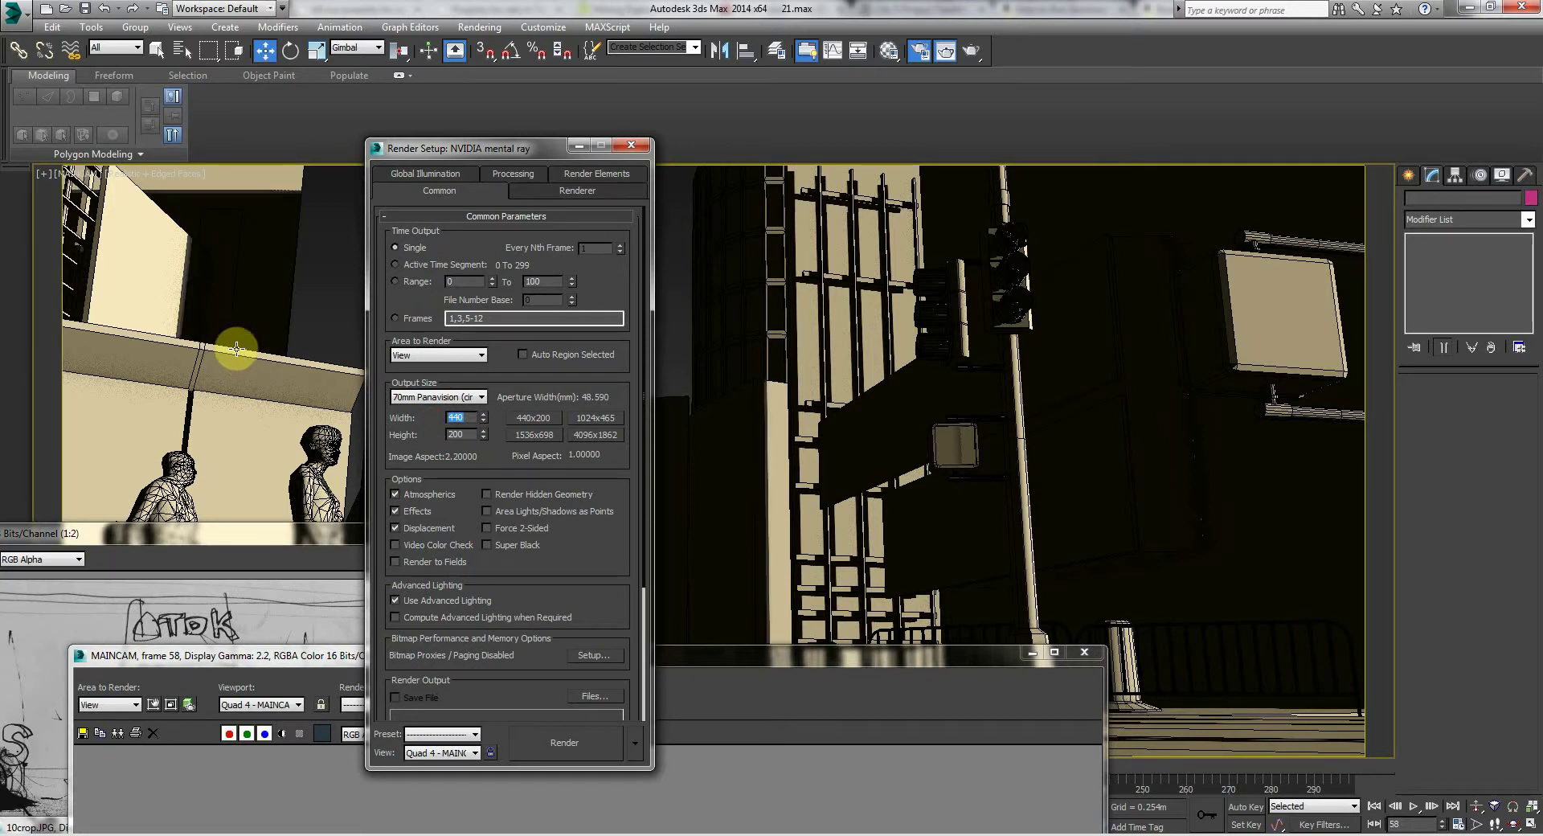
{"action": "type", "text": "4"}
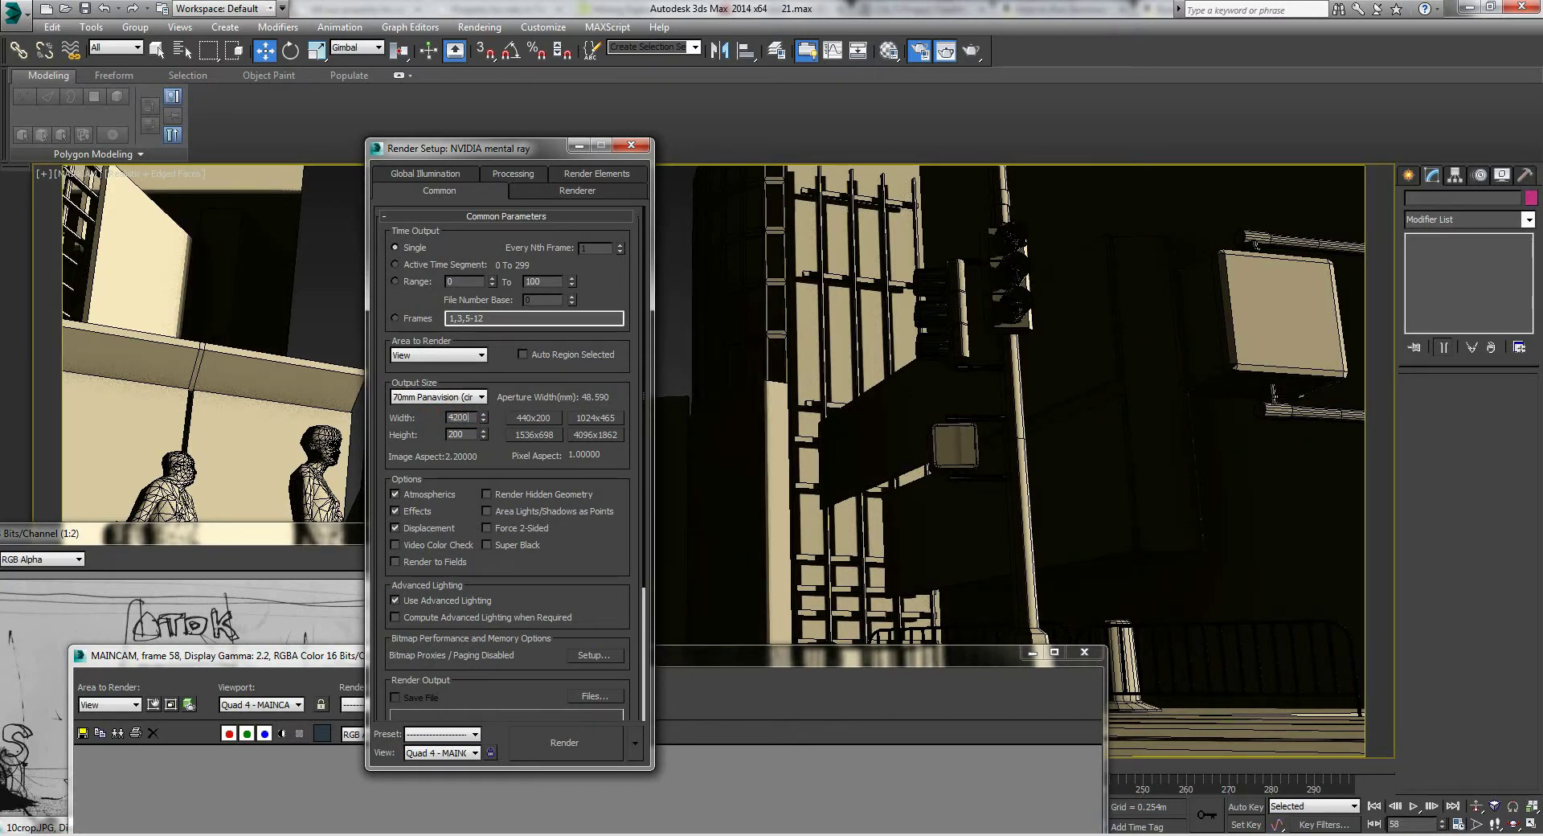
{"action": "double_click", "coordinate": [458, 434]}
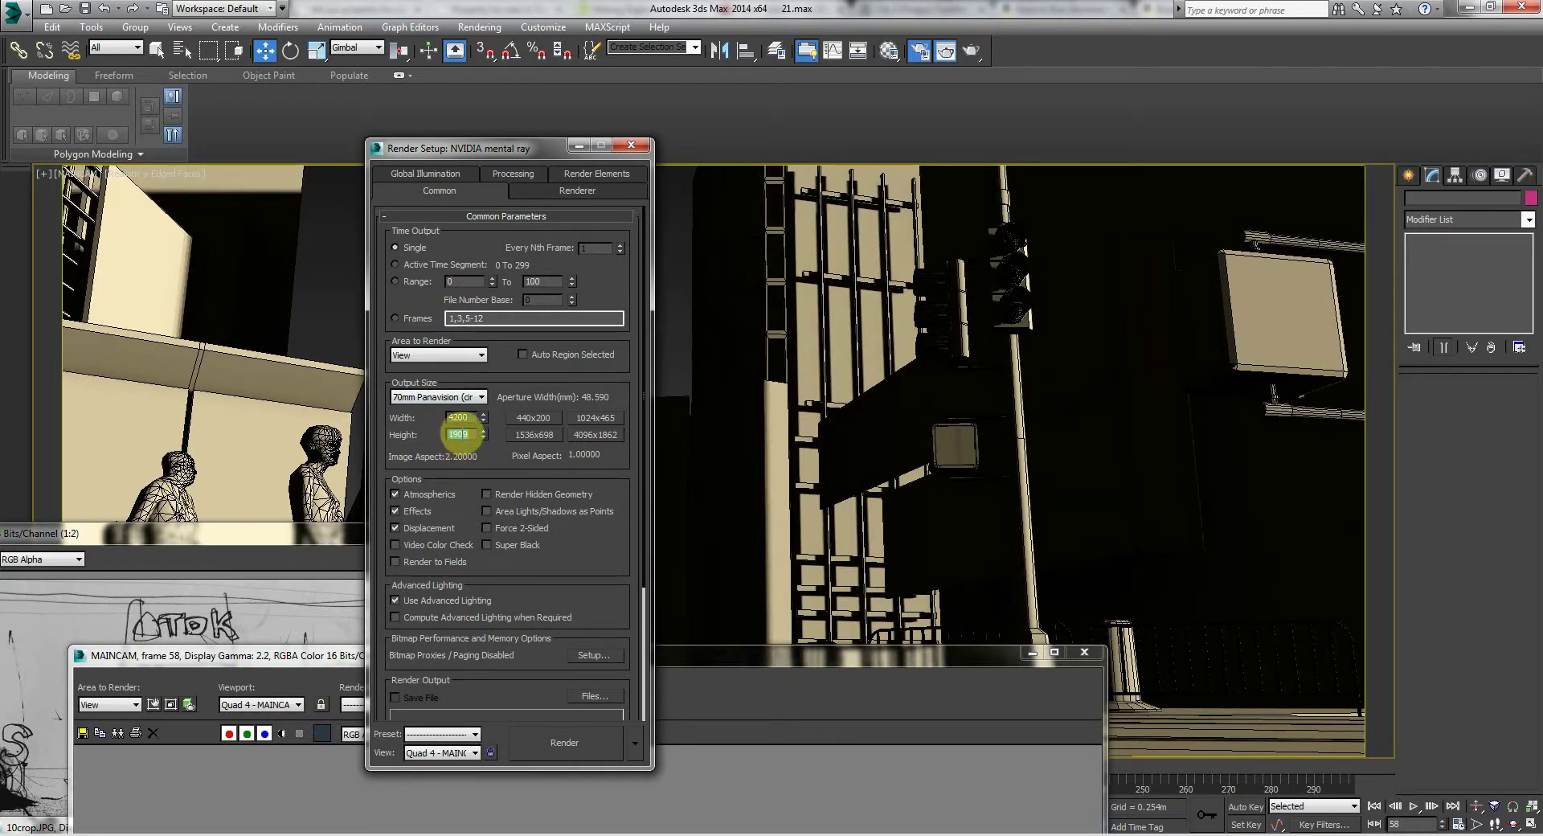
{"action": "left_click", "coordinate": [370, 477]}
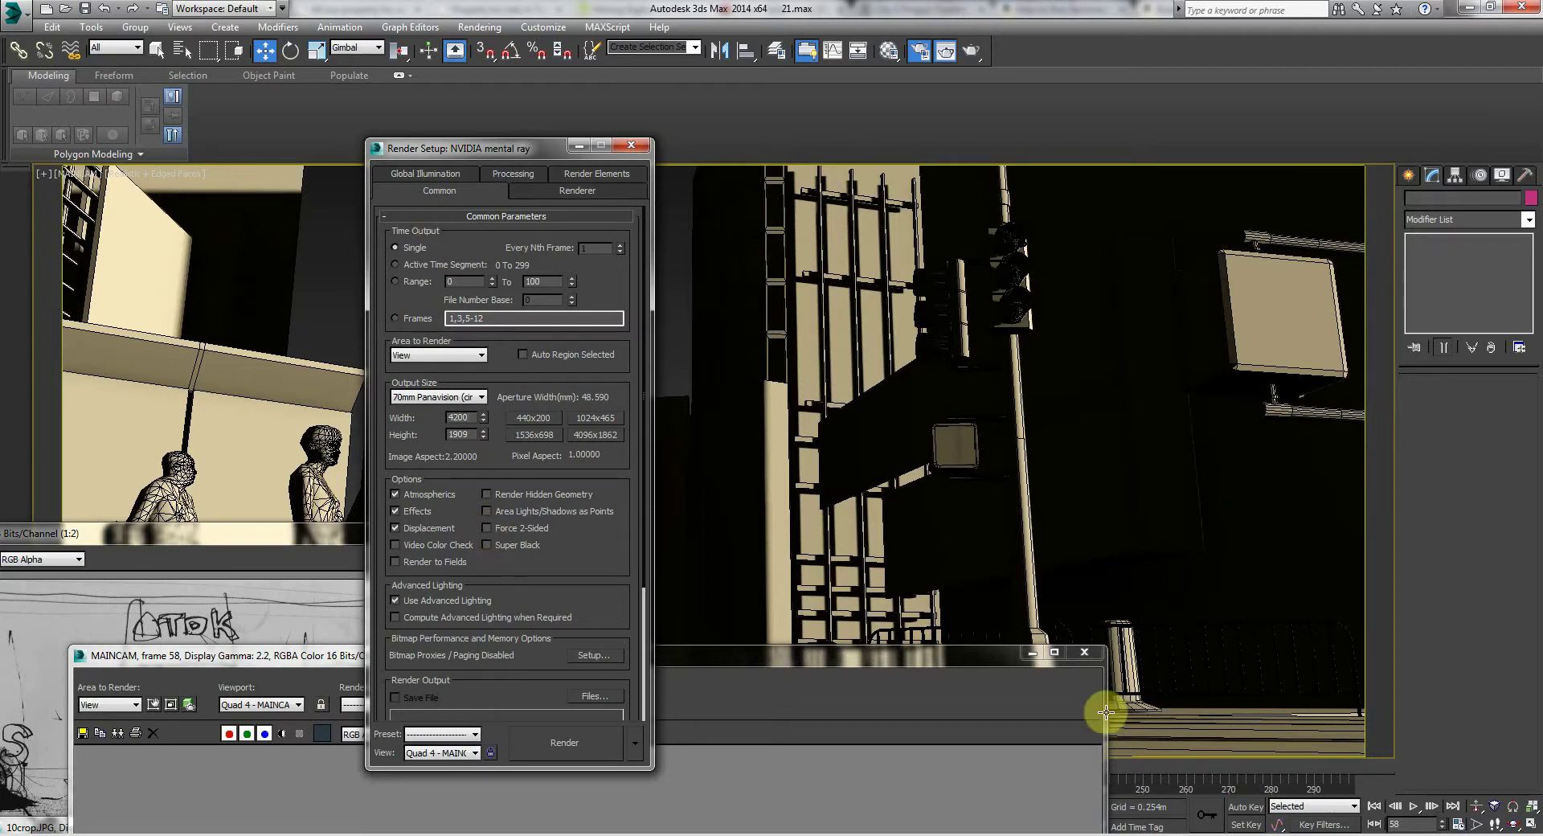
Step: Move the image windows, Render Setup and the rendered frame aside to clear the MAINCAM viewport
{"action": "left_click", "coordinate": [252, 538]}
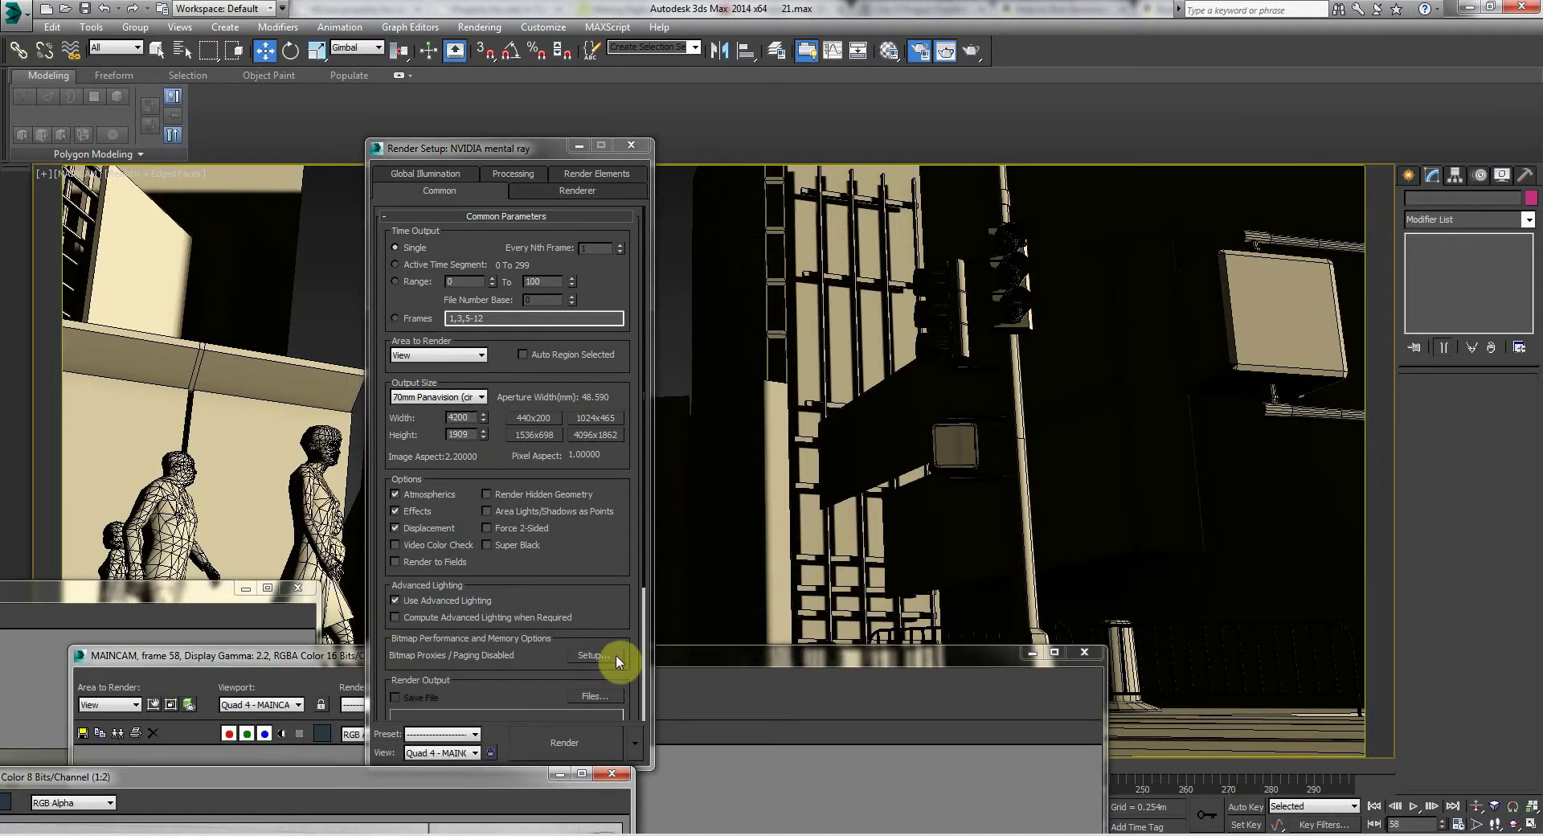
{"action": "left_click_drag", "start_coordinate": [696, 658], "coordinate": [567, 819]}
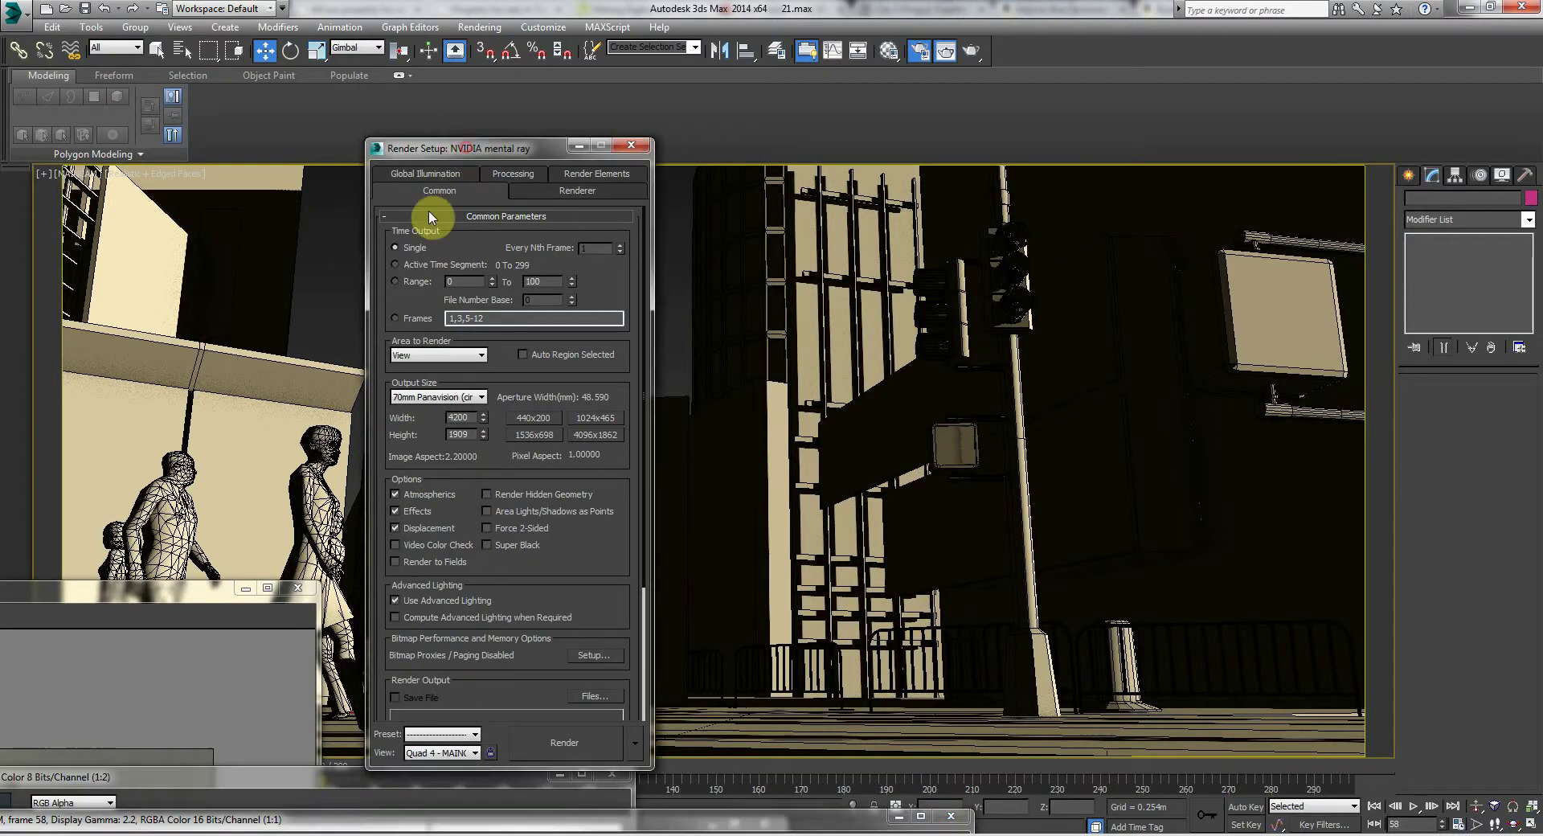
{"action": "left_click_drag", "start_coordinate": [403, 153], "coordinate": [57, 742]}
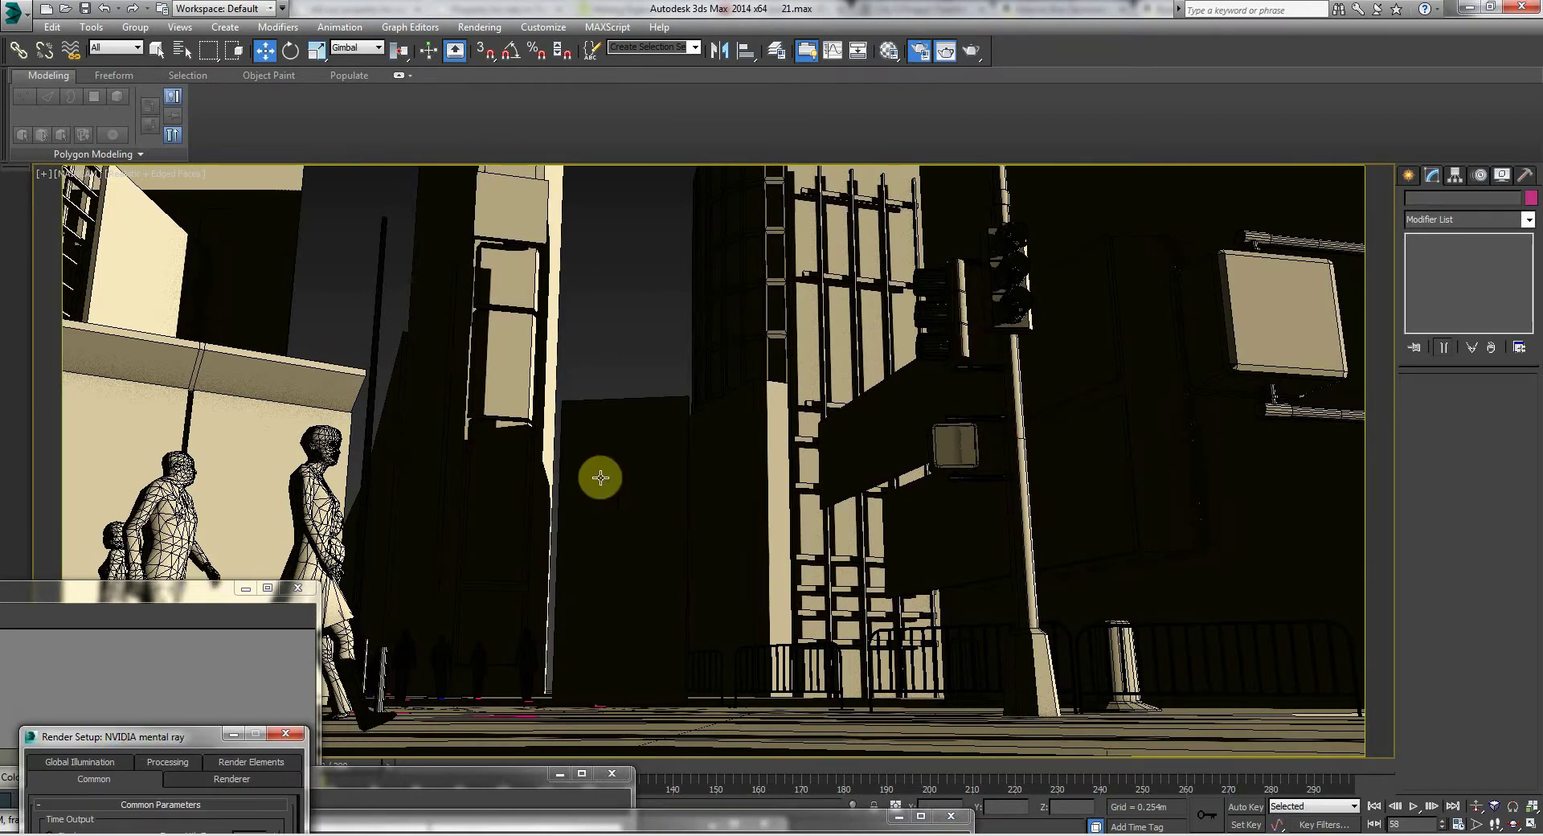
{"action": "left_click_drag", "start_coordinate": [123, 626], "coordinate": [120, 789]}
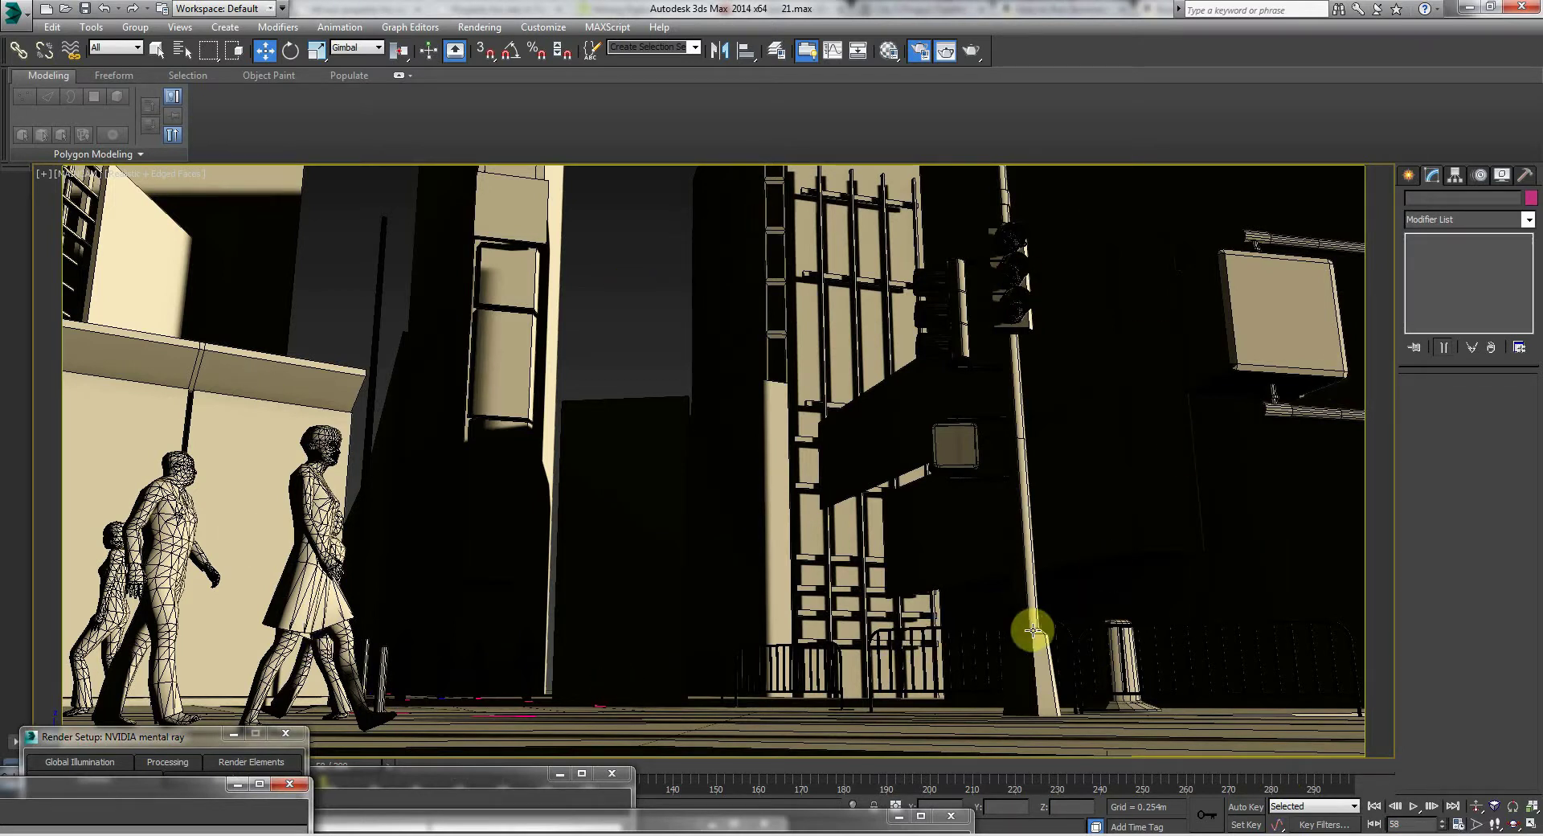
{"action": "left_click", "coordinate": [1396, 834]}
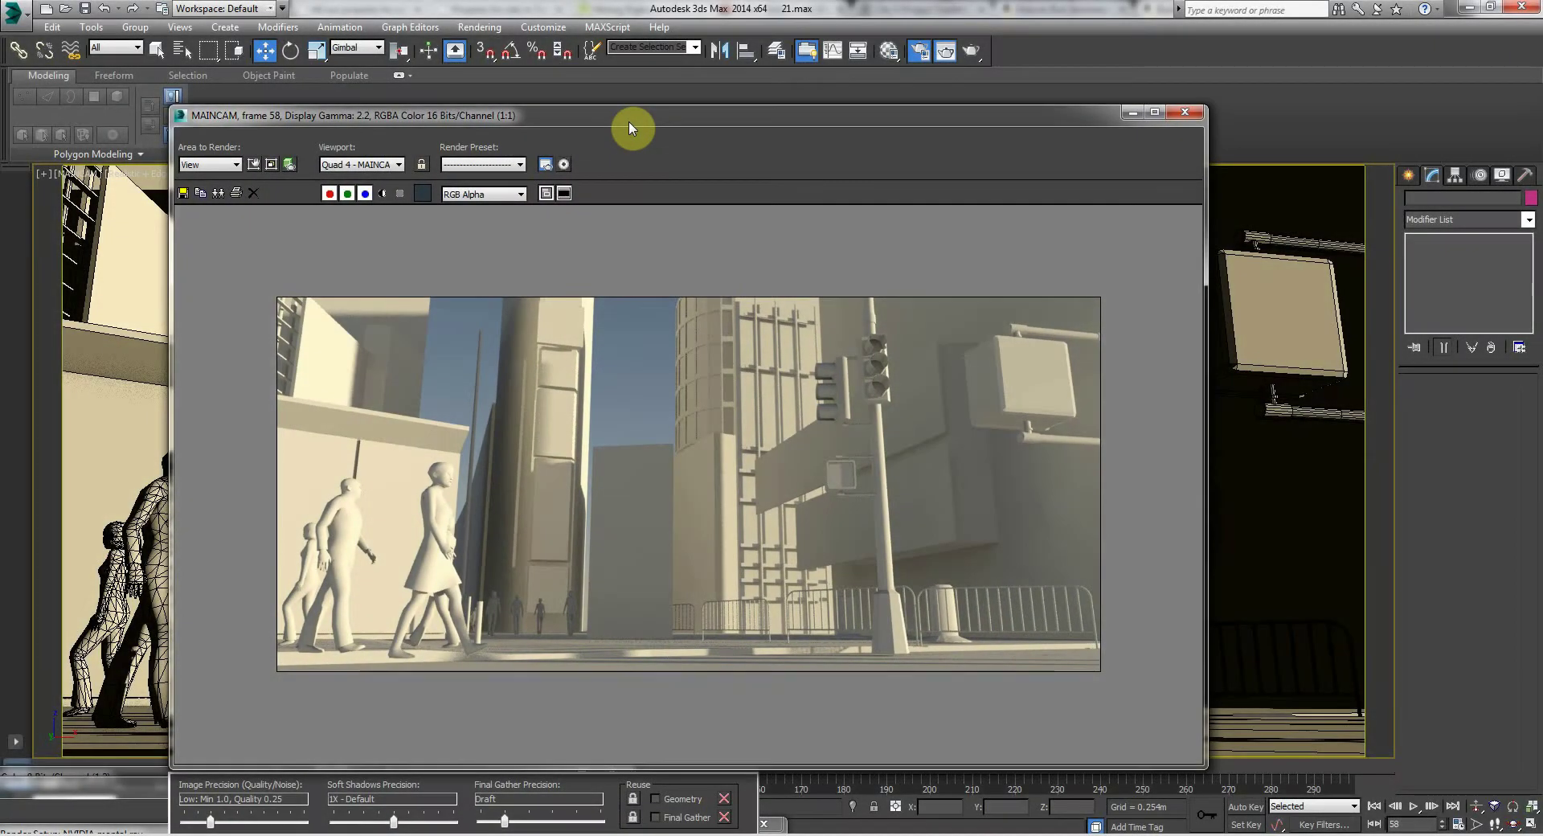
{"action": "left_click_drag", "start_coordinate": [629, 127], "coordinate": [1260, 724]}
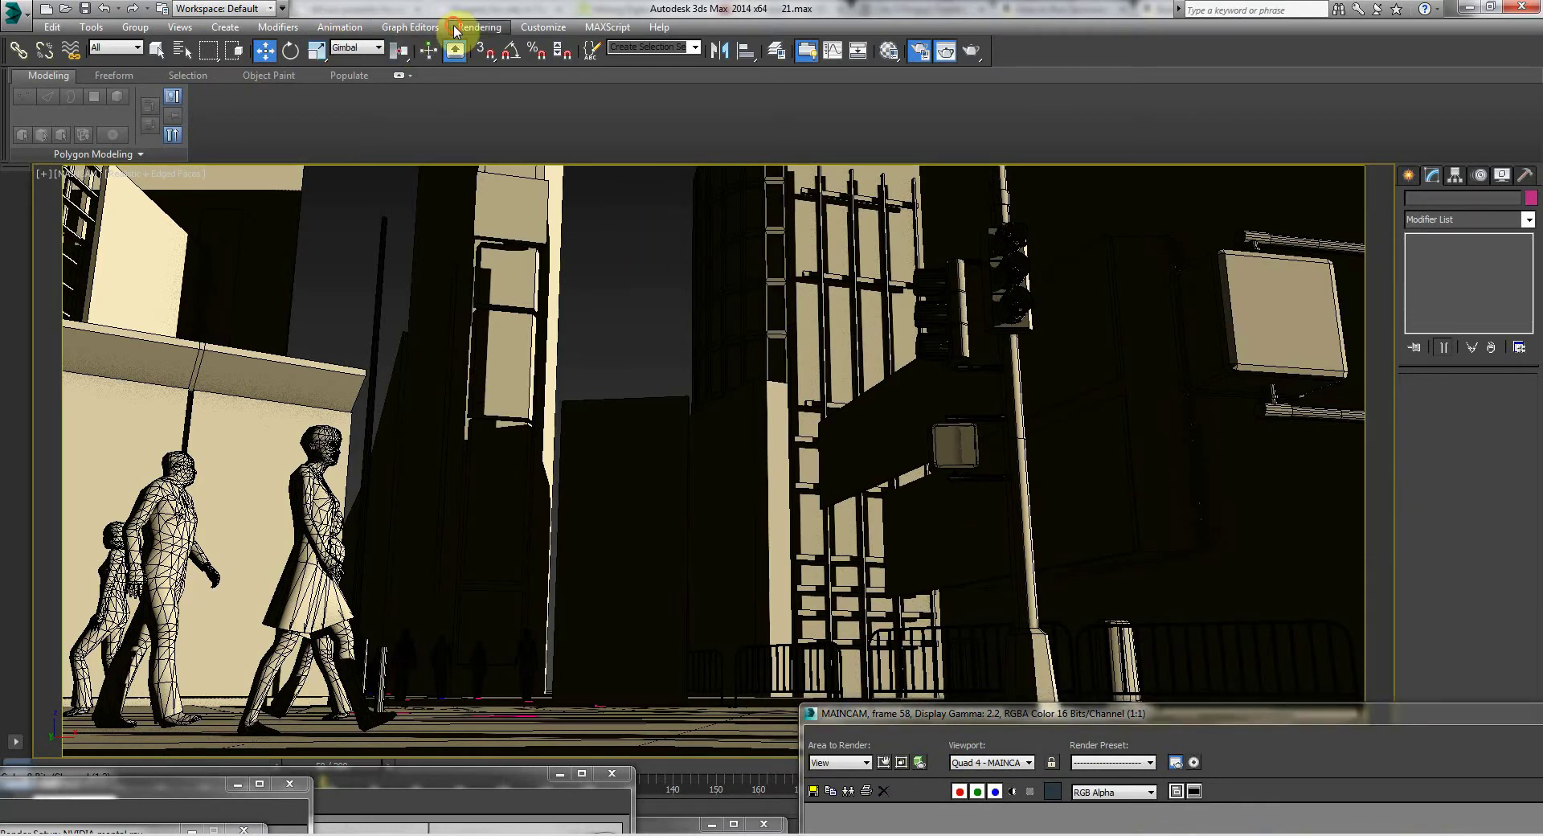
Step: Bring Render Setup back to review the common render parameters and output size, and park the window below the viewport
{"action": "left_click", "coordinate": [480, 27]}
{"action": "left_click", "coordinate": [489, 63]}
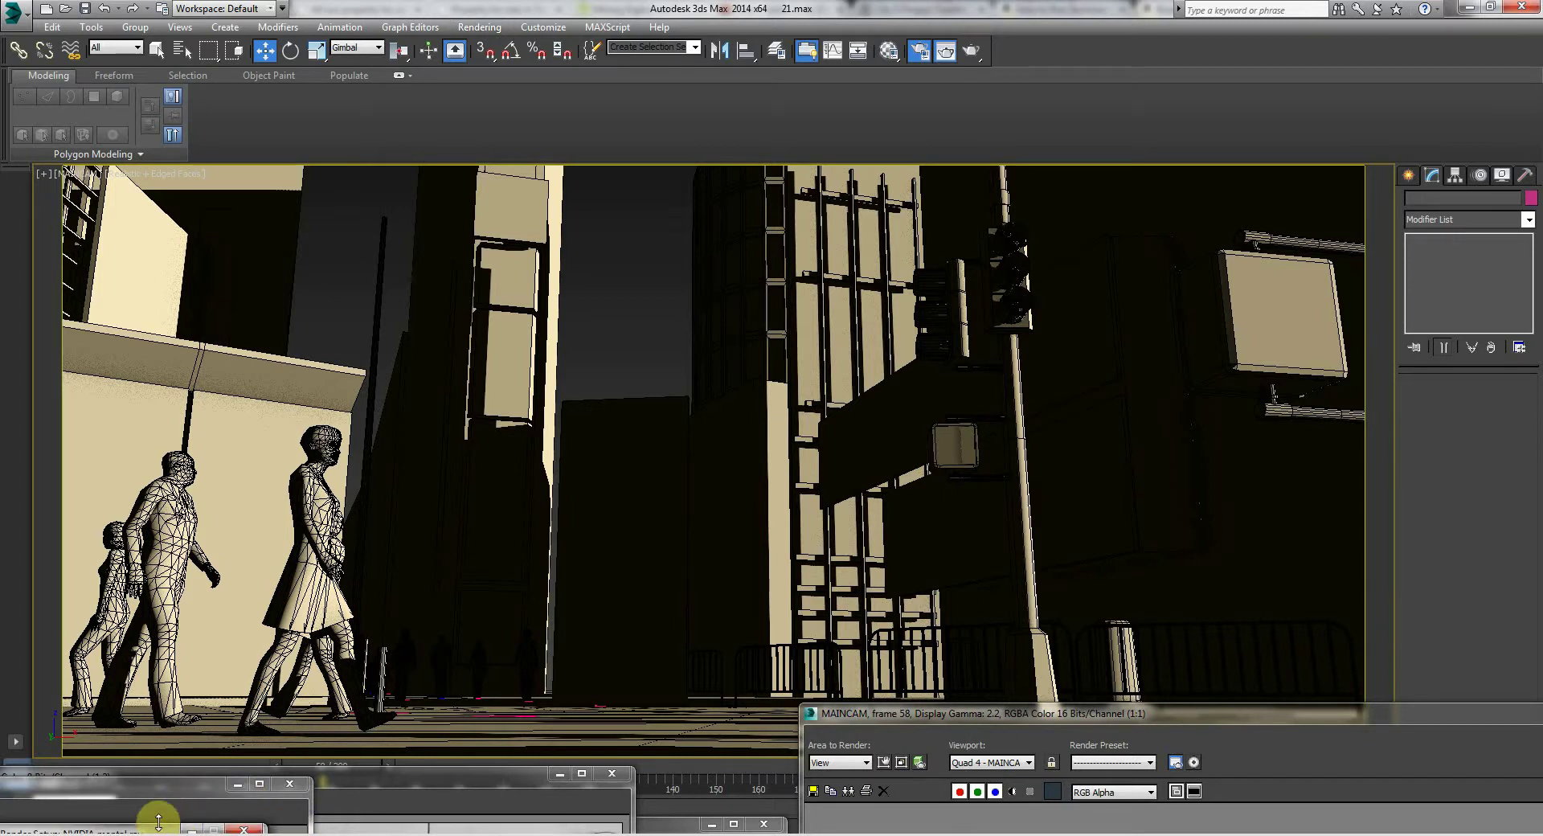
{"action": "left_click_drag", "start_coordinate": [153, 826], "coordinate": [626, 235]}
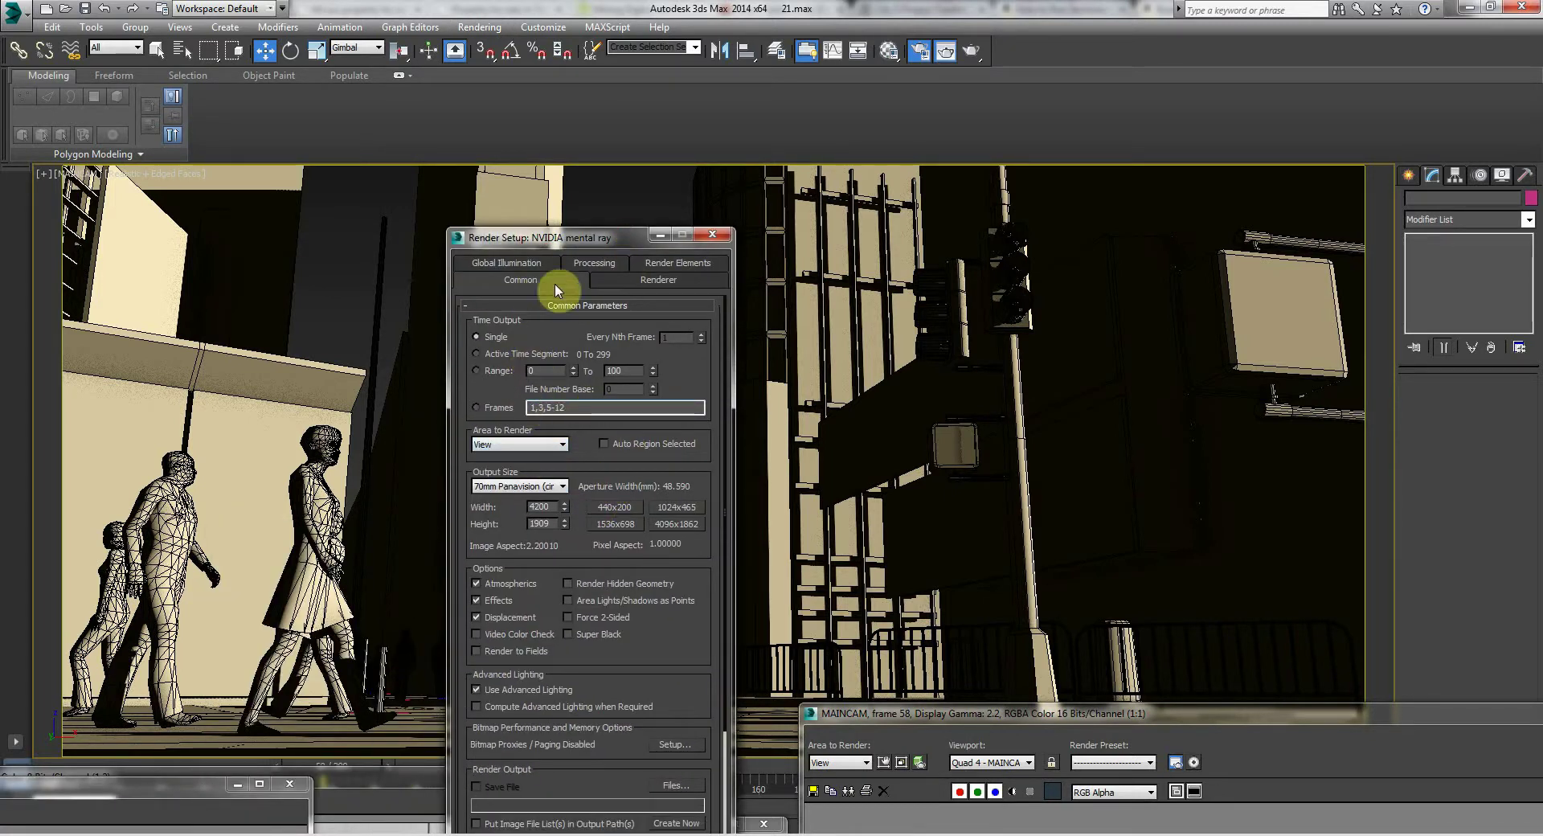
{"action": "left_click", "coordinate": [617, 283]}
{"action": "left_click", "coordinate": [522, 281]}
{"action": "left_click_drag", "start_coordinate": [460, 555], "coordinate": [454, 651]}
{"action": "left_click_drag", "start_coordinate": [537, 235], "coordinate": [654, 739]}
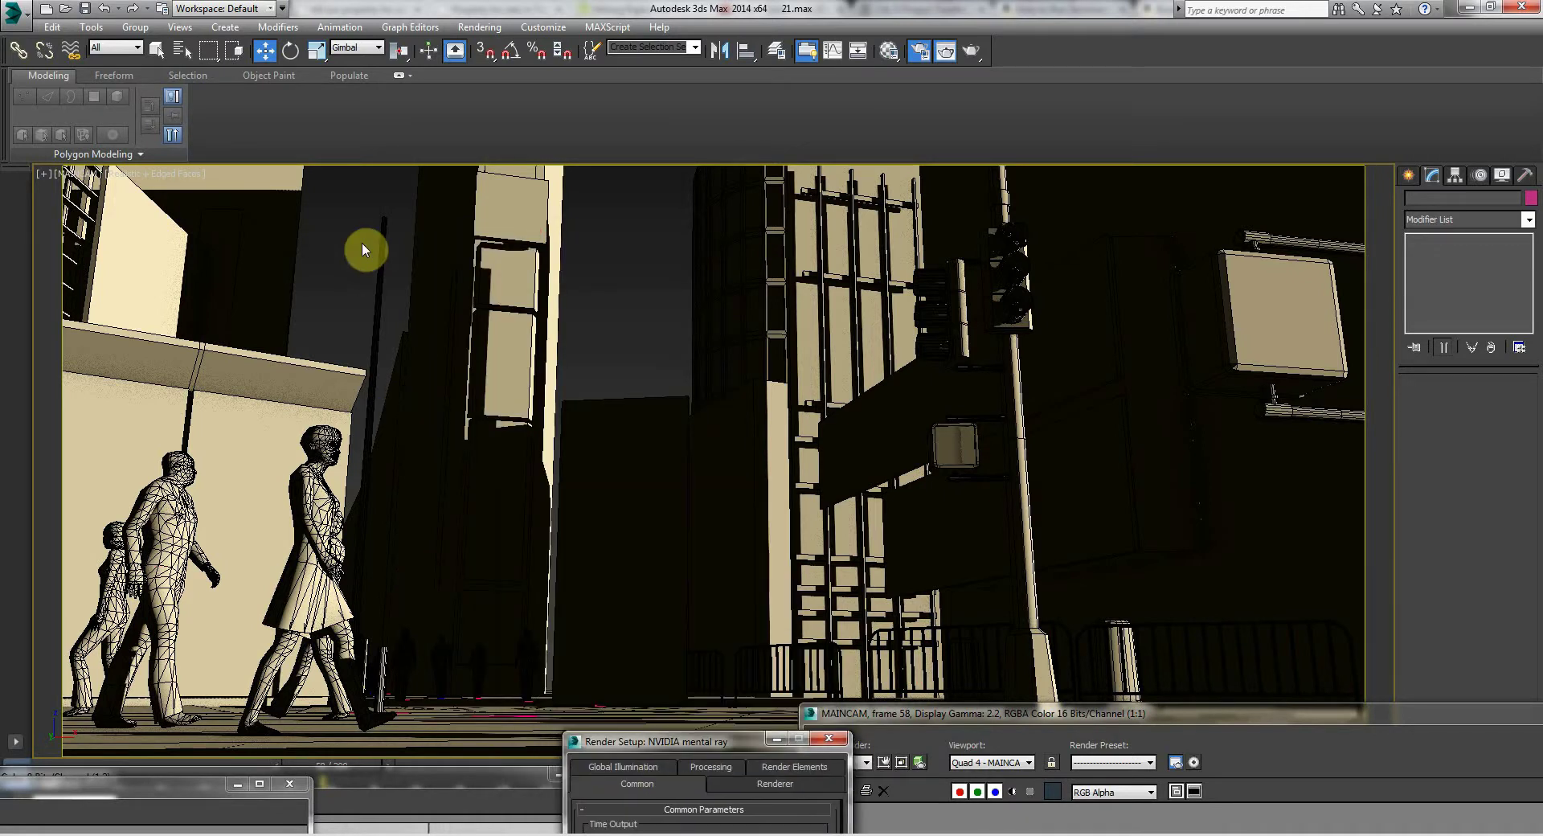
Step: Save the scene as a new incremental copy, 22.max
{"action": "left_click", "coordinate": [13, 11]}
{"action": "left_click", "coordinate": [42, 206]}
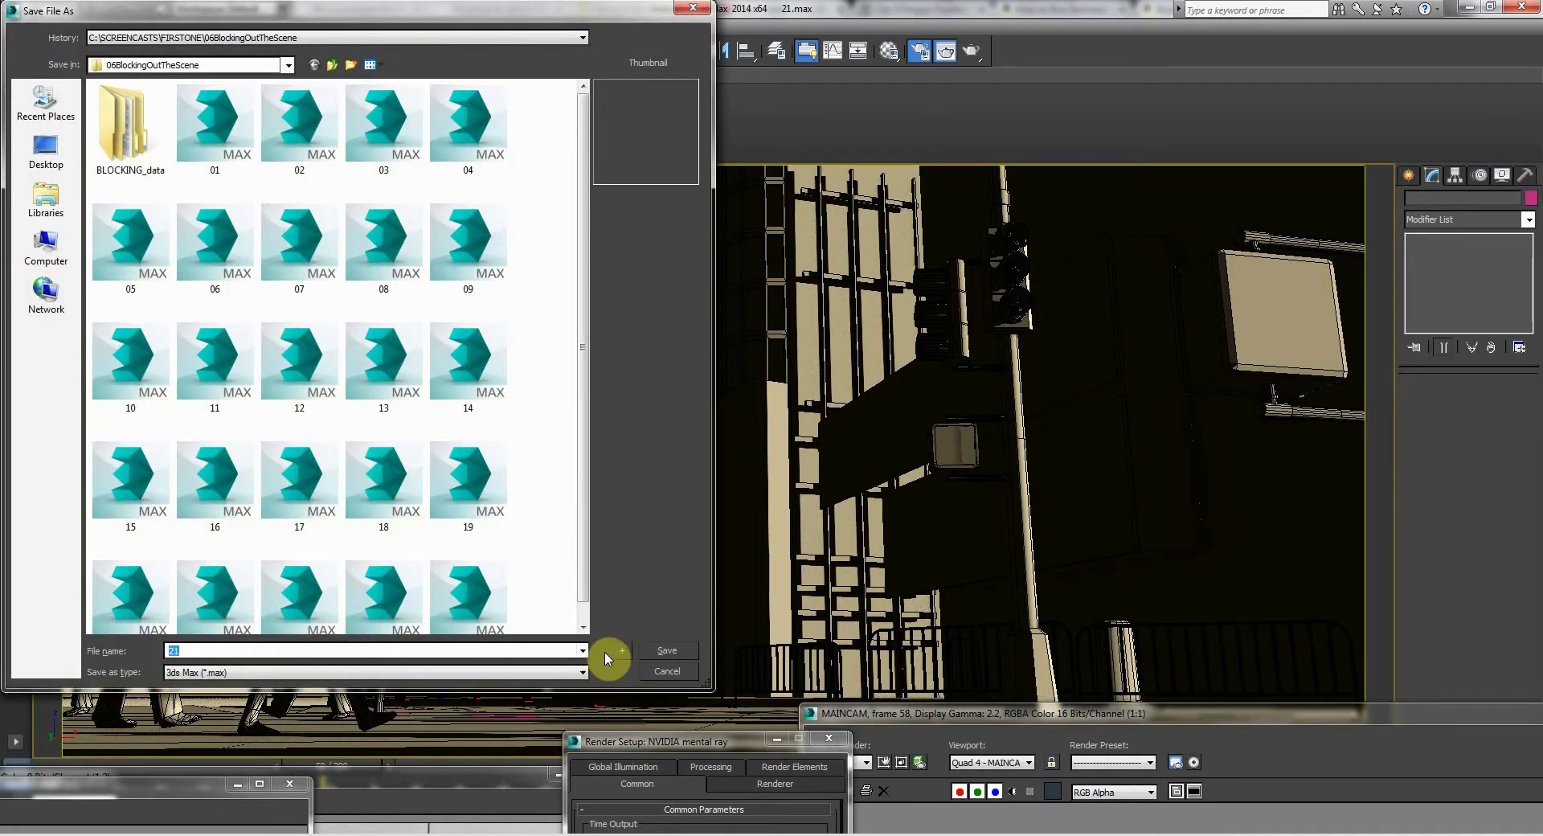
{"action": "left_click", "coordinate": [613, 652]}
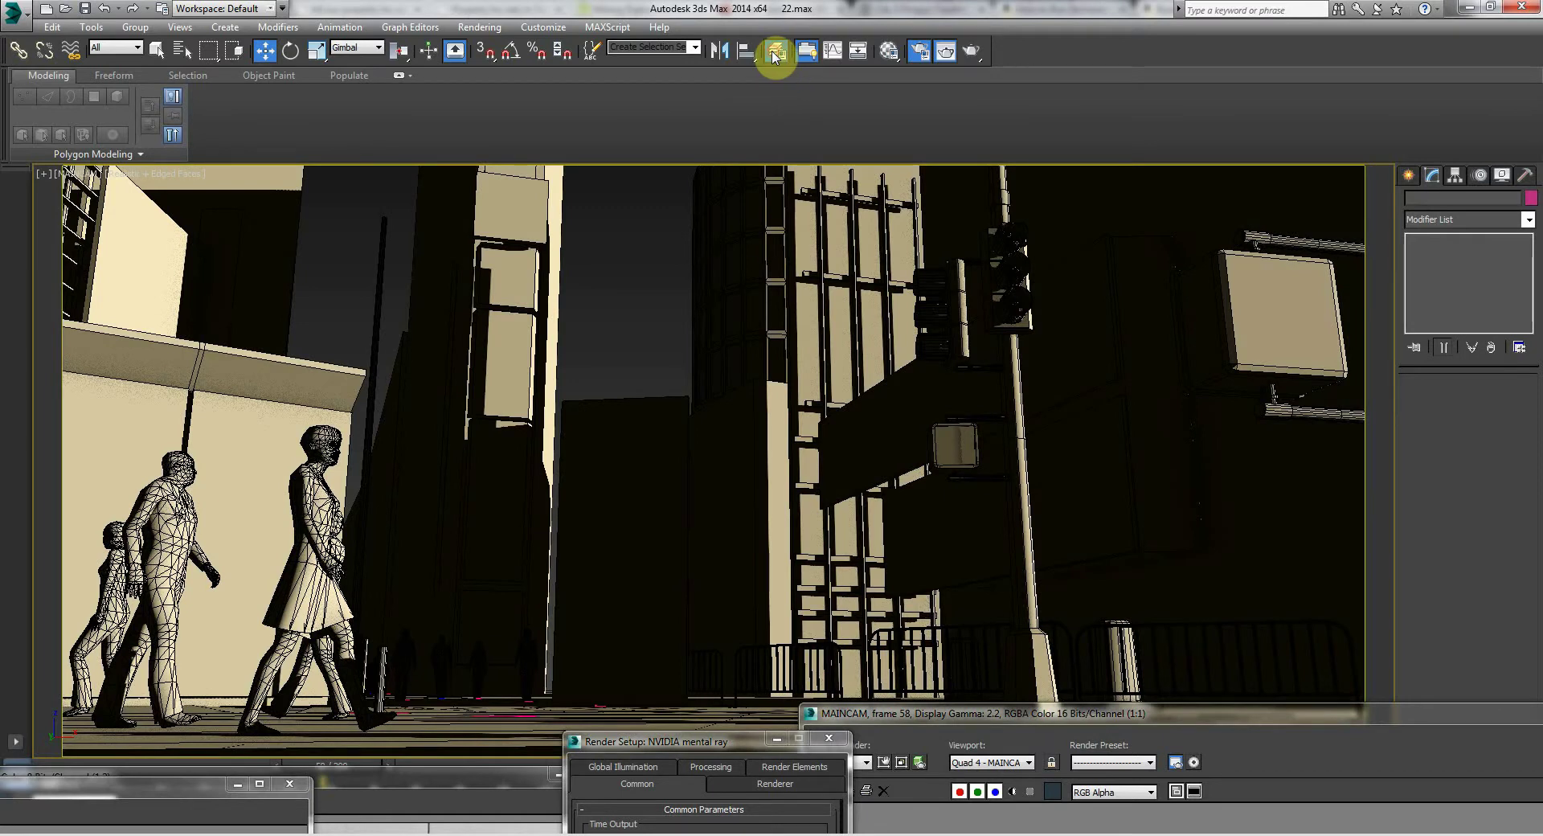
Step: Open the layer manager and check the 0 (default) layer by toggling its visibility
{"action": "left_click", "coordinate": [774, 54]}
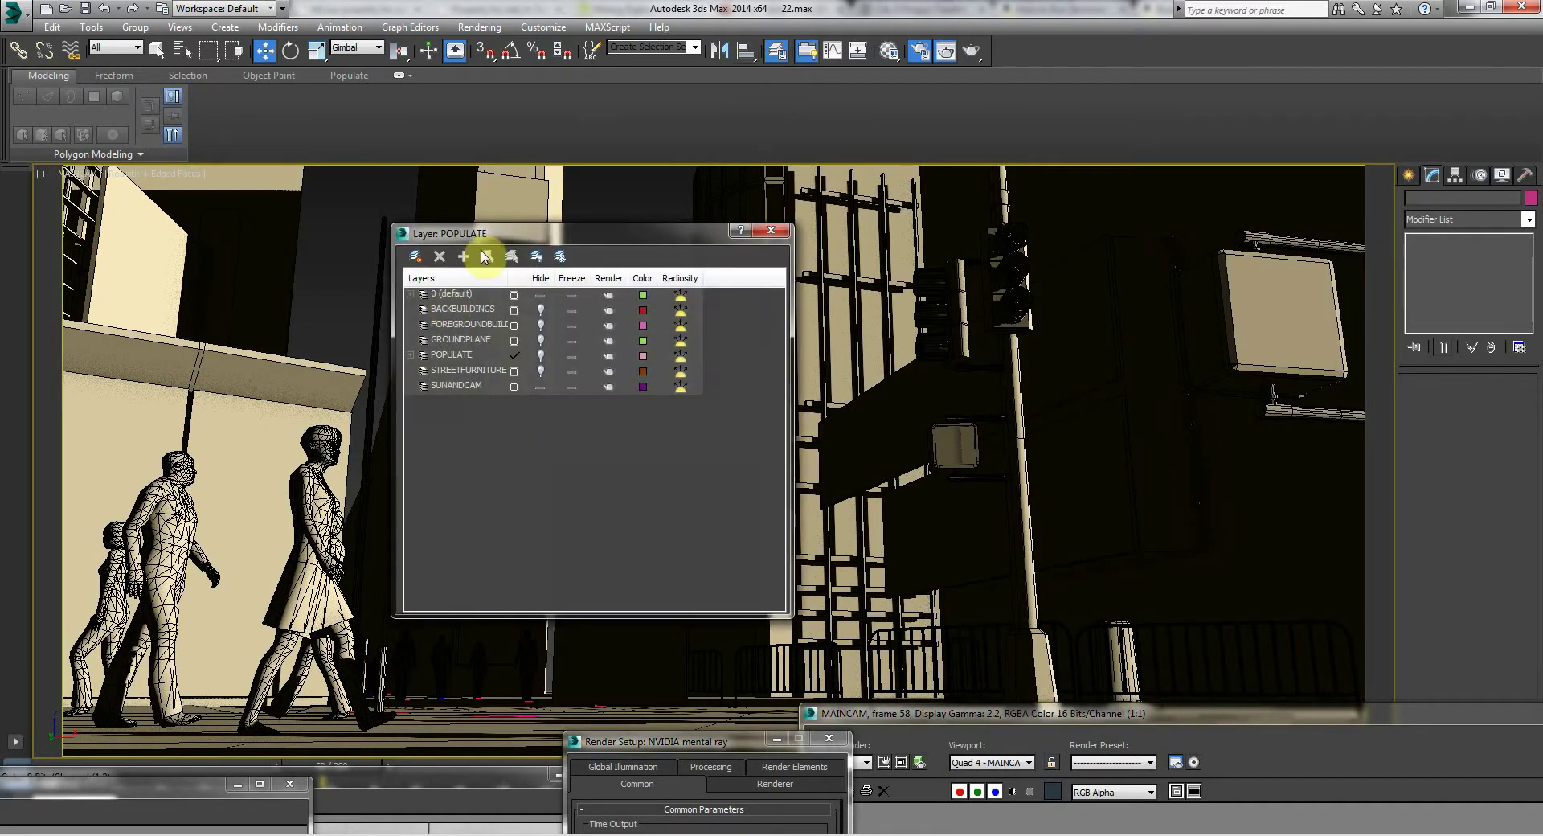
{"action": "left_click", "coordinate": [540, 295]}
{"action": "left_click", "coordinate": [540, 294]}
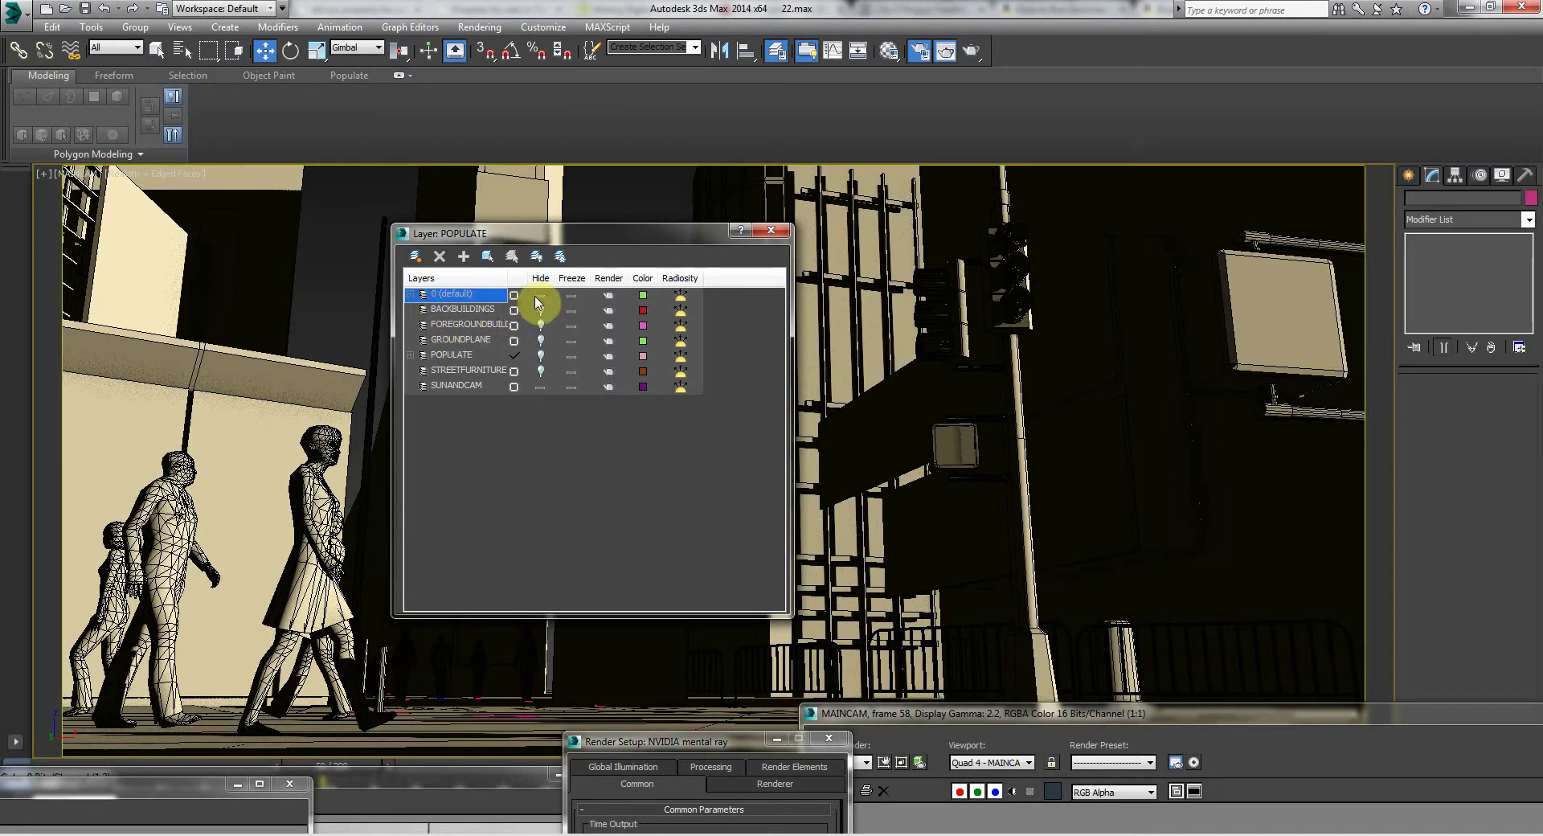
{"action": "left_click", "coordinate": [540, 295]}
{"action": "left_click", "coordinate": [540, 296]}
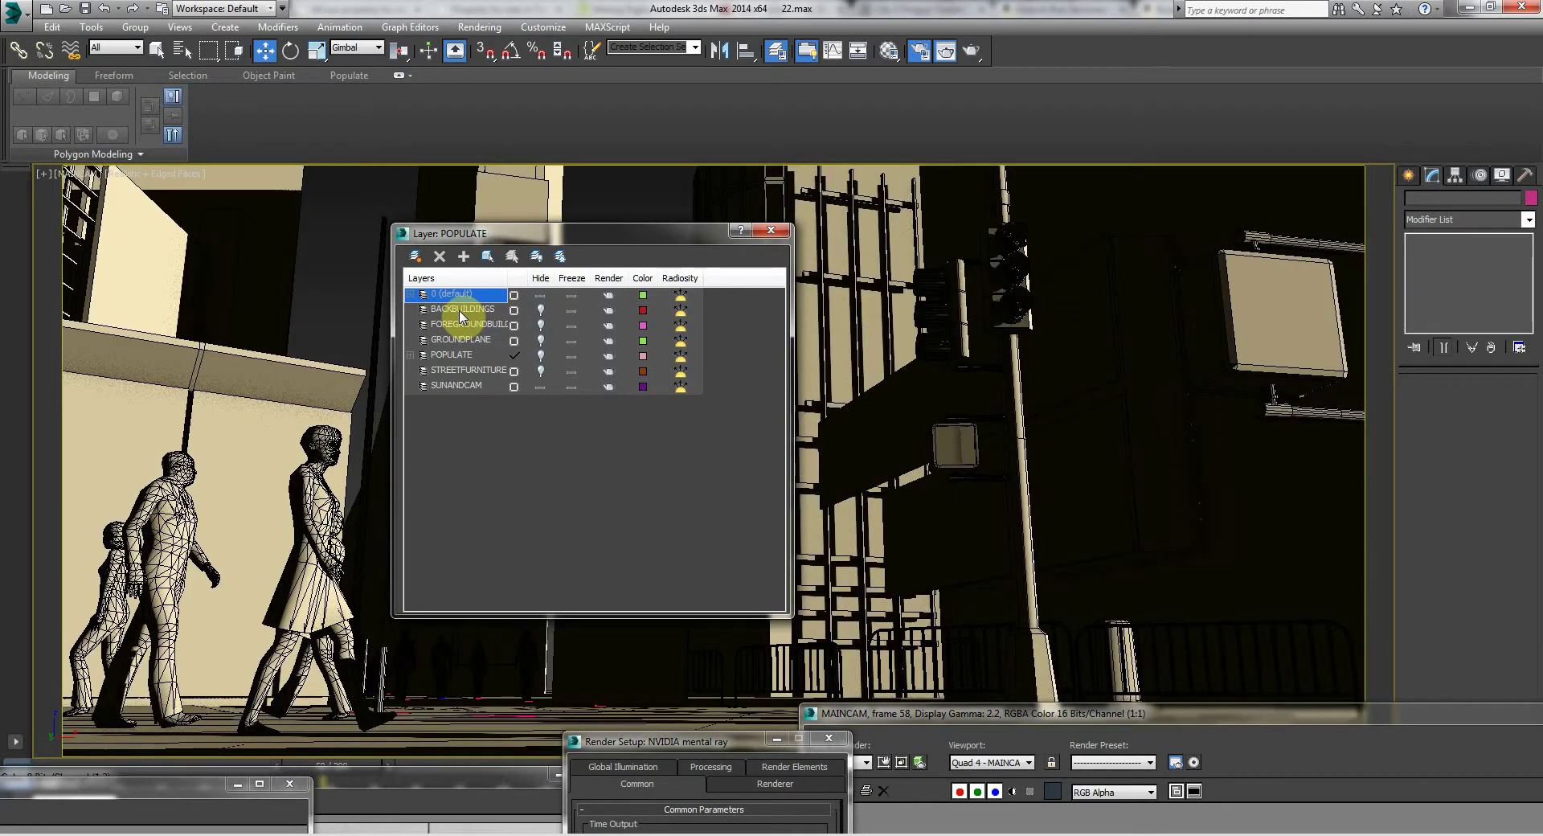
Step: Add the central background tower and its three stacked sign screens to the BACKBUILDINGS layer
{"action": "left_click", "coordinate": [482, 312]}
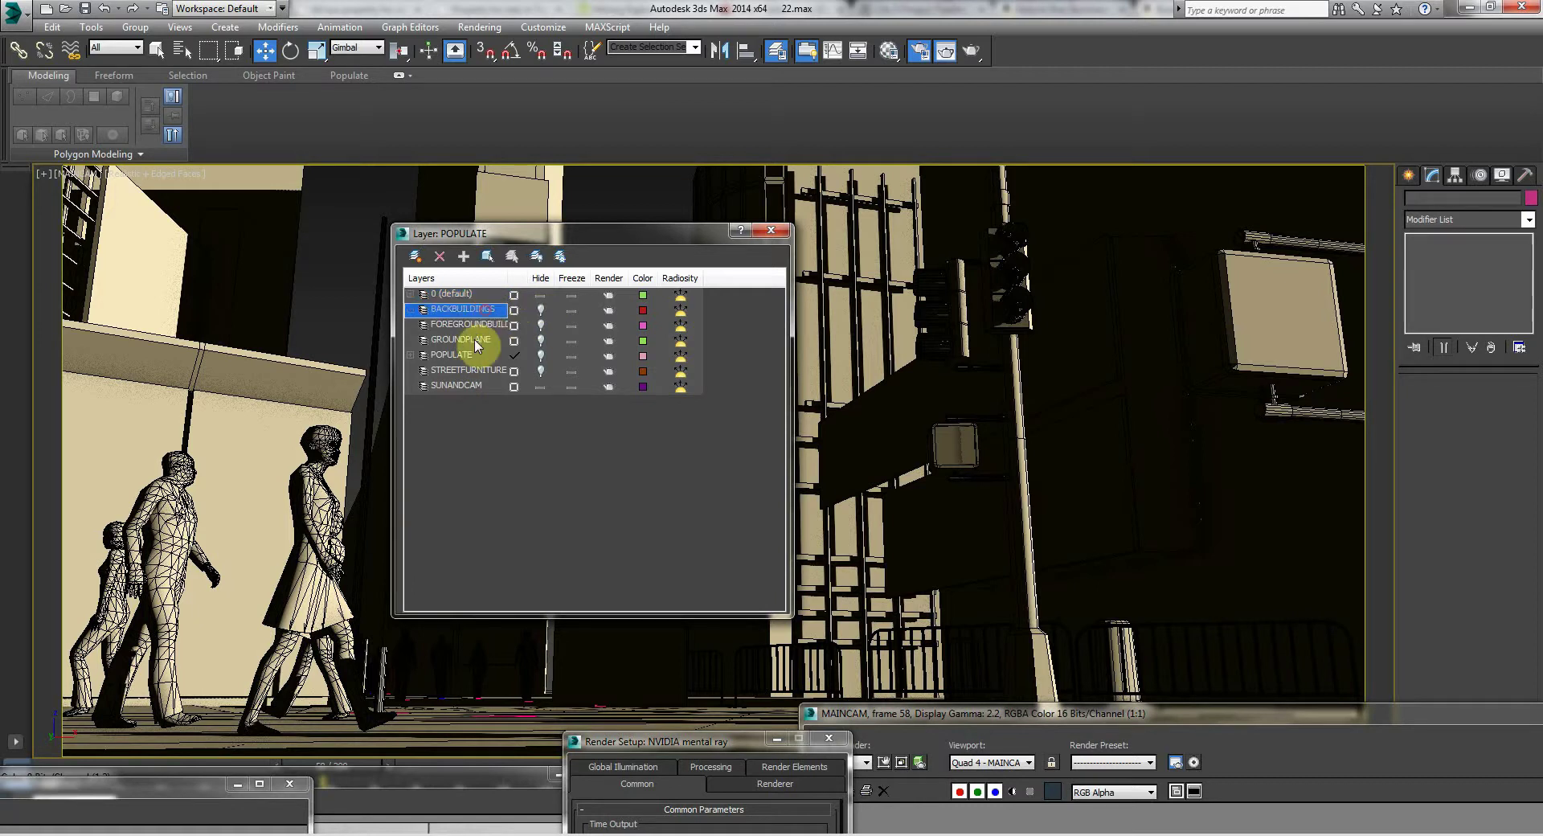
{"action": "left_click_drag", "start_coordinate": [508, 237], "coordinate": [327, 446]}
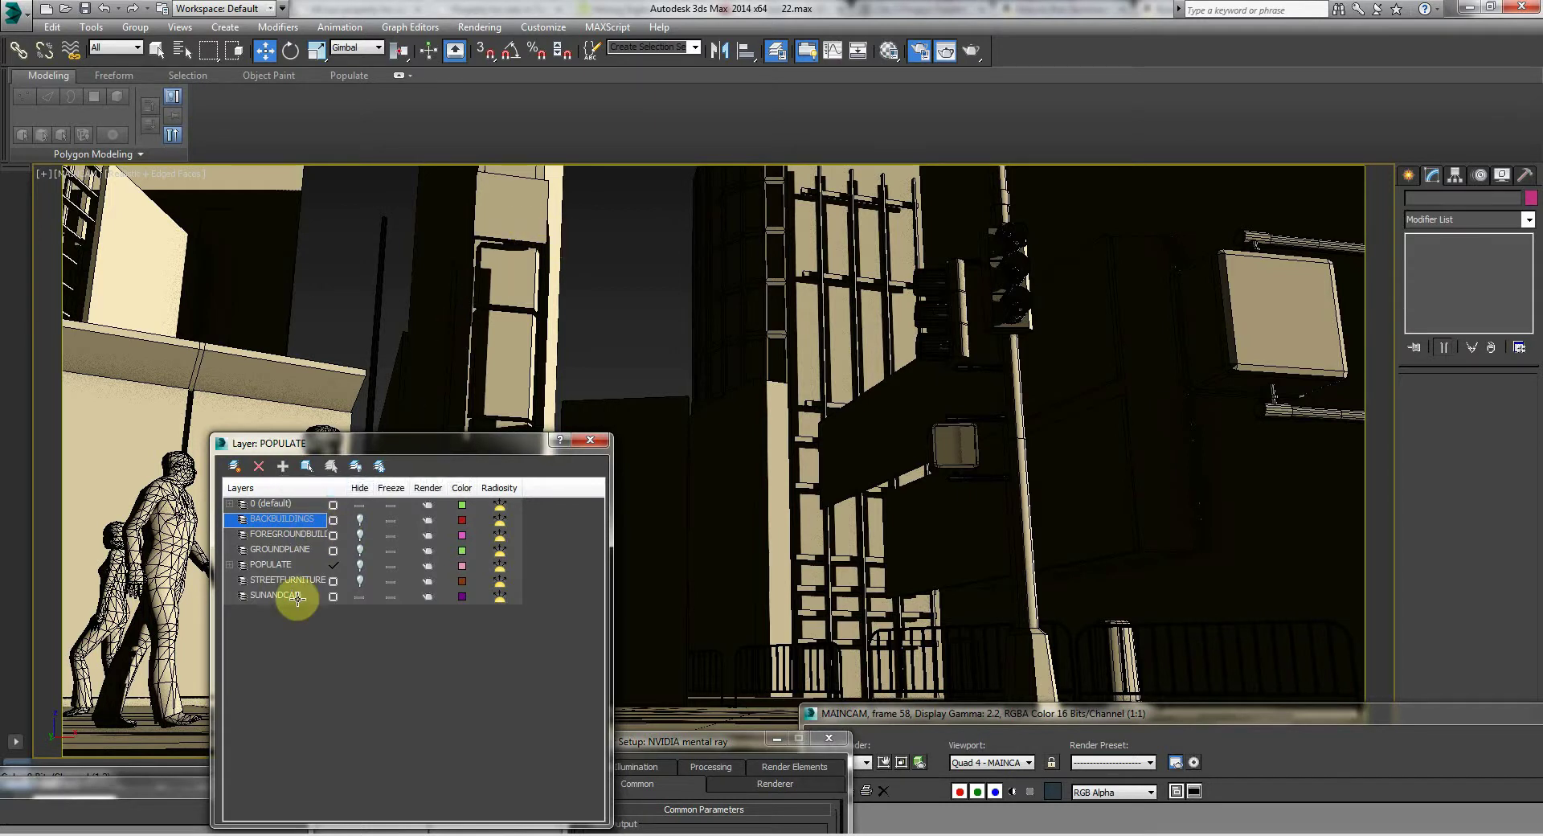
{"action": "left_click", "coordinate": [360, 521]}
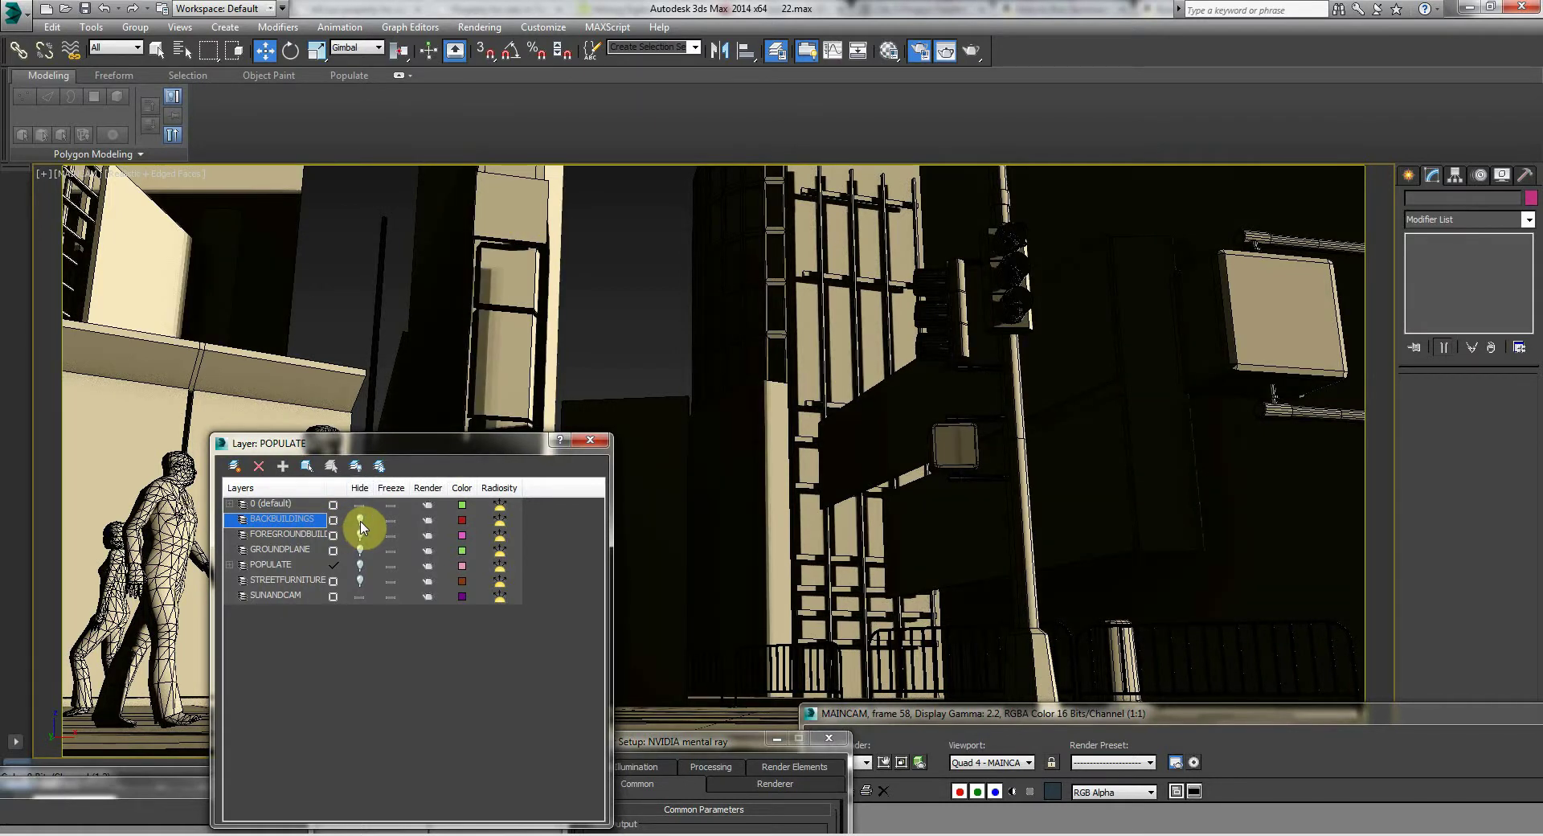
{"action": "left_click", "coordinate": [527, 355]}
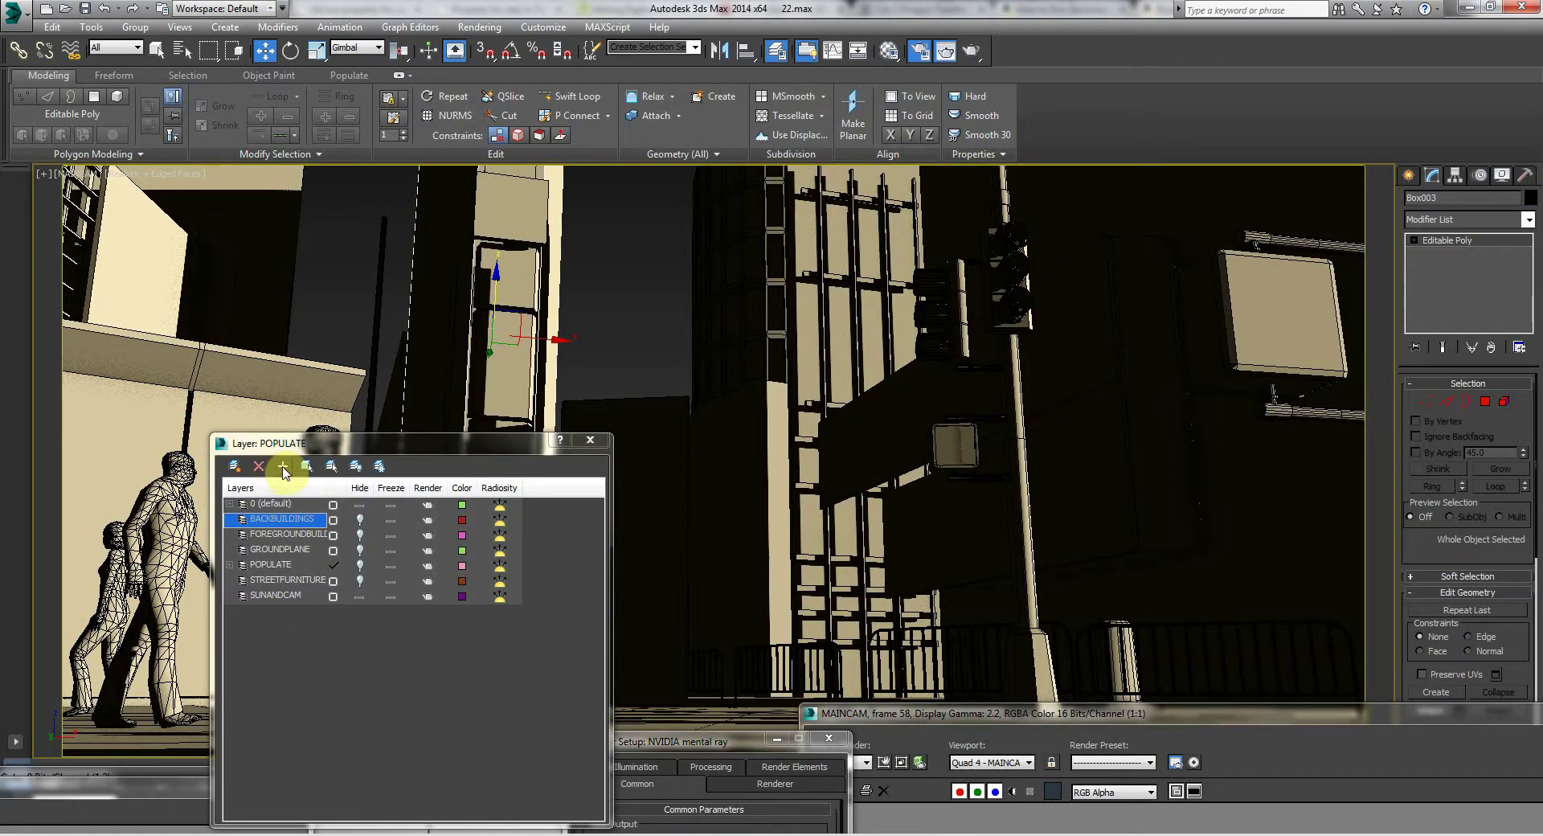
{"action": "left_click", "coordinate": [284, 468]}
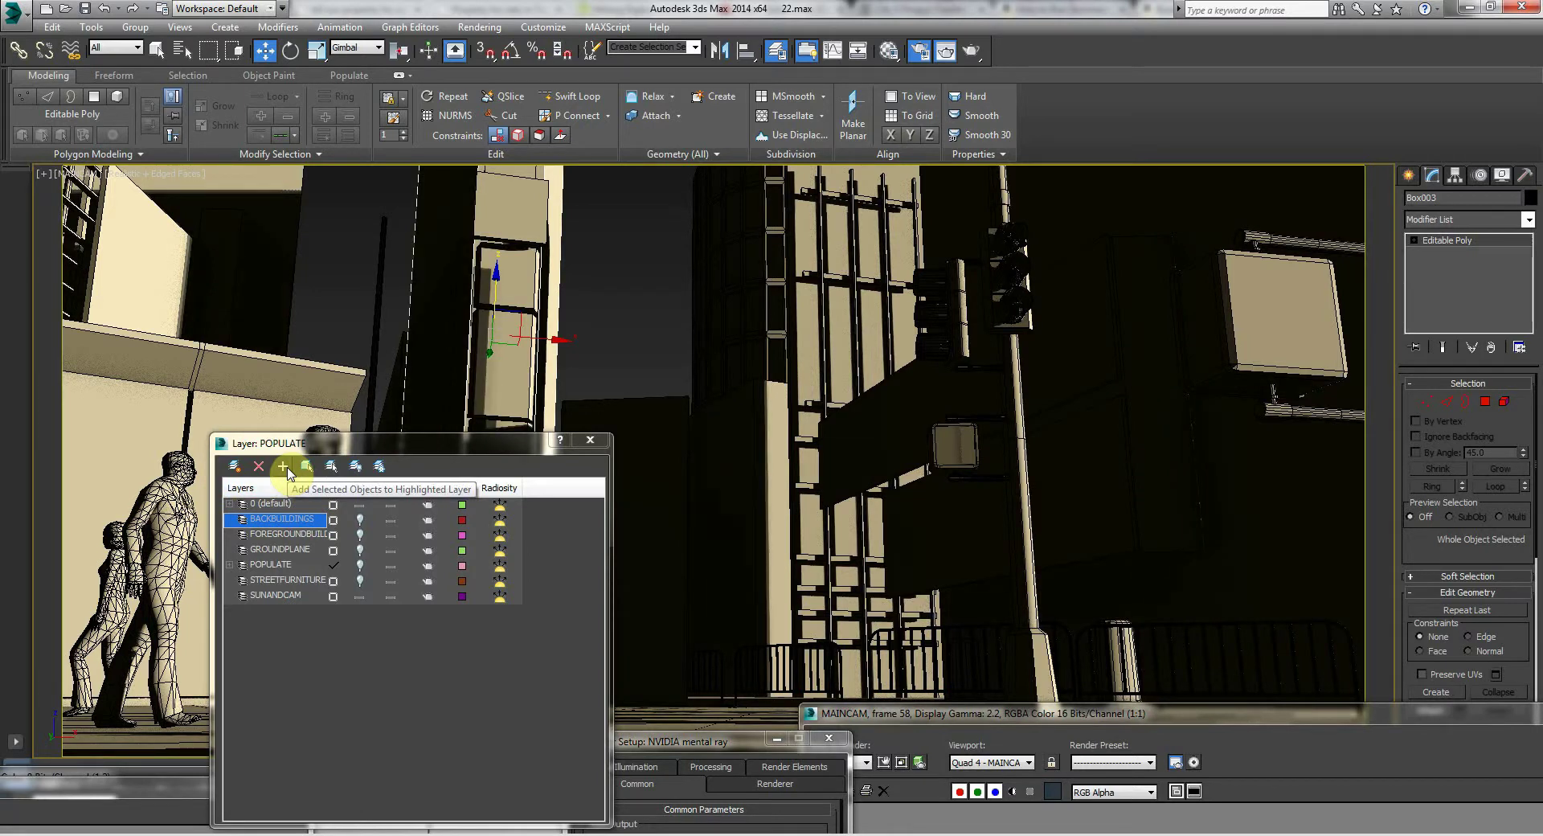
{"action": "left_click", "coordinate": [288, 471]}
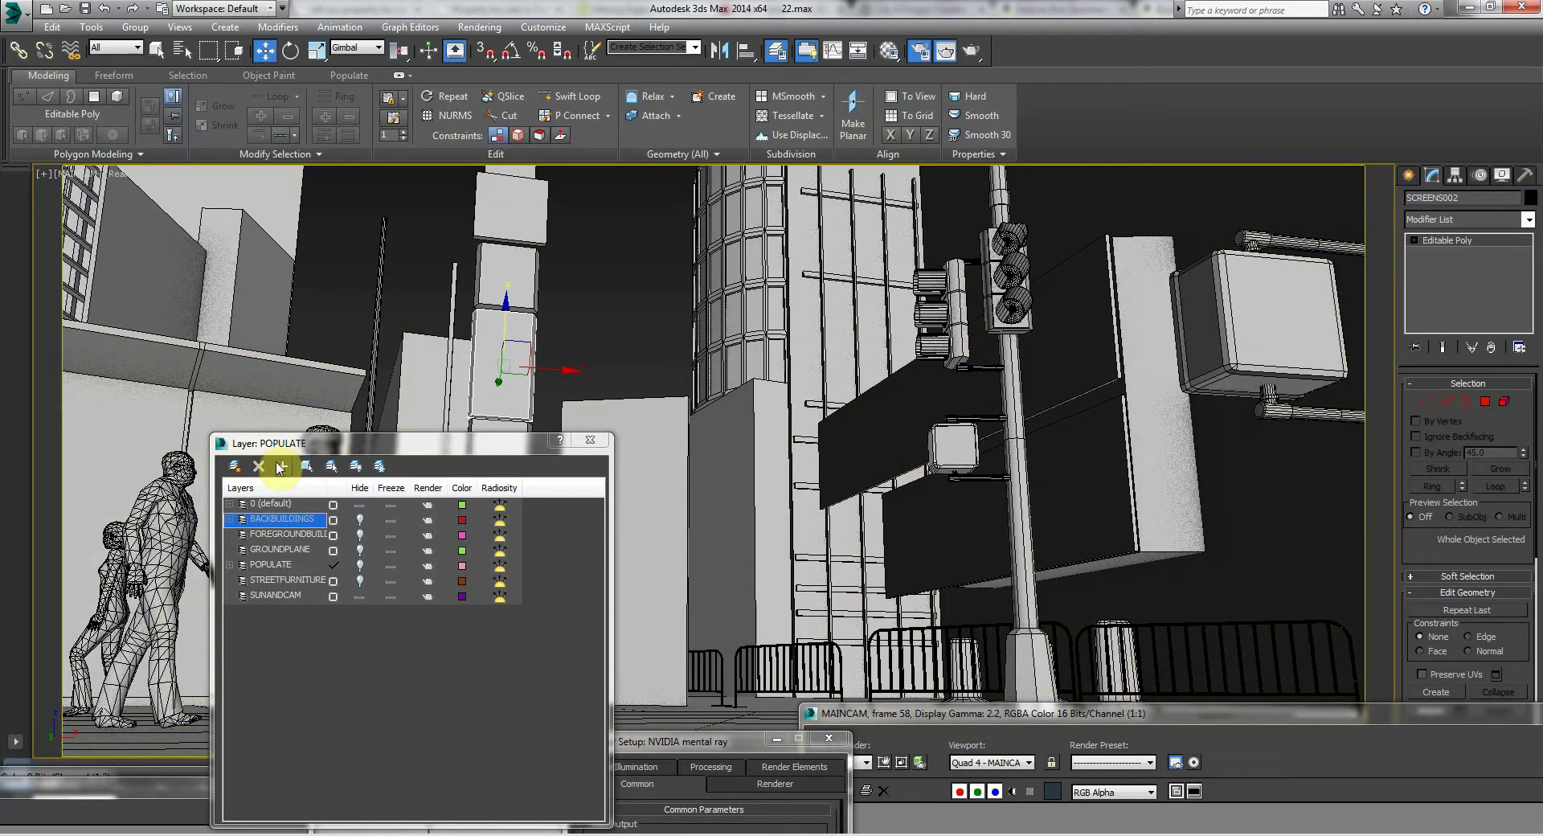
{"action": "left_click", "coordinate": [284, 469]}
{"action": "left_click", "coordinate": [503, 275]}
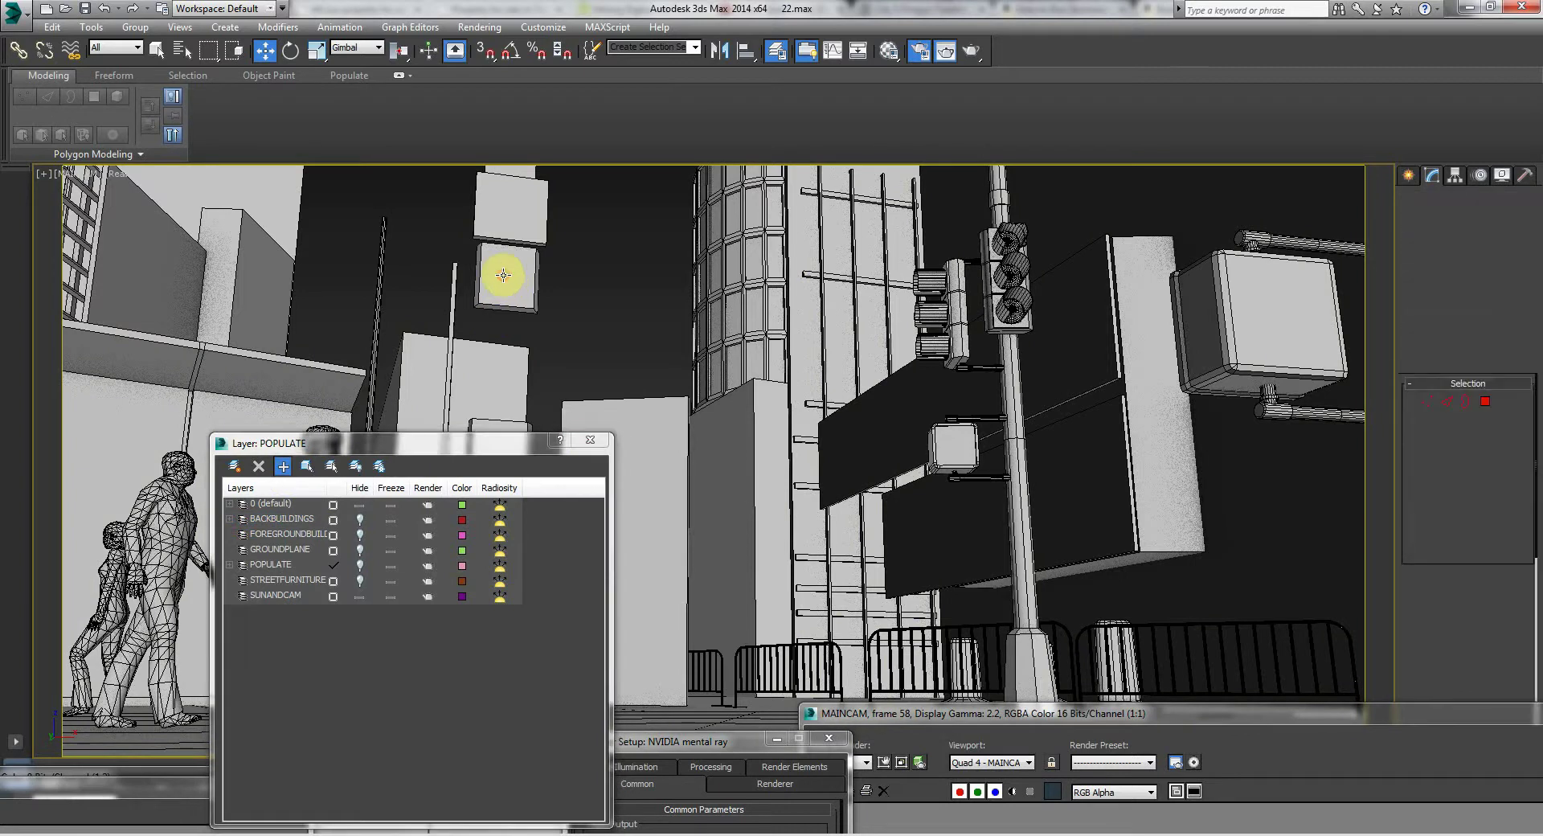
{"action": "left_click", "coordinate": [283, 468]}
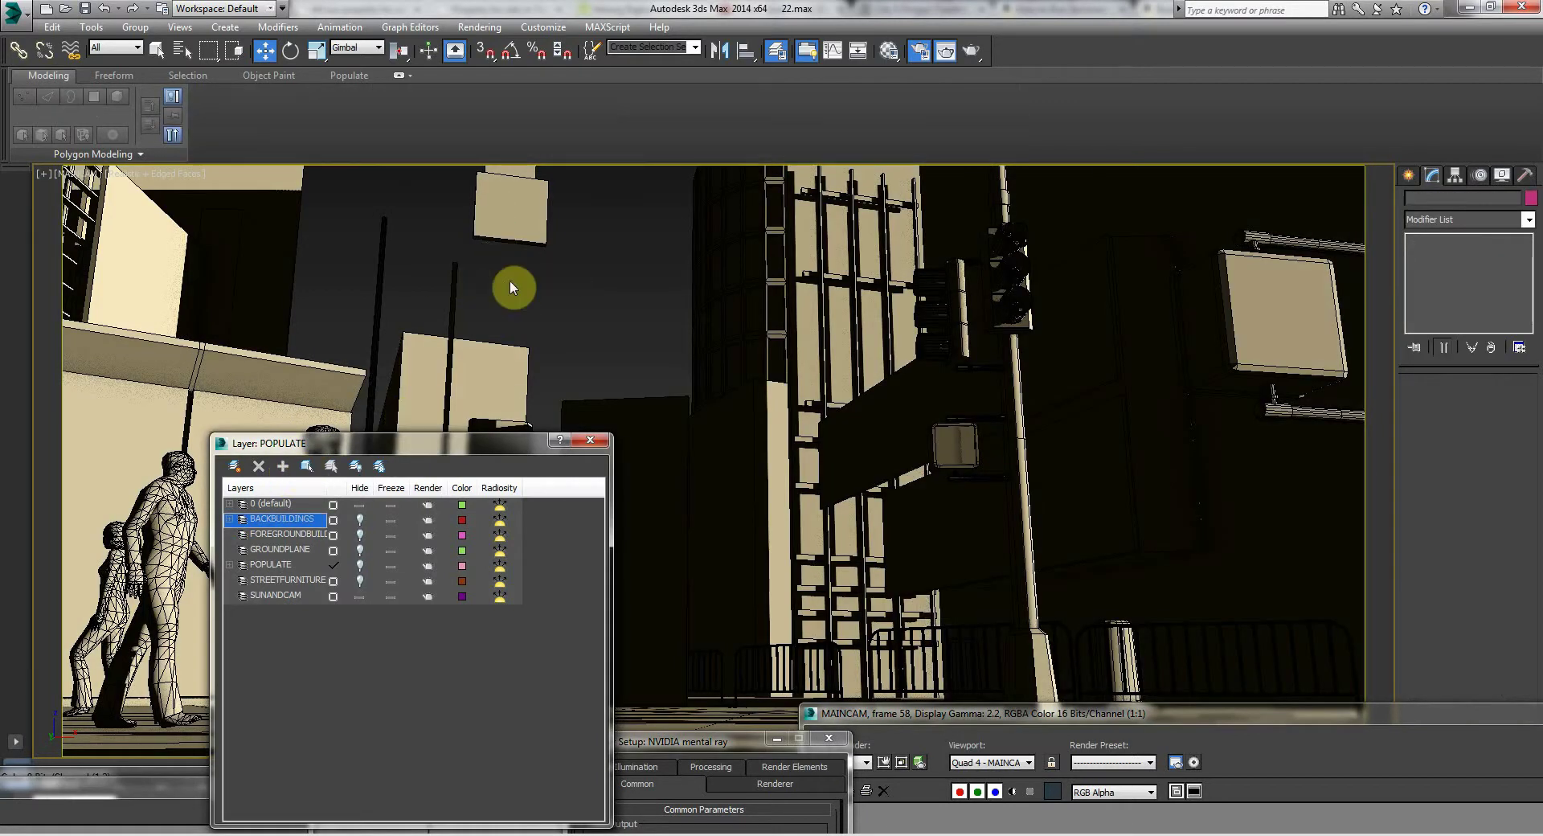
{"action": "left_click", "coordinate": [509, 210]}
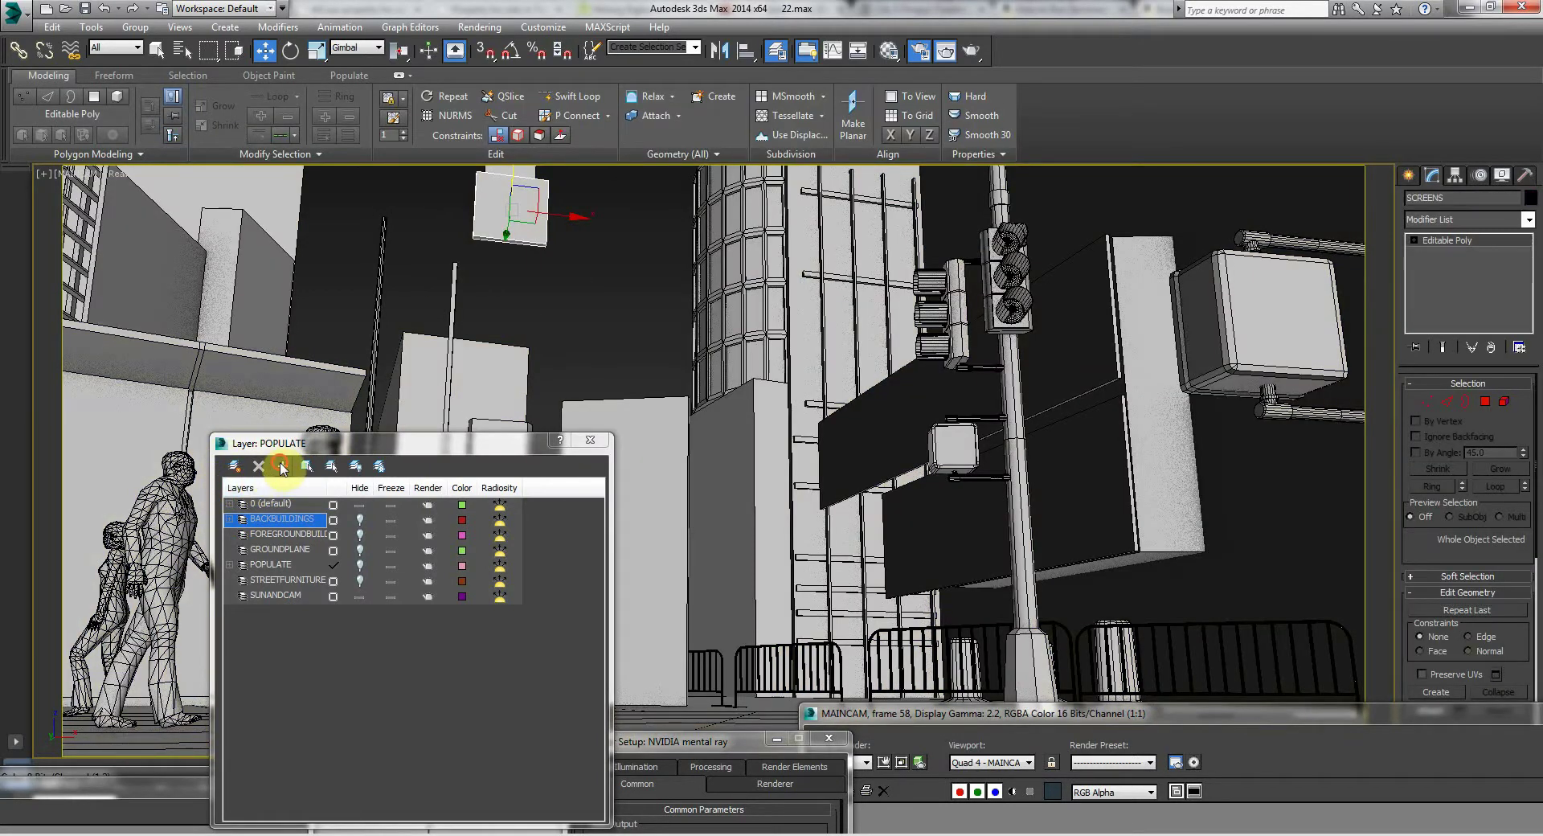
{"action": "left_click", "coordinate": [282, 466]}
Step: Unhide the foreground buildings, GROUNDPLANE, POPULATE and STREETFURNITURE layers, and highlight BACKBUILDINGS with the layer window moved clear of the buildings
{"action": "left_click", "coordinate": [359, 533]}
{"action": "left_click", "coordinate": [359, 549]}
{"action": "left_click", "coordinate": [361, 565]}
{"action": "left_click", "coordinate": [359, 580]}
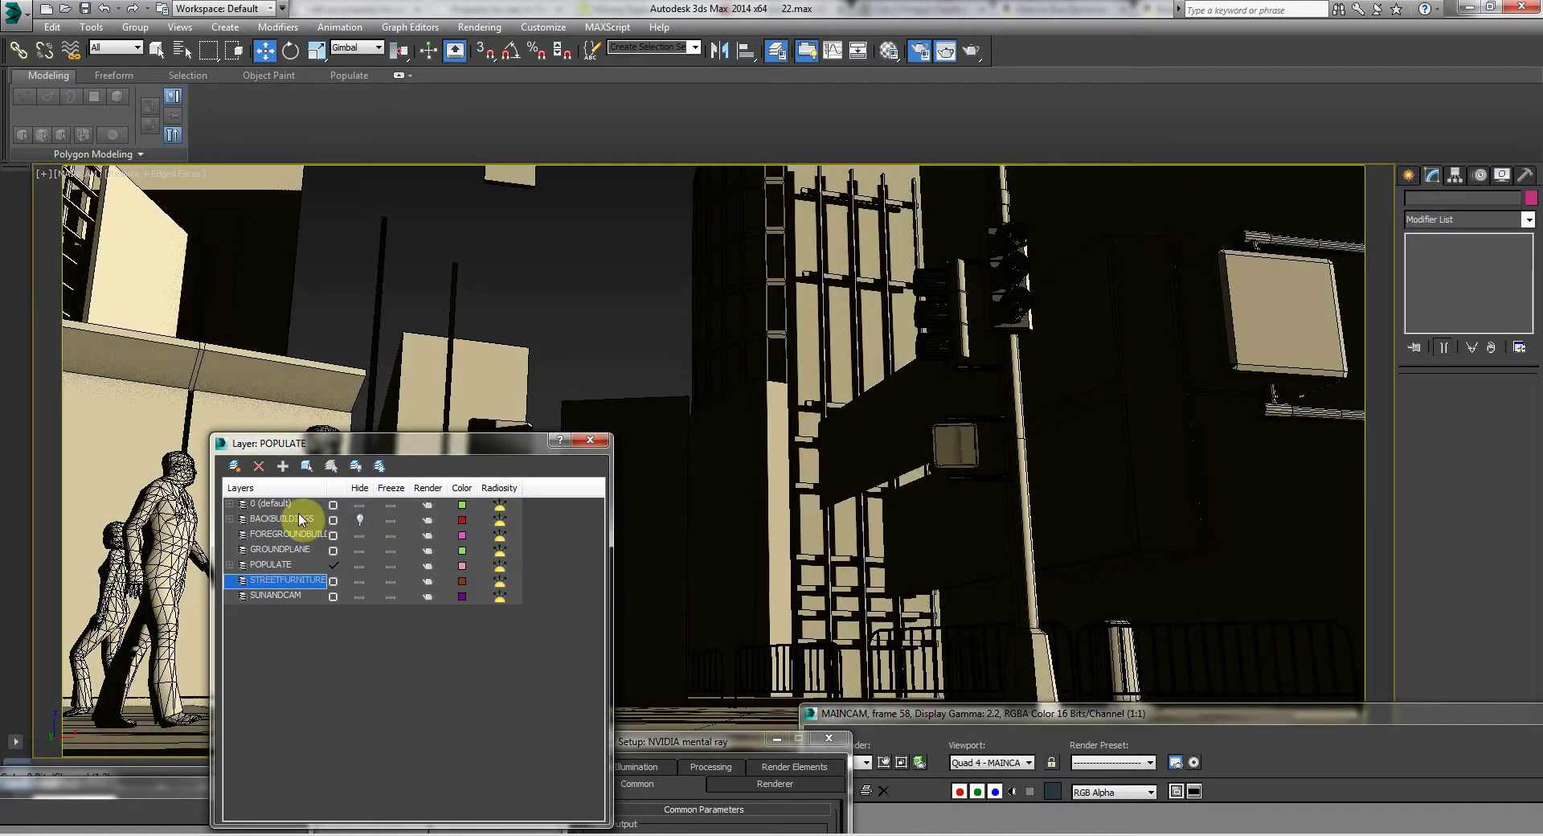
{"action": "left_click", "coordinate": [299, 518]}
{"action": "left_click_drag", "start_coordinate": [378, 447], "coordinate": [420, 609]}
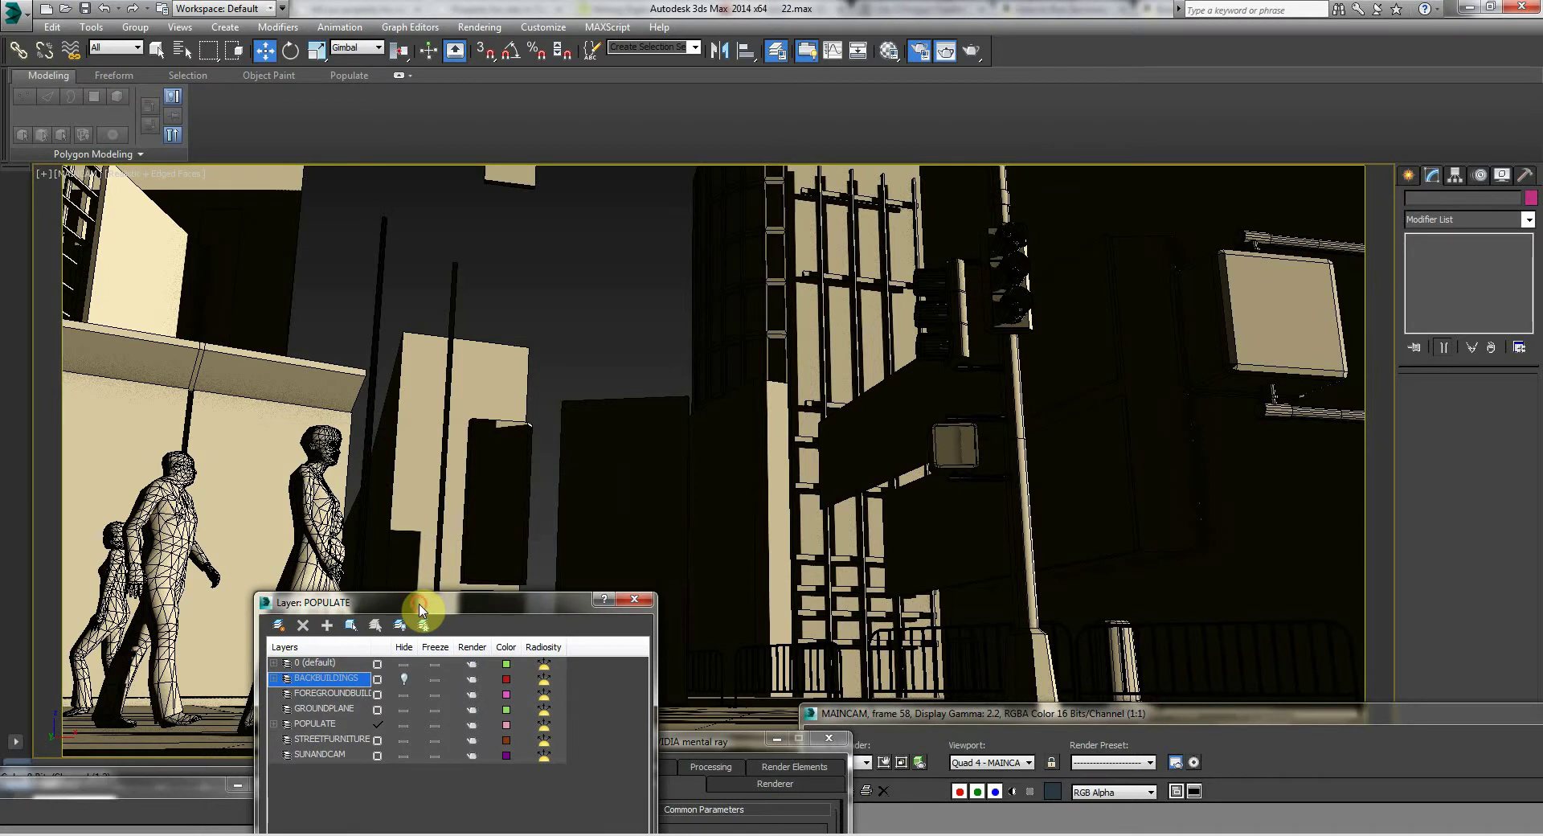
Step: Add the pale building behind the poles, its sign panel and the plain block beside it to the BACKBUILDINGS layer
{"action": "left_click", "coordinate": [480, 391]}
{"action": "left_click", "coordinate": [353, 684]}
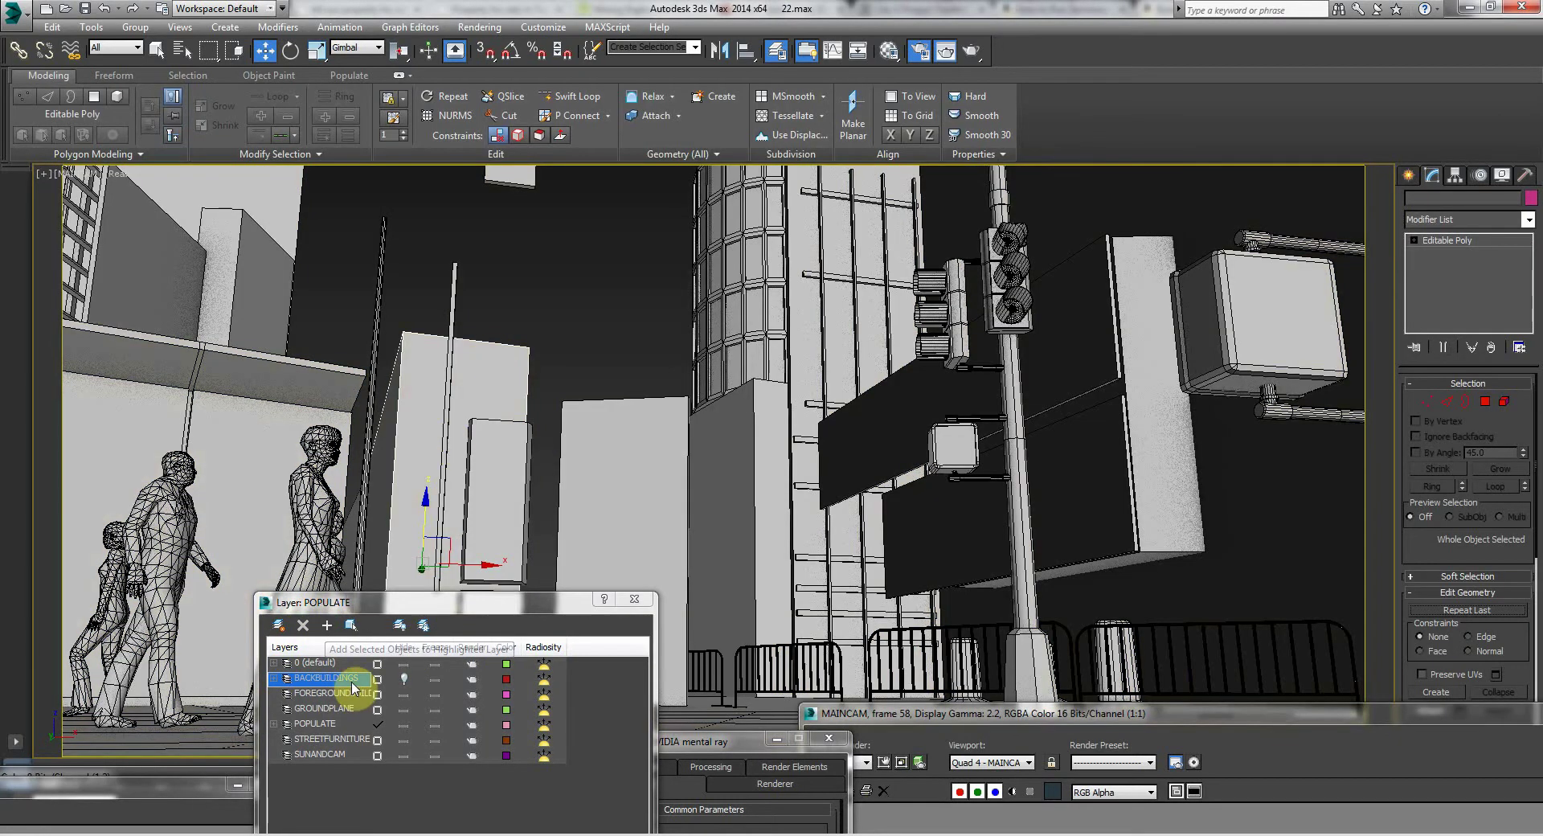
{"action": "left_click", "coordinate": [330, 623]}
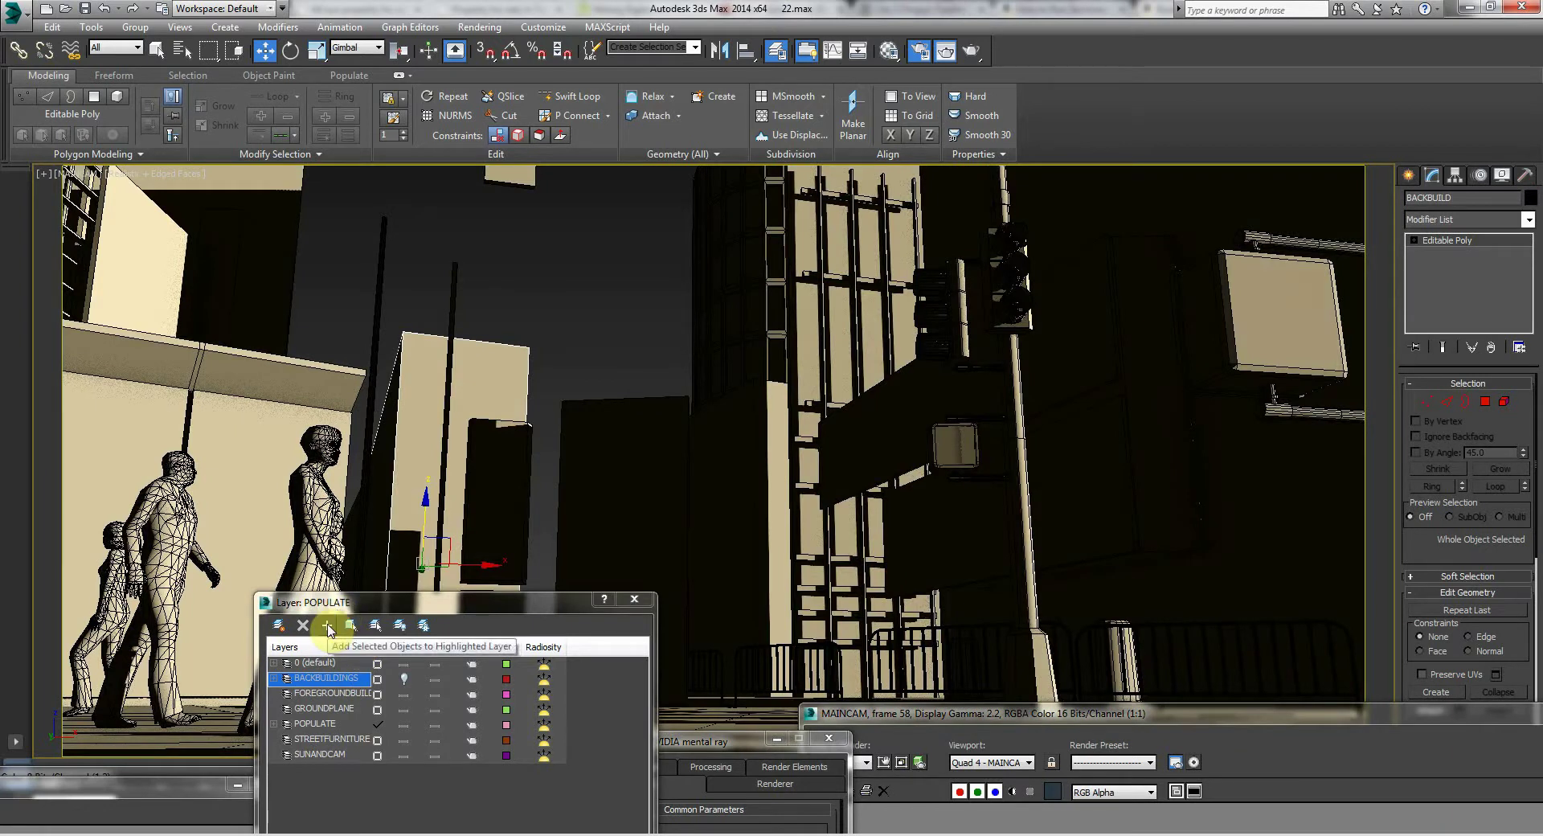
{"action": "left_click", "coordinate": [494, 448]}
{"action": "left_click", "coordinate": [497, 444]}
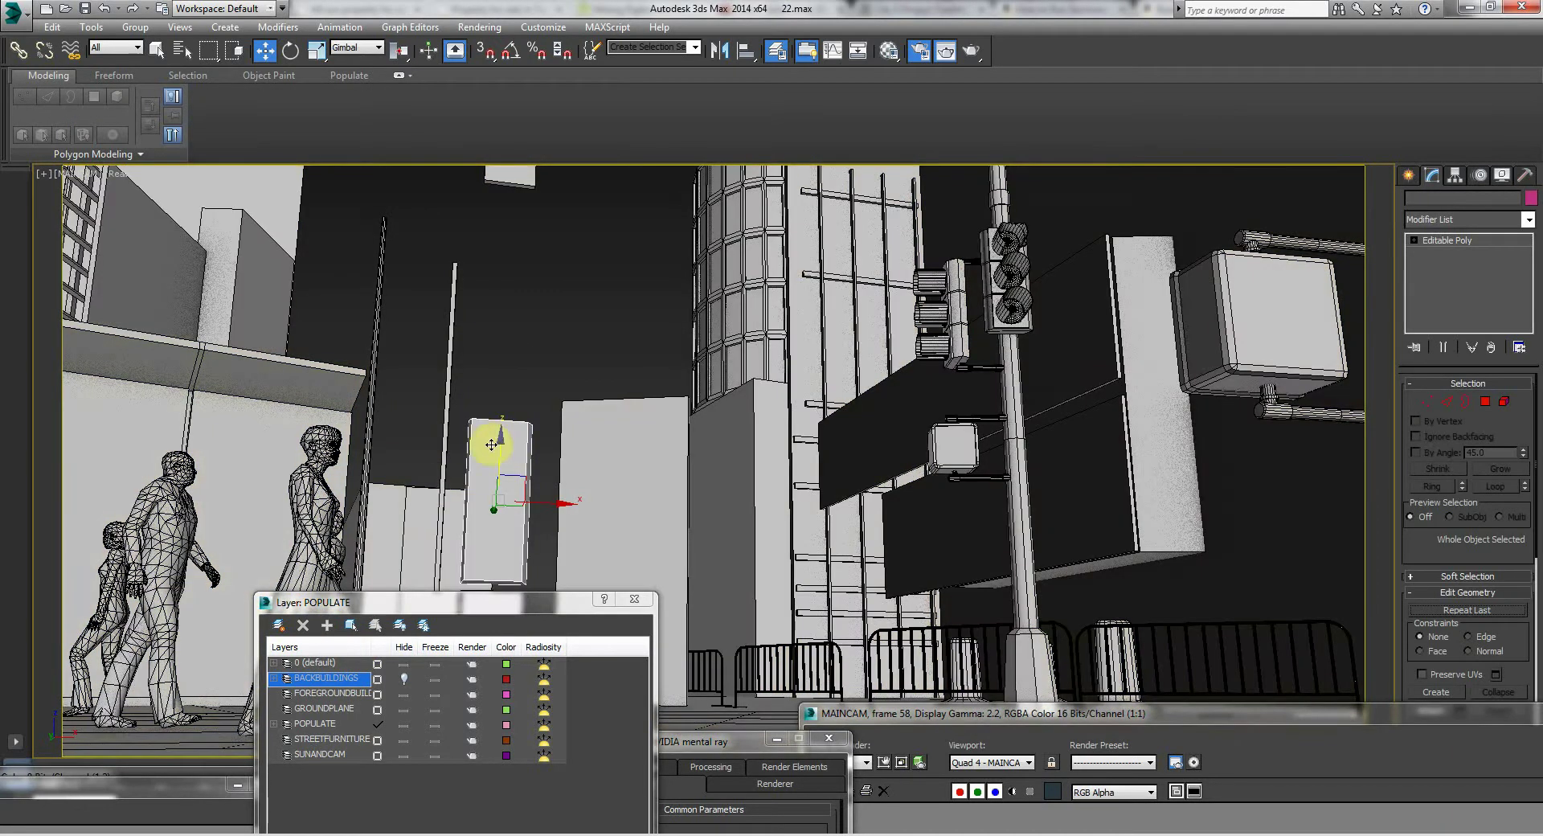
{"action": "left_click", "coordinate": [321, 678]}
{"action": "left_click", "coordinate": [326, 626]}
{"action": "left_click", "coordinate": [582, 462]}
{"action": "left_click", "coordinate": [345, 625]}
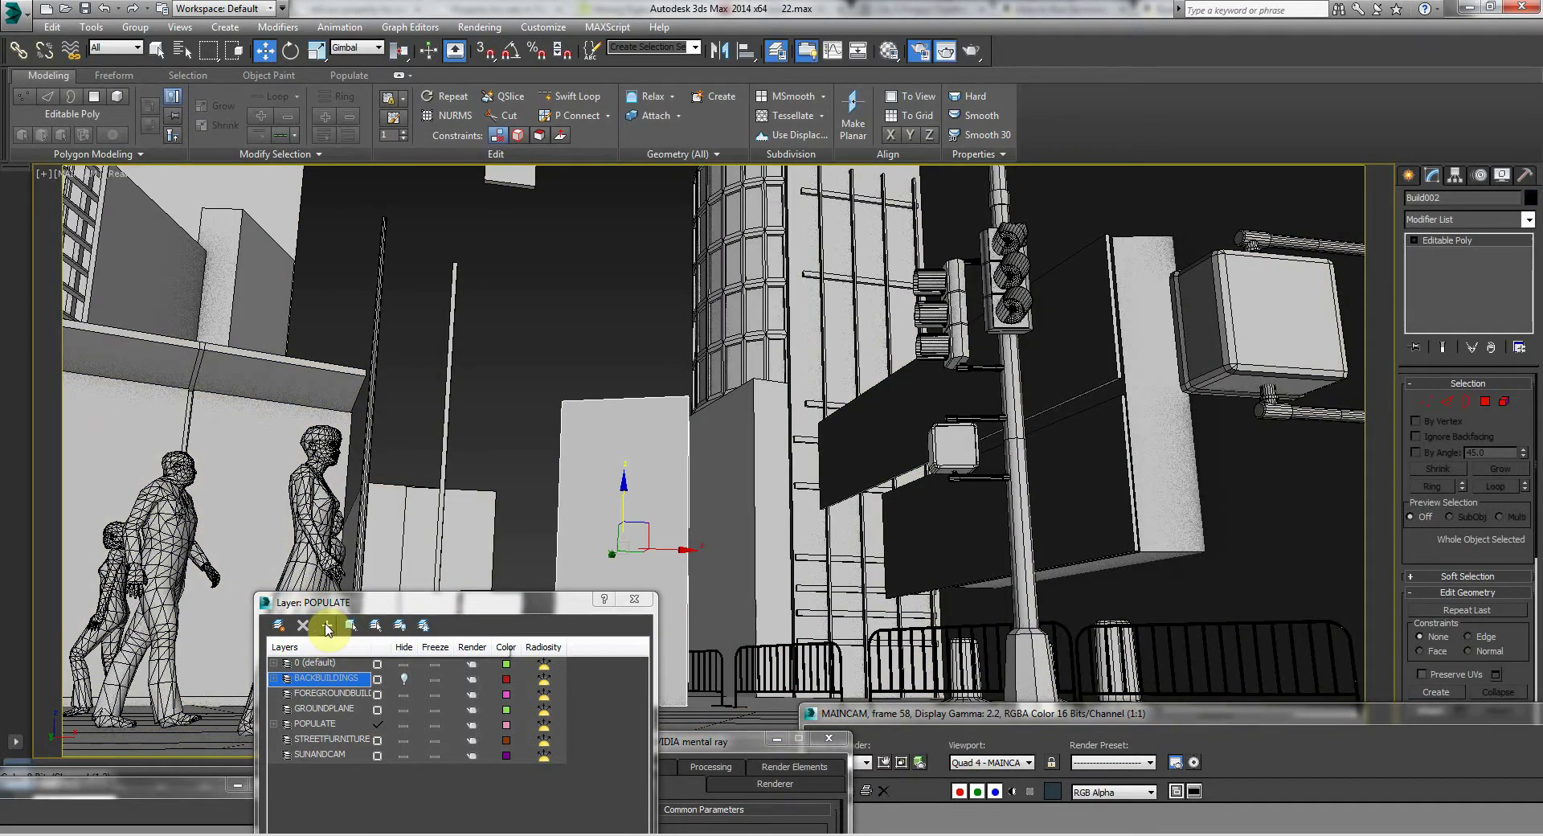
{"action": "left_click", "coordinate": [325, 626]}
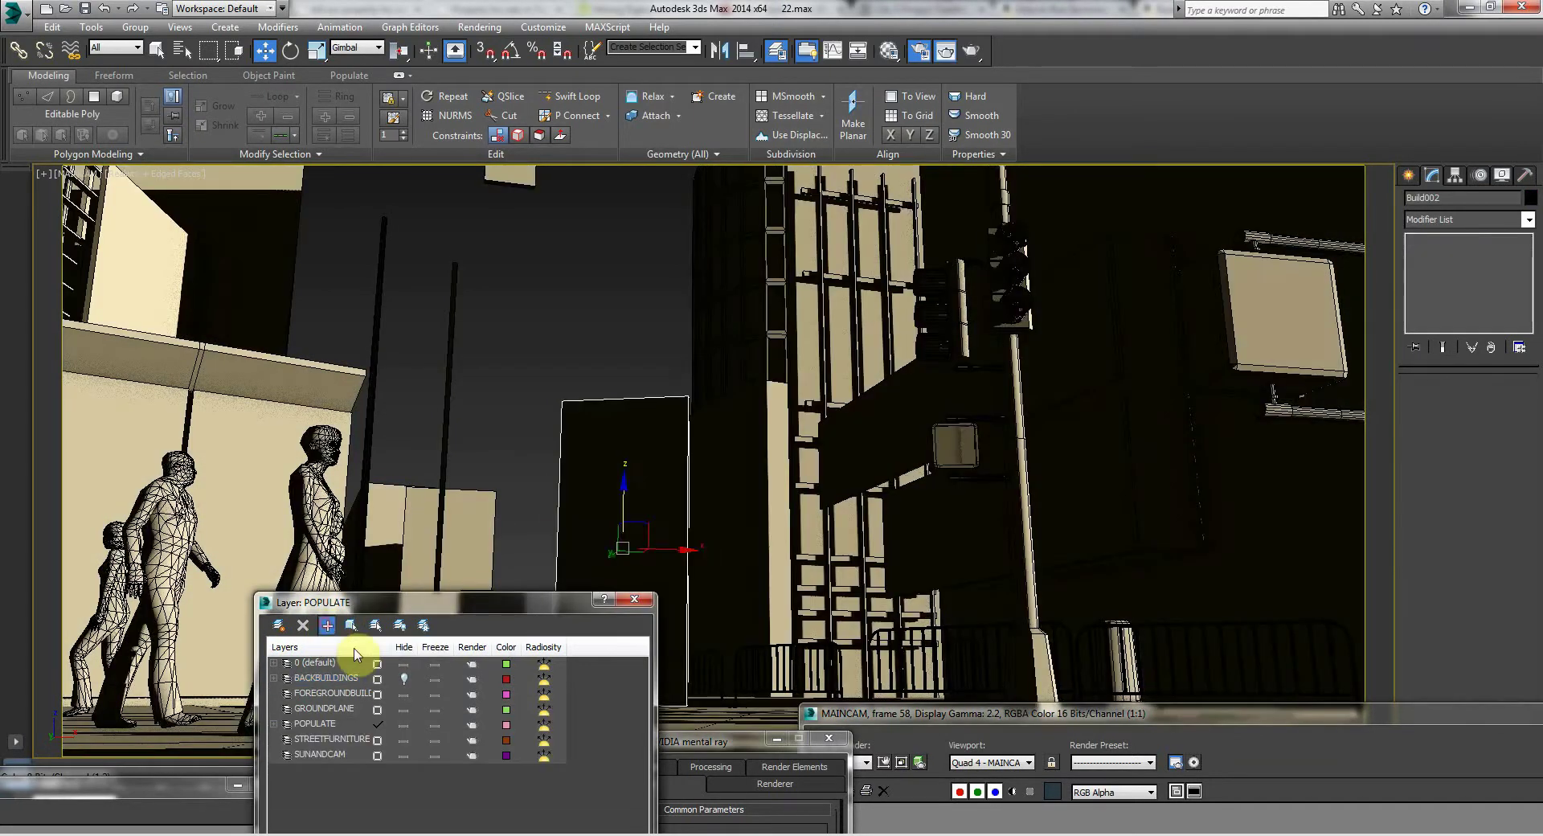
Step: Add the tall curved-front tower and the small panel hanging at the top of the street view to BACKBUILDINGS
{"action": "left_click", "coordinate": [687, 315]}
{"action": "left_click", "coordinate": [325, 626]}
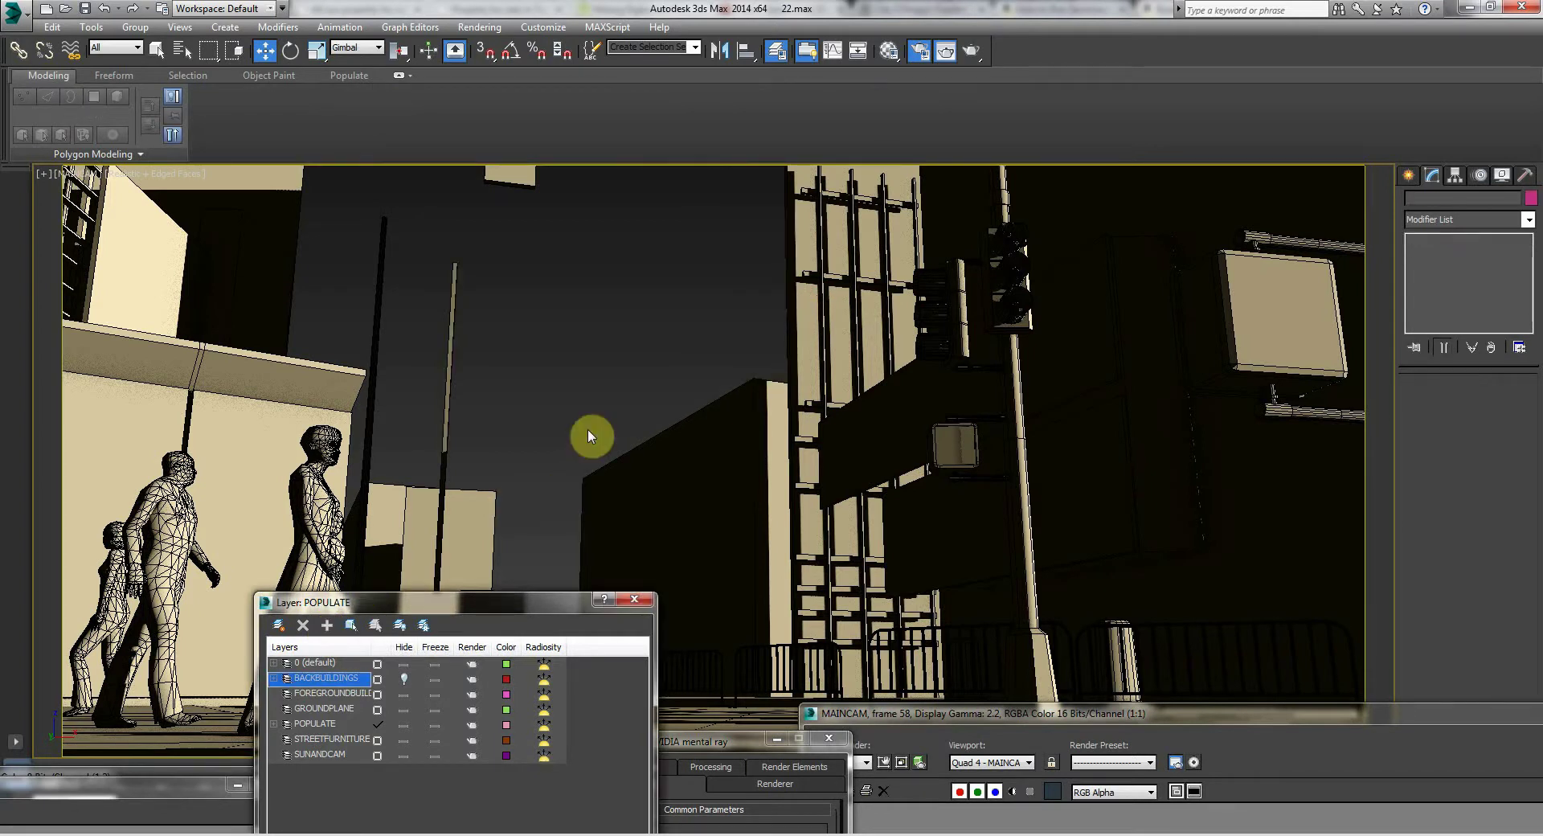
{"action": "left_click", "coordinate": [515, 180]}
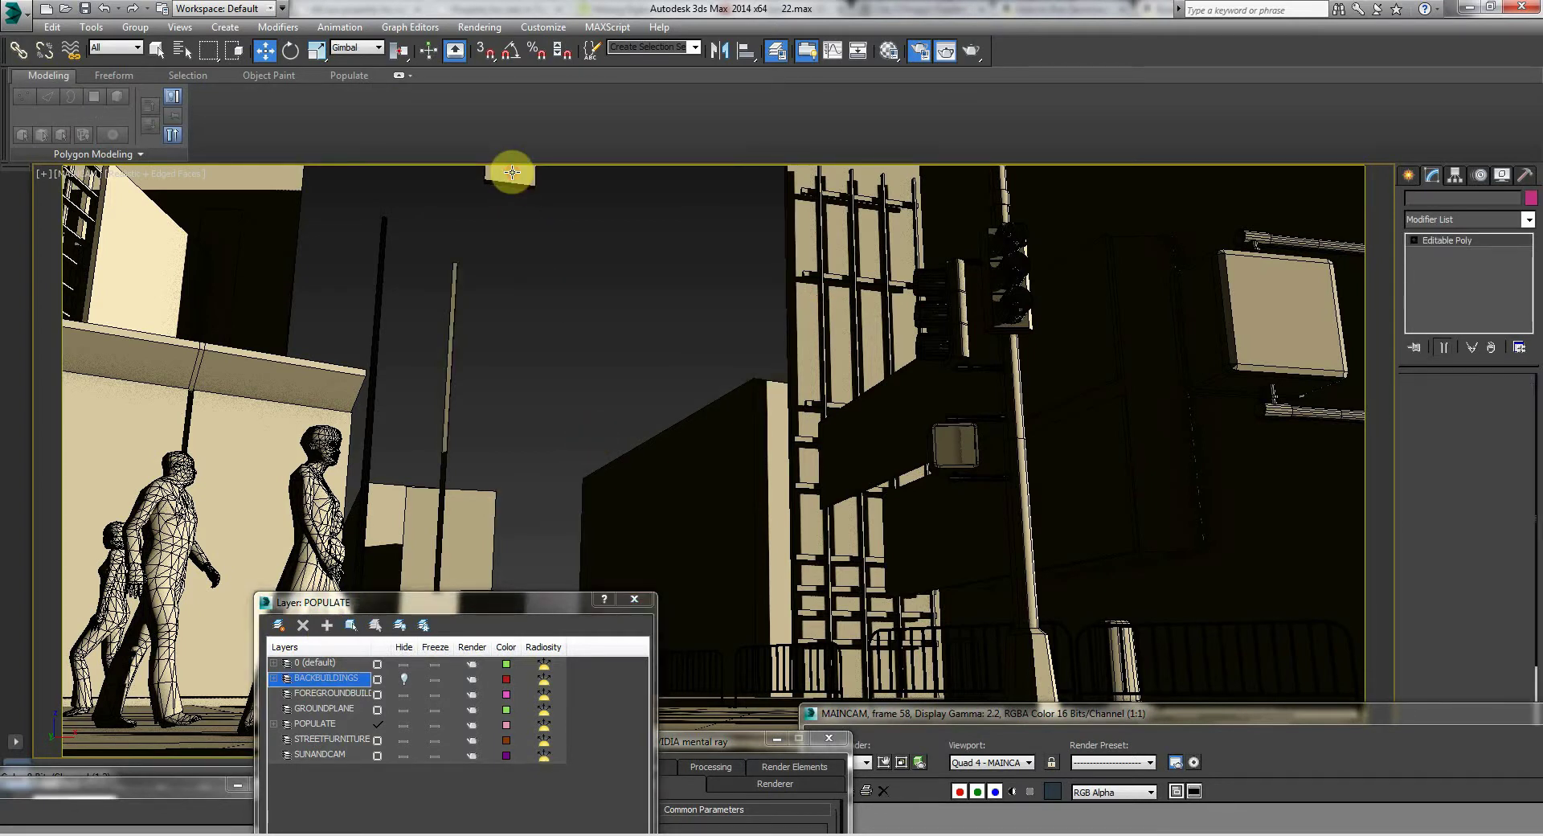
{"action": "left_click", "coordinate": [327, 626]}
Step: Add the two thin vertical poles and the tall building behind the left rooftop block to BACKBUILDINGS
{"action": "left_click_drag", "start_coordinate": [502, 244], "coordinate": [274, 320]}
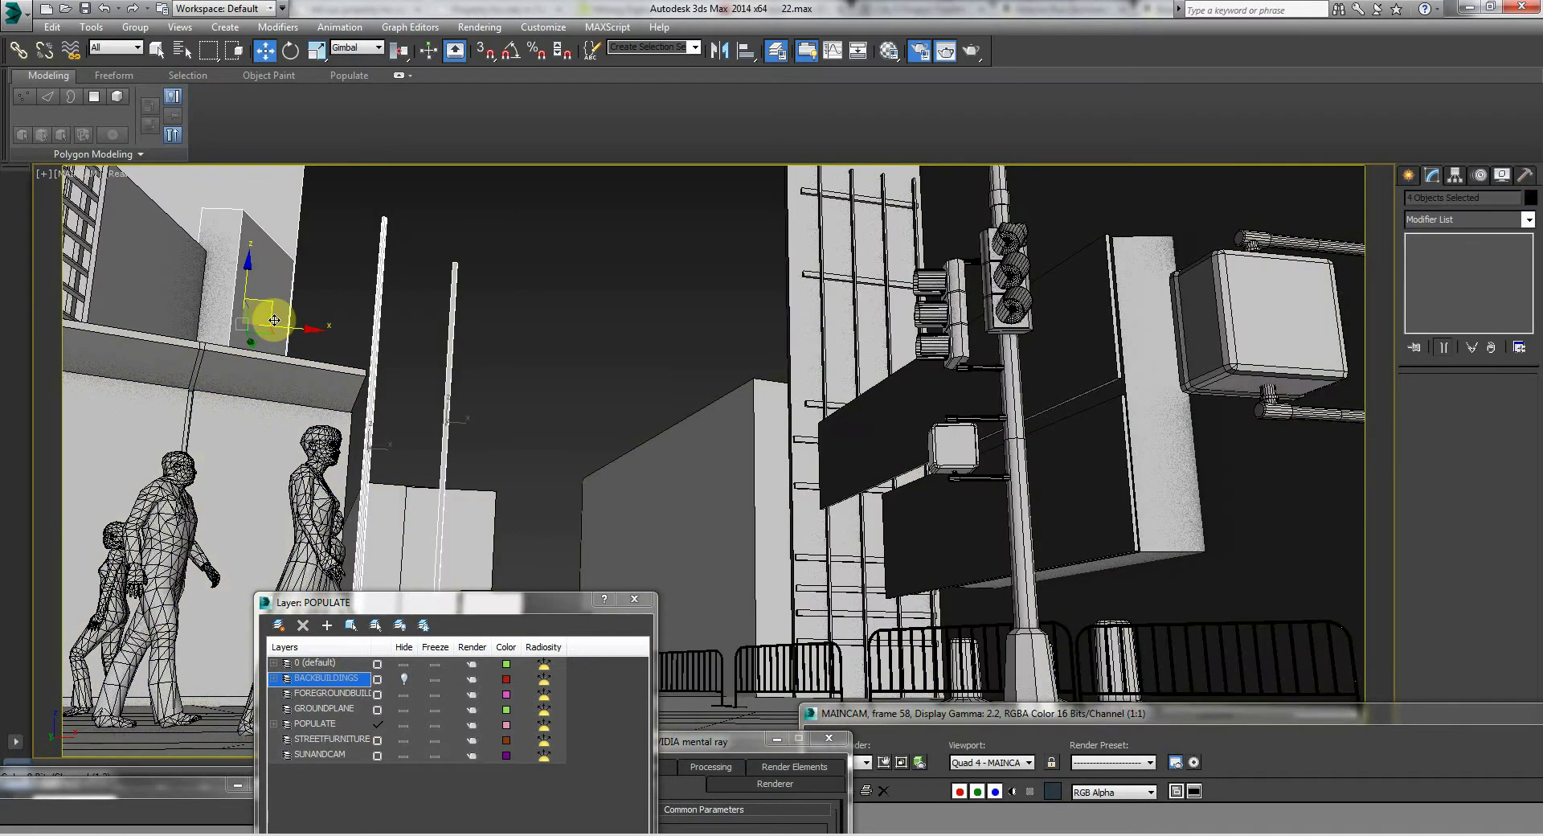
{"action": "left_click_drag", "start_coordinate": [533, 214], "coordinate": [349, 297]}
{"action": "left_click", "coordinate": [509, 200]}
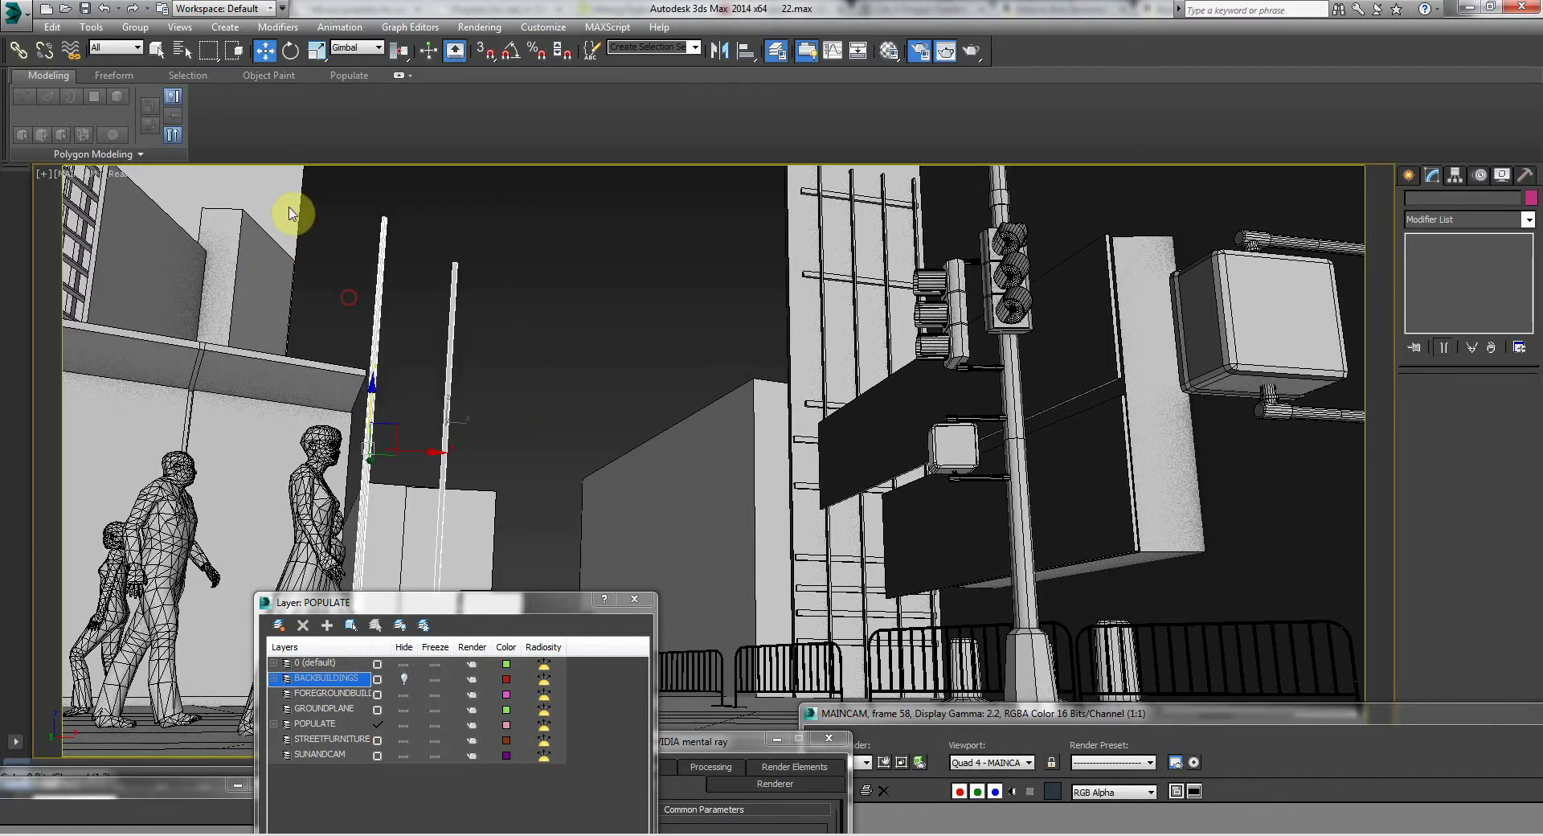
{"action": "left_click", "coordinate": [328, 627]}
Step: Add the long low block and the grid-fronted tower to BACKBUILDINGS, and check the layer by toggling its visibility
{"action": "left_click_drag", "start_coordinate": [346, 602], "coordinate": [200, 663]}
{"action": "left_click_drag", "start_coordinate": [574, 354], "coordinate": [692, 477]}
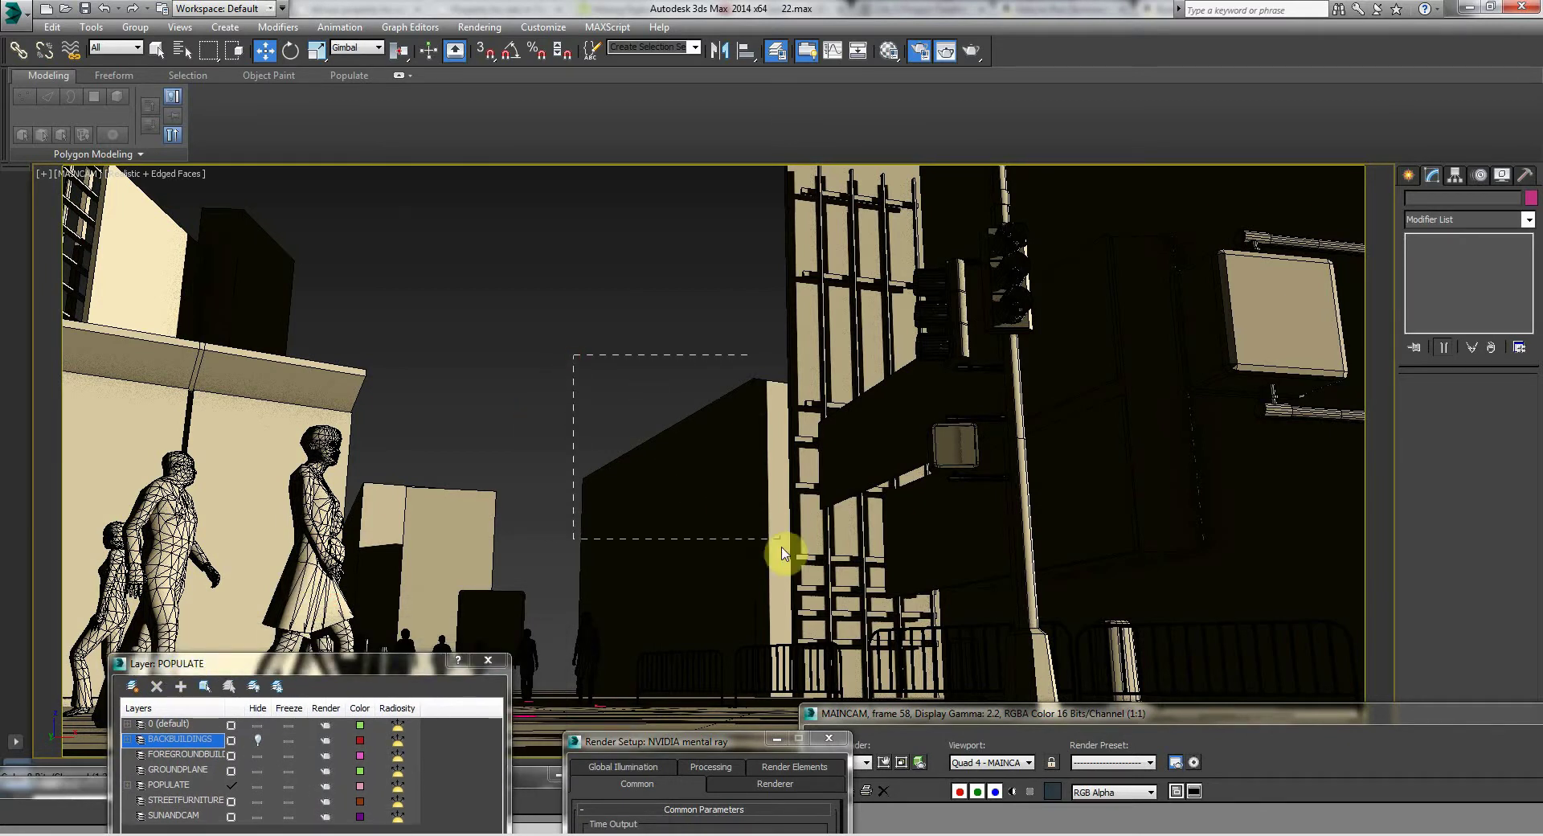
{"action": "left_click_drag", "start_coordinate": [800, 593], "coordinate": [800, 595]}
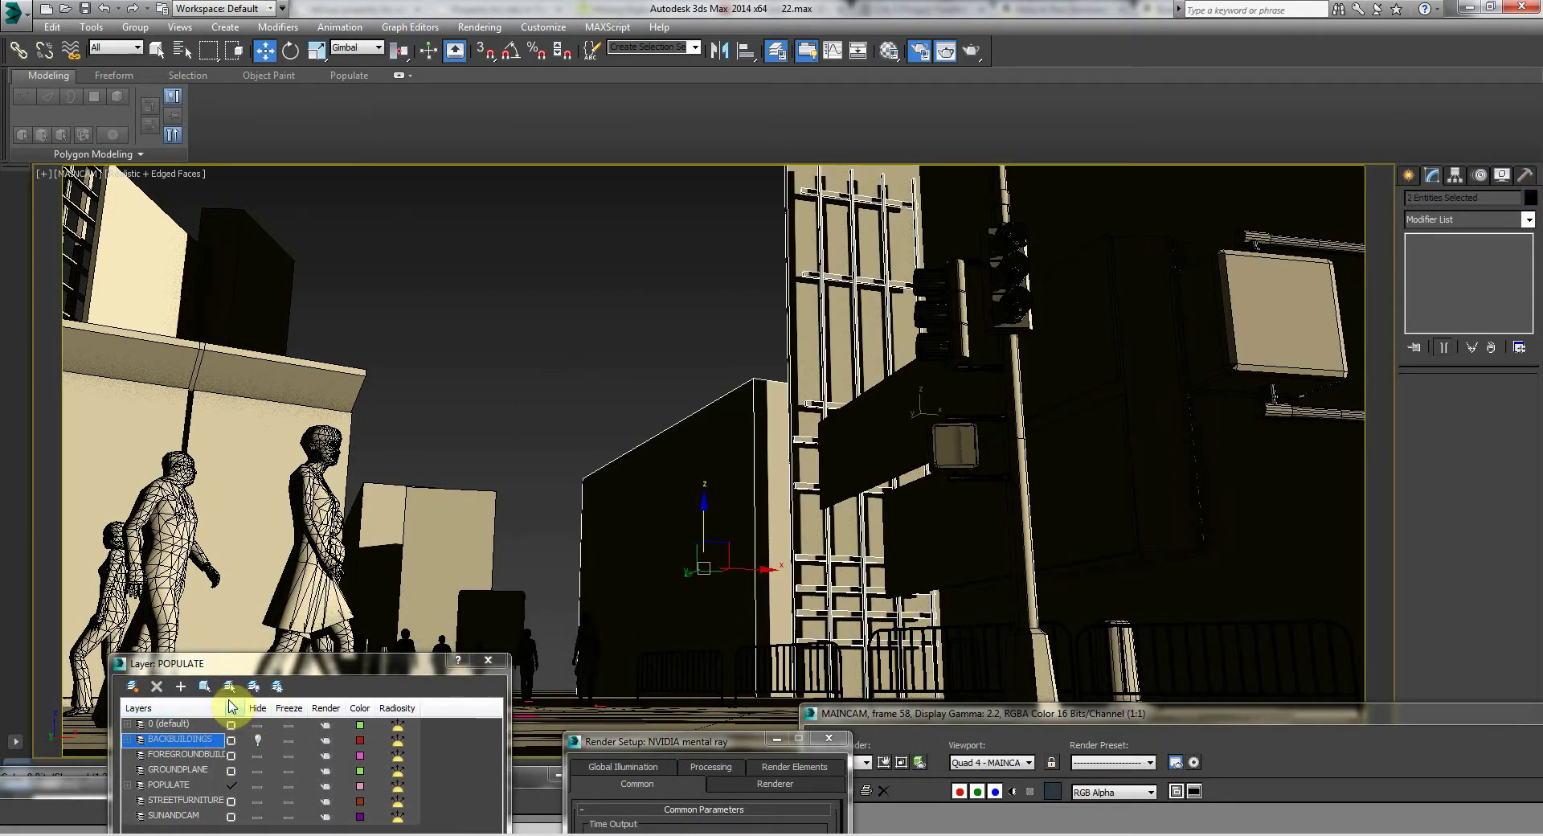
{"action": "left_click", "coordinate": [183, 686]}
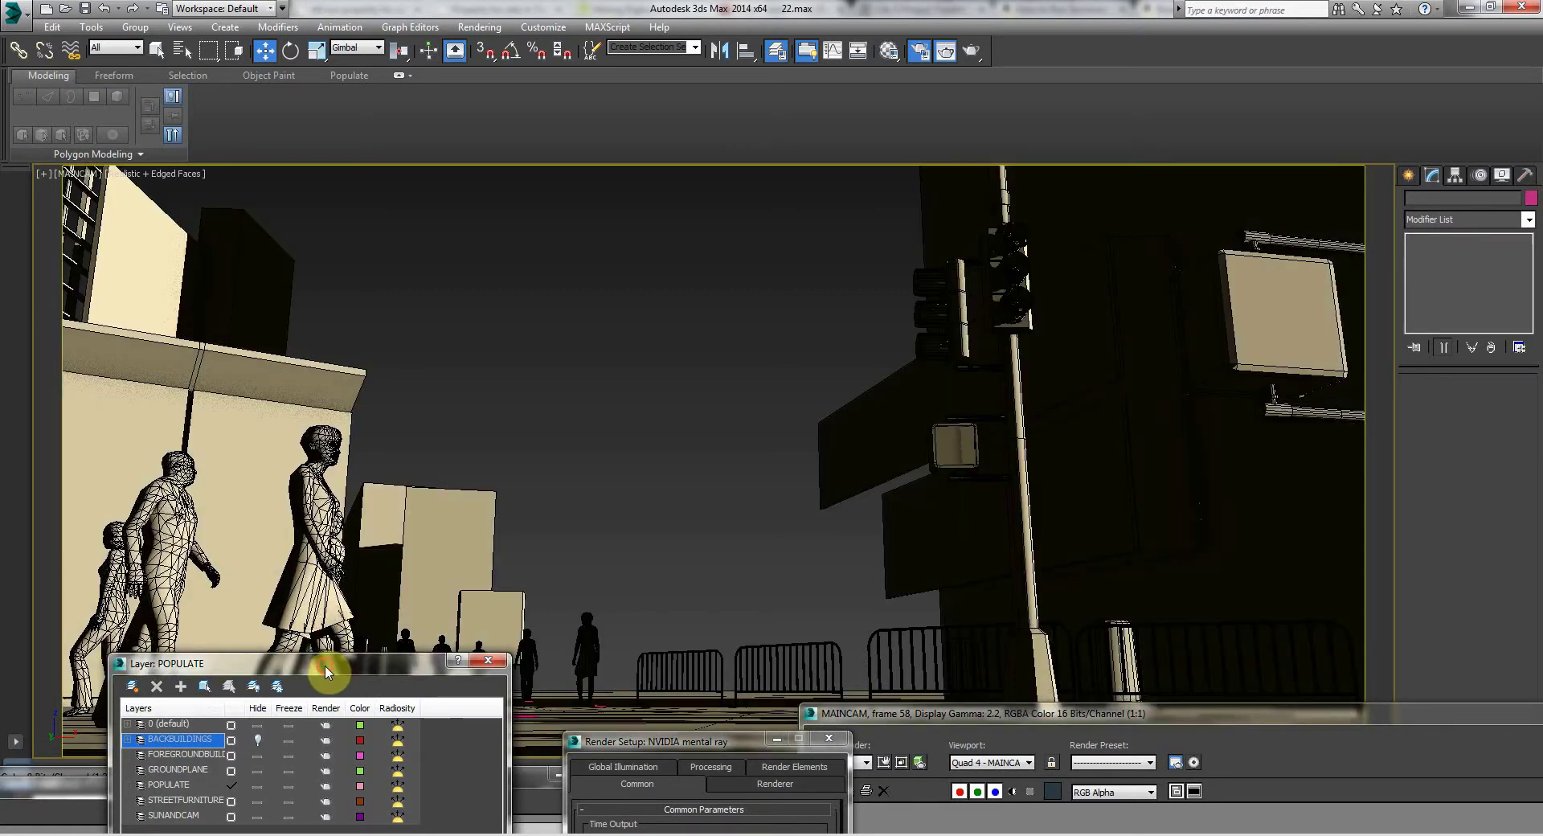
{"action": "mouse_move", "coordinate": [326, 664]}
{"action": "left_mouse_down"}
{"action": "mouse_move", "coordinate": [585, 229]}
{"action": "mouse_move", "coordinate": [603, 276]}
{"action": "left_mouse_up"}
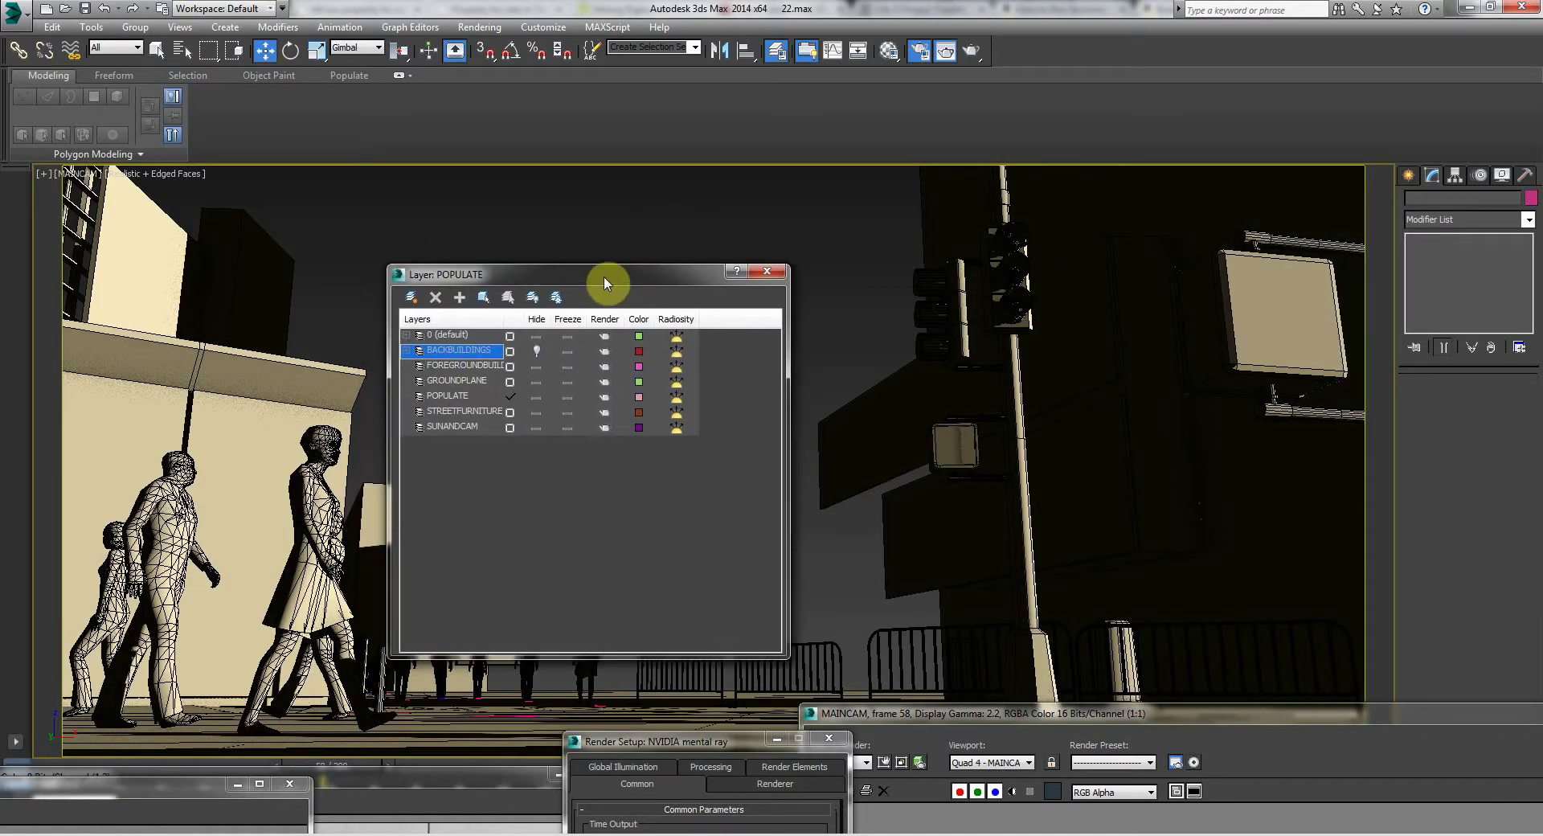
{"action": "left_click", "coordinate": [537, 354]}
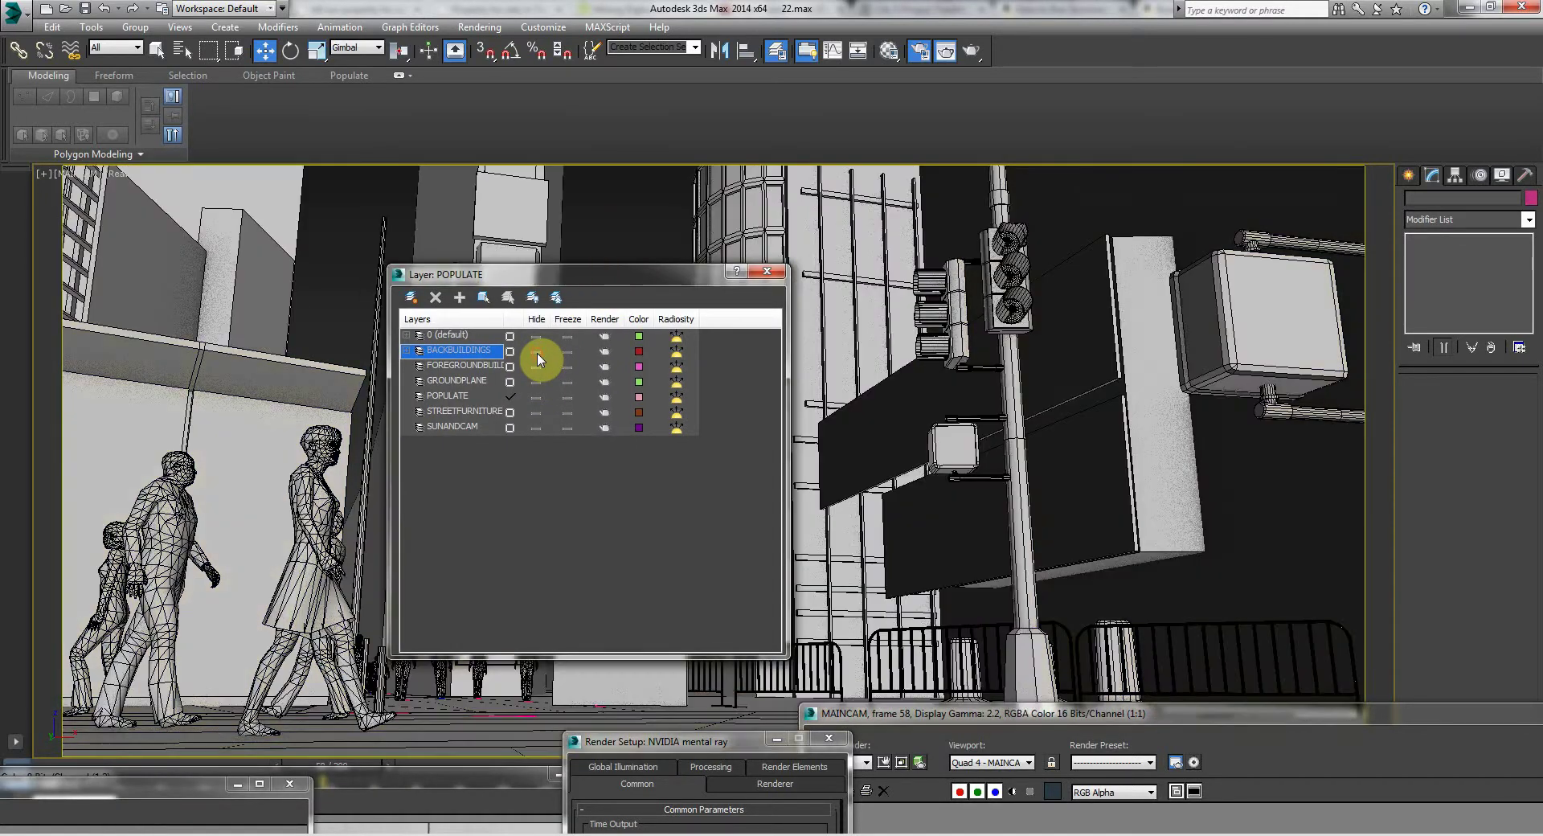
Step: Add the remaining low buildings at the far end of the street to BACKBUILDINGS
{"action": "left_click_drag", "start_coordinate": [533, 275], "coordinate": [719, 257]}
{"action": "left_click_drag", "start_coordinate": [438, 500], "coordinate": [487, 624]}
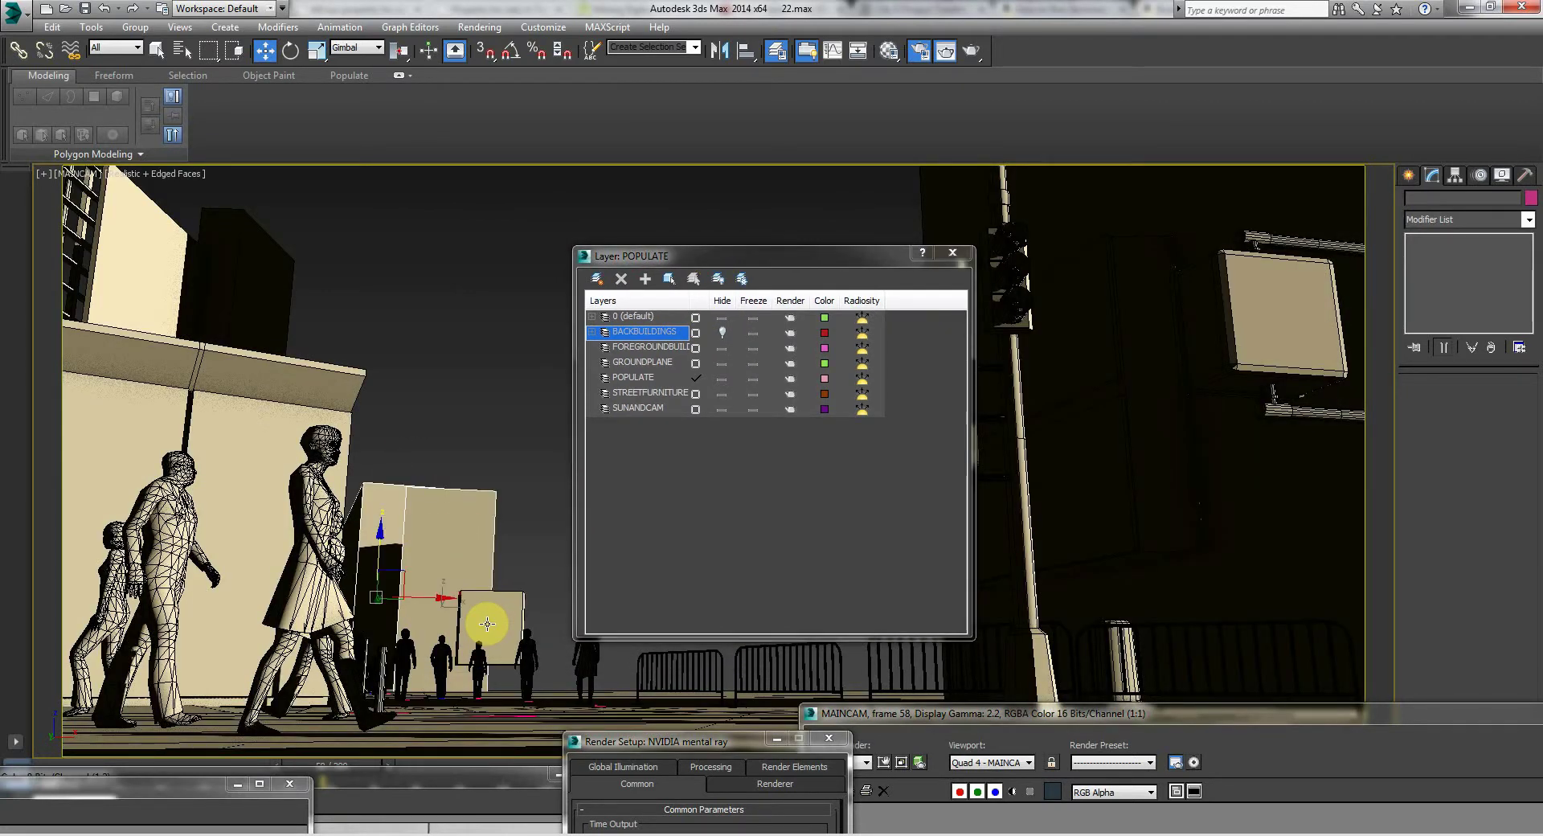
{"action": "left_click", "coordinate": [645, 279]}
{"action": "left_click_drag", "start_coordinate": [648, 259], "coordinate": [668, 260]}
{"action": "left_click", "coordinate": [519, 367]}
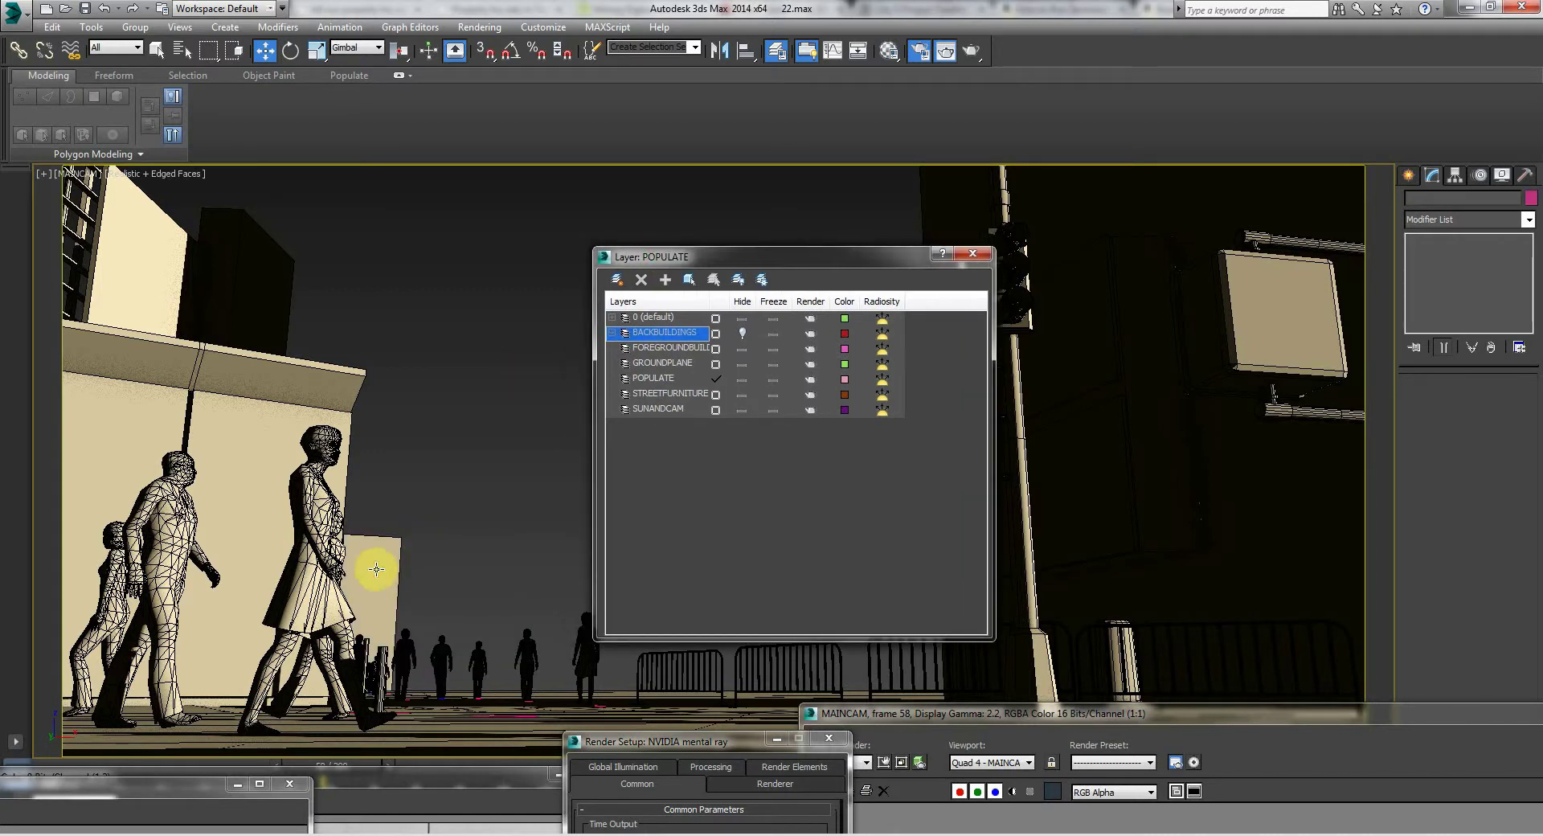
{"action": "key", "text": "ctrl+l"}
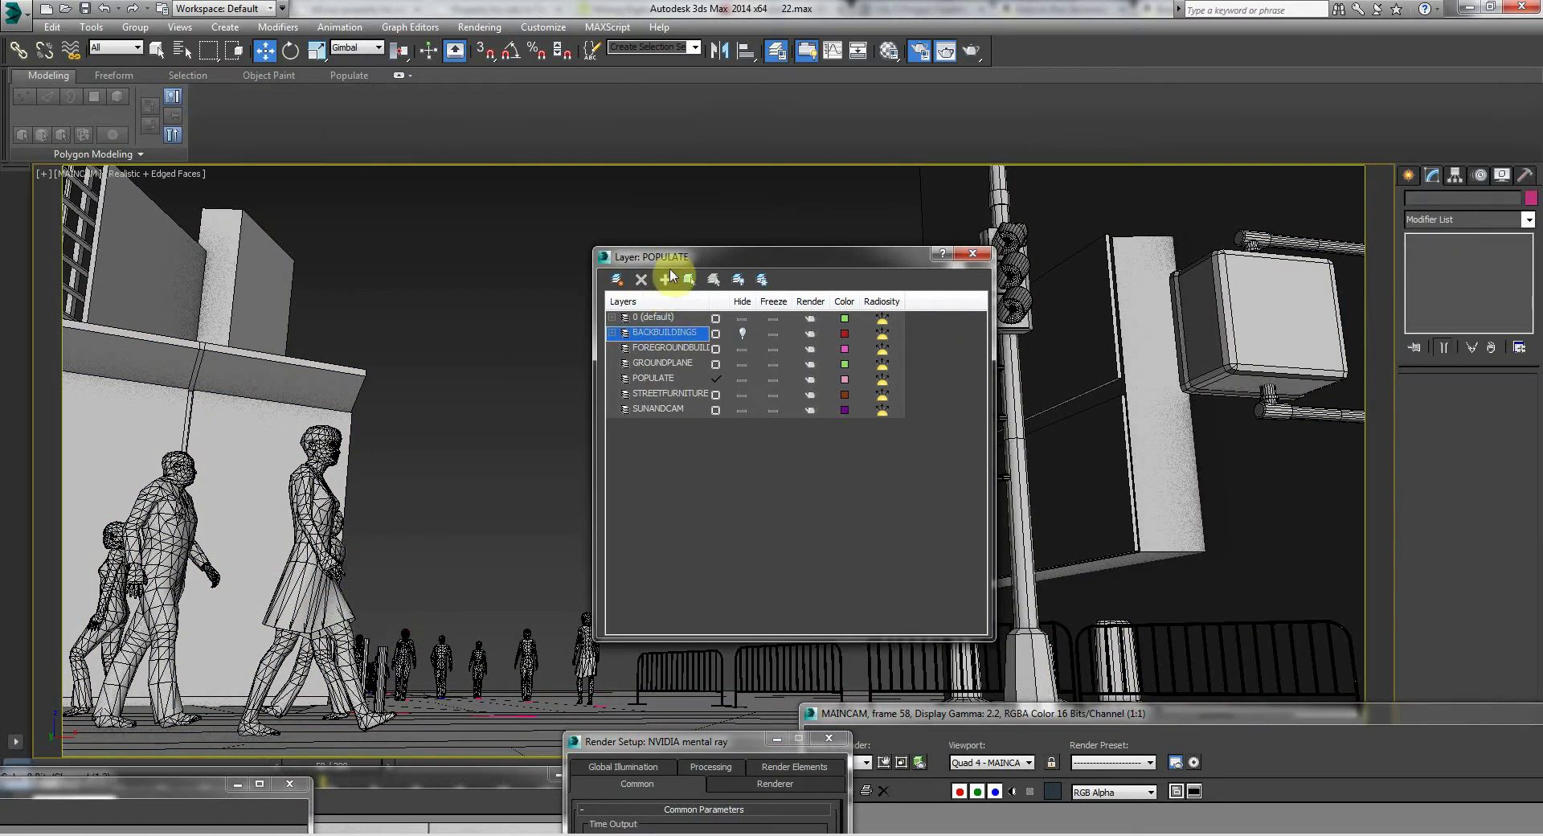
Step: Toggle the visibility of BACKBUILDINGS with the layer window moved lower to check which buildings it contains
{"action": "left_click_drag", "start_coordinate": [670, 257], "coordinate": [566, 404]}
{"action": "key", "text": "ctrl+l"}
{"action": "left_click", "coordinate": [637, 480]}
{"action": "left_click", "coordinate": [638, 479]}
{"action": "left_click", "coordinate": [638, 480]}
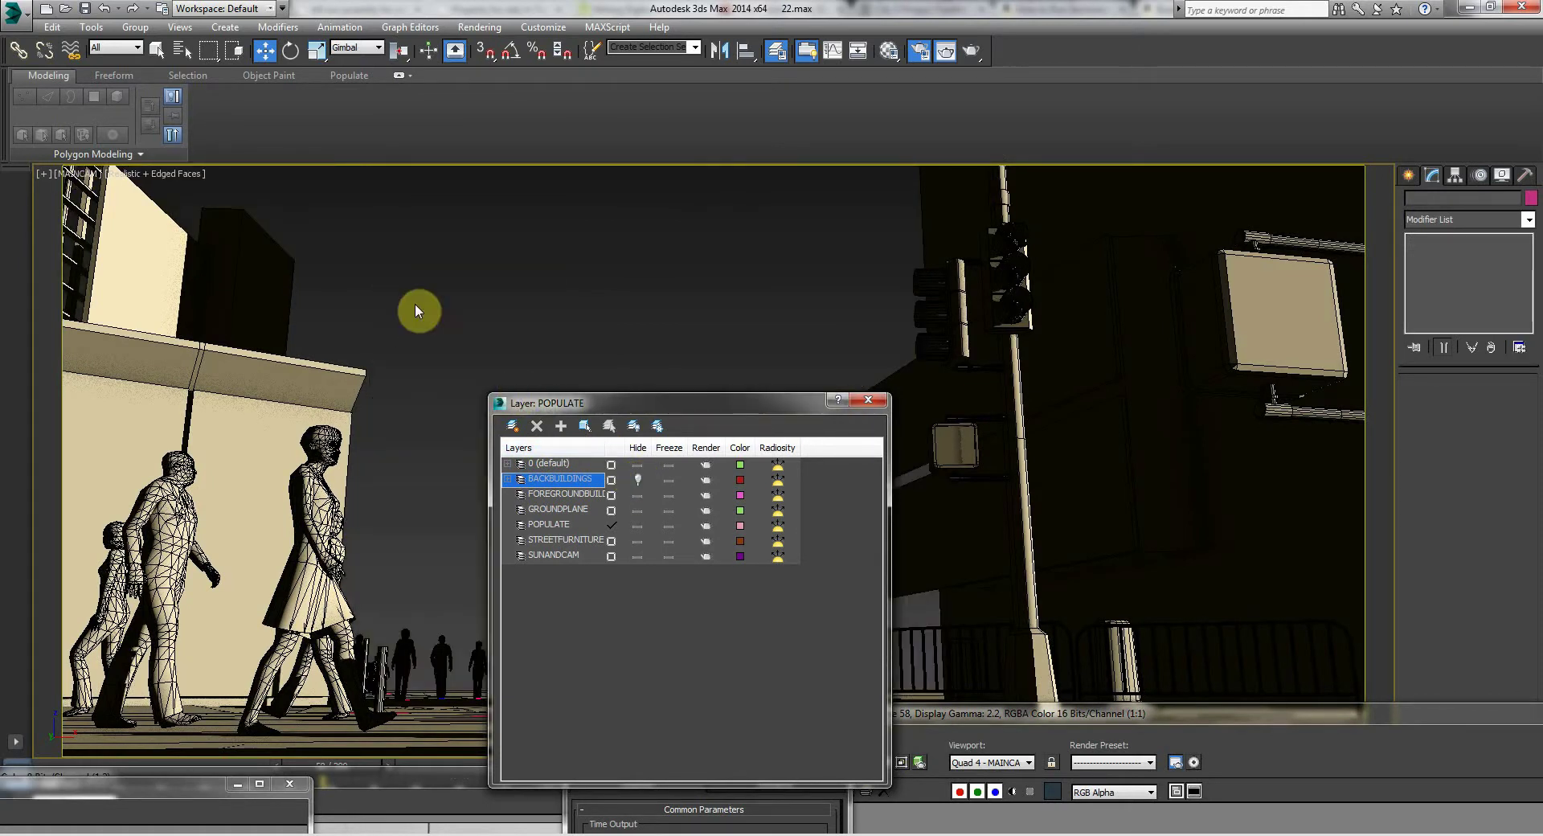
{"action": "left_click", "coordinate": [261, 310]}
{"action": "key", "text": "ctrl+l"}
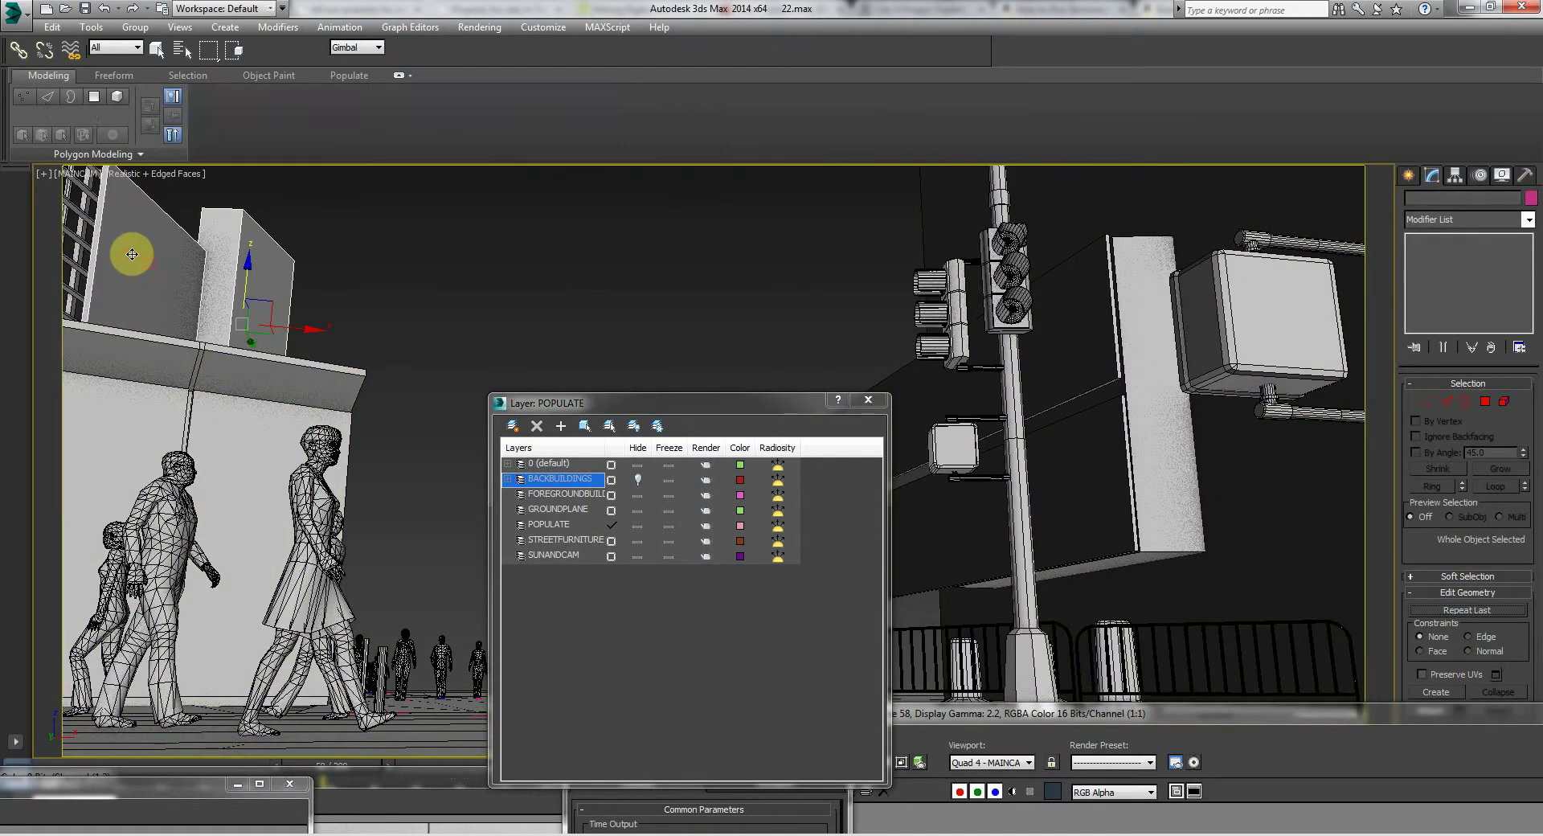
{"action": "left_click", "coordinate": [85, 193], "text": "ctrl"}
{"action": "key", "text": "ctrl+l"}
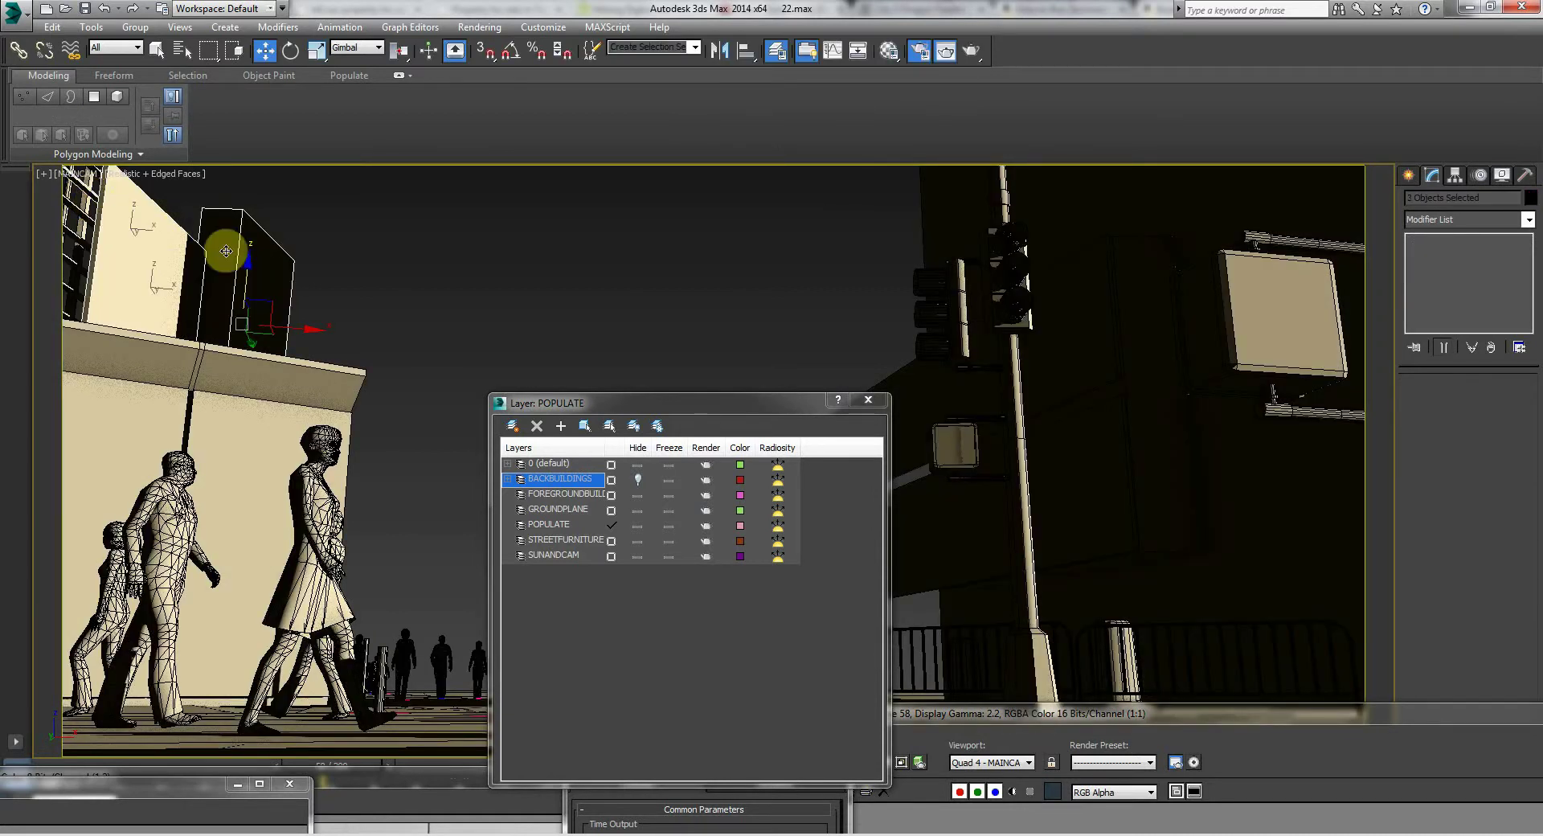
Step: Select the left foreground building with its rooftop block, billboard and lattice from a perspective view, and return to the MAINCAM view
{"action": "key", "text": "p"}
{"action": "left_click", "coordinate": [421, 272]}
{"action": "key", "text": "Up"}
{"action": "left_click_drag", "start_coordinate": [421, 273], "coordinate": [352, 266]}
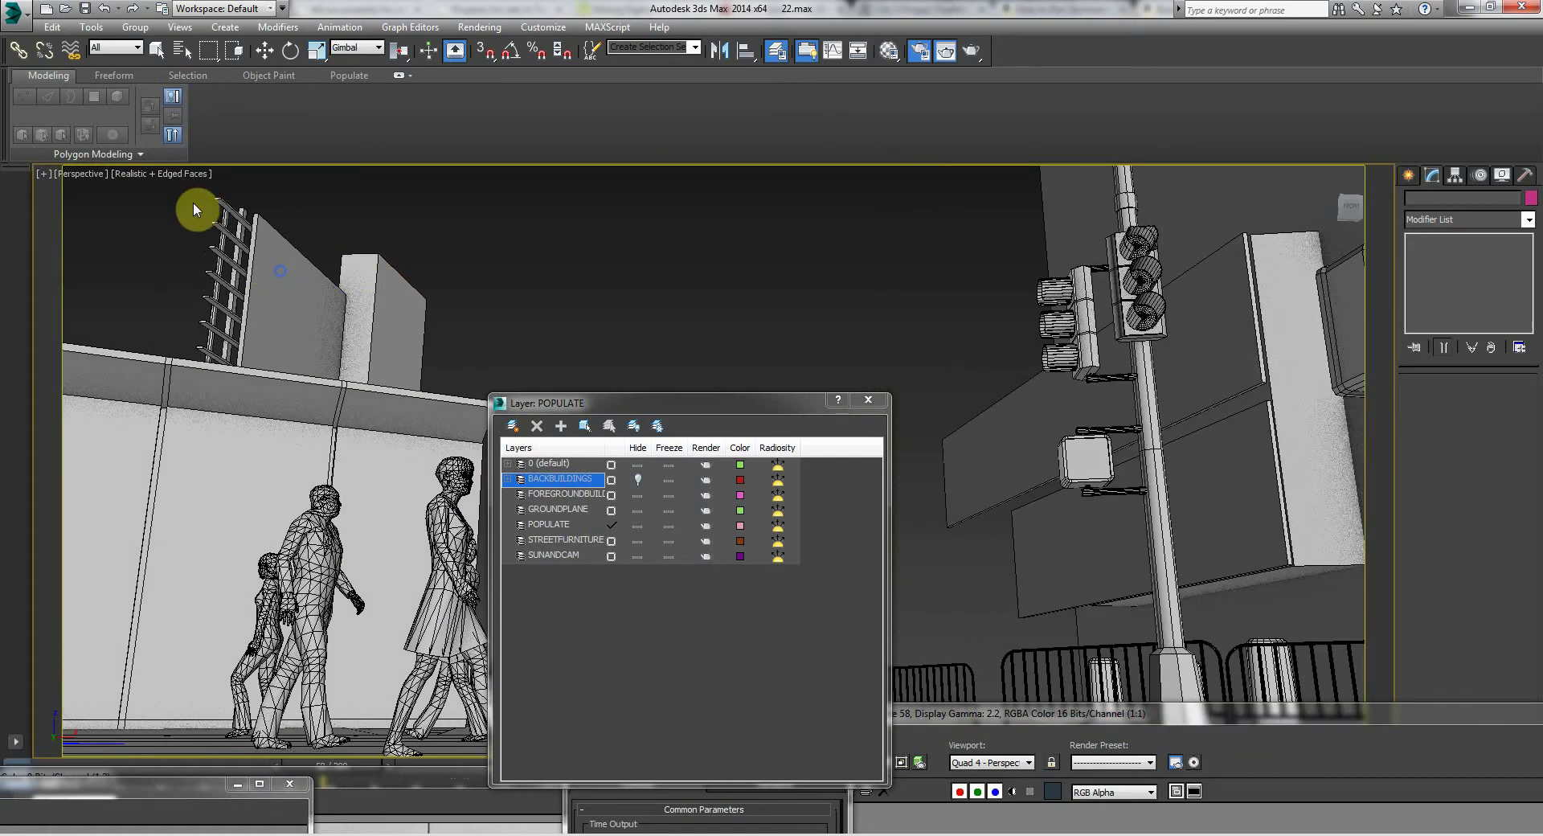
{"action": "left_click_drag", "start_coordinate": [168, 201], "coordinate": [273, 309]}
{"action": "left_click_drag", "start_coordinate": [392, 376], "coordinate": [413, 430]}
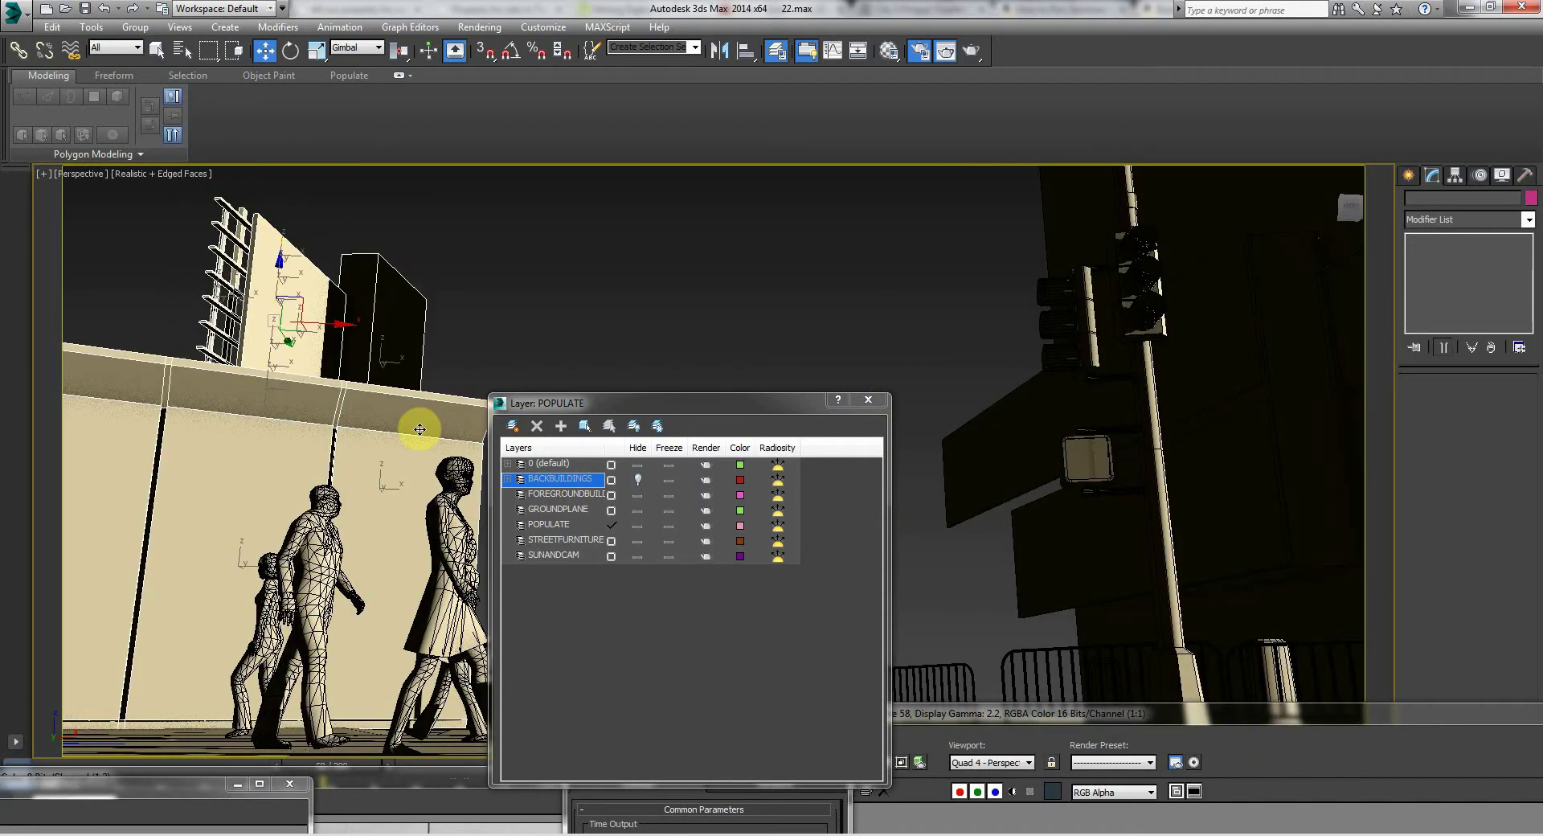
{"action": "left_click", "coordinate": [79, 176]}
{"action": "mouse_move", "coordinate": [252, 193]}
{"action": "left_click", "coordinate": [331, 193]}
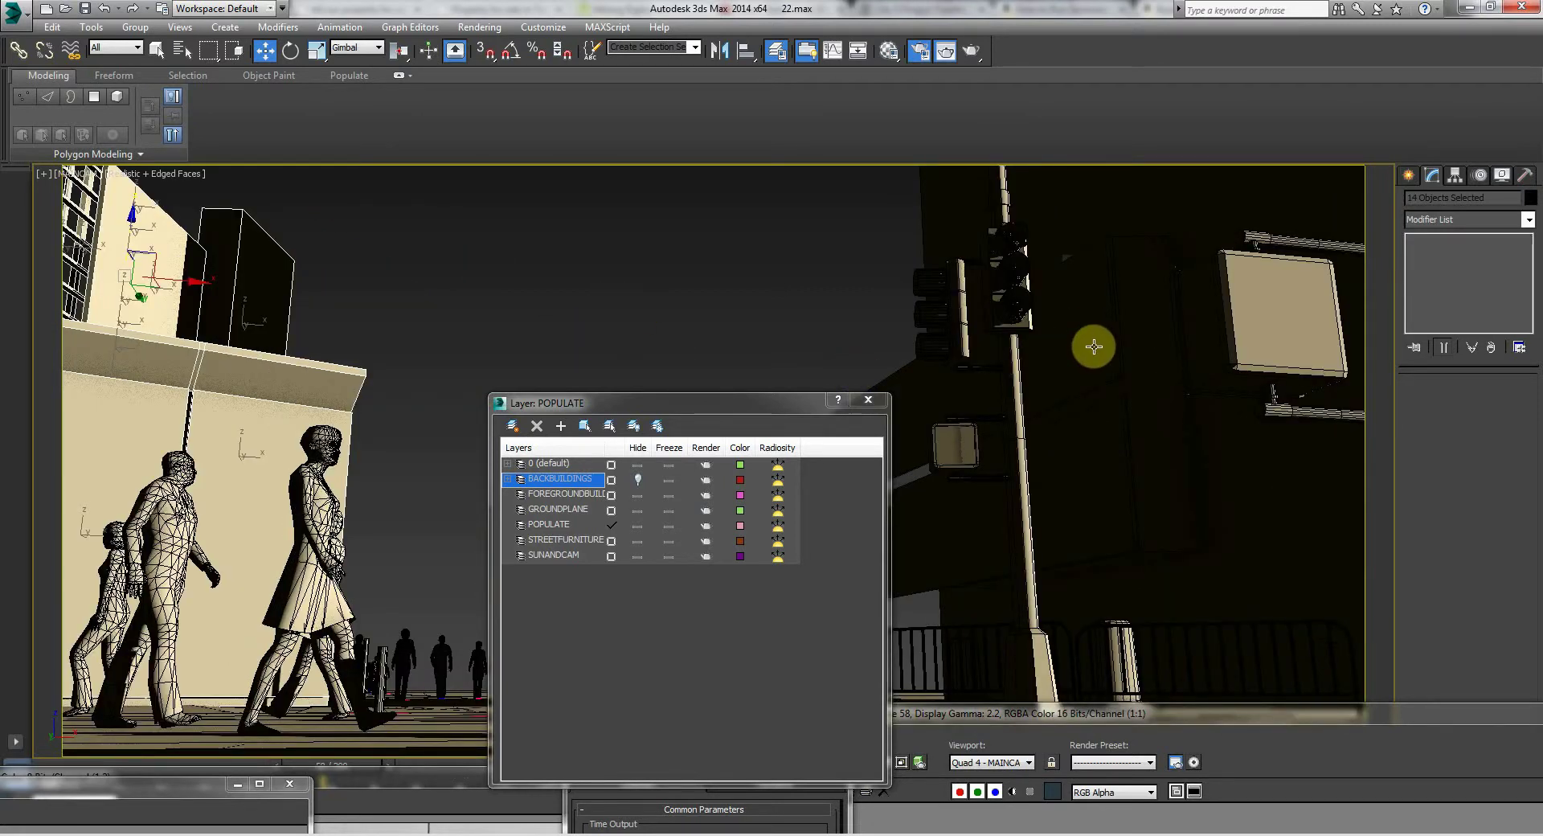
Step: Switch the viewport's display style from Realistic to Shaded
{"action": "right_click", "coordinate": [135, 167]}
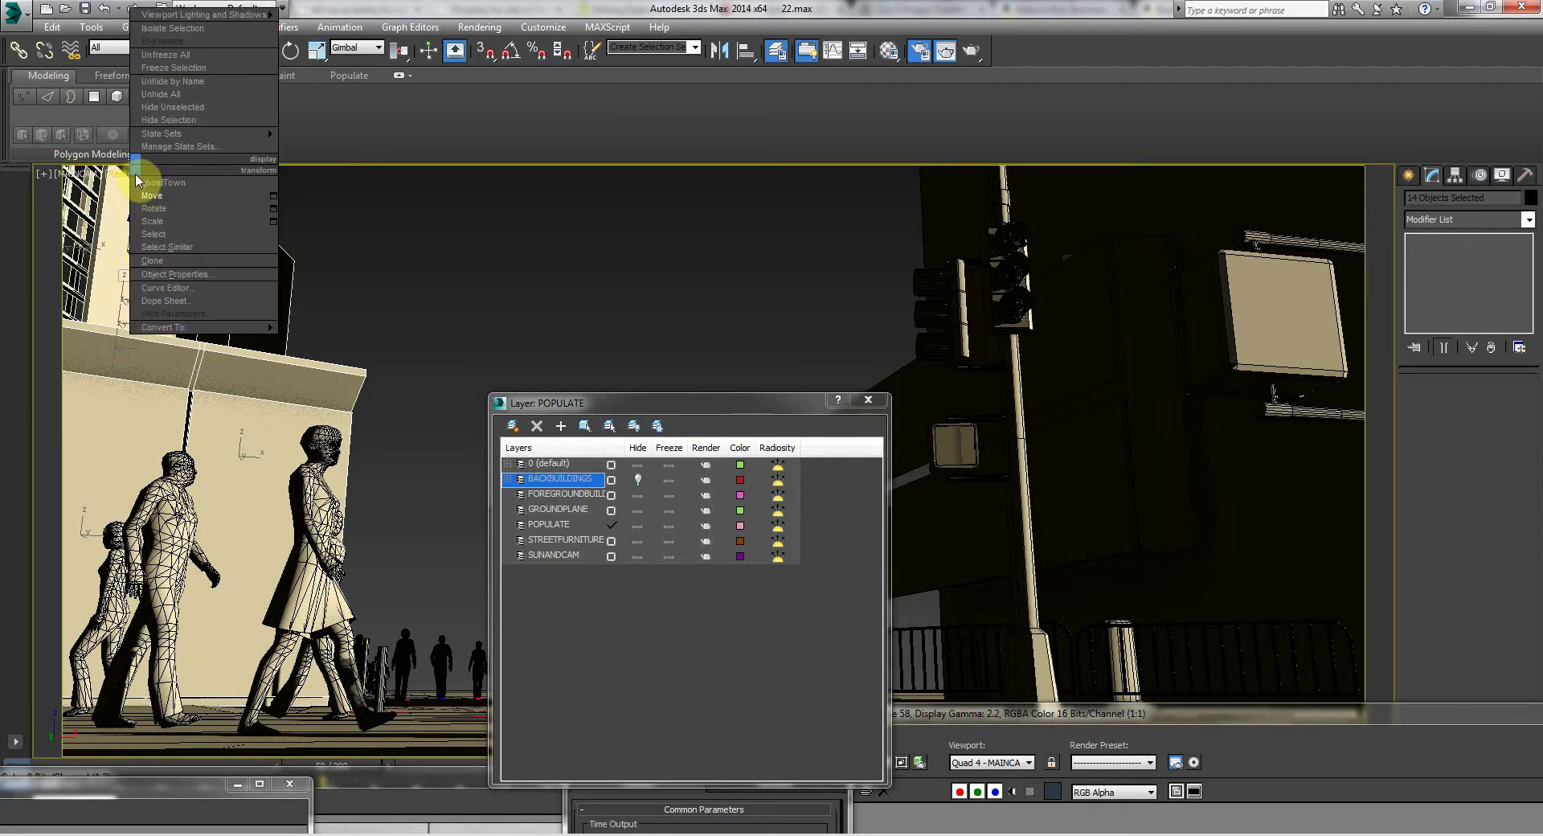
{"action": "left_click", "coordinate": [119, 178]}
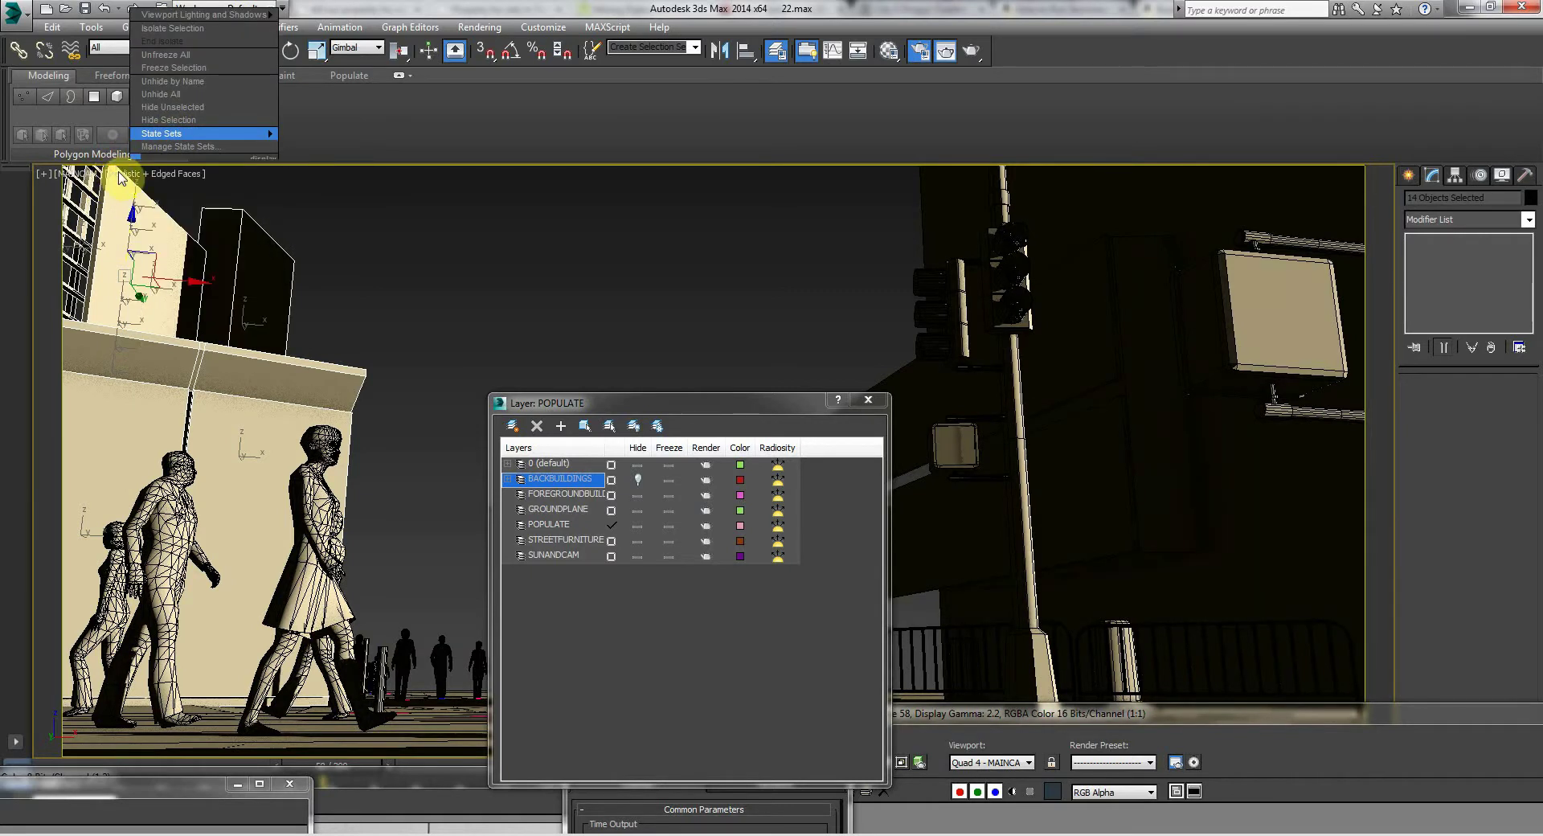
{"action": "left_click", "coordinate": [119, 174]}
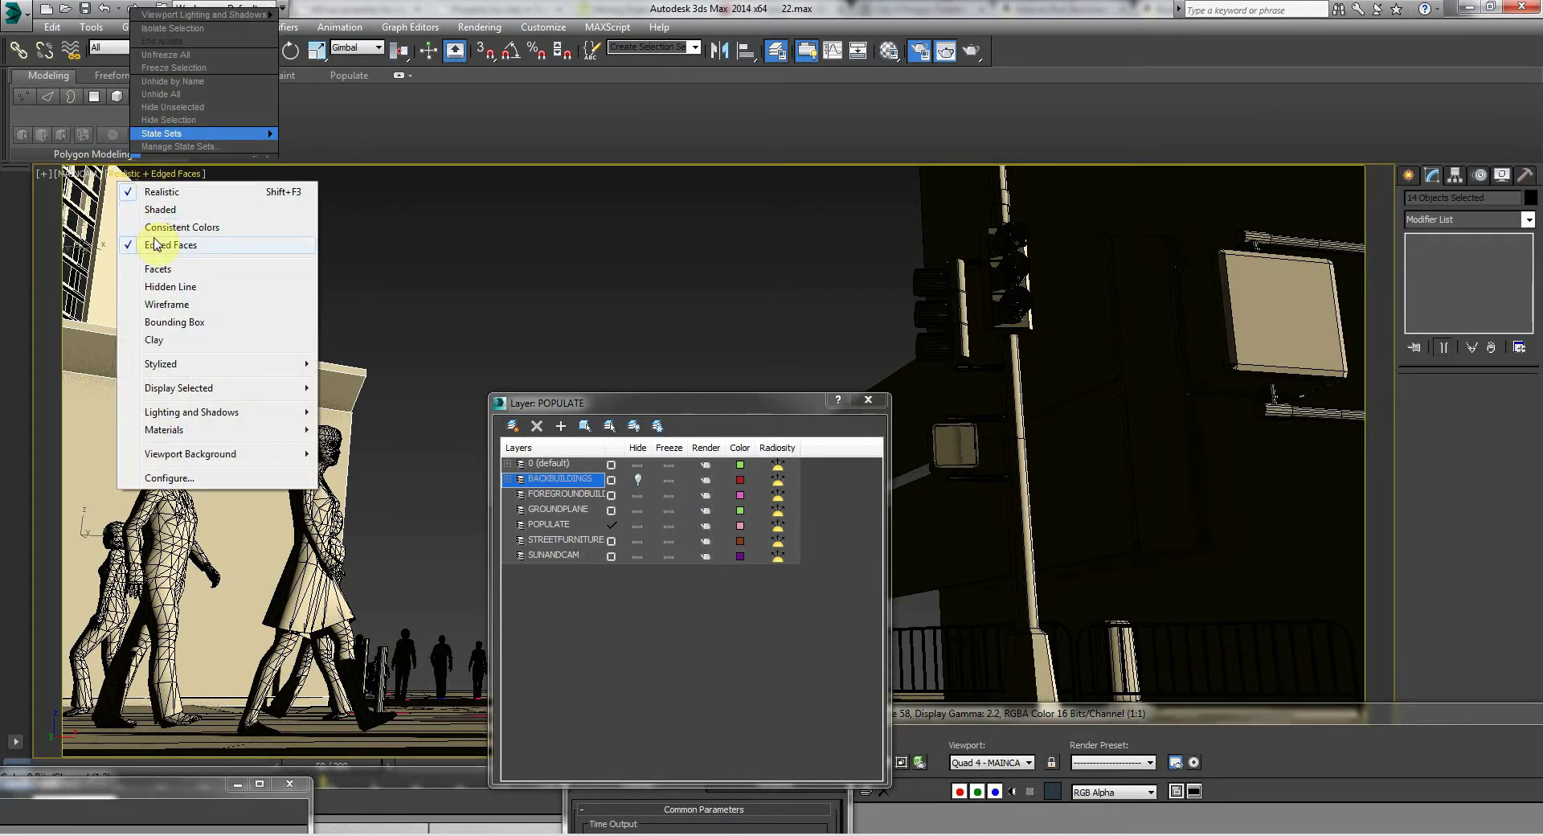
{"action": "left_click", "coordinate": [158, 212]}
Step: Extend the selection with the right foreground building's parts, add everything to the foreground buildings layer and hide that layer
{"action": "left_click", "coordinate": [941, 220], "text": "ctrl"}
{"action": "left_click", "coordinate": [1099, 307], "text": "ctrl"}
{"action": "left_click", "coordinate": [1130, 384], "text": "ctrl"}
{"action": "left_click", "coordinate": [1086, 472], "text": "ctrl"}
{"action": "left_click_drag", "start_coordinate": [712, 396], "coordinate": [720, 330]}
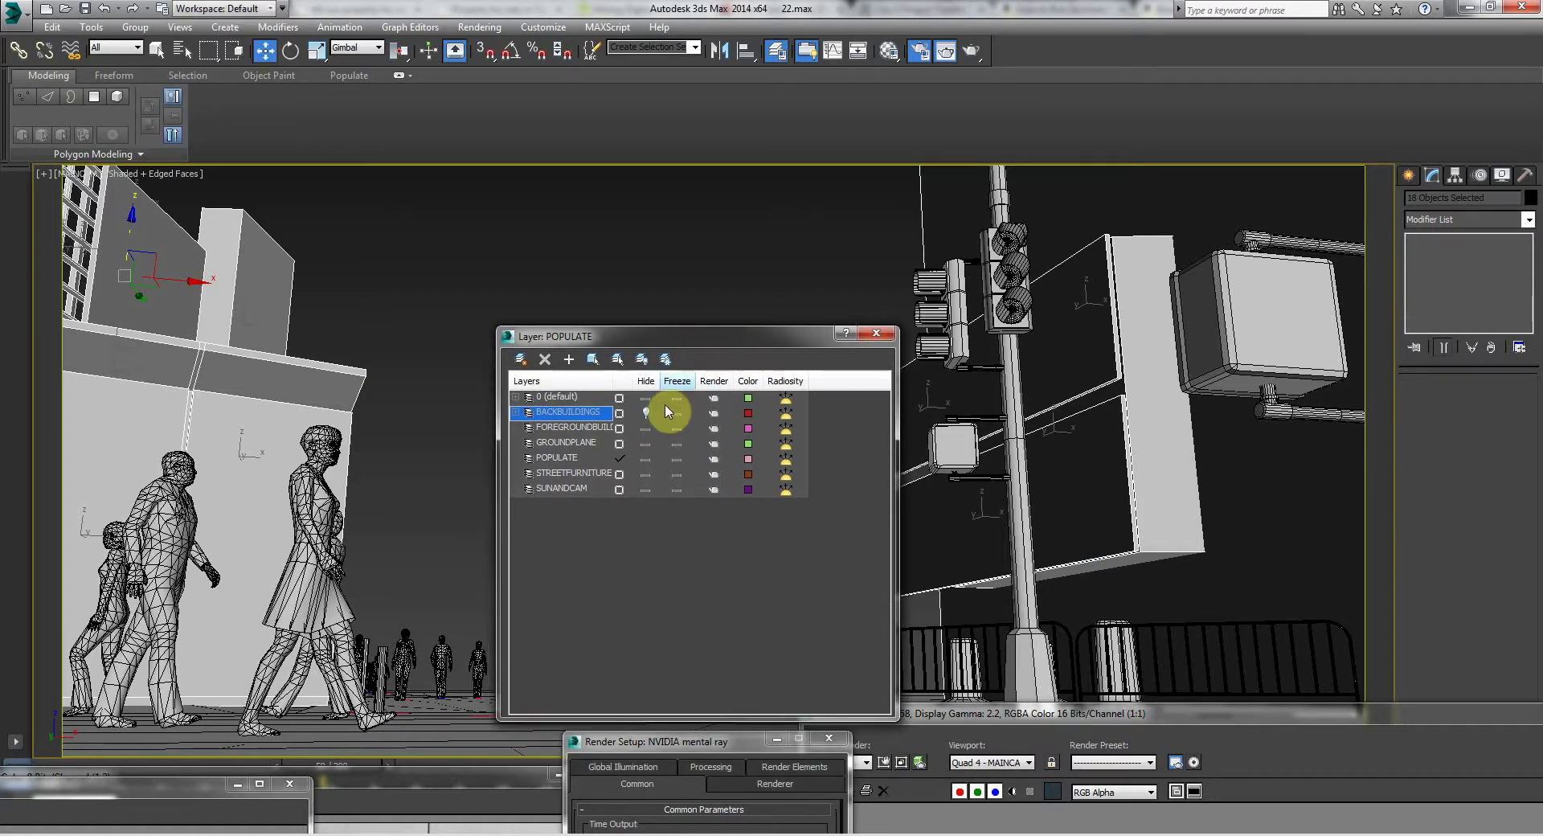
{"action": "left_click", "coordinate": [568, 434]}
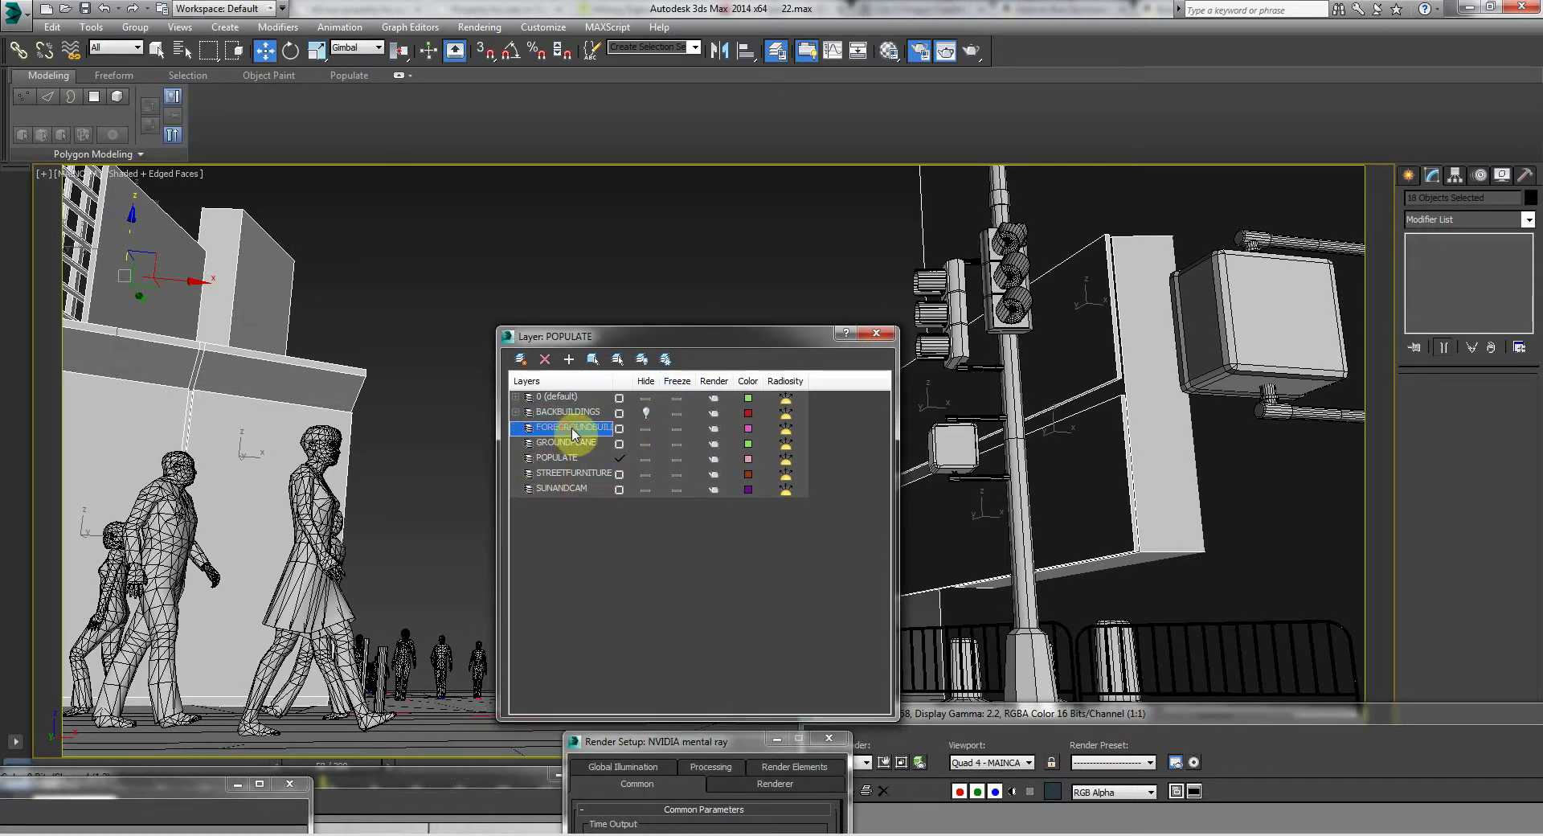
{"action": "left_click", "coordinate": [646, 428]}
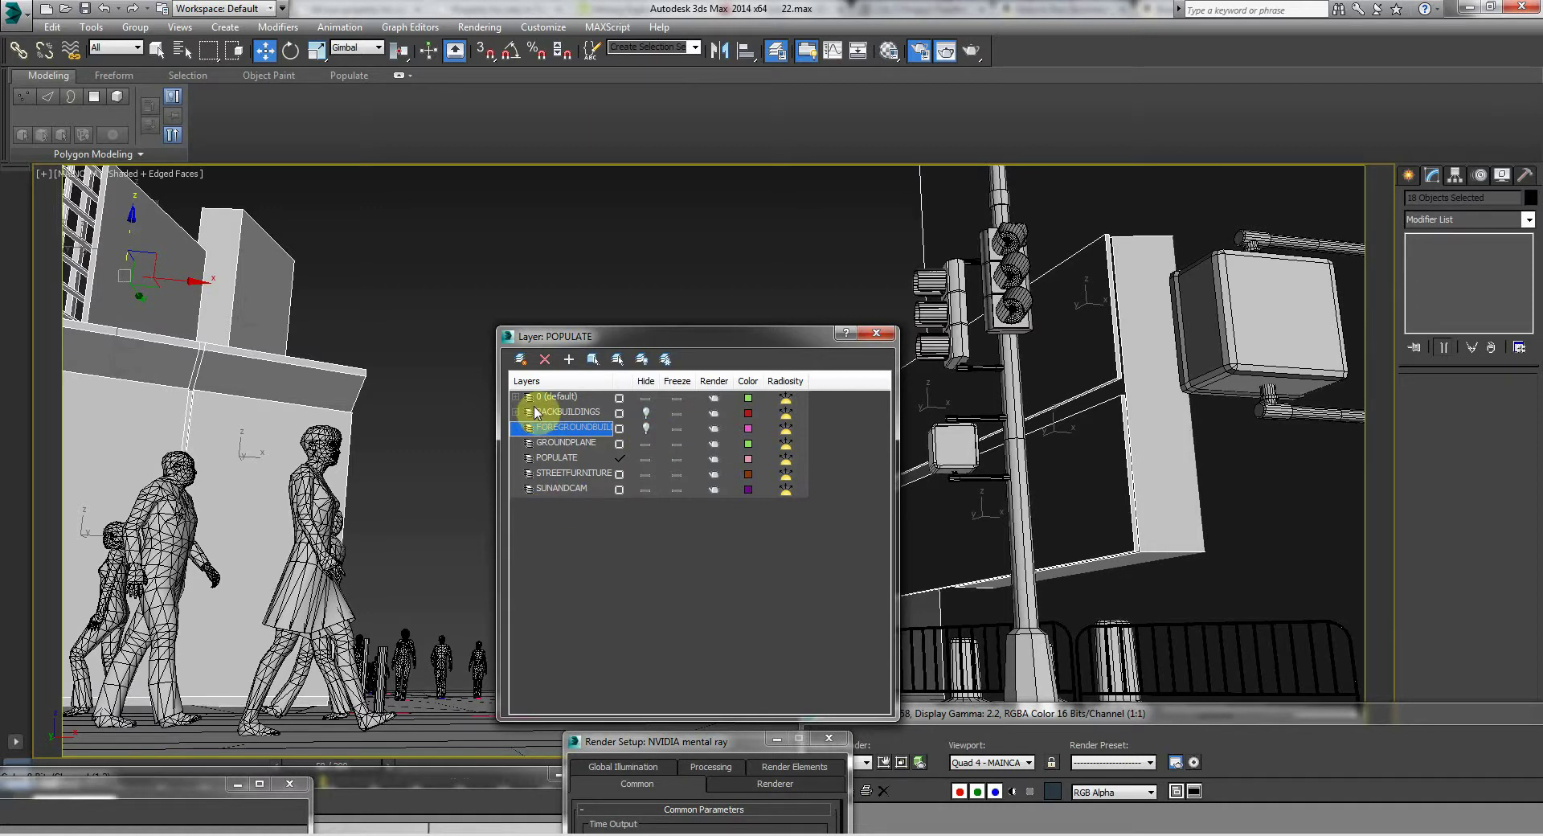
{"action": "left_click", "coordinate": [570, 359]}
Step: Add the leftover block behind the left pedestrians to the foreground buildings layer
{"action": "left_click_drag", "start_coordinate": [579, 337], "coordinate": [595, 287]}
{"action": "left_click", "coordinate": [227, 437]}
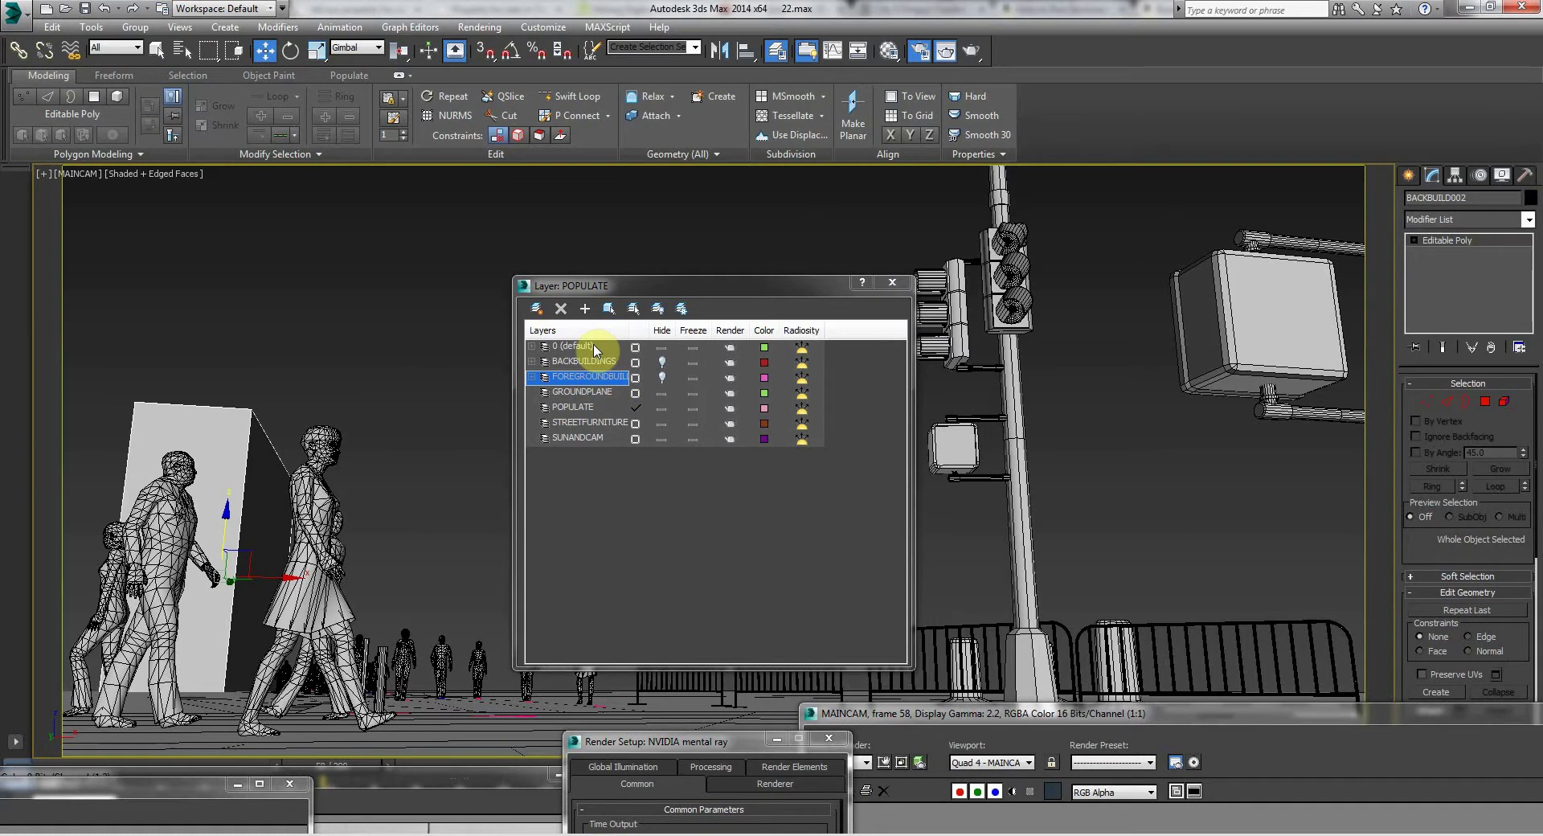
{"action": "left_click", "coordinate": [585, 308]}
Step: Add the pedestrian flow path and the ground surface to the GROUNDPLANE layer and hide that layer
{"action": "left_click_drag", "start_coordinate": [587, 291], "coordinate": [441, 163]}
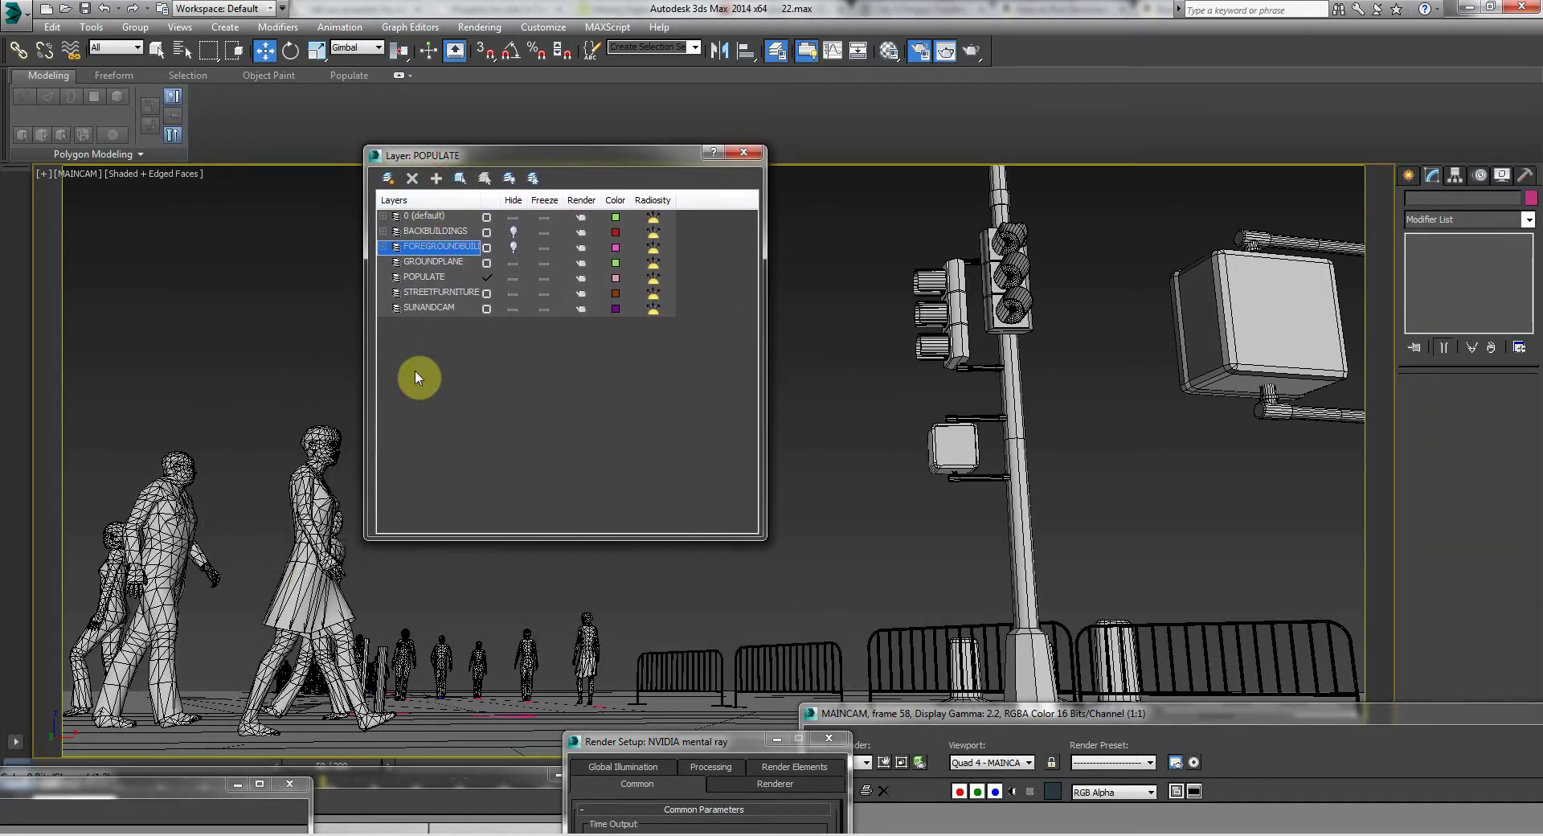
{"action": "left_click", "coordinate": [433, 262]}
{"action": "left_click", "coordinate": [500, 735]}
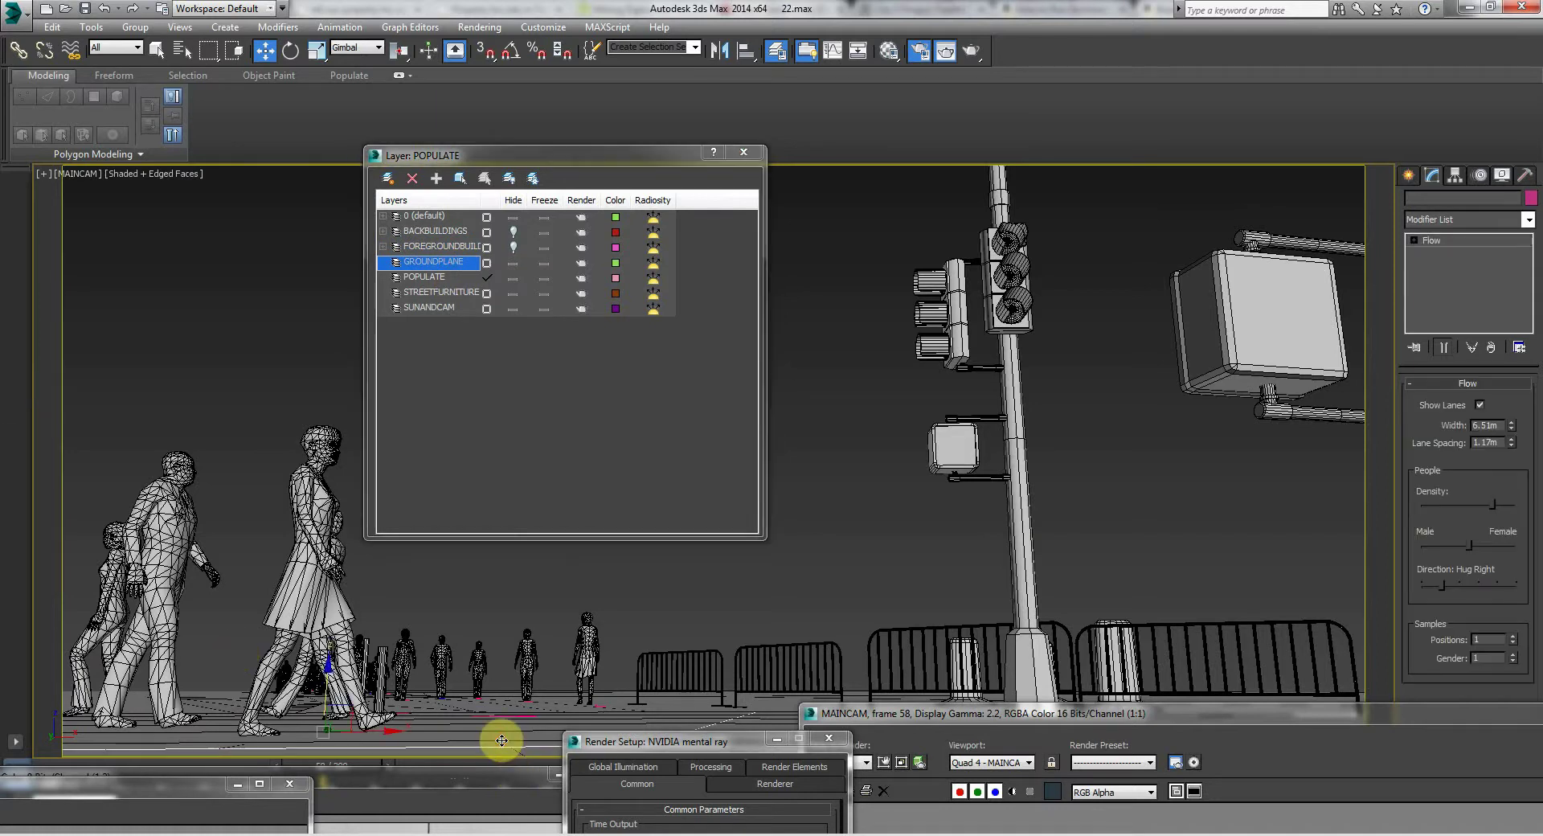
{"action": "left_click", "coordinate": [652, 703], "text": "ctrl"}
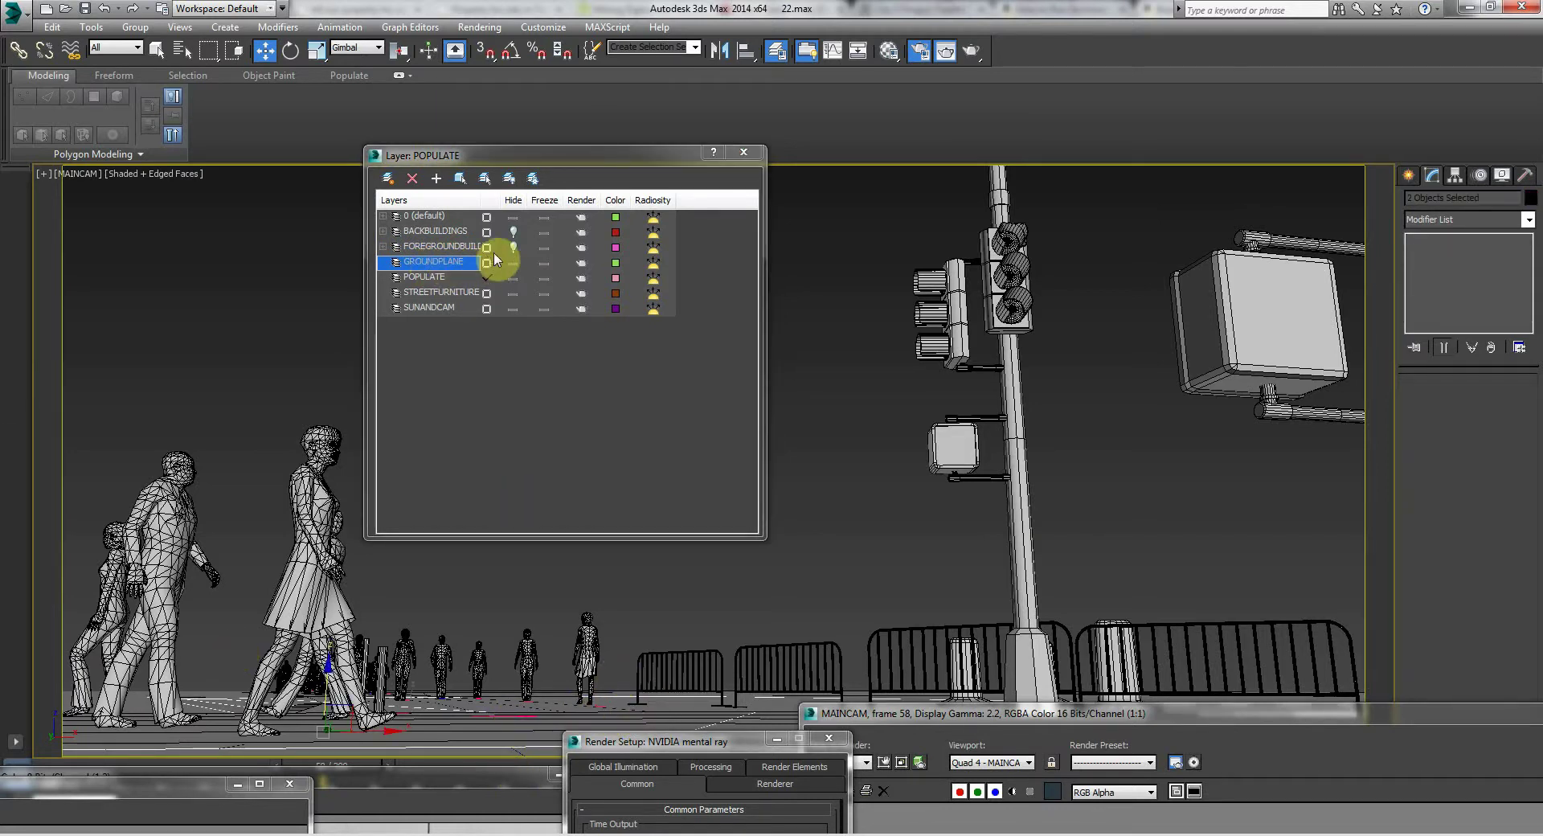
{"action": "left_click", "coordinate": [448, 203]}
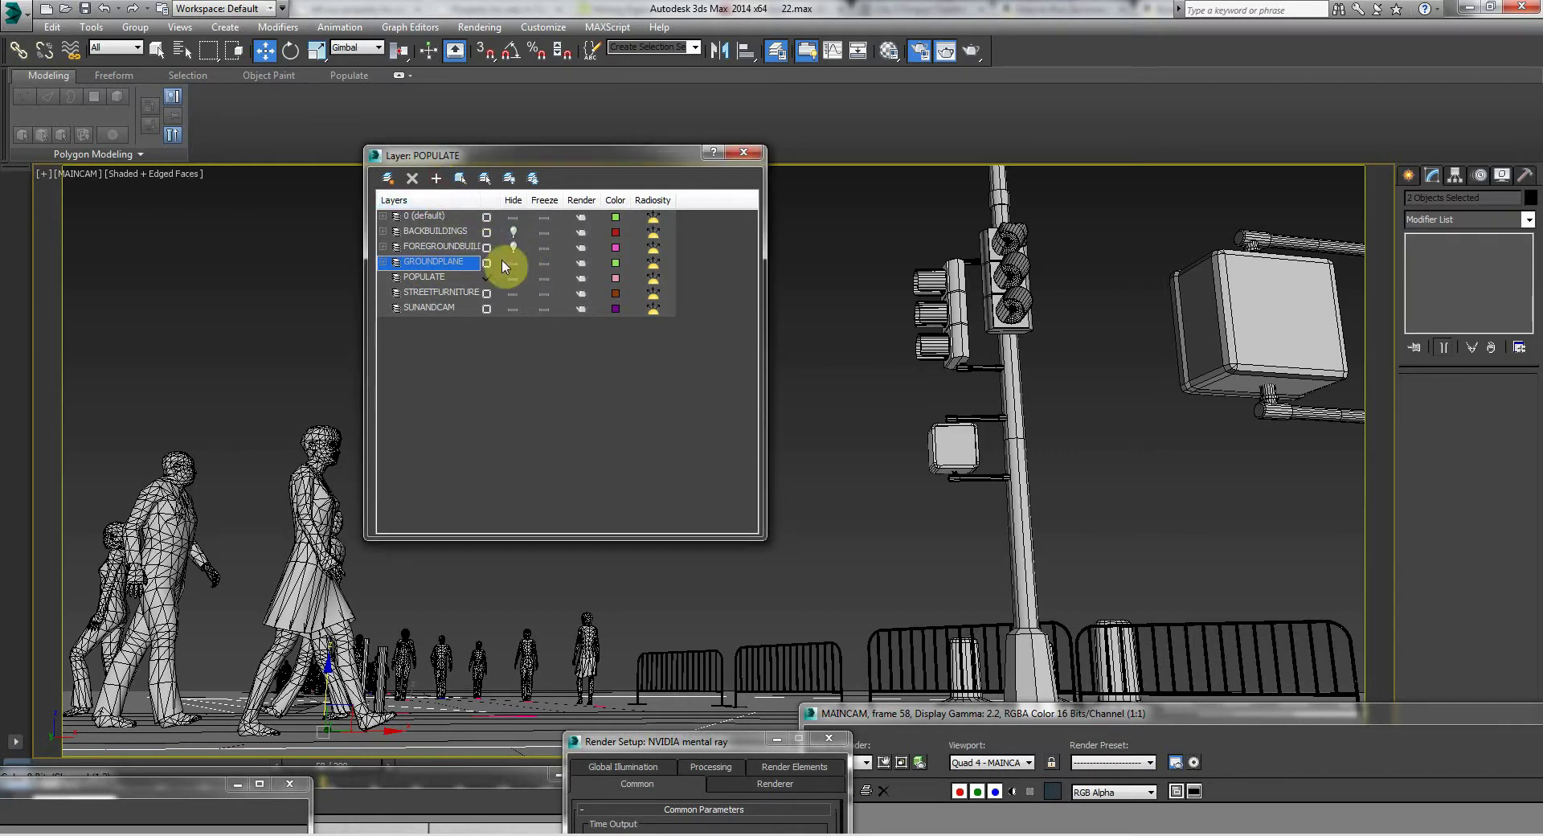
{"action": "left_click", "coordinate": [515, 263]}
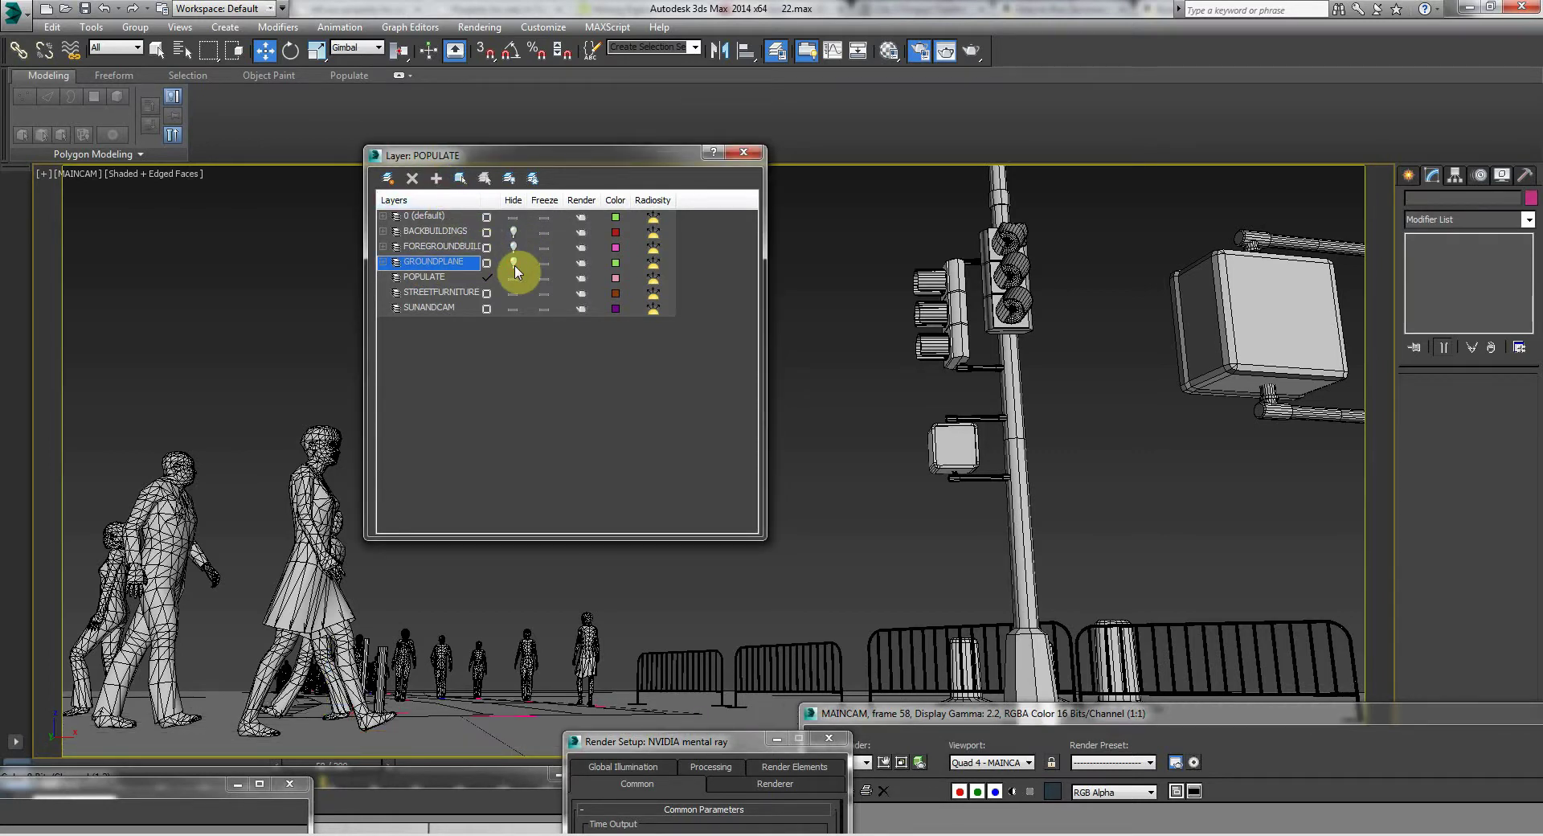
Step: Add the ground plane under the pedestrians to the GROUNDPLANE layer and hide the GROUNDPLANE and STREETFURNITURE layers
{"action": "left_click", "coordinate": [482, 737]}
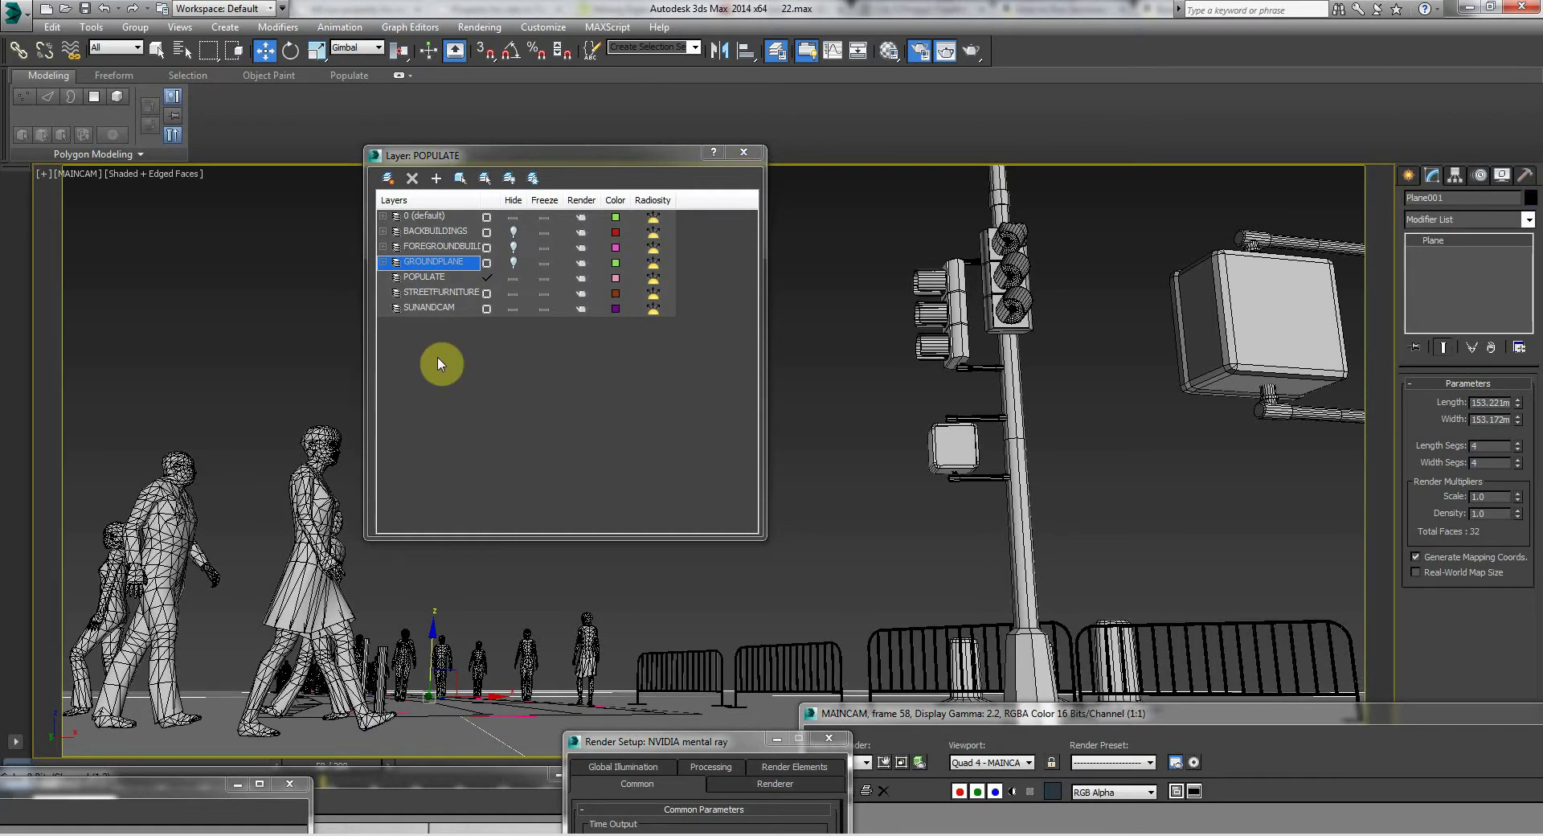
{"action": "left_click", "coordinate": [437, 180]}
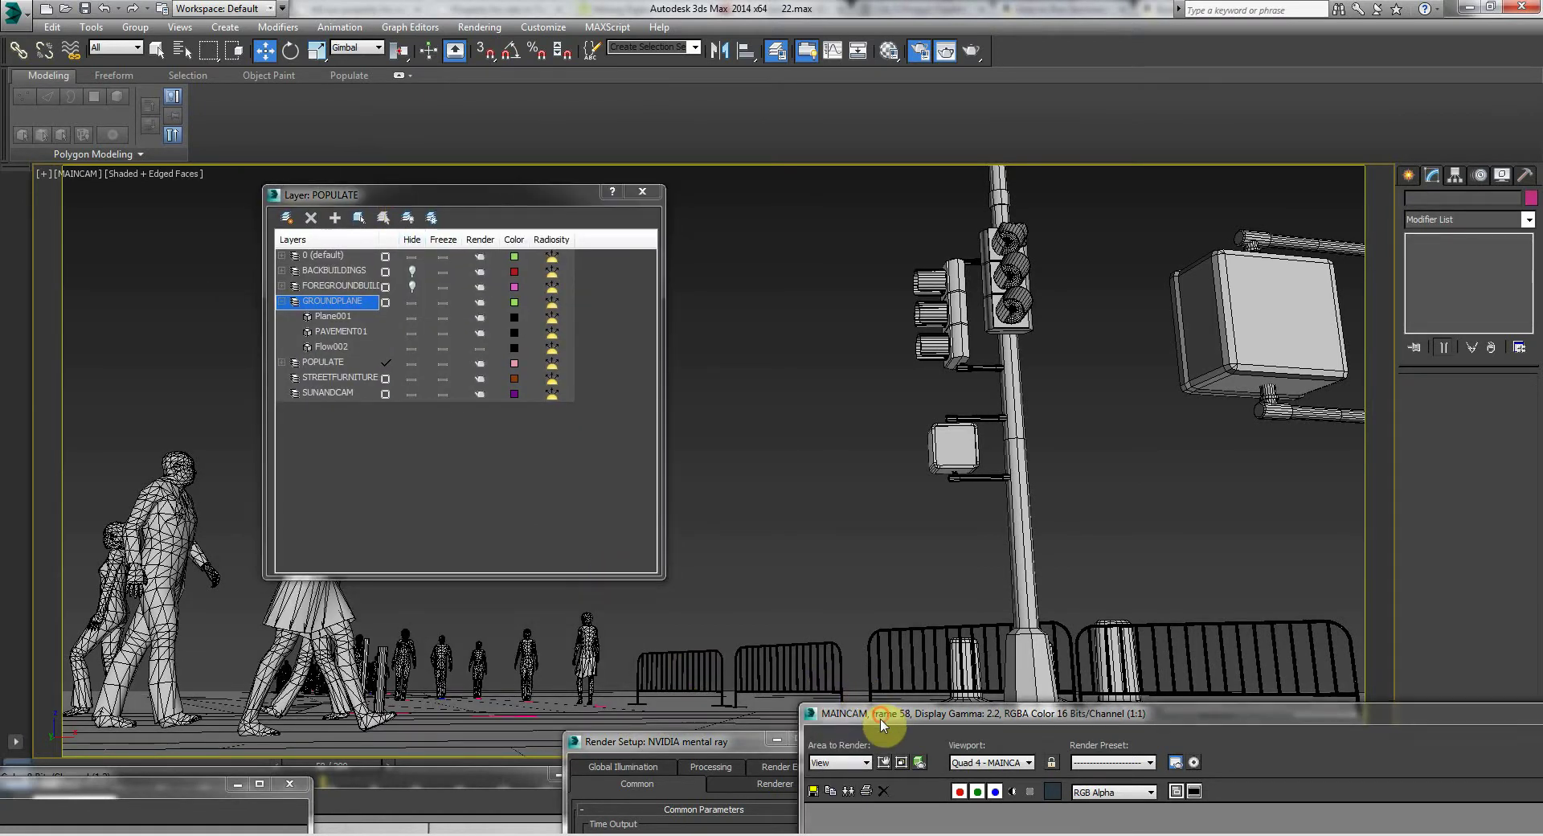
{"action": "left_click_drag", "start_coordinate": [882, 719], "coordinate": [828, 826]}
{"action": "left_click", "coordinate": [324, 379]}
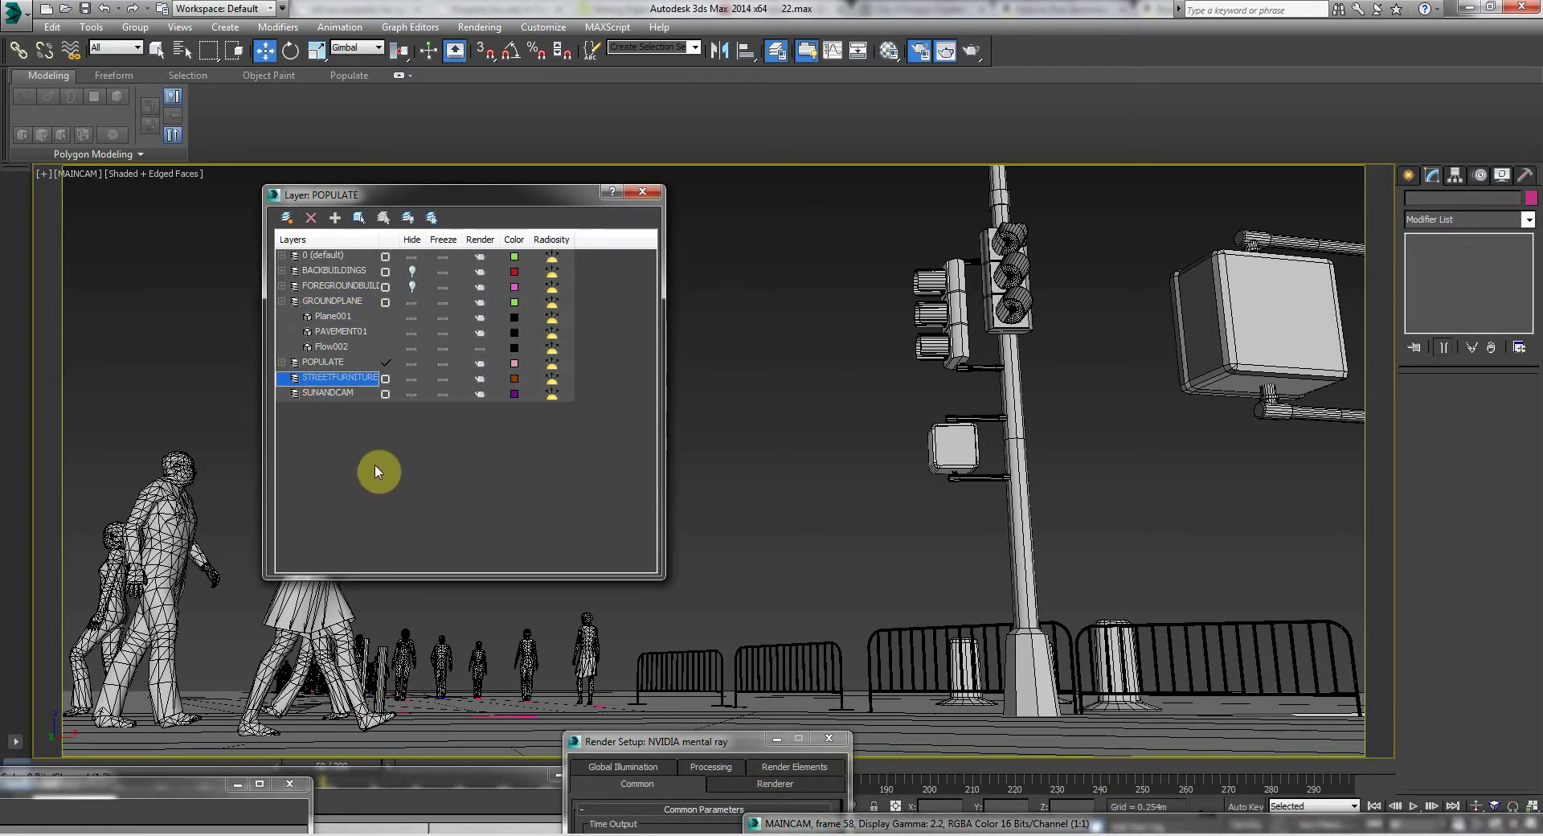
{"action": "left_click", "coordinate": [413, 378]}
{"action": "left_click", "coordinate": [413, 302]}
Step: Add the traffic light pole, the large hanging signal box, the crowd barriers and the bollards to the STREETFURNITURE layer
{"action": "left_click", "coordinate": [341, 378]}
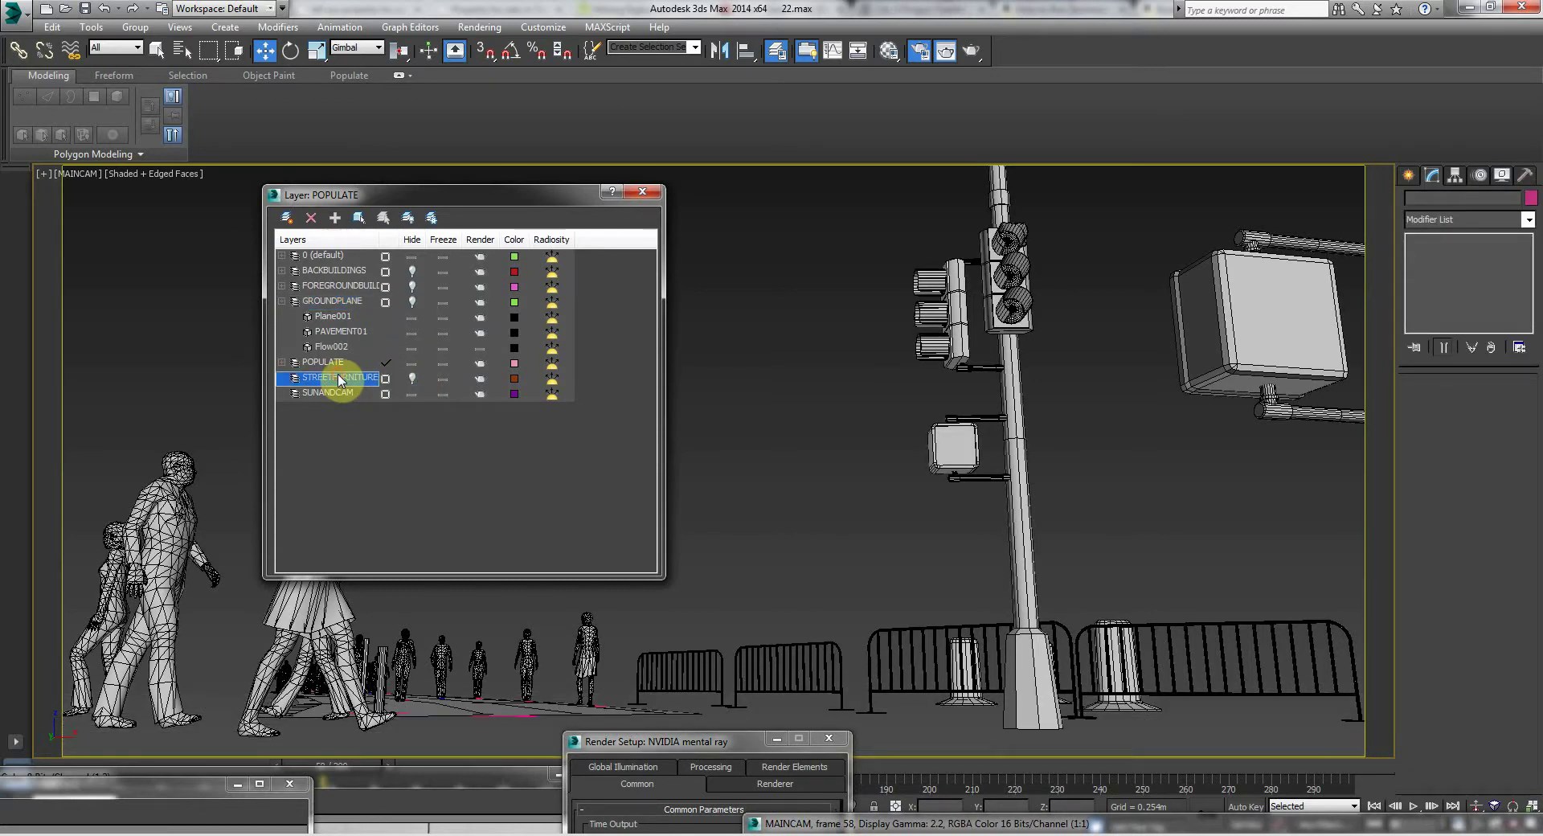
{"action": "left_click", "coordinate": [930, 324]}
{"action": "left_click", "coordinate": [335, 218]}
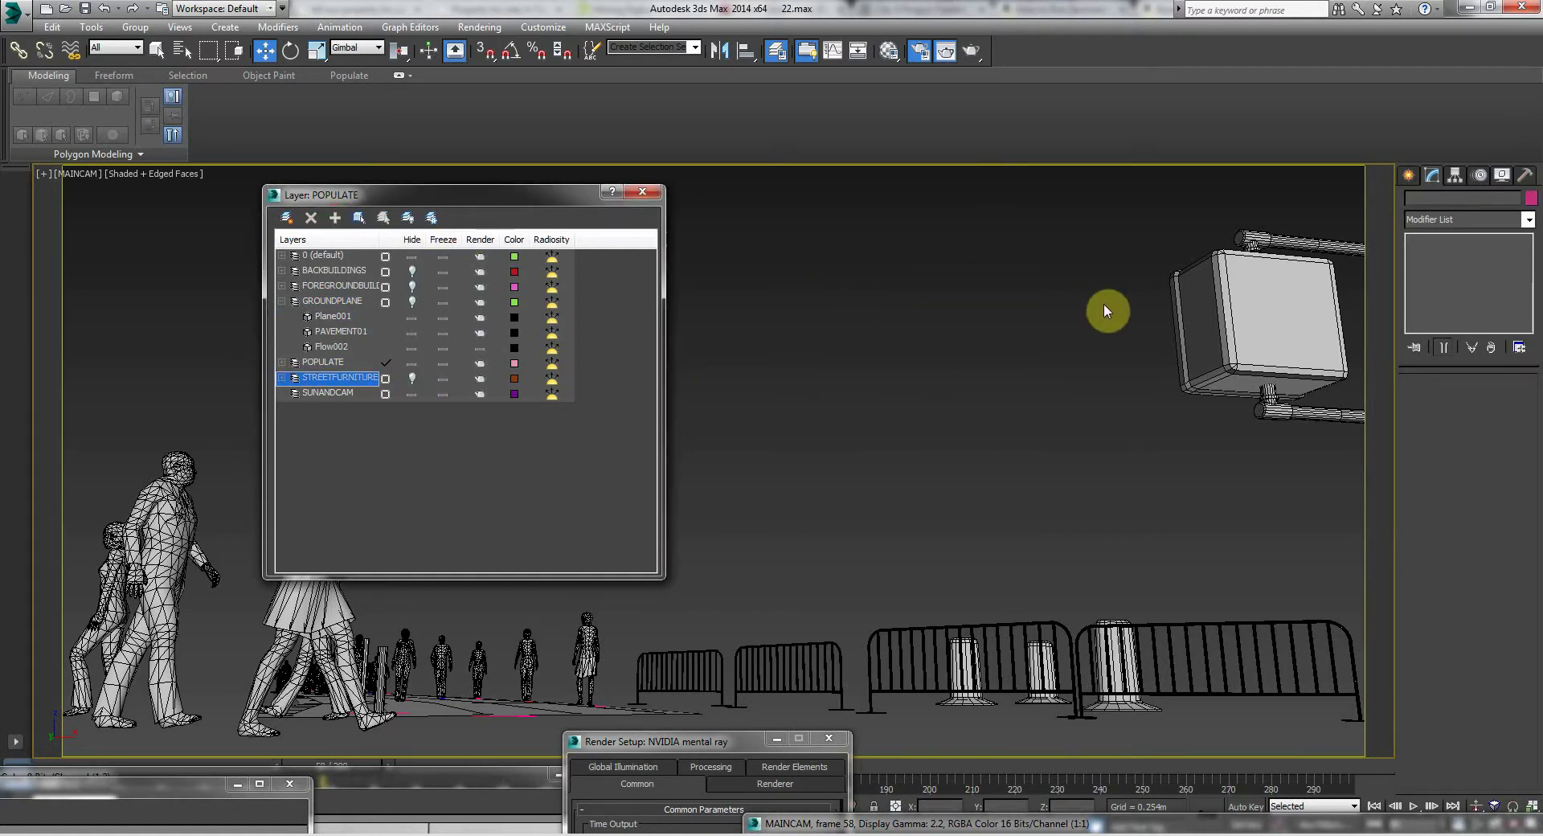
{"action": "left_click", "coordinate": [1260, 309]}
{"action": "left_click", "coordinate": [335, 218]}
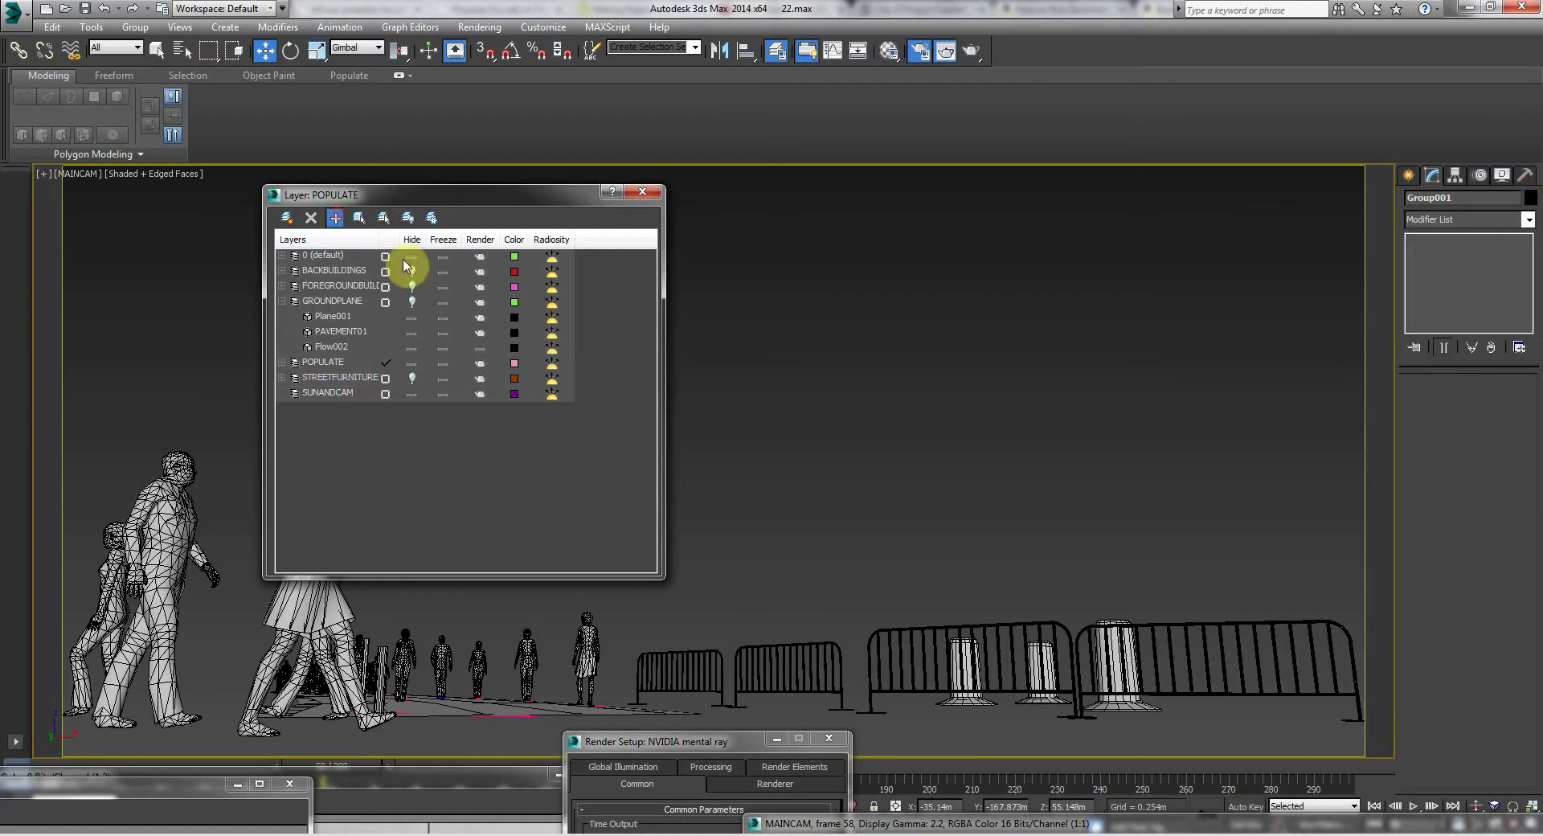
{"action": "left_click_drag", "start_coordinate": [704, 504], "coordinate": [1181, 680]}
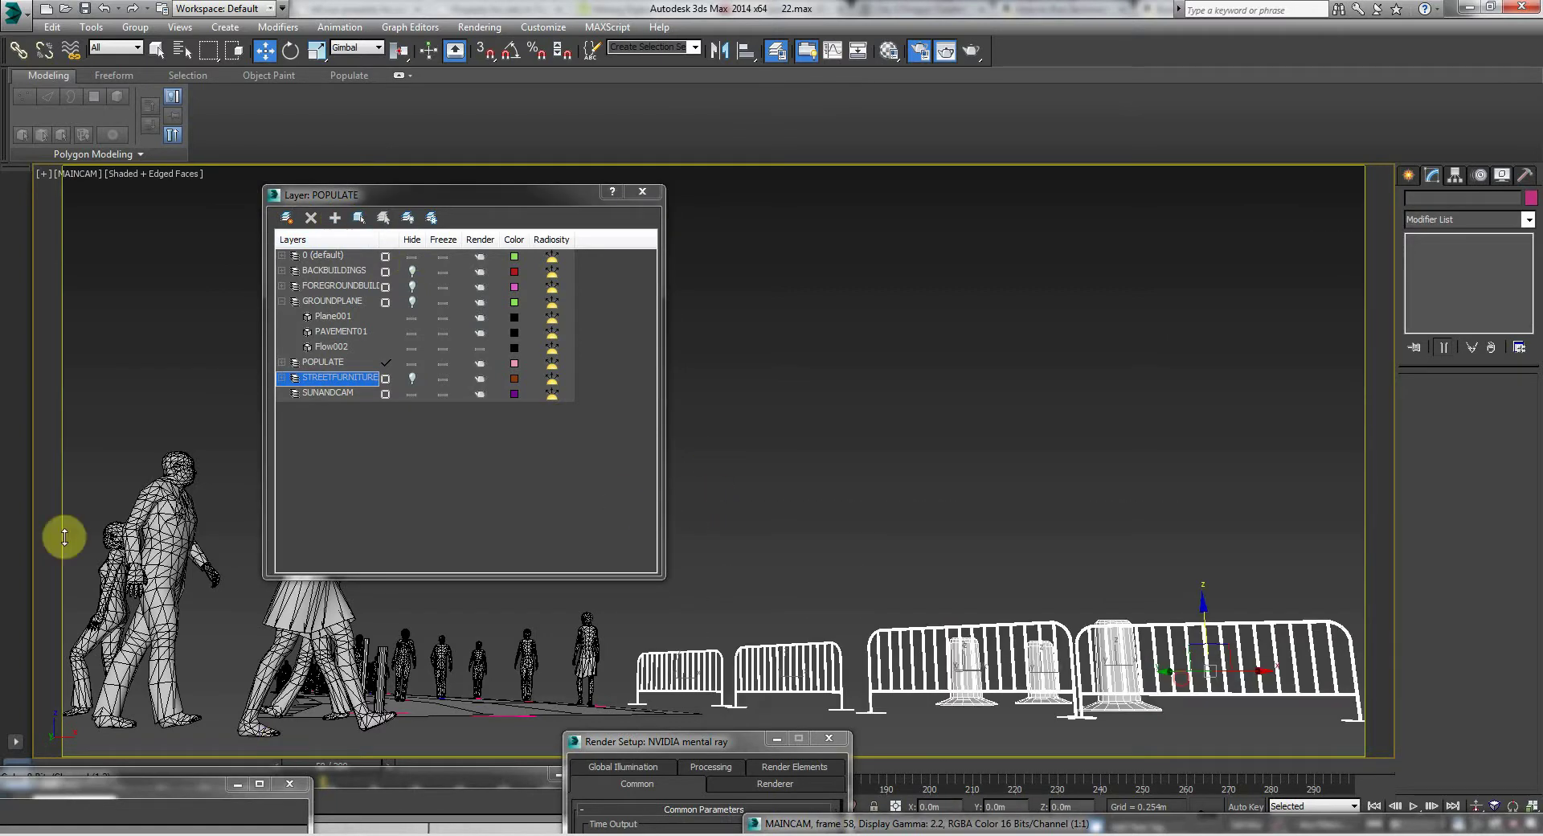
{"action": "left_click", "coordinate": [335, 218]}
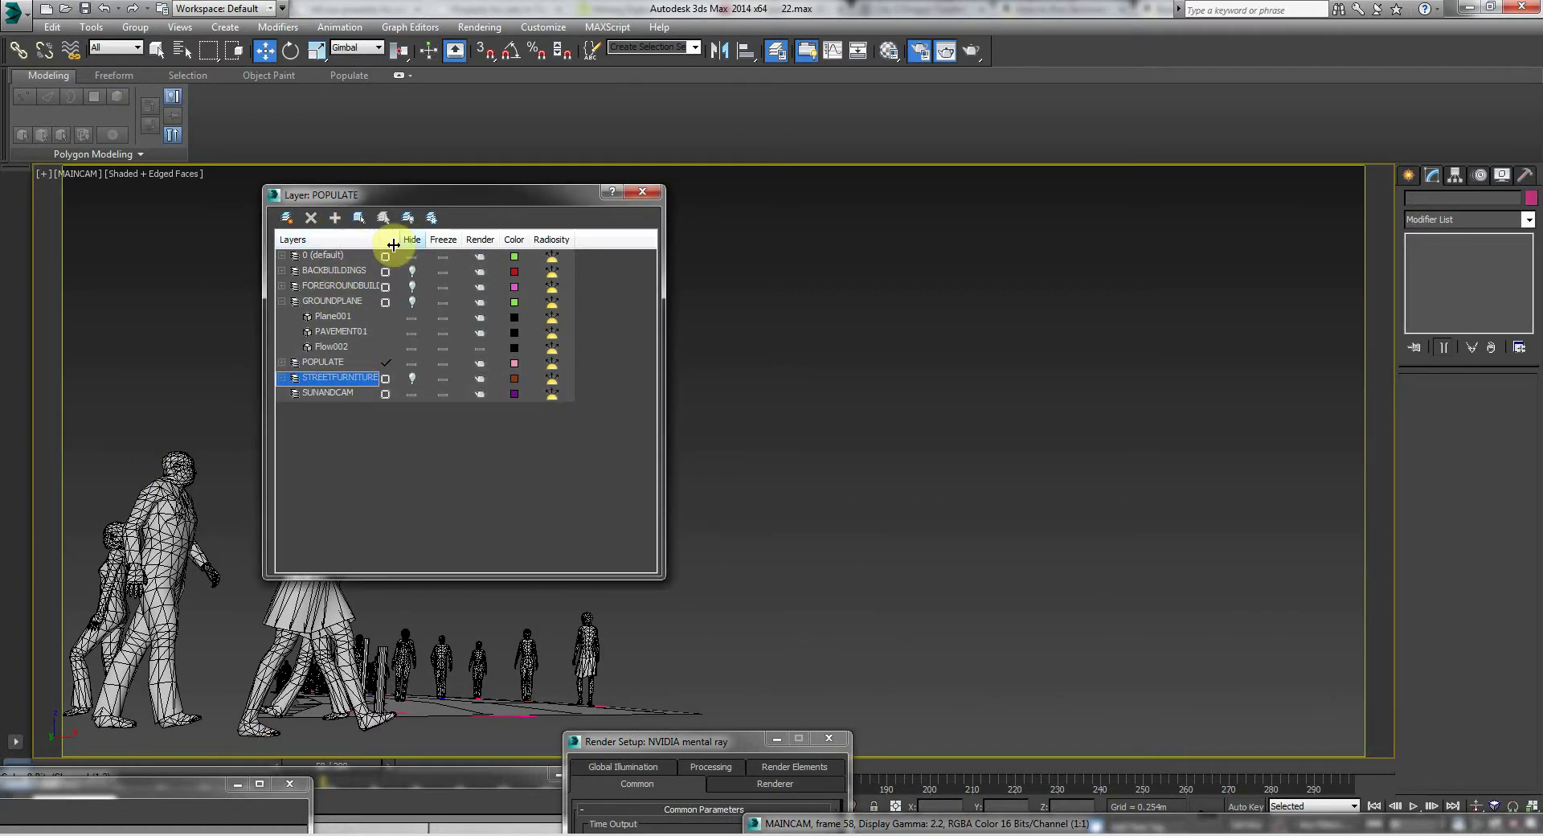
Step: Add the two thin posts behind the walking woman to the STREETFURNITURE layer and return the viewport to the MAINCAM view
{"action": "left_click_drag", "start_coordinate": [378, 195], "coordinate": [989, 272]}
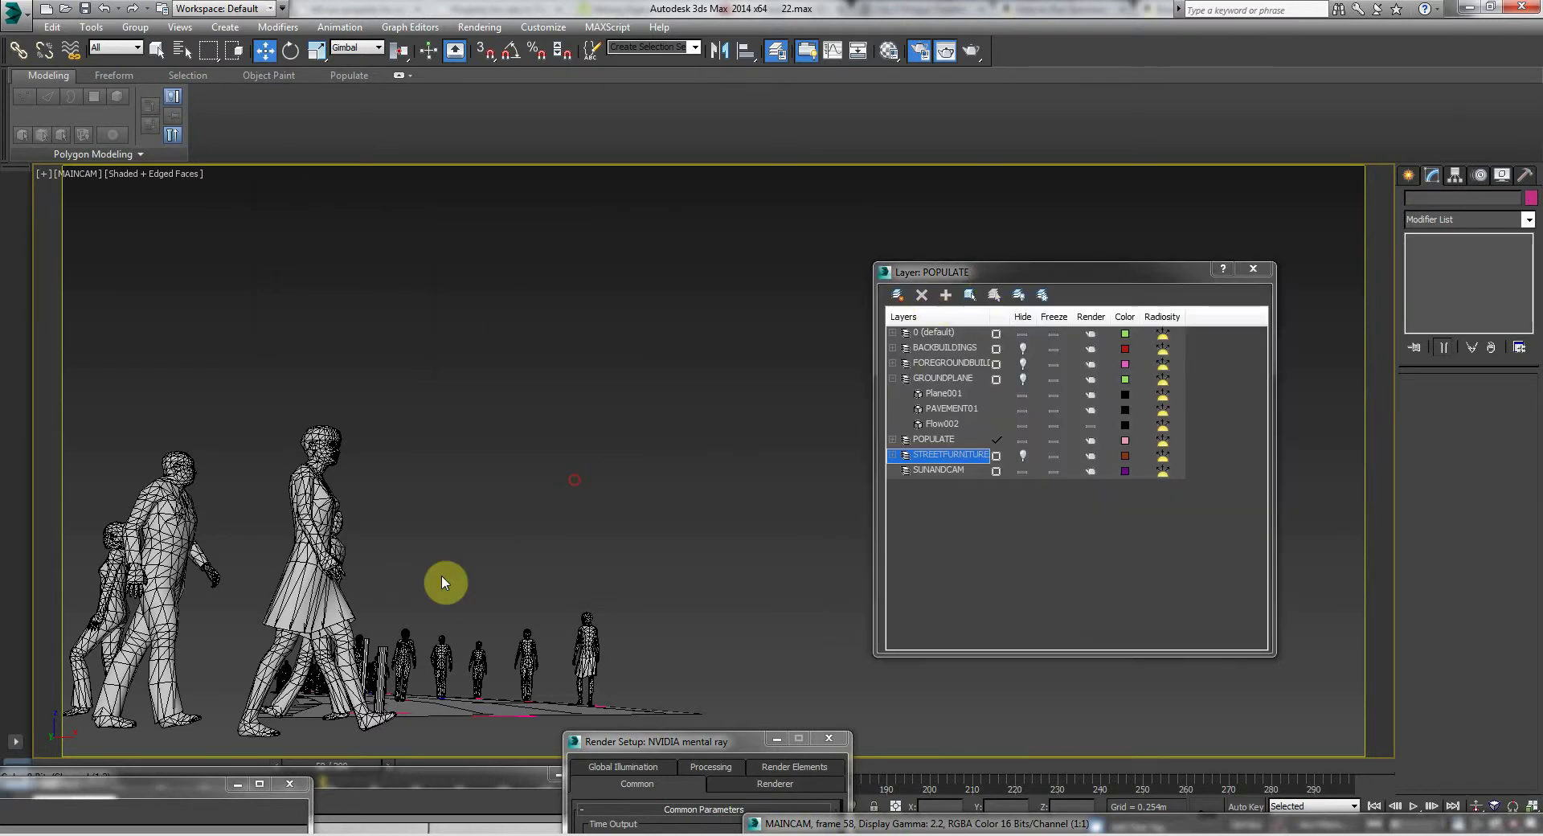
{"action": "left_click", "coordinate": [371, 657]}
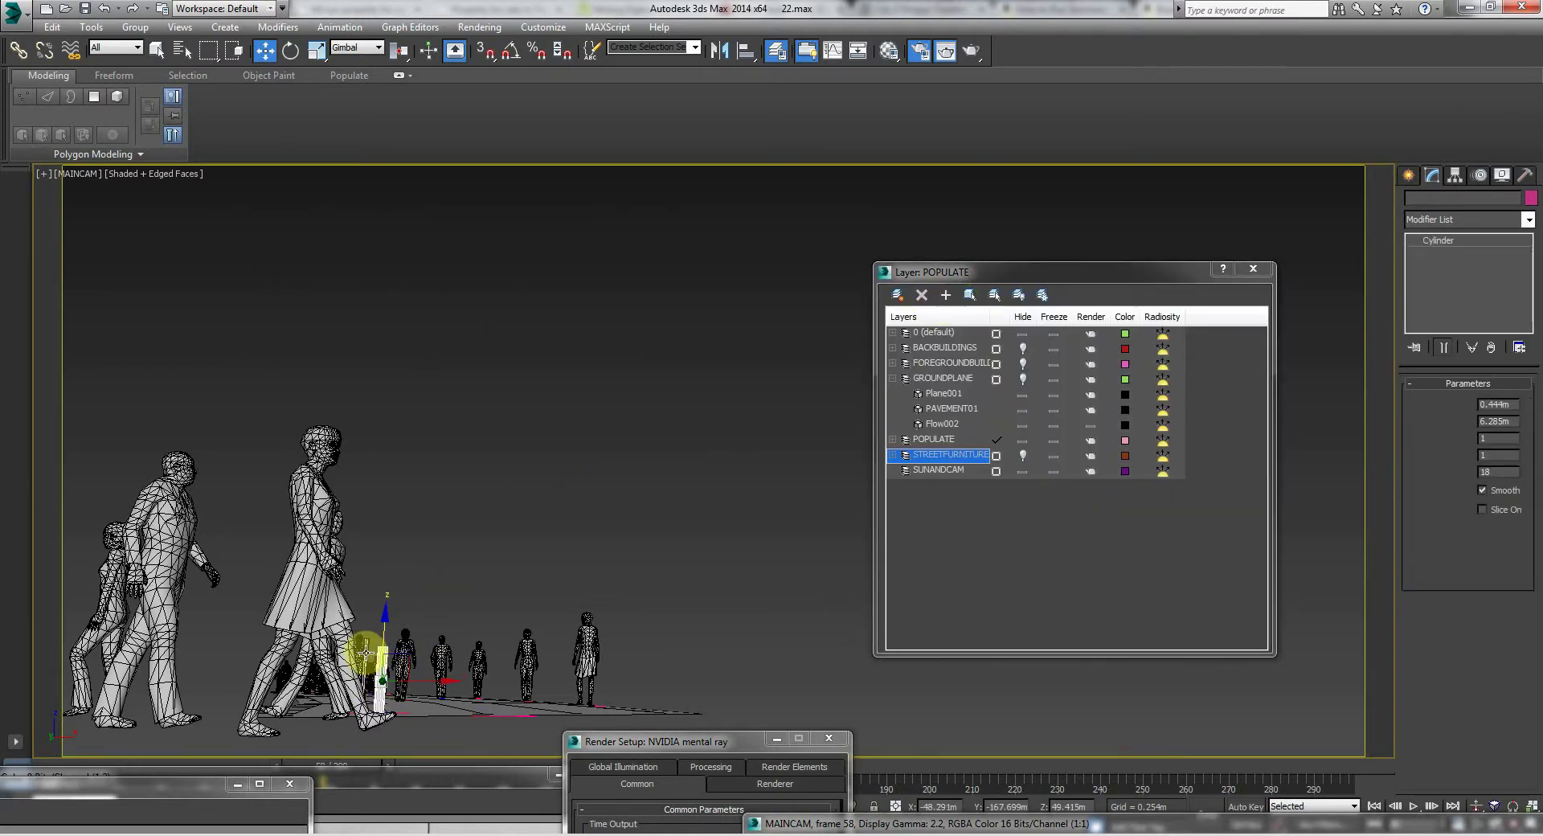
{"action": "left_click", "coordinate": [363, 657], "text": "ctrl"}
{"action": "key", "text": "p"}
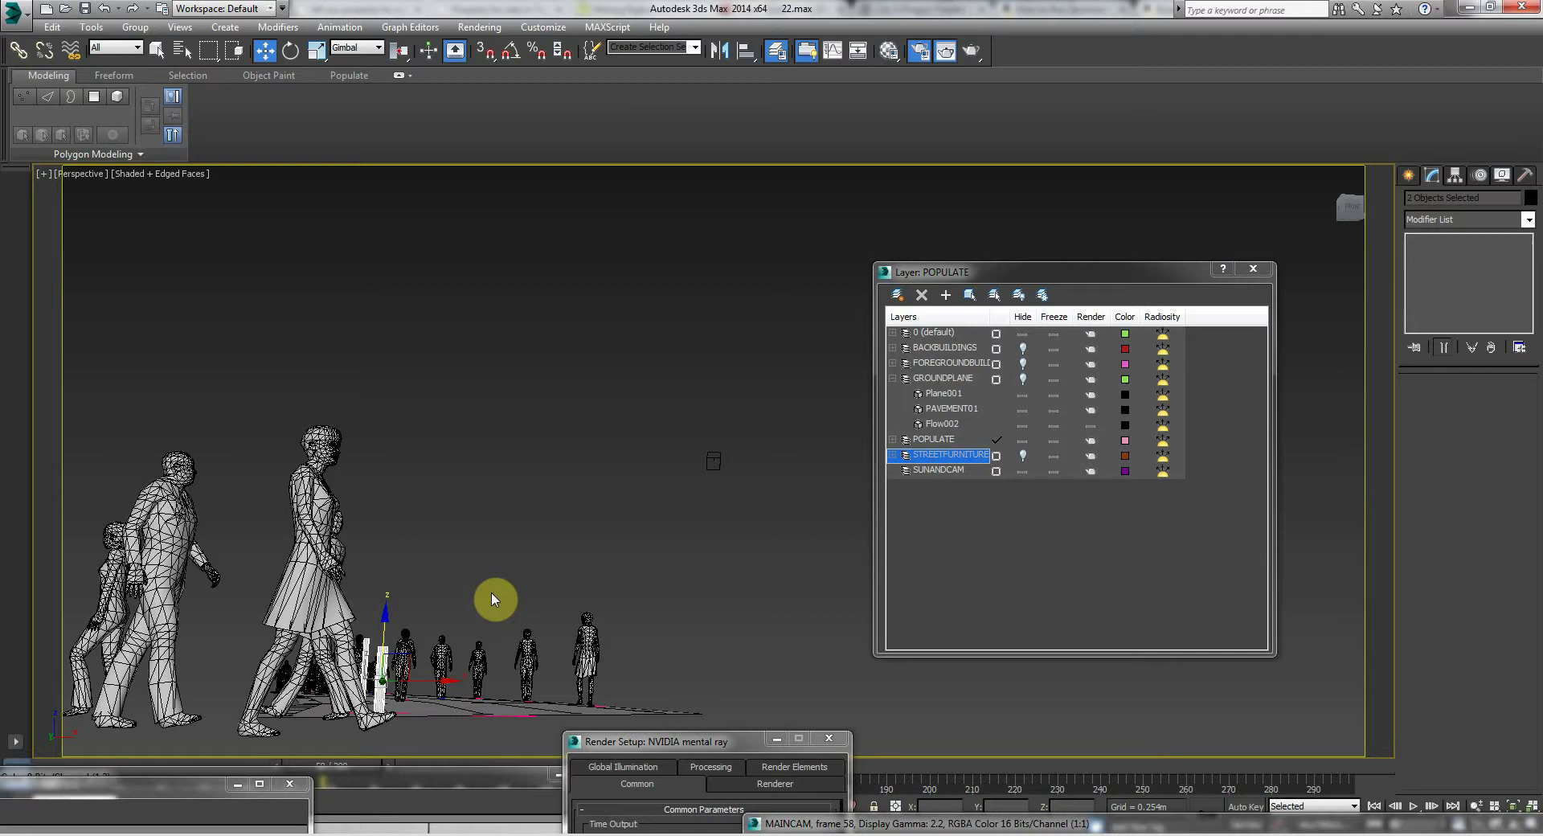
{"action": "middle_click_drag", "start_coordinate": [503, 589], "coordinate": [402, 602]}
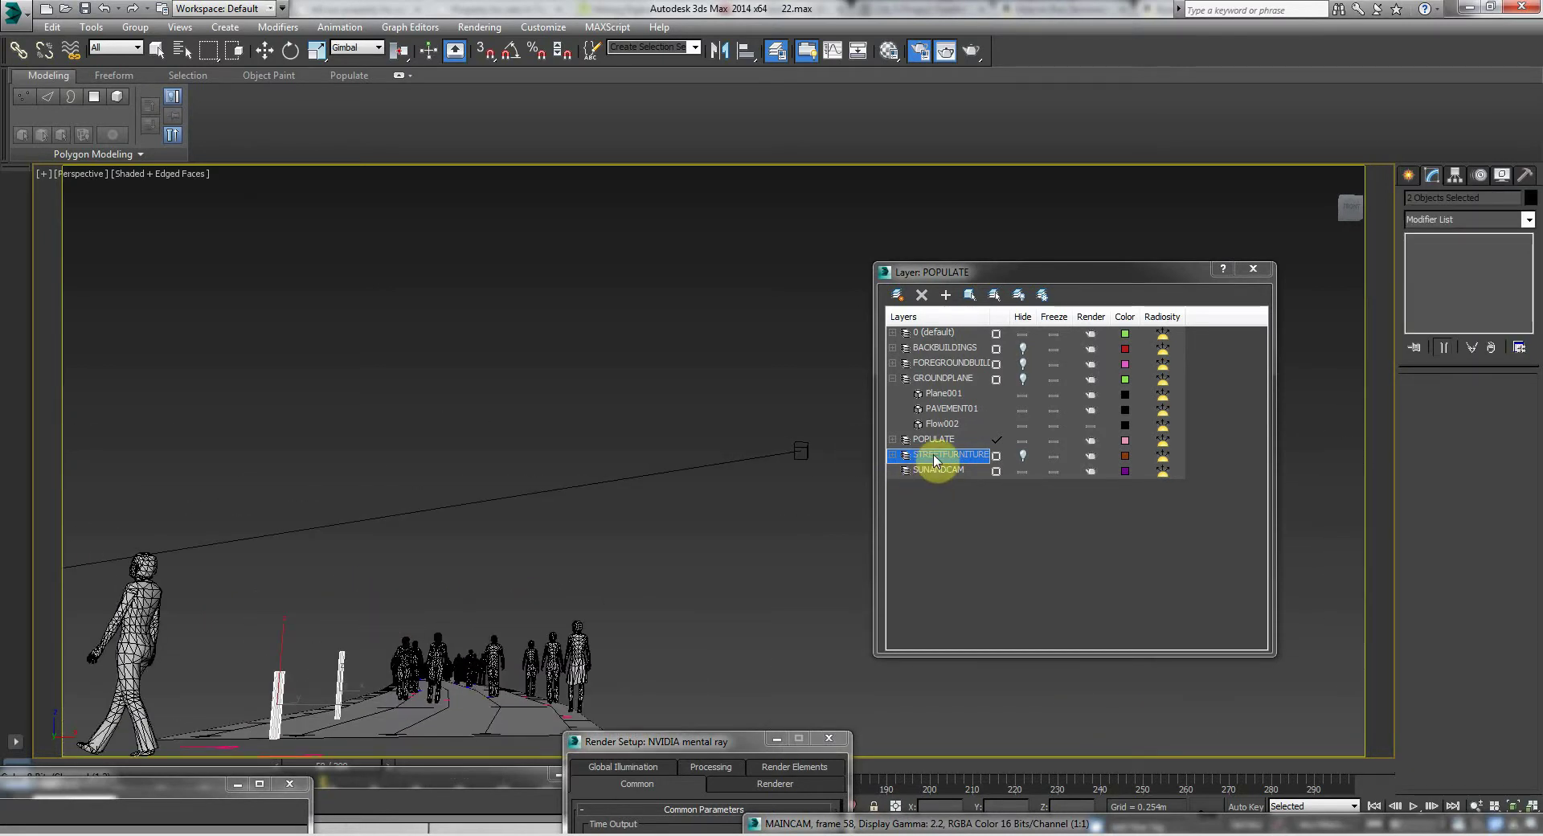
{"action": "left_click", "coordinate": [97, 173]}
{"action": "mouse_move", "coordinate": [127, 193]}
{"action": "left_click", "coordinate": [369, 191]}
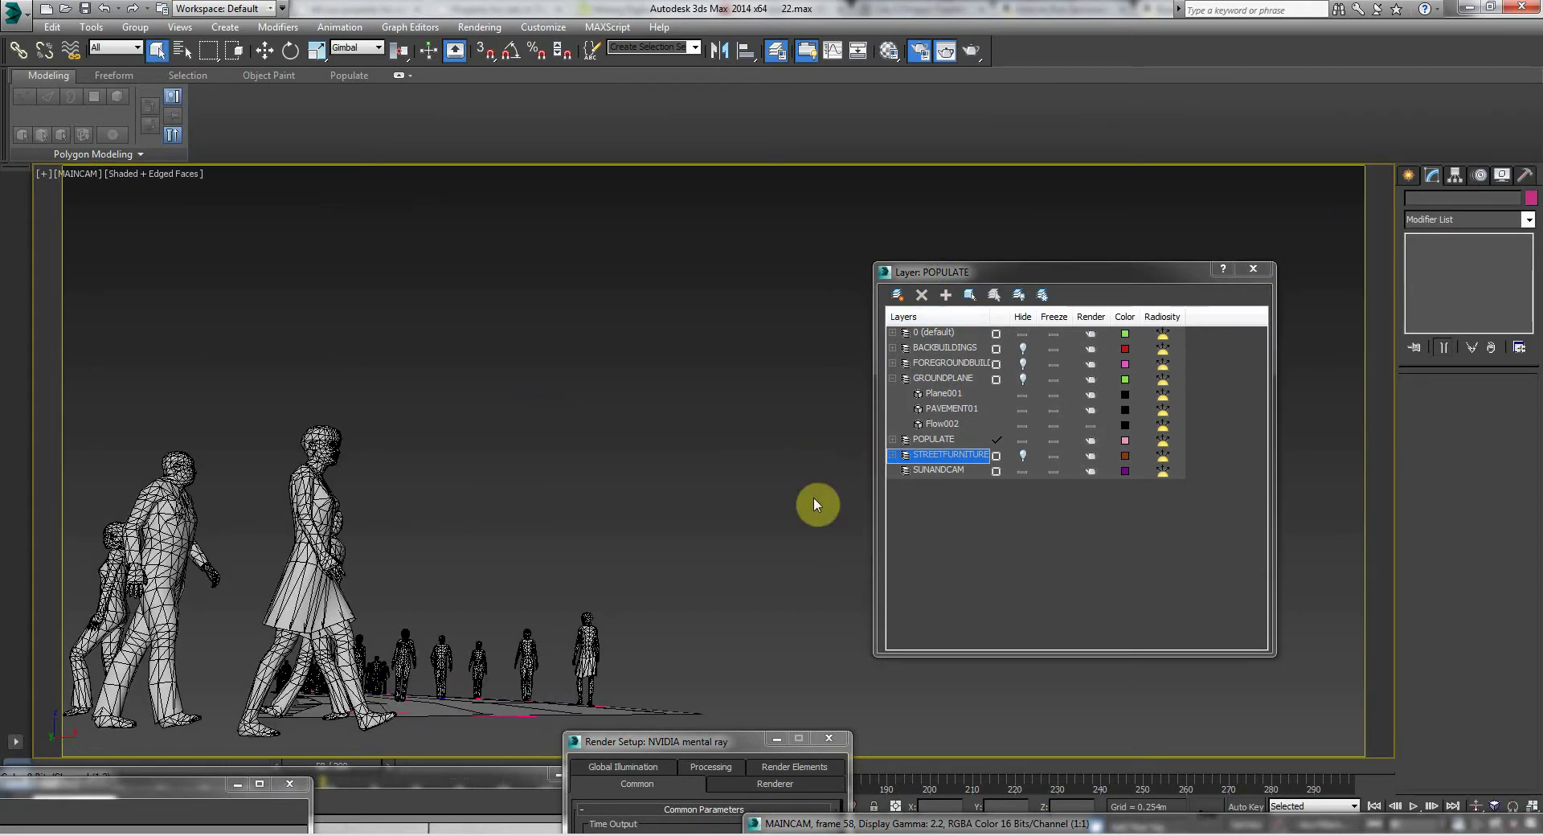
Step: Hide the SUNANDCAM layer and switch from the single camera view to the four-viewport layout
{"action": "left_click", "coordinate": [1022, 470]}
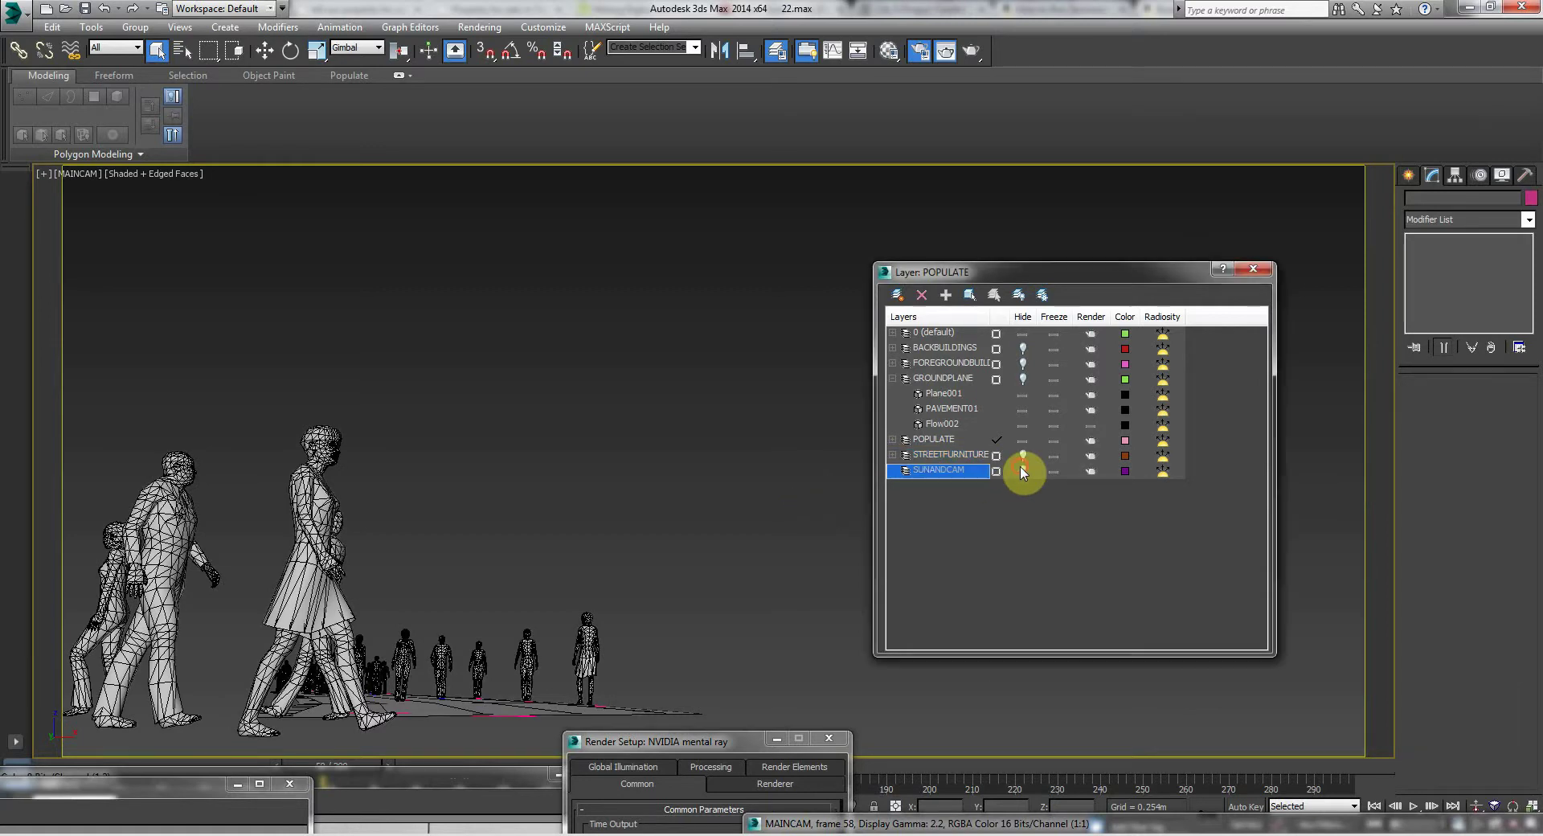
{"action": "left_click_drag", "start_coordinate": [1531, 826], "coordinate": [1083, 833]}
{"action": "left_click", "coordinate": [1534, 825]}
{"action": "left_click", "coordinate": [336, 377]}
{"action": "left_click", "coordinate": [631, 232]}
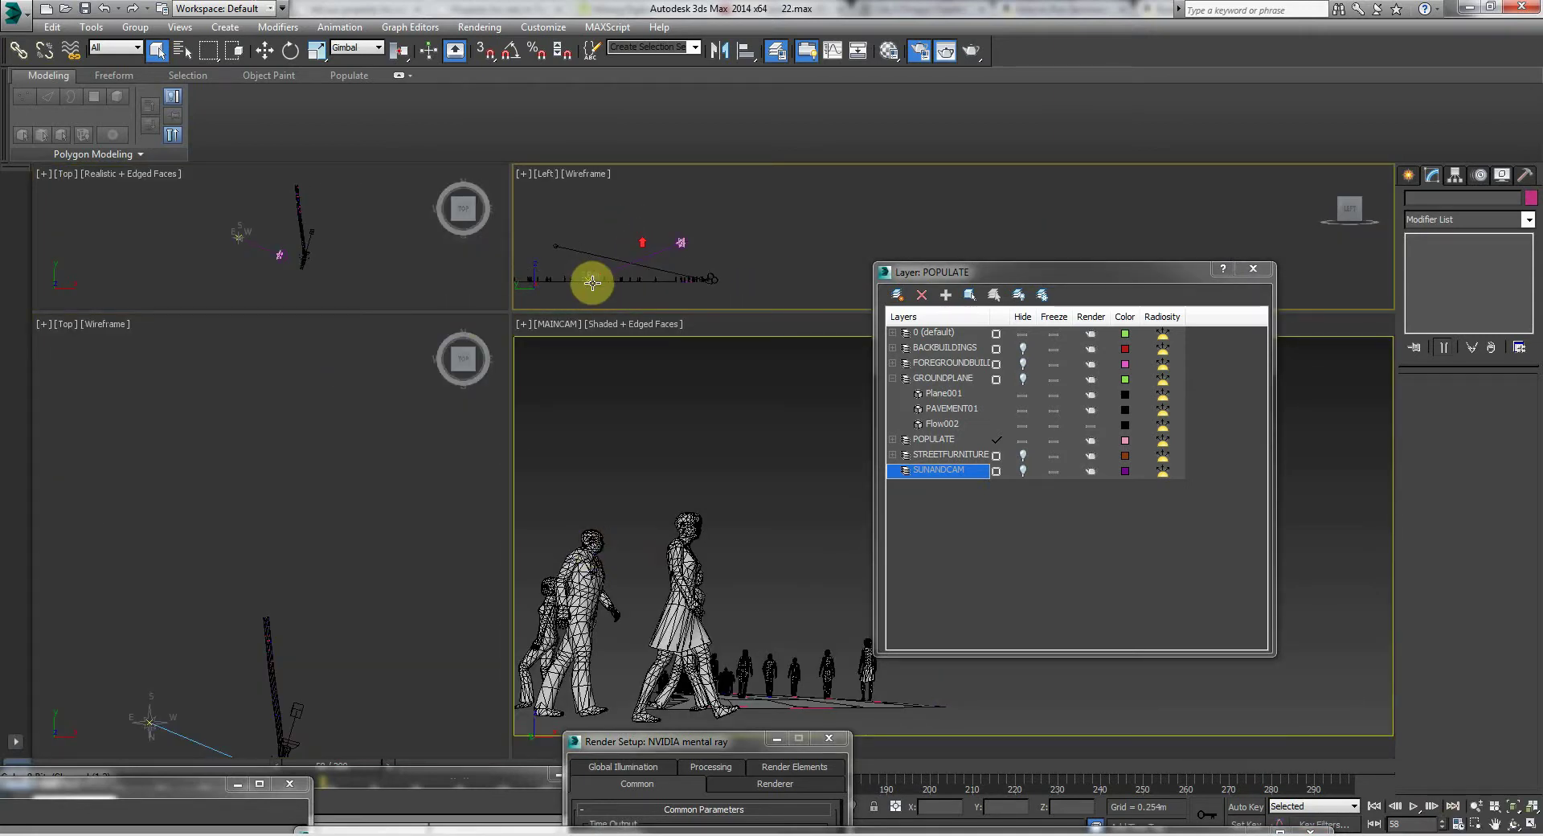
Step: Add the compass and the sun to the SUNANDCAM layer, keeping that layer visible but frozen
{"action": "left_click", "coordinate": [589, 277]}
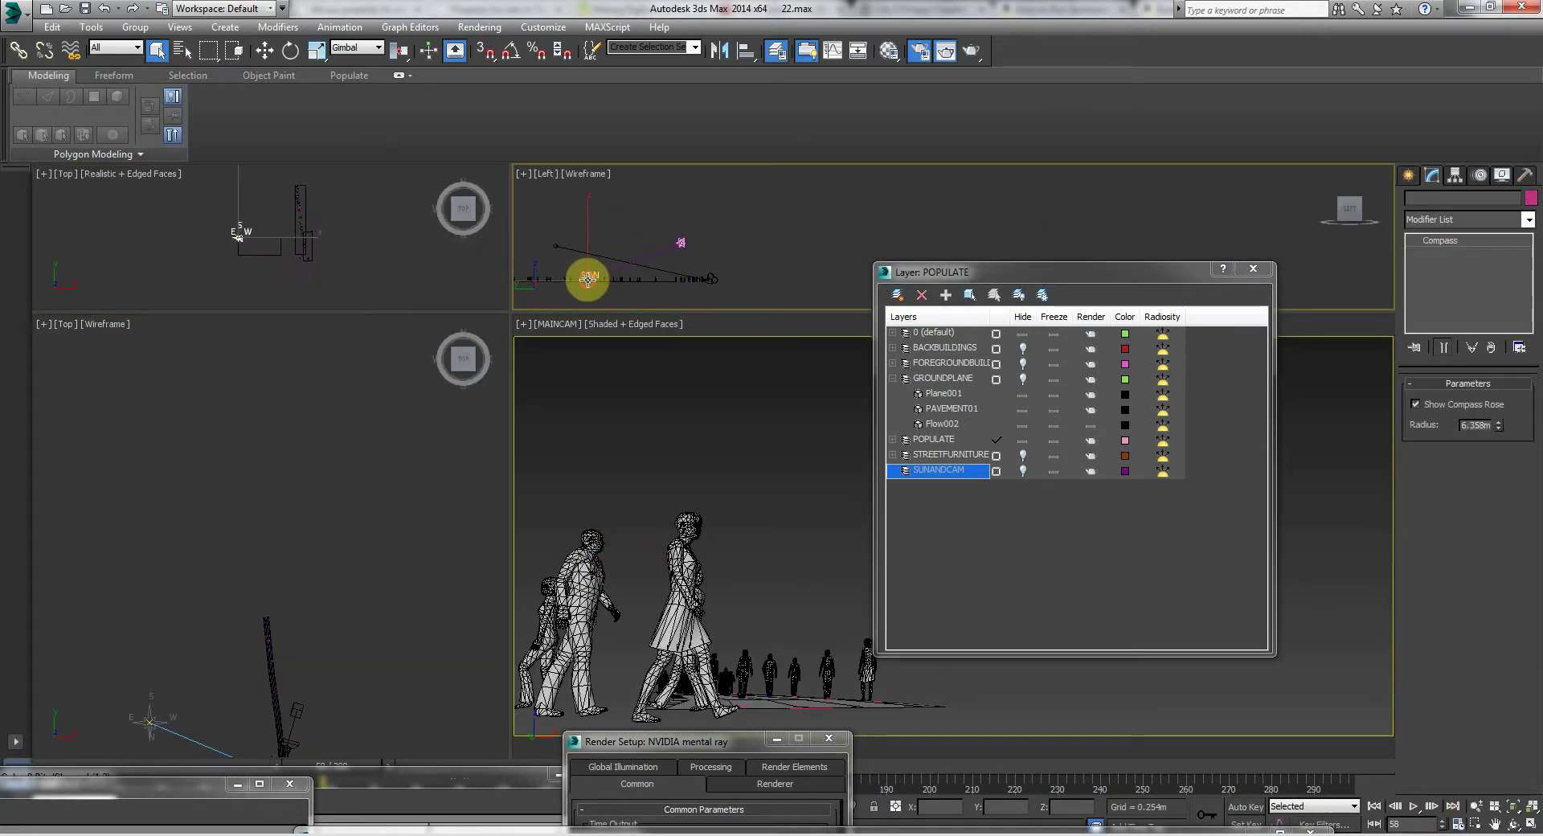
{"action": "left_click", "coordinate": [684, 244]}
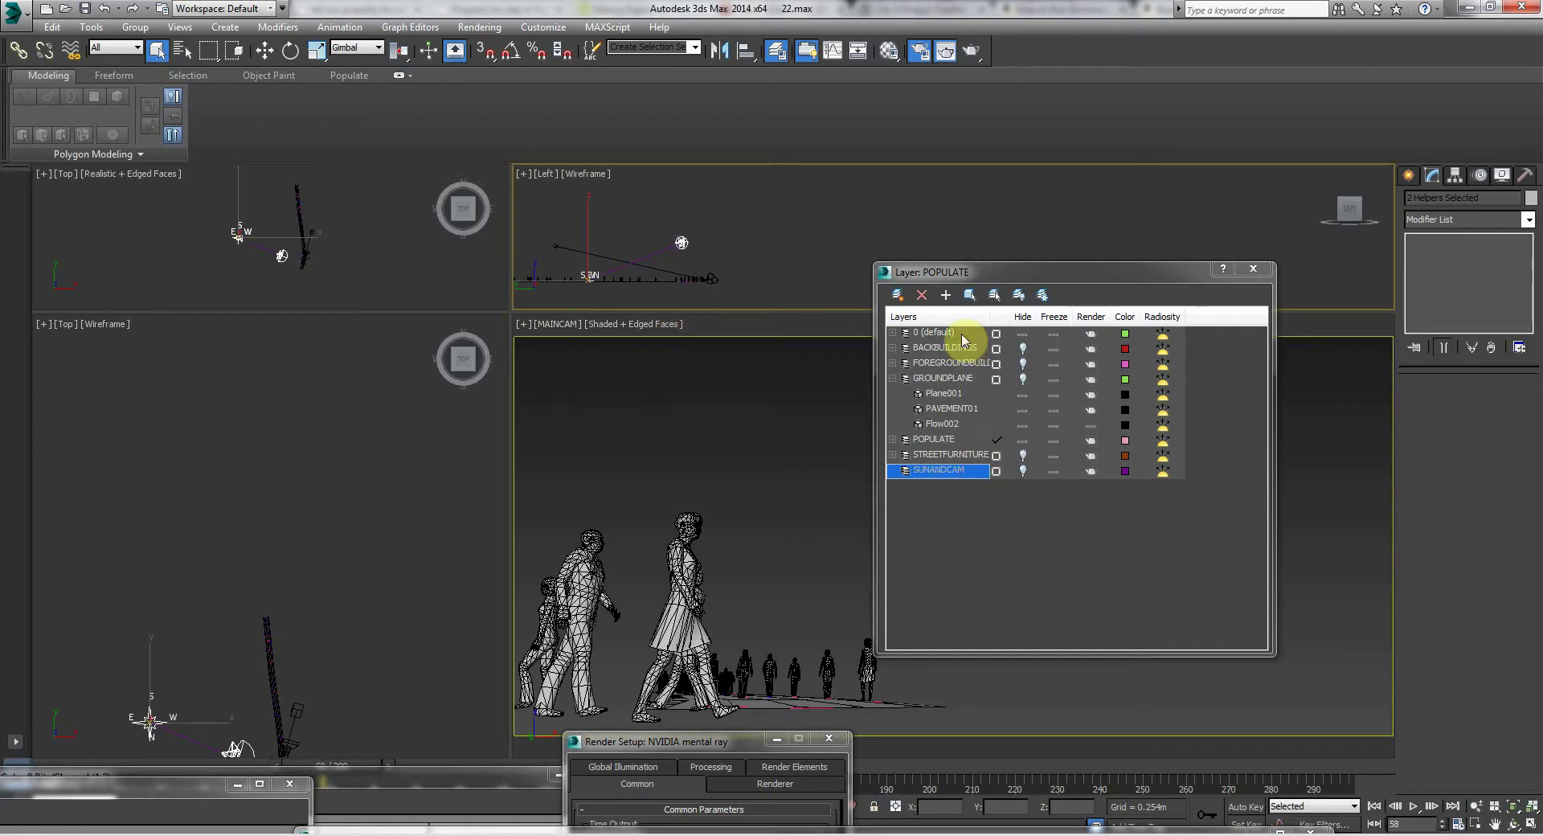
{"action": "left_click", "coordinate": [945, 295]}
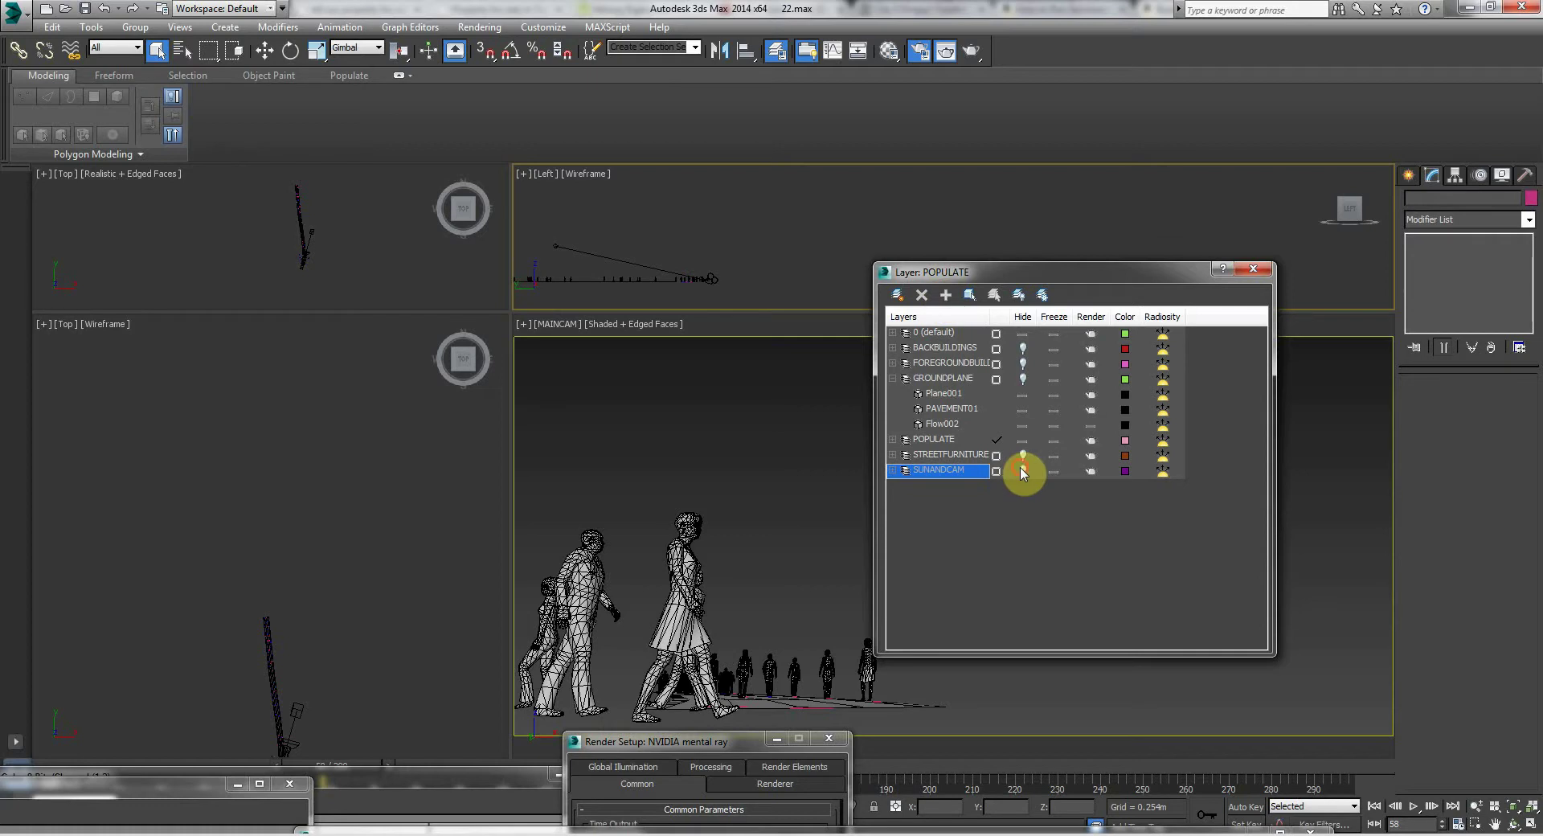
{"action": "left_click", "coordinate": [1052, 471]}
Step: Select the MAINCAM camera's target in the top view and add it to the SUNANDCAM layer
{"action": "scroll", "coordinate": [312, 583], "scroll_direction": "down", "scroll_amount": 2}
{"action": "scroll", "coordinate": [257, 646], "scroll_direction": "up", "scroll_amount": 2}
{"action": "middle_click_drag", "start_coordinate": [277, 652], "coordinate": [277, 433]}
{"action": "scroll", "coordinate": [279, 435], "scroll_direction": "up", "scroll_amount": 2}
{"action": "scroll", "coordinate": [323, 526], "scroll_direction": "up", "scroll_amount": 3}
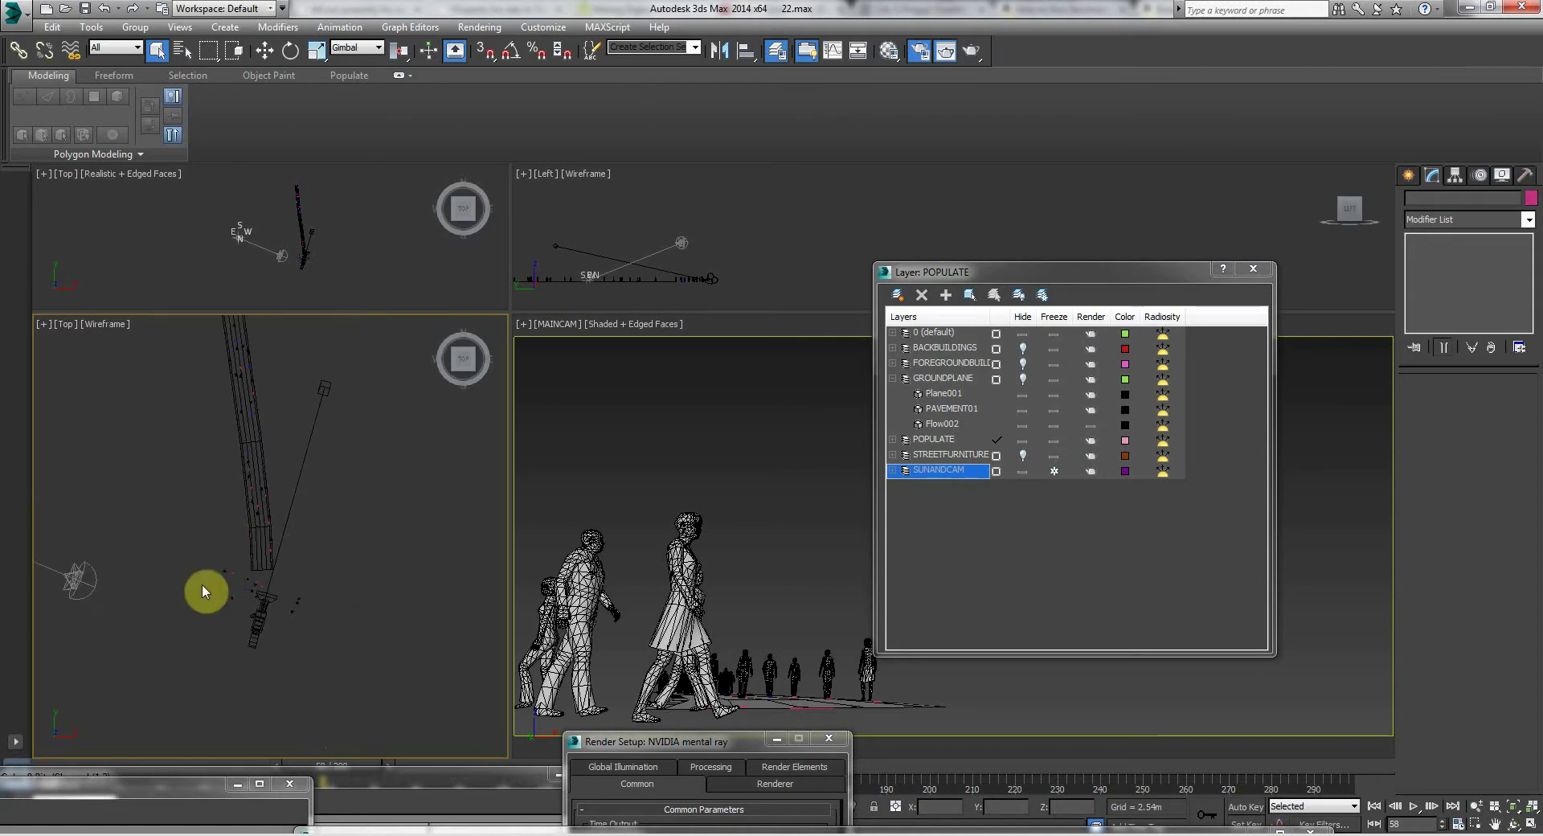
{"action": "left_click", "coordinate": [251, 625]}
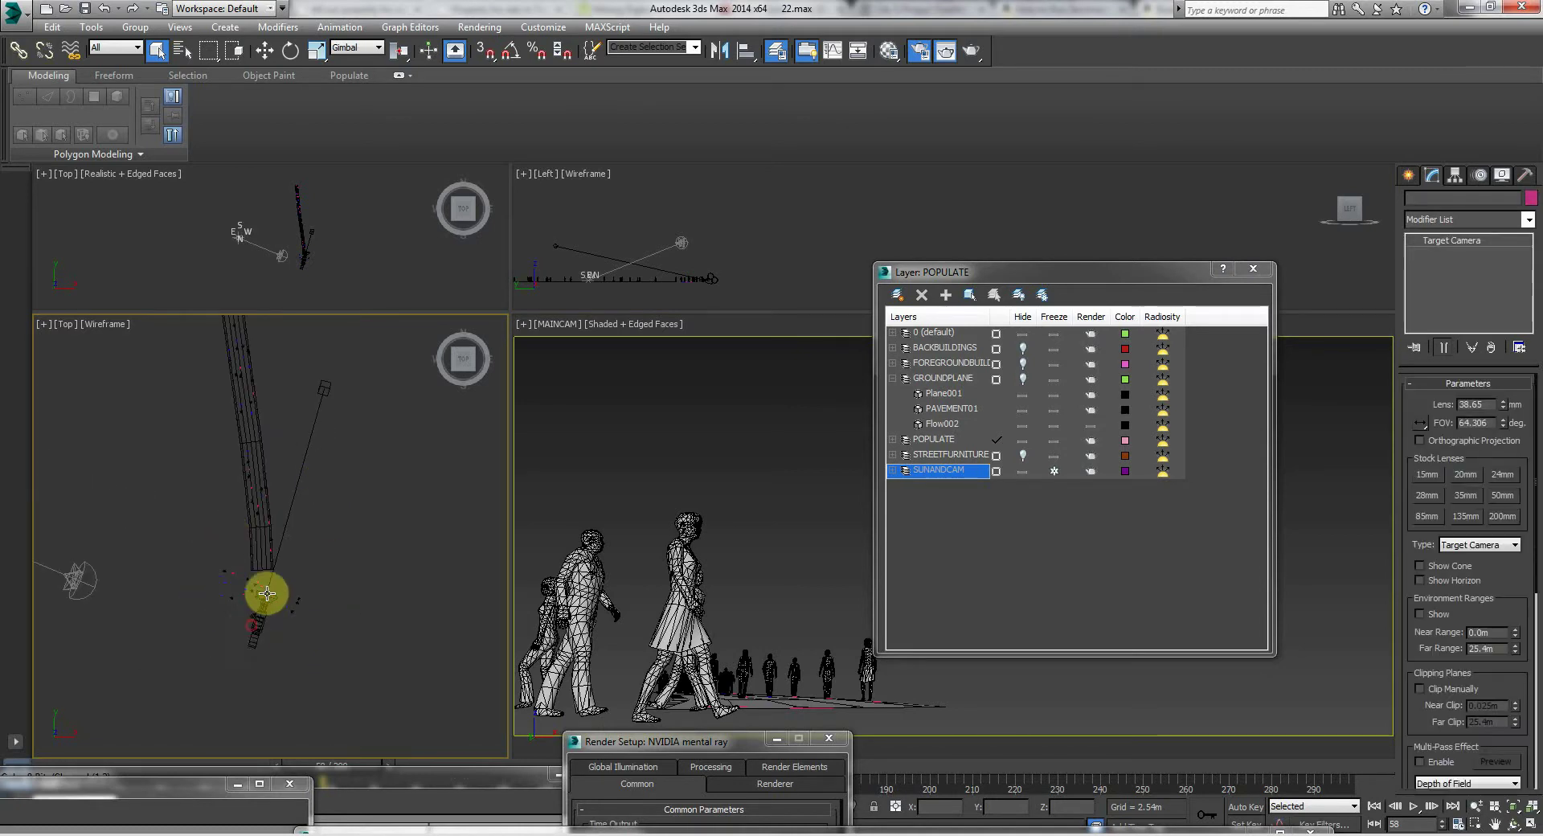
{"action": "left_click", "coordinate": [335, 438]}
{"action": "left_click", "coordinate": [321, 392]}
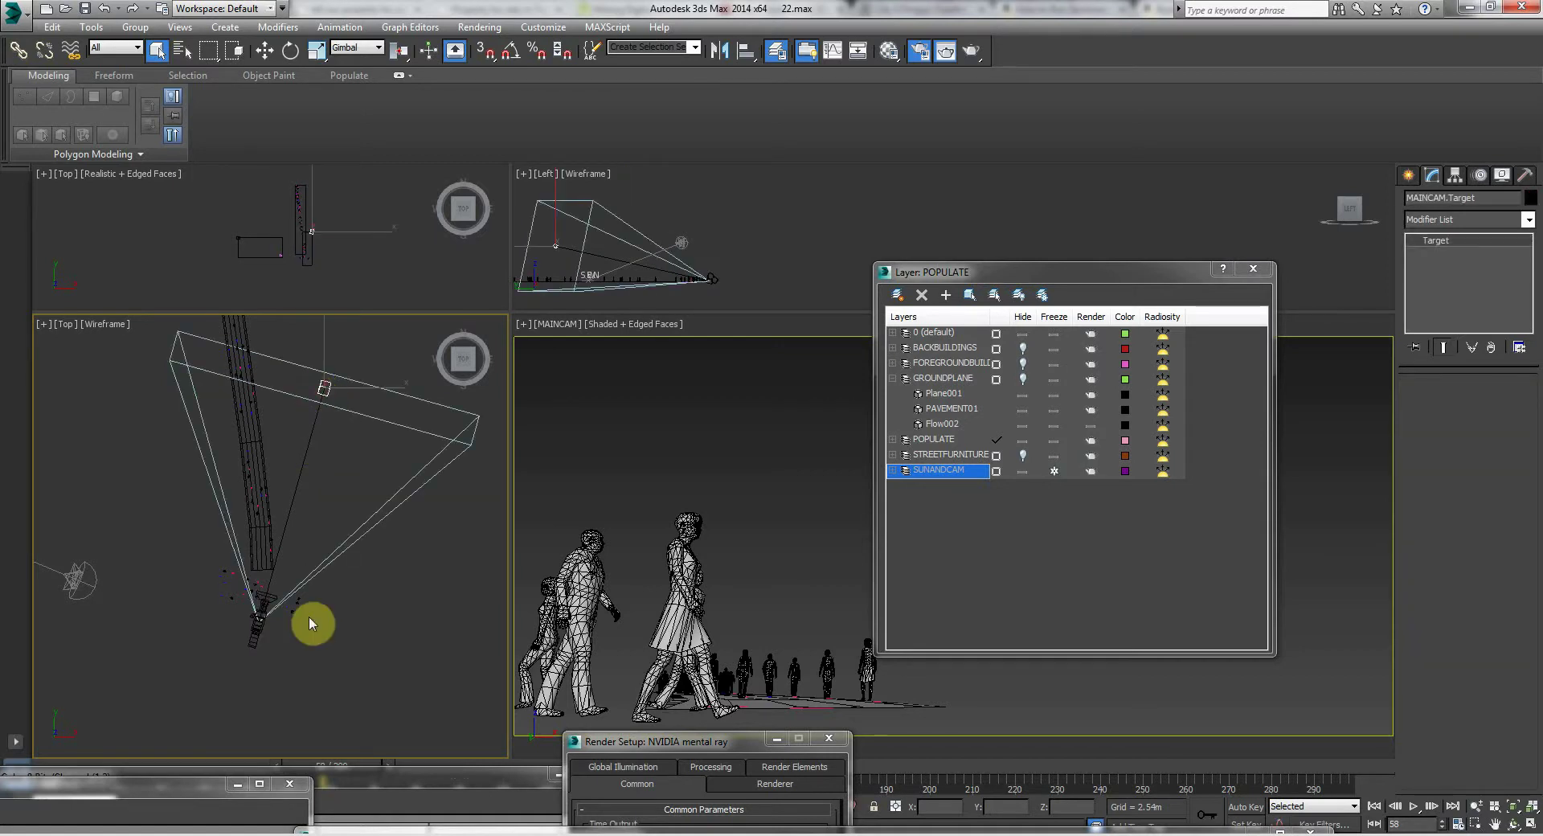
{"action": "left_click", "coordinate": [258, 637]}
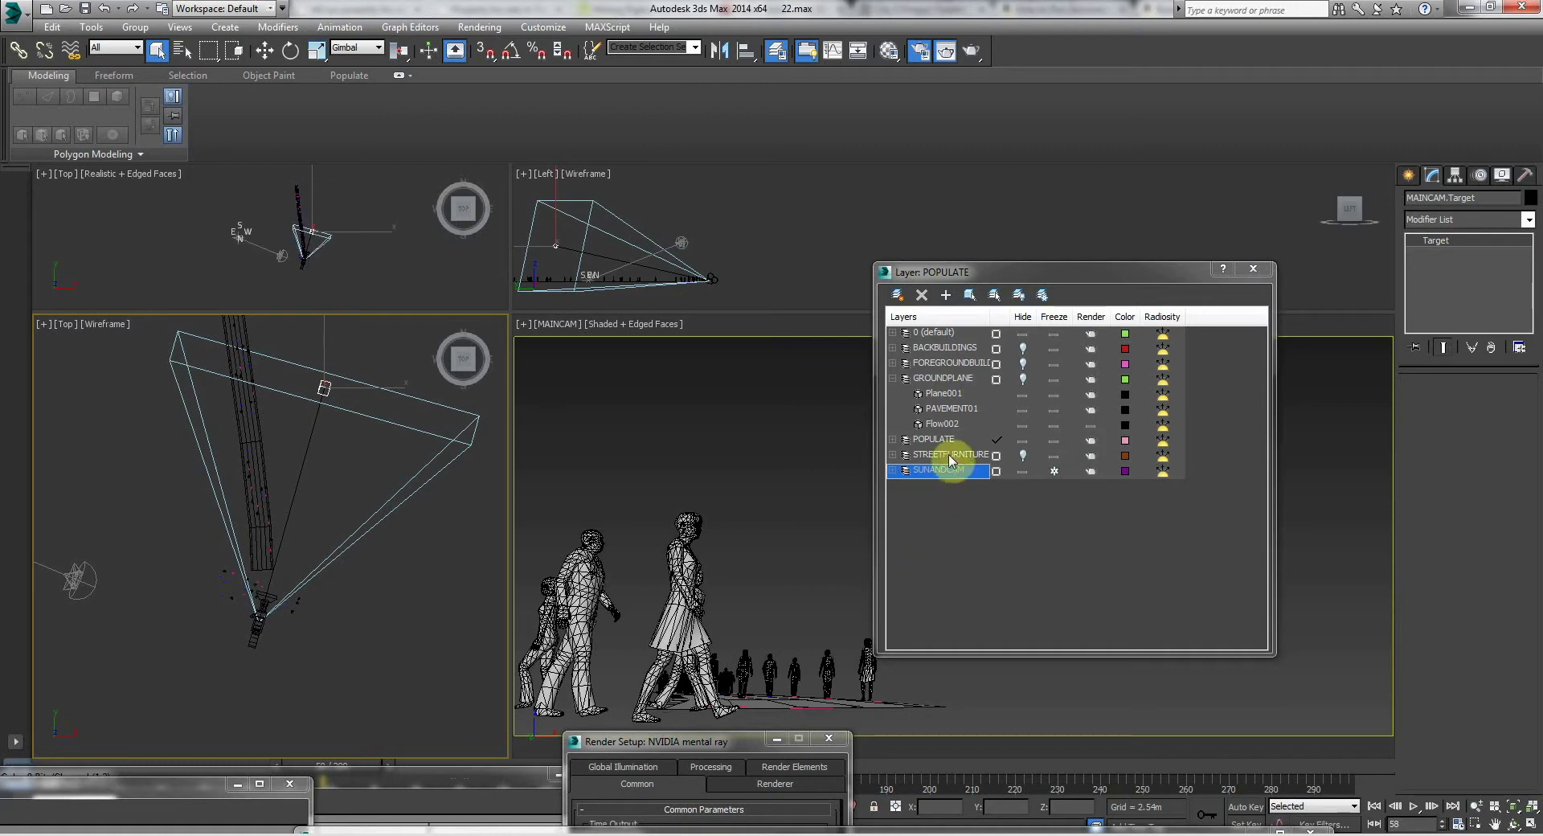
{"action": "left_click", "coordinate": [942, 297]}
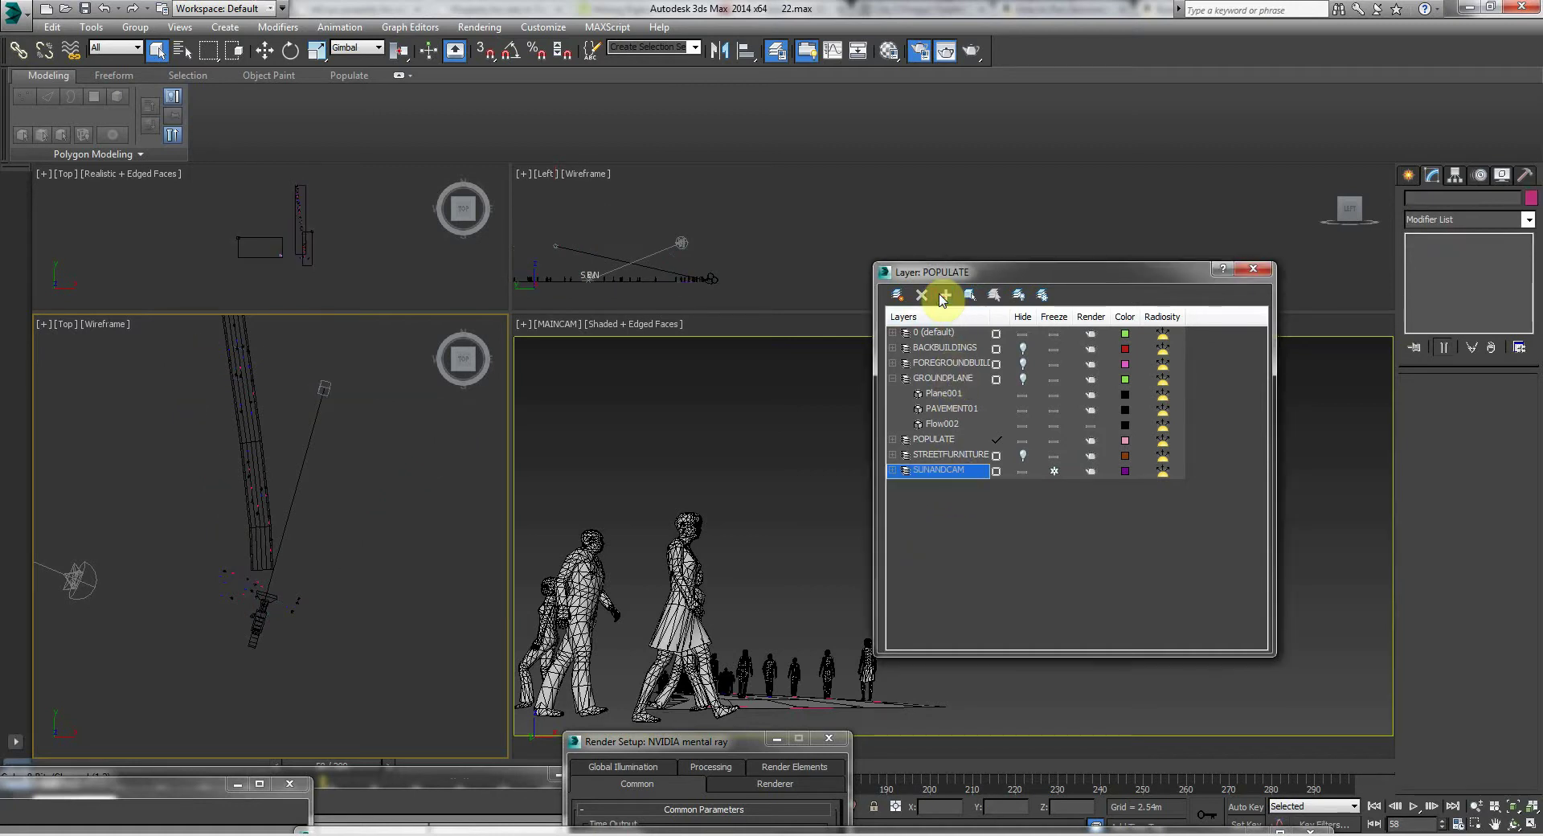
Step: Select all remaining unfrozen objects around the pedestrian path in the top view, add them to the POPULATE layer and hide that layer
{"action": "left_click", "coordinate": [336, 591]}
{"action": "left_click", "coordinate": [710, 496]}
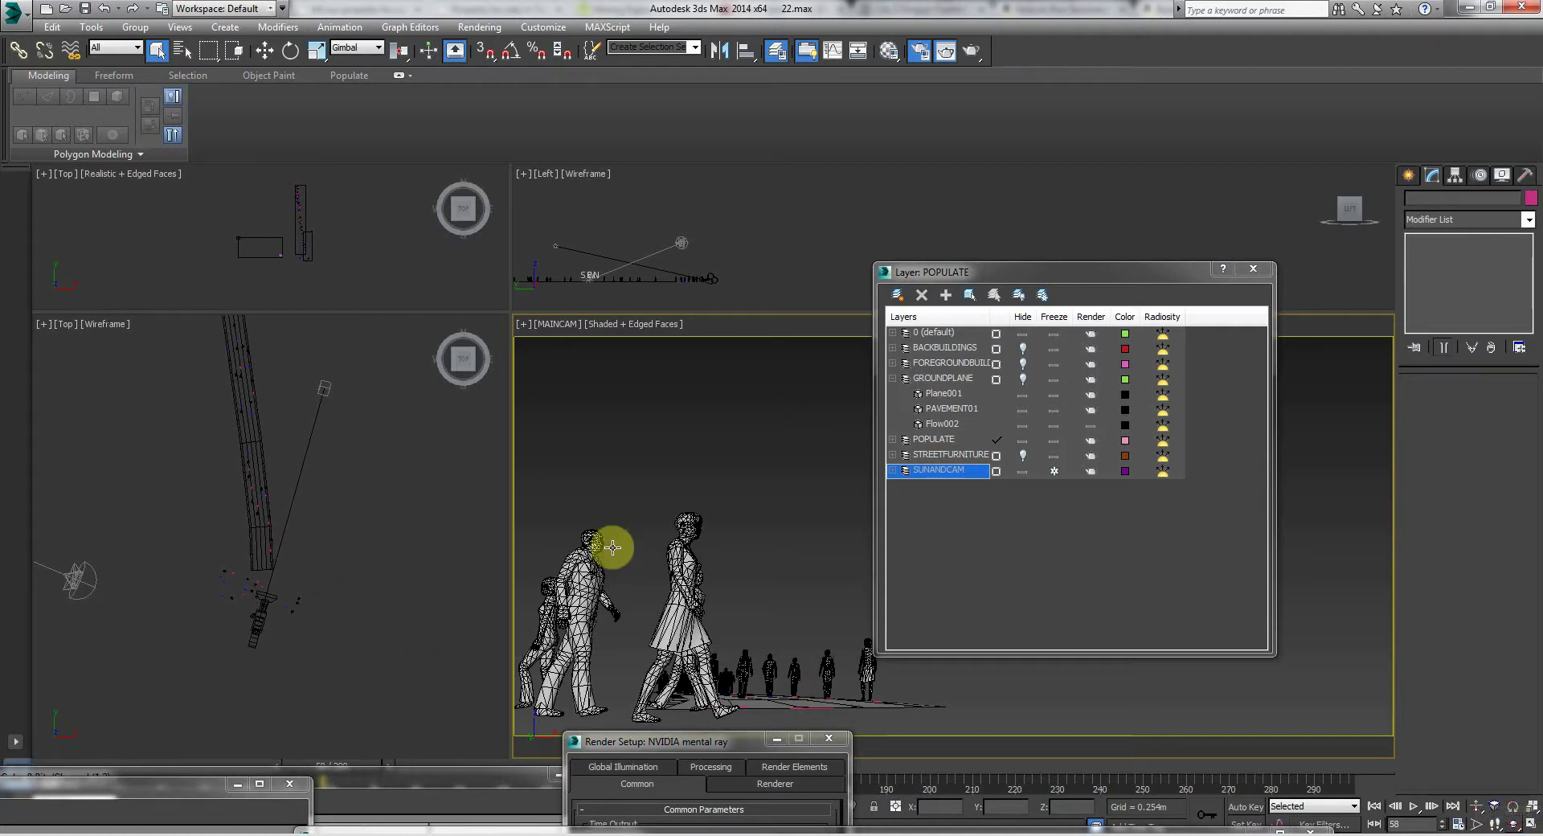
{"action": "middle_click_drag", "start_coordinate": [292, 469], "coordinate": [298, 614]}
{"action": "scroll", "coordinate": [297, 606], "scroll_direction": "down", "scroll_amount": 5}
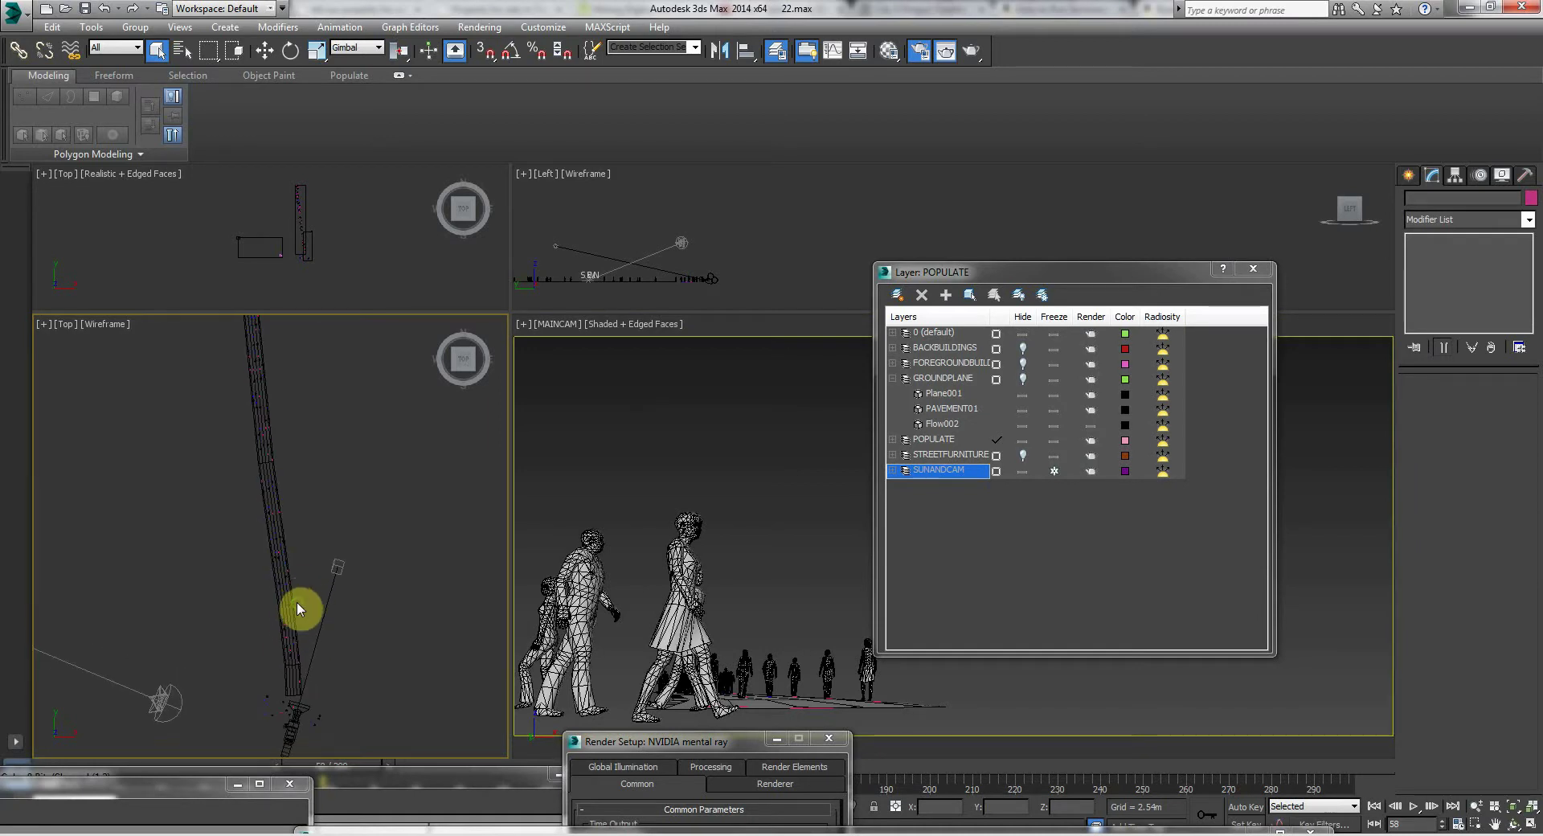
{"action": "left_click_drag", "start_coordinate": [360, 691], "coordinate": [361, 693]}
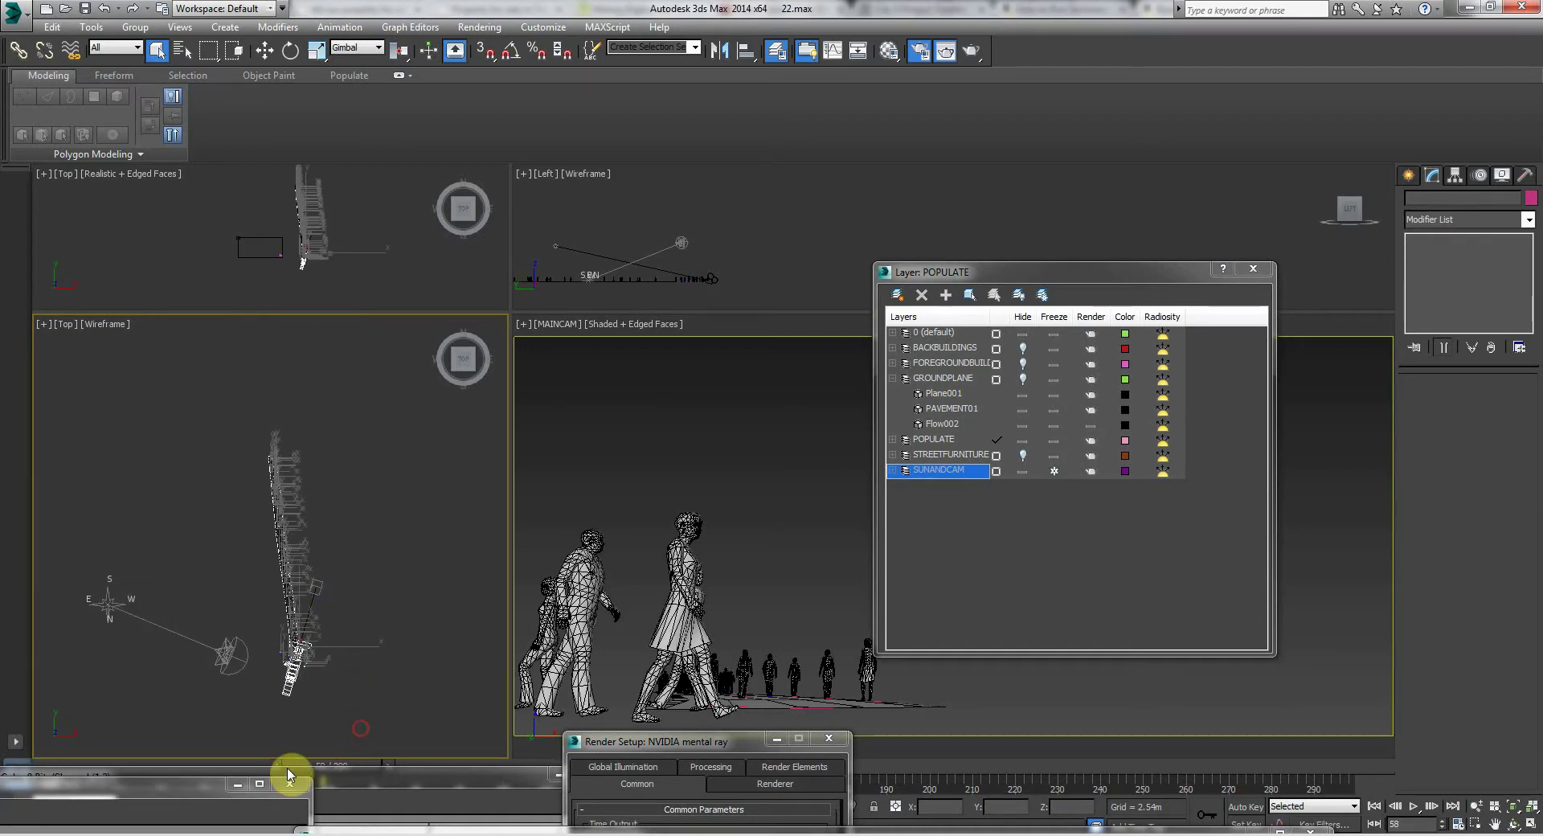
{"action": "left_click", "coordinate": [933, 440]}
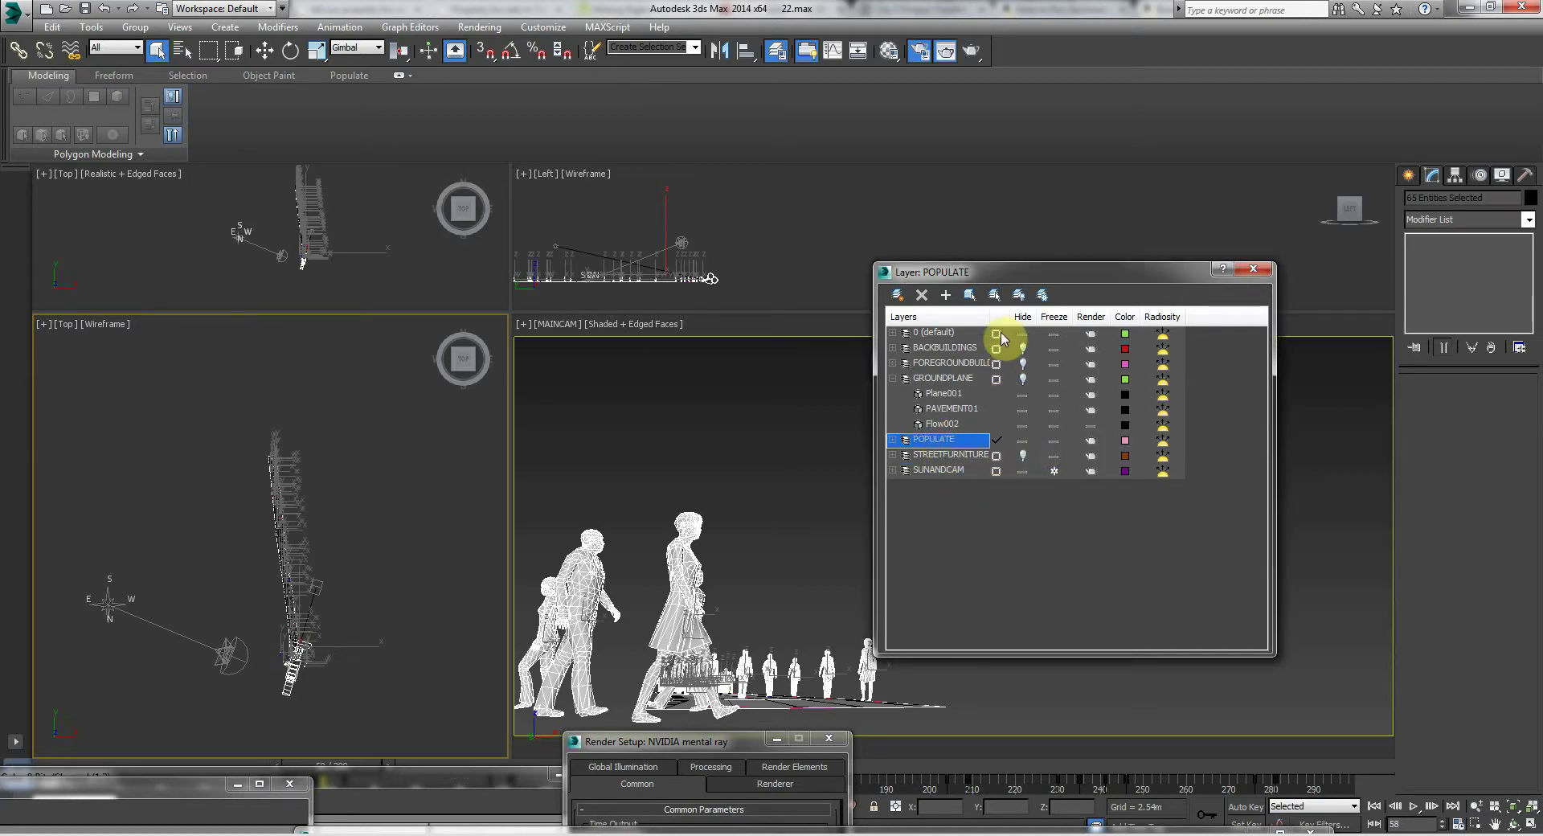
{"action": "left_click", "coordinate": [945, 295]}
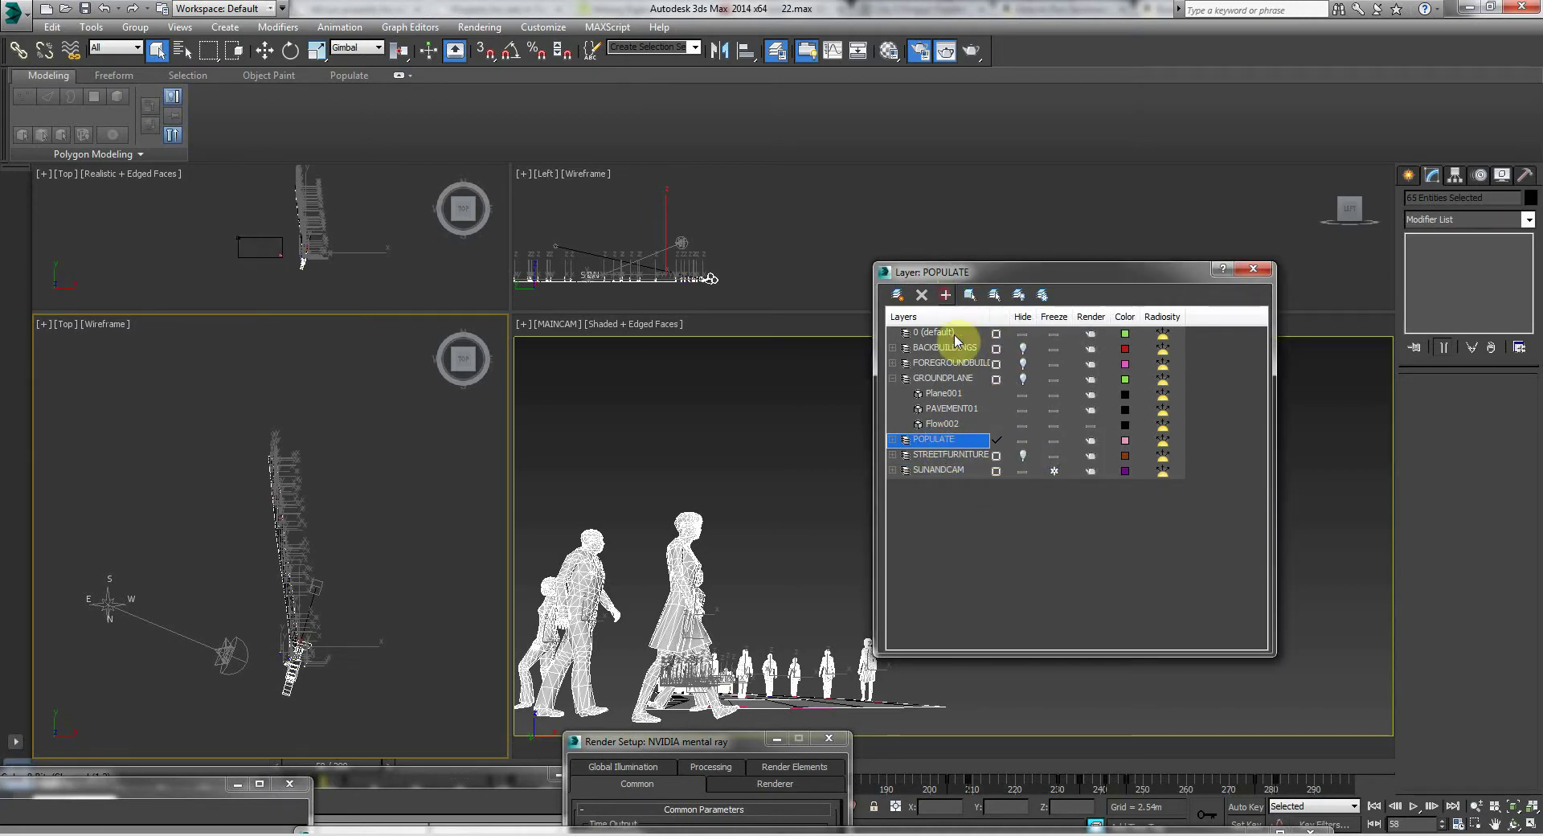
{"action": "left_click", "coordinate": [1022, 442]}
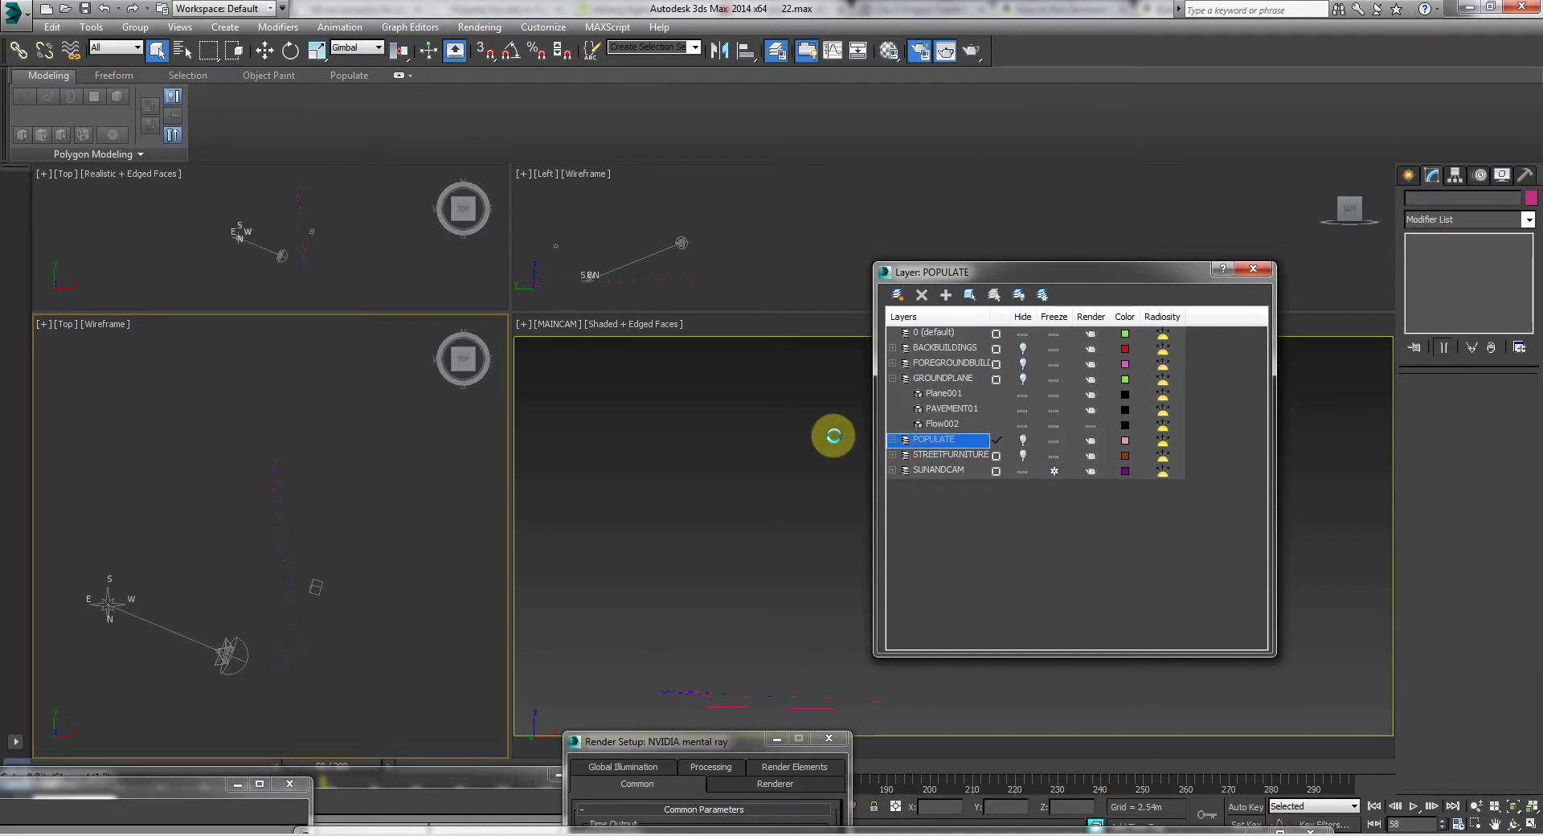
Step: Collapse the GROUNDPLANE layer's object list and move the layer window clear of the camera view
{"action": "left_click", "coordinate": [948, 392]}
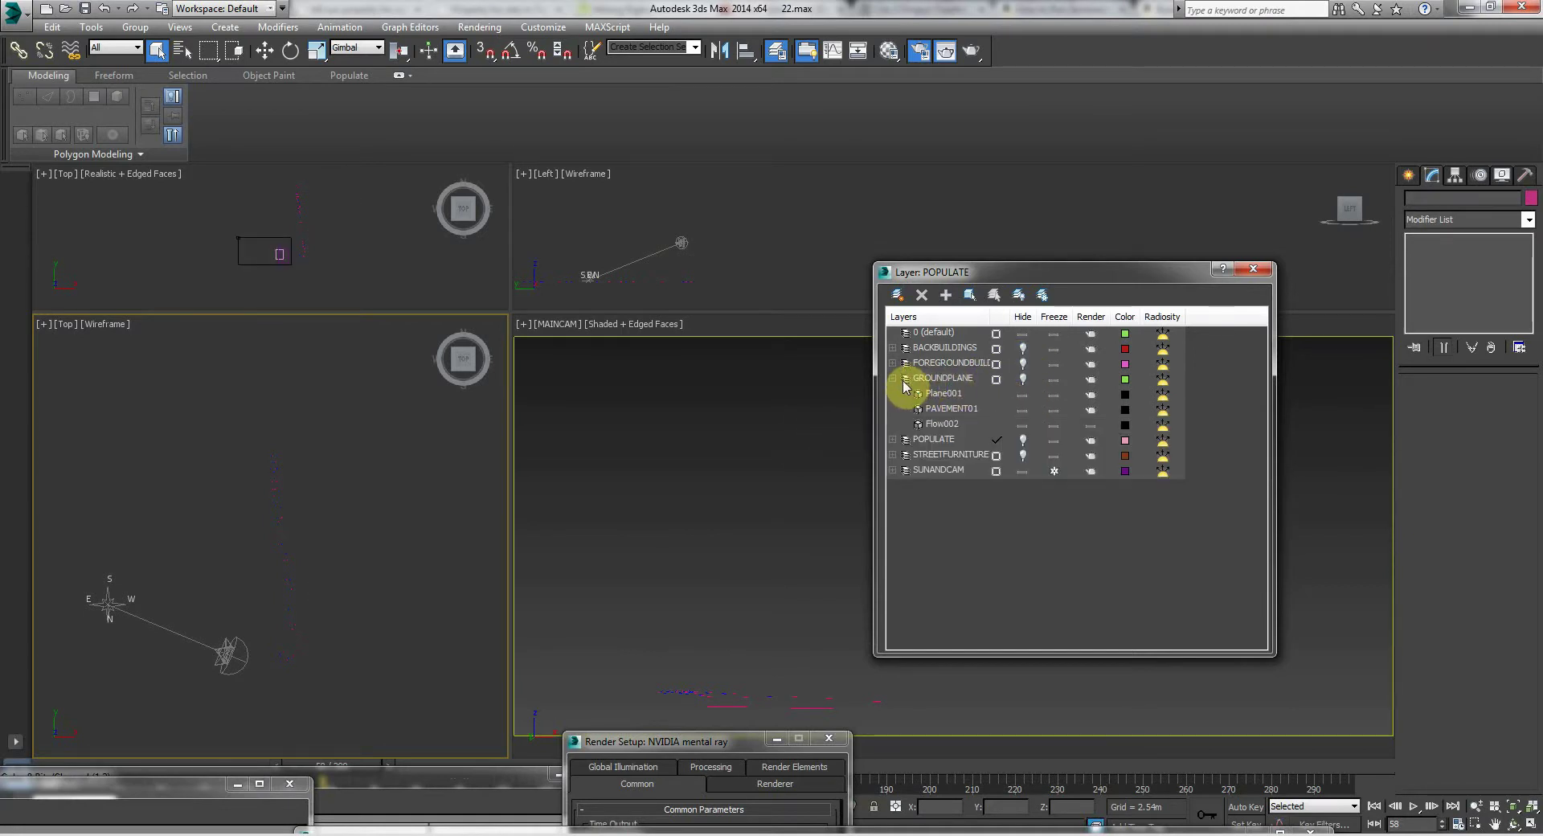
{"action": "left_click", "coordinate": [892, 378]}
{"action": "left_click", "coordinate": [701, 601]}
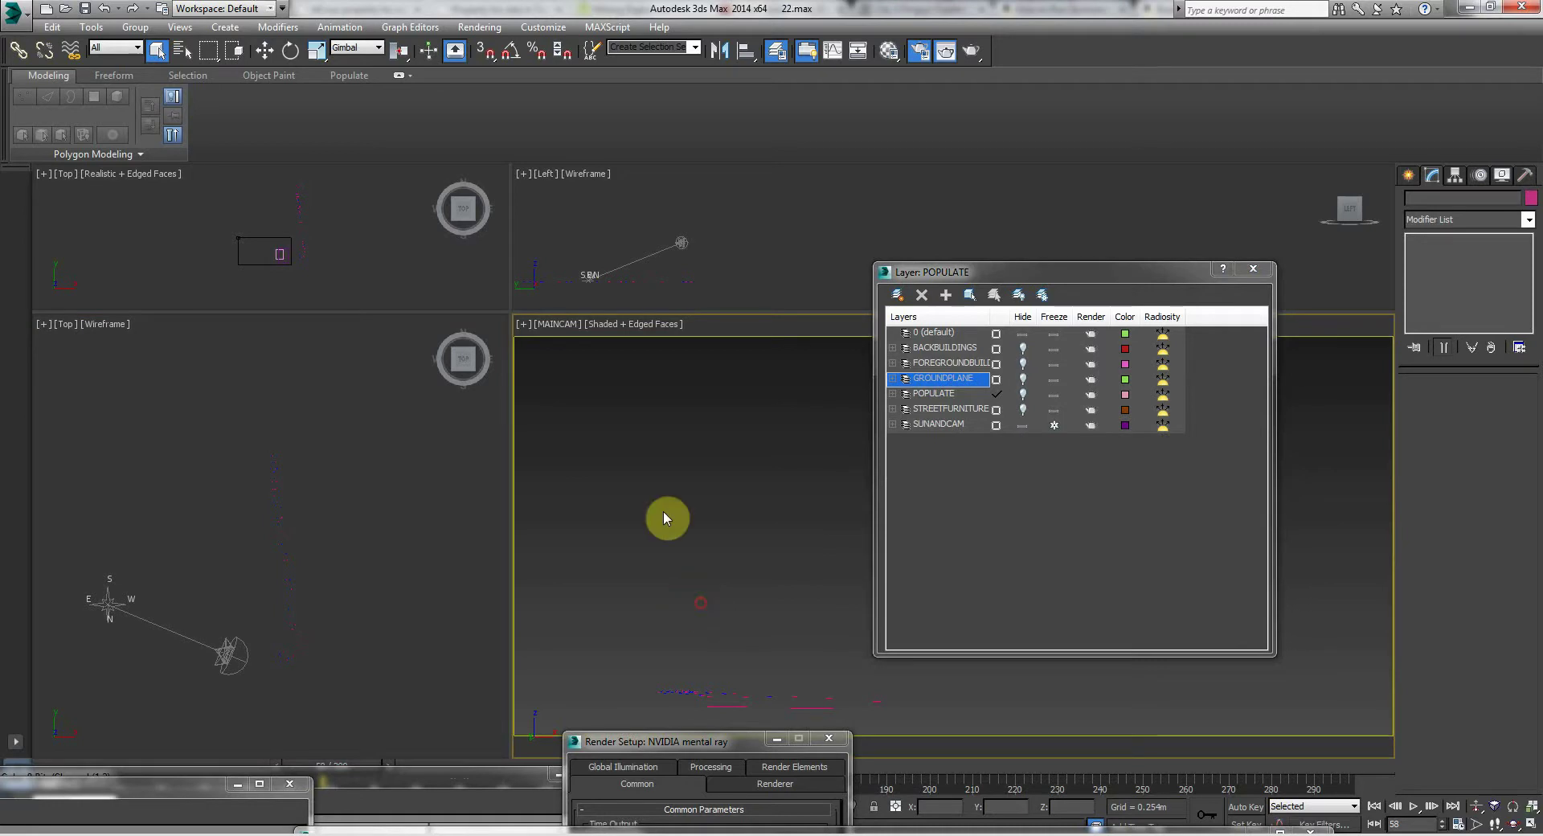
{"action": "left_click", "coordinate": [258, 533]}
{"action": "left_click", "coordinate": [905, 338]}
{"action": "left_click", "coordinate": [772, 433]}
{"action": "left_click_drag", "start_coordinate": [947, 270], "coordinate": [285, 267]}
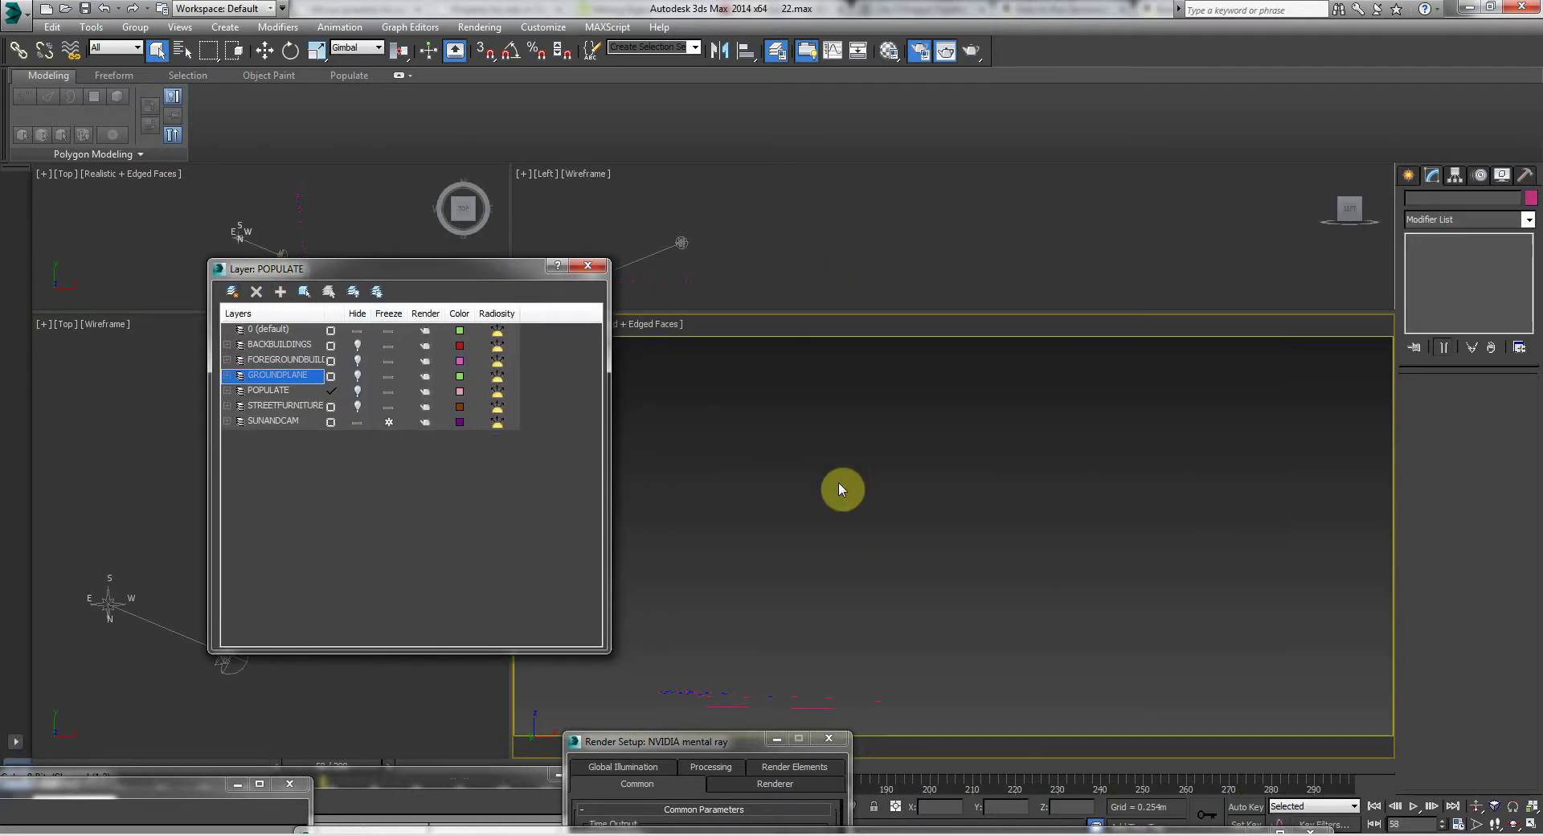
Step: Render the MAINCAM view with only the sky showing and move the rendered frame window aside
{"action": "left_click", "coordinate": [474, 29]}
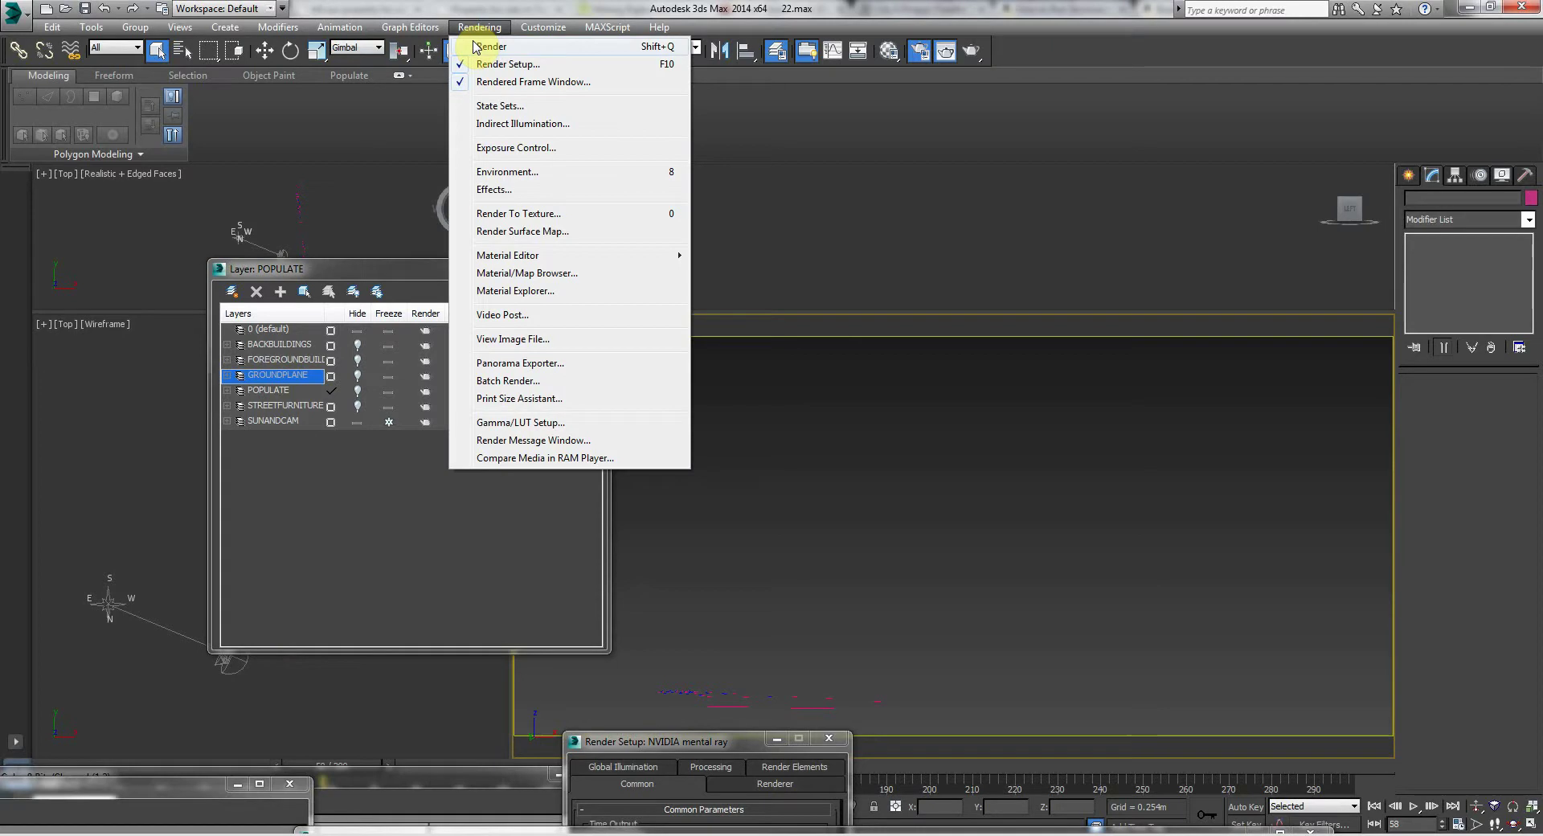
{"action": "left_click", "coordinate": [416, 453]}
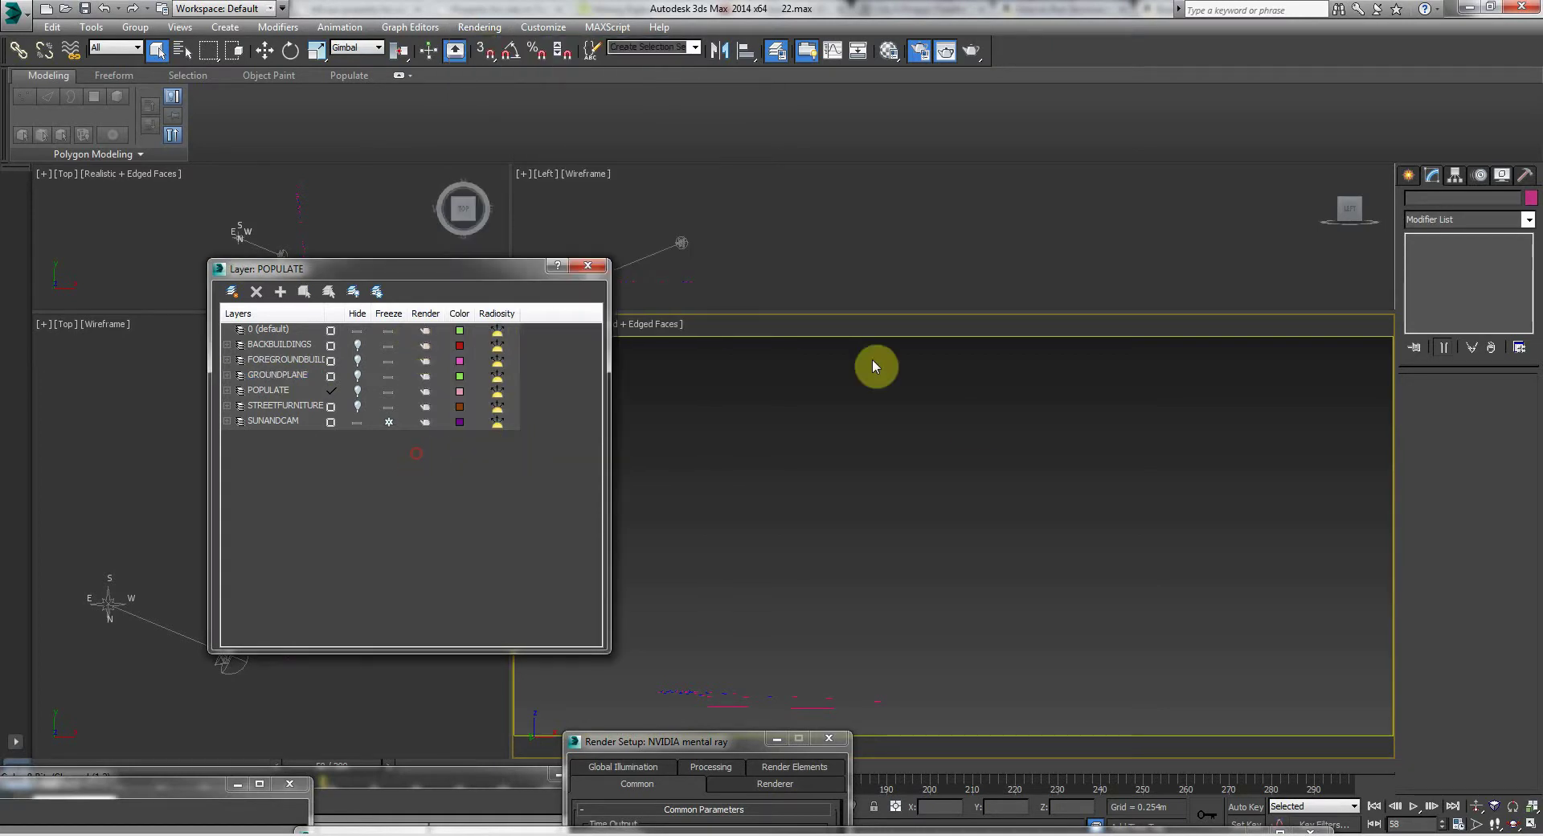
{"action": "left_click", "coordinate": [480, 29]}
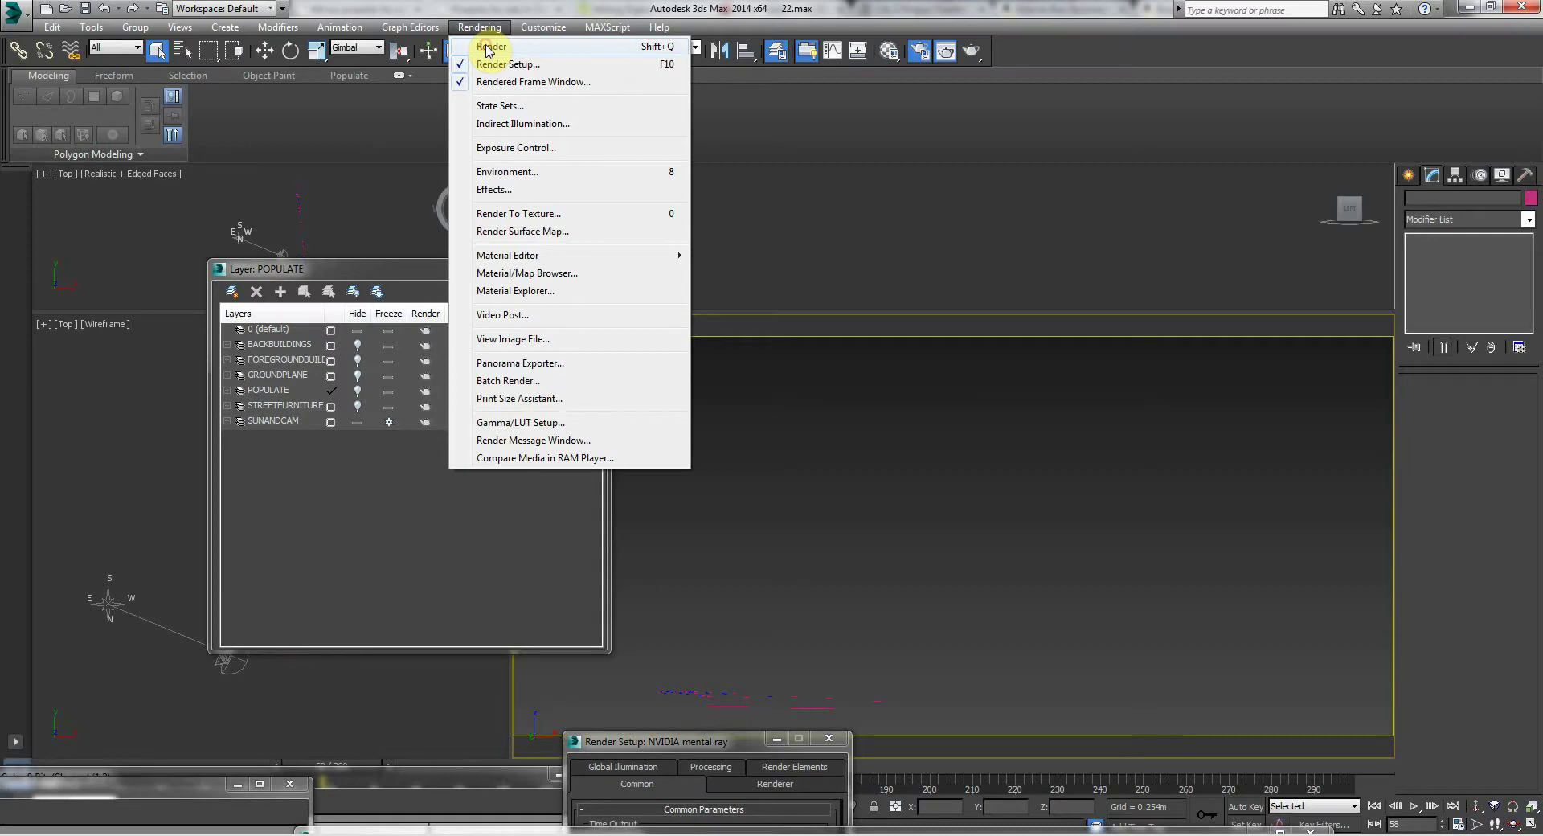
{"action": "left_click", "coordinate": [489, 48]}
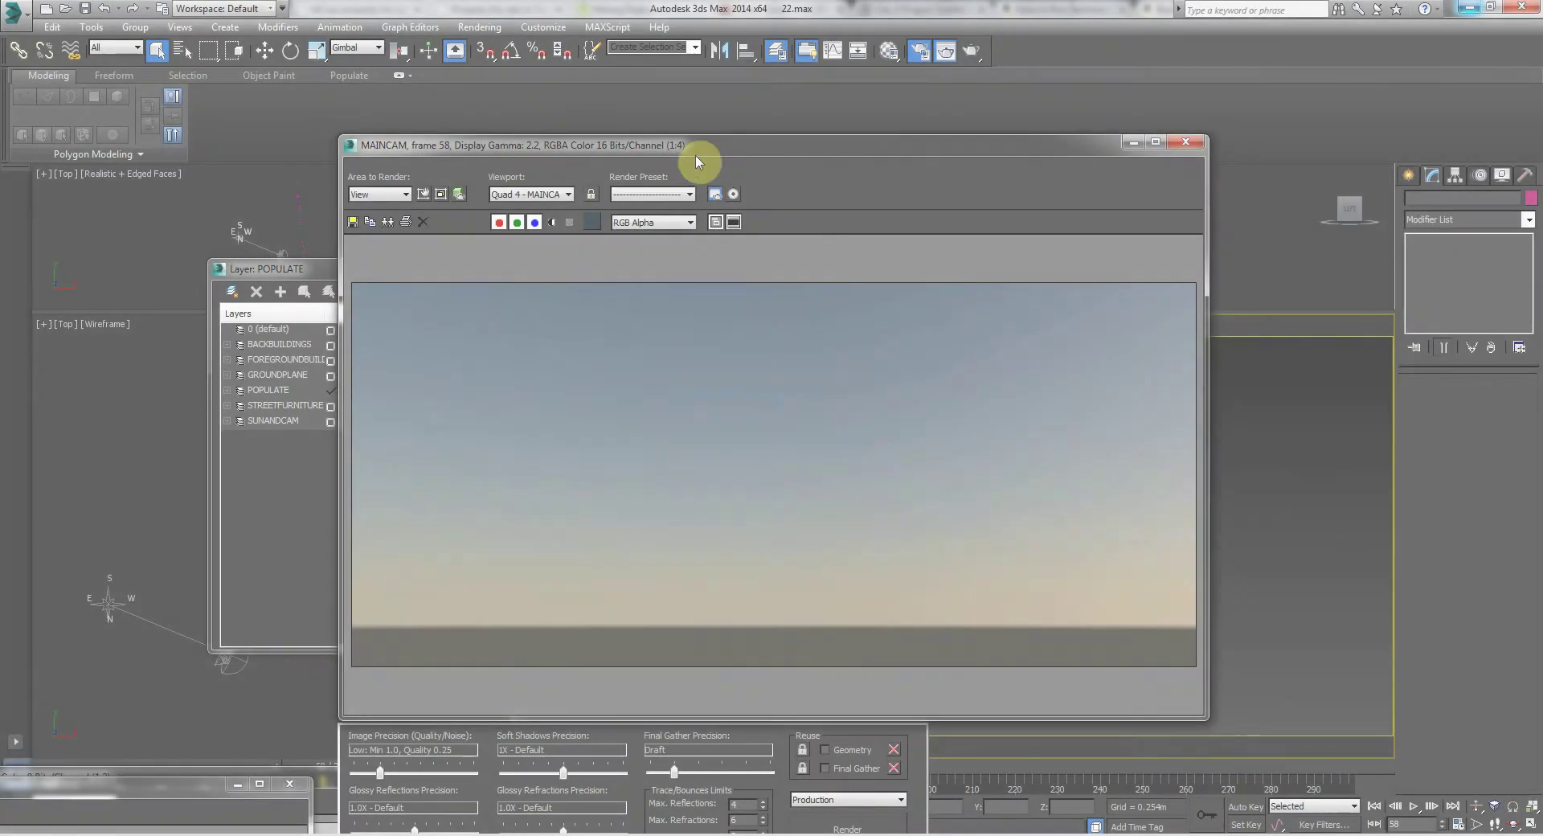
{"action": "left_click_drag", "start_coordinate": [696, 161], "coordinate": [788, 122]}
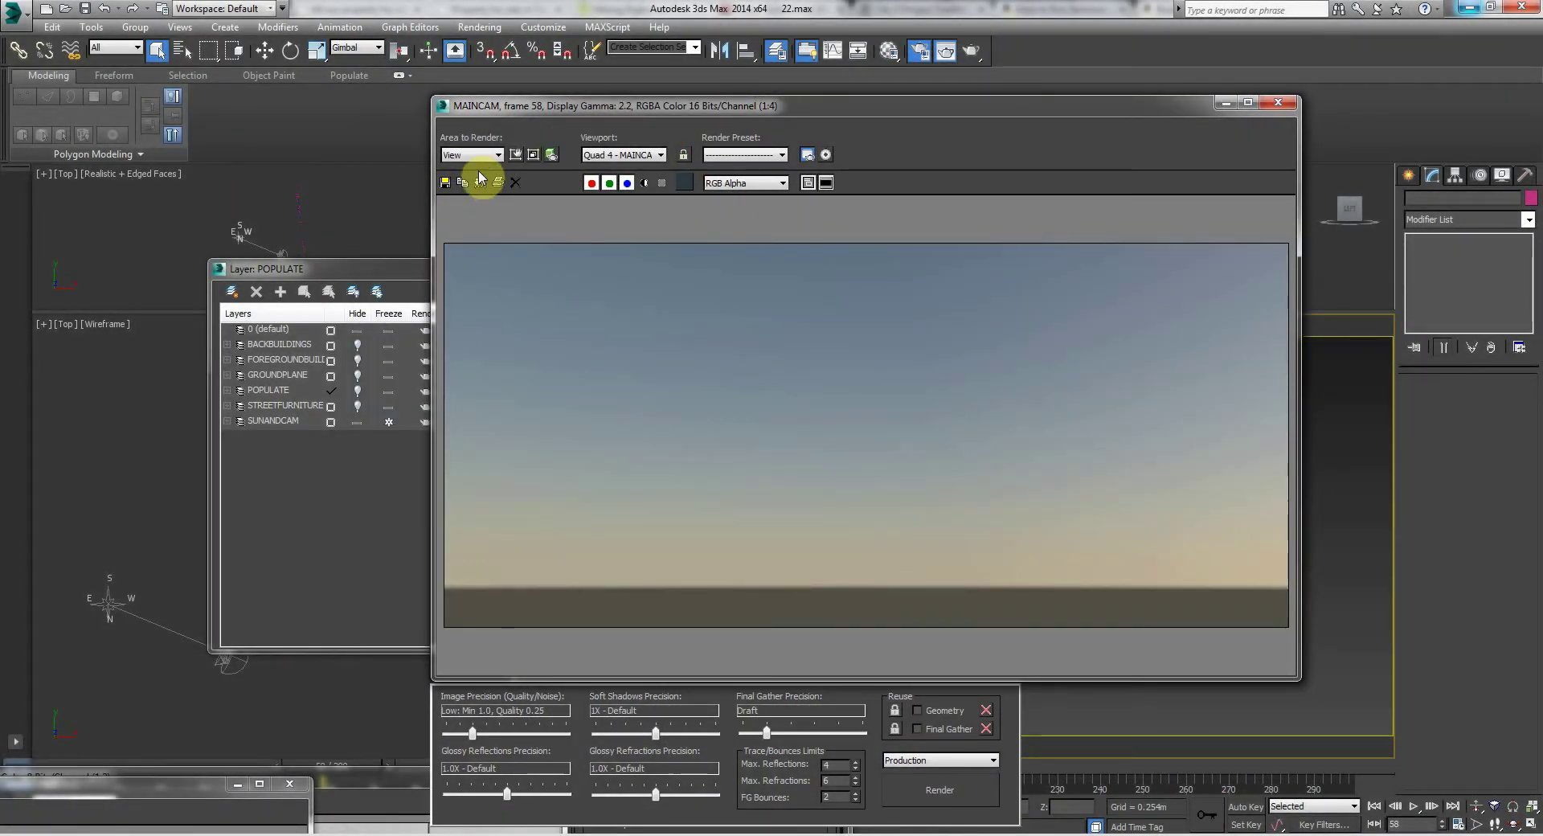
Step: Start saving the rendered image, create a FINALRENDER folder inside FIRSTONE and open it
{"action": "left_click", "coordinate": [445, 182]}
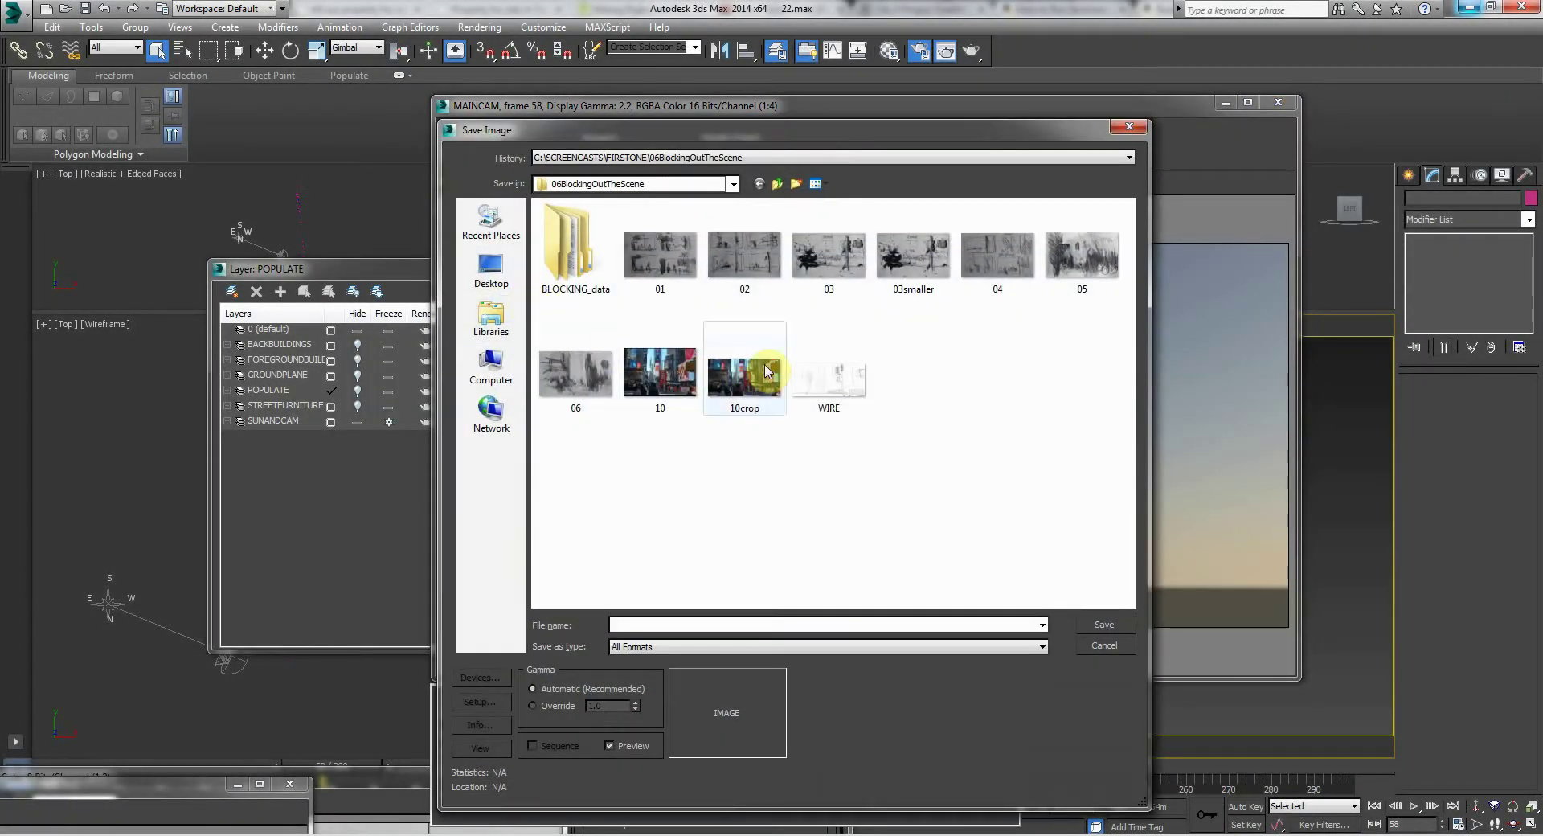
{"action": "left_click", "coordinate": [776, 184]}
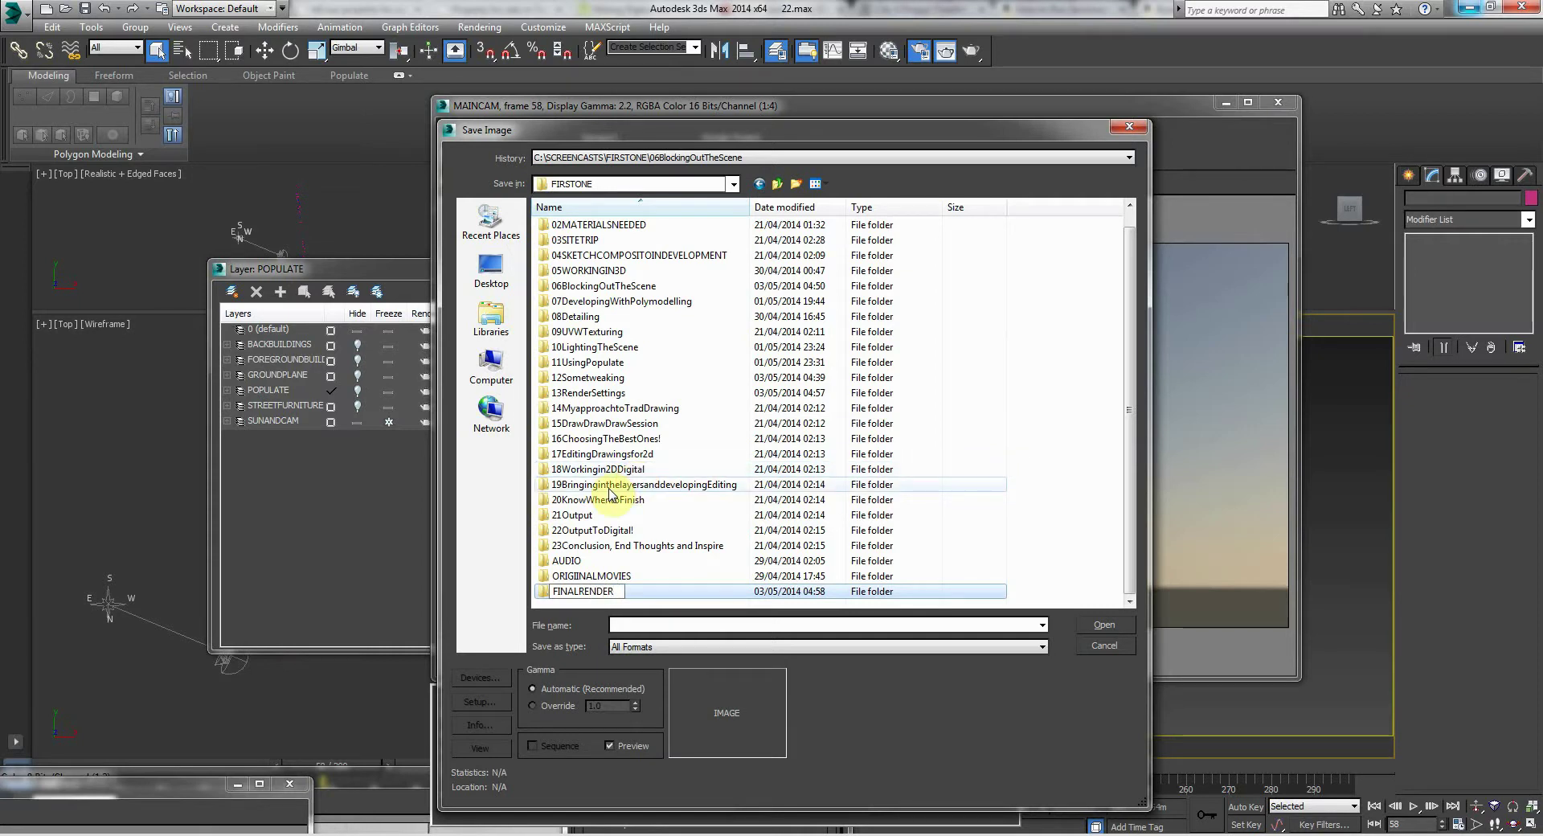
{"action": "key", "text": "Return"}
{"action": "double_click", "coordinate": [574, 592]}
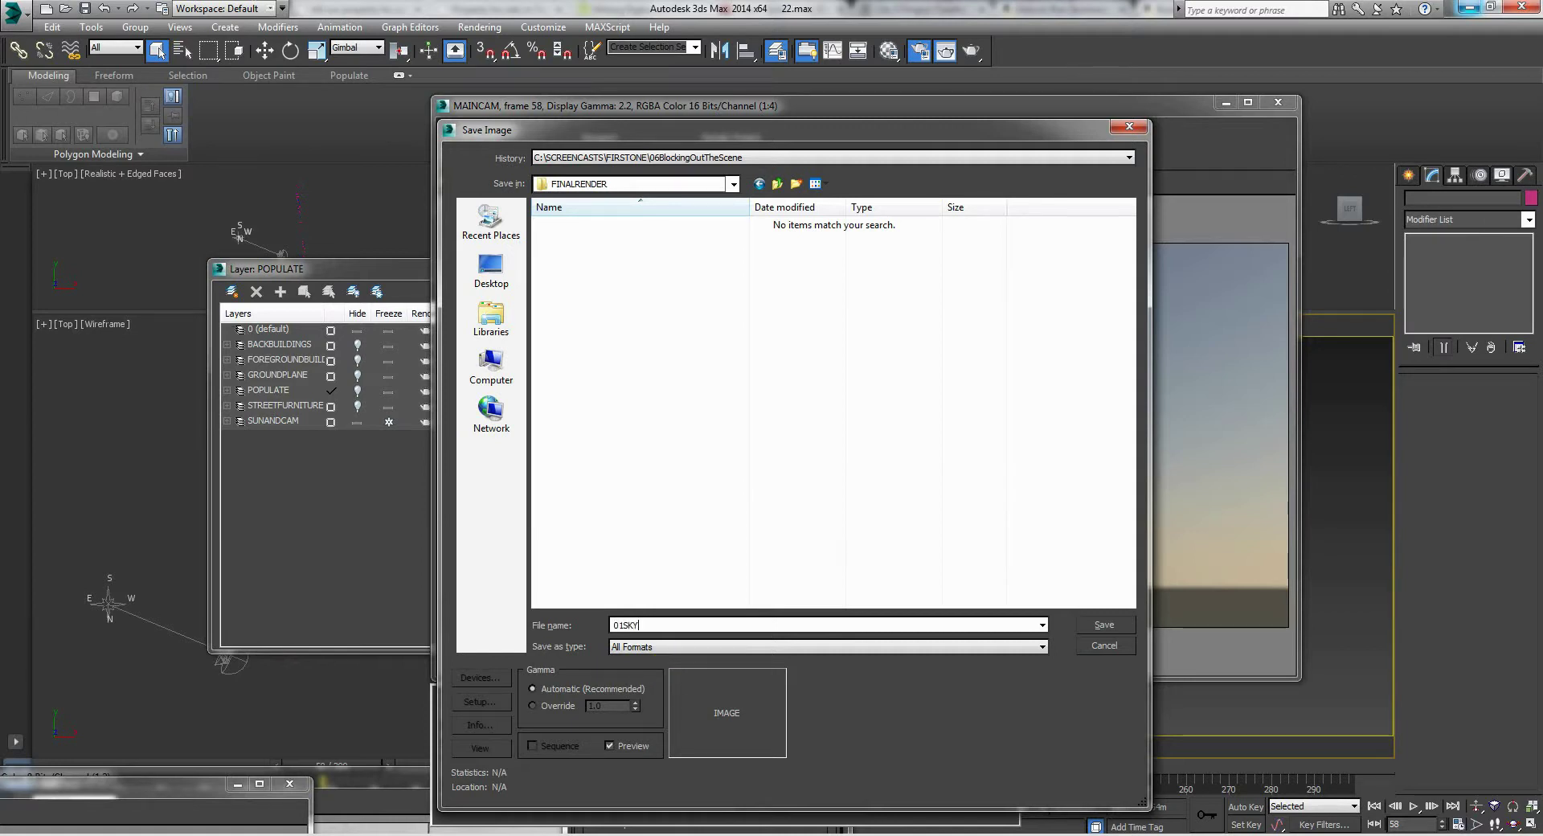
Step: Save the sky render as 01SKY in BMP format with the default BMP configuration
{"action": "left_click", "coordinate": [701, 642]}
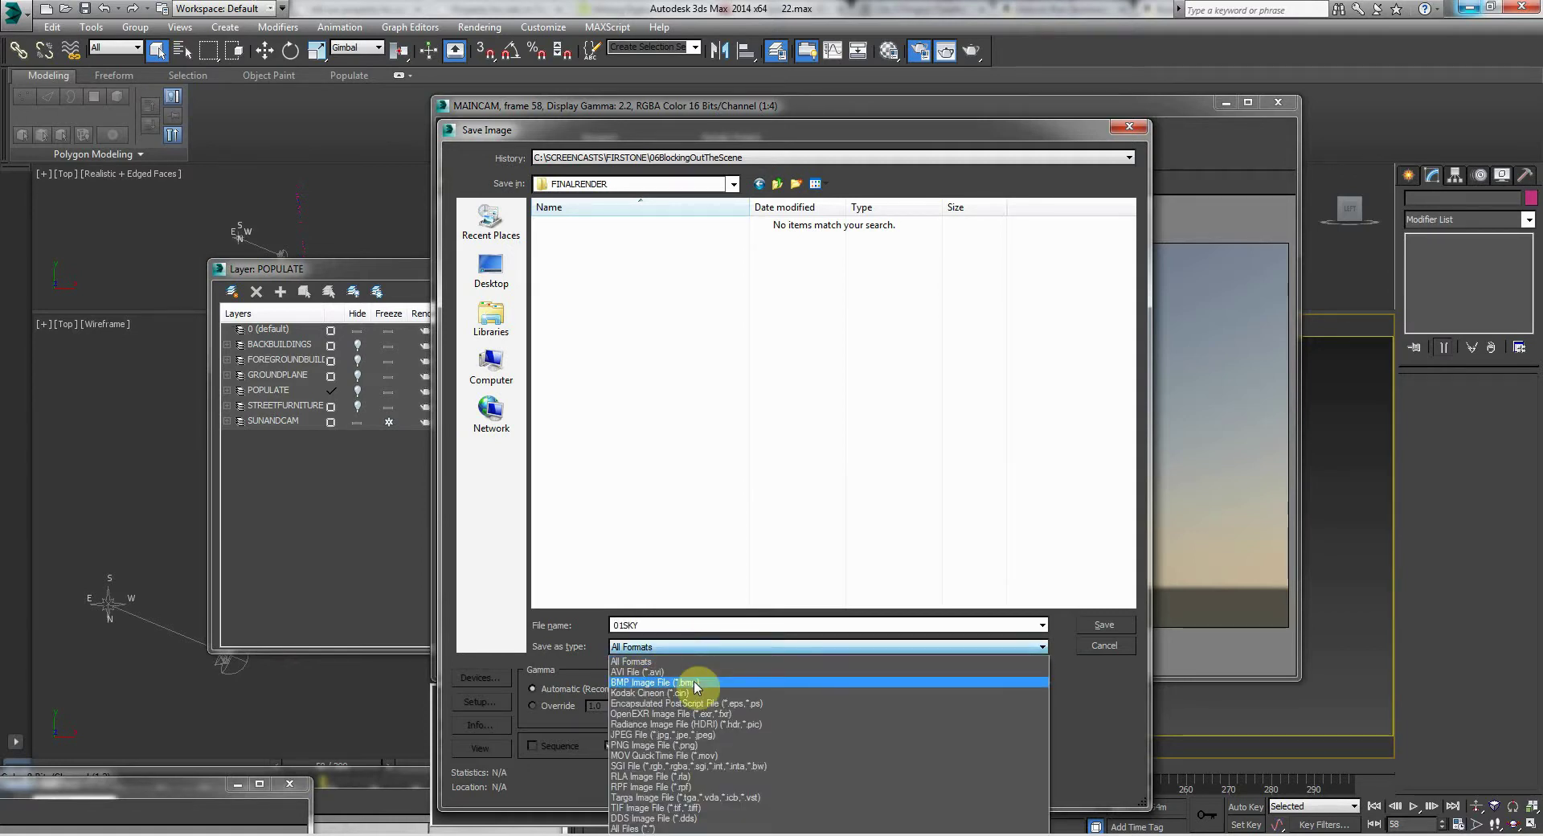
{"action": "left_click", "coordinate": [696, 680]}
{"action": "key", "text": "Return"}
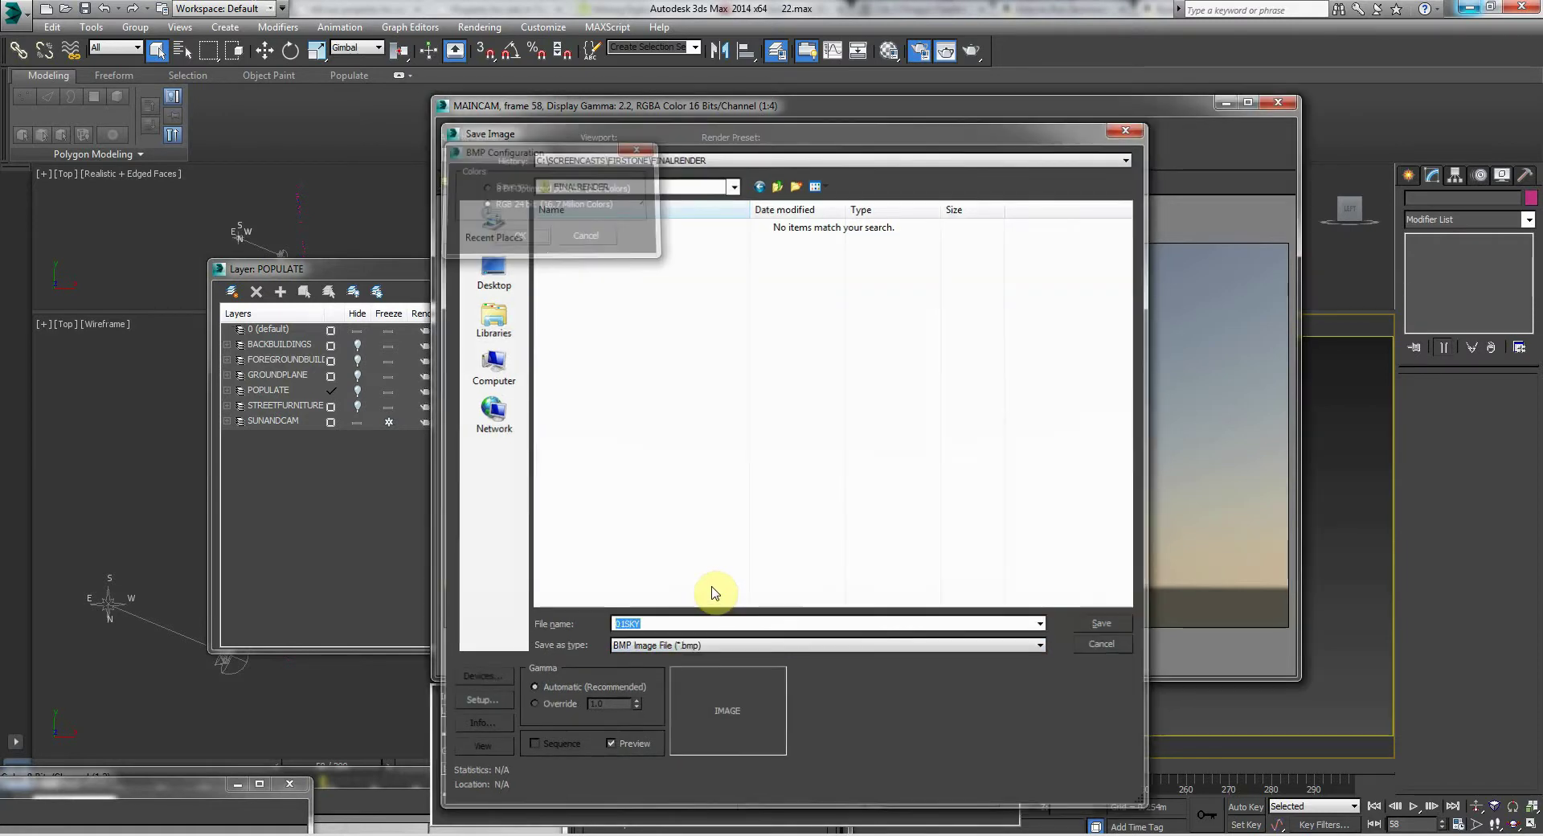
{"action": "key", "text": "Return"}
Step: Move the rendered frame window down so the layer list and camera view are uncovered
{"action": "left_click_drag", "start_coordinate": [808, 110], "coordinate": [555, 639]}
{"action": "left_click", "coordinate": [1010, 308]}
{"action": "left_click_drag", "start_coordinate": [817, 638], "coordinate": [505, 715]}
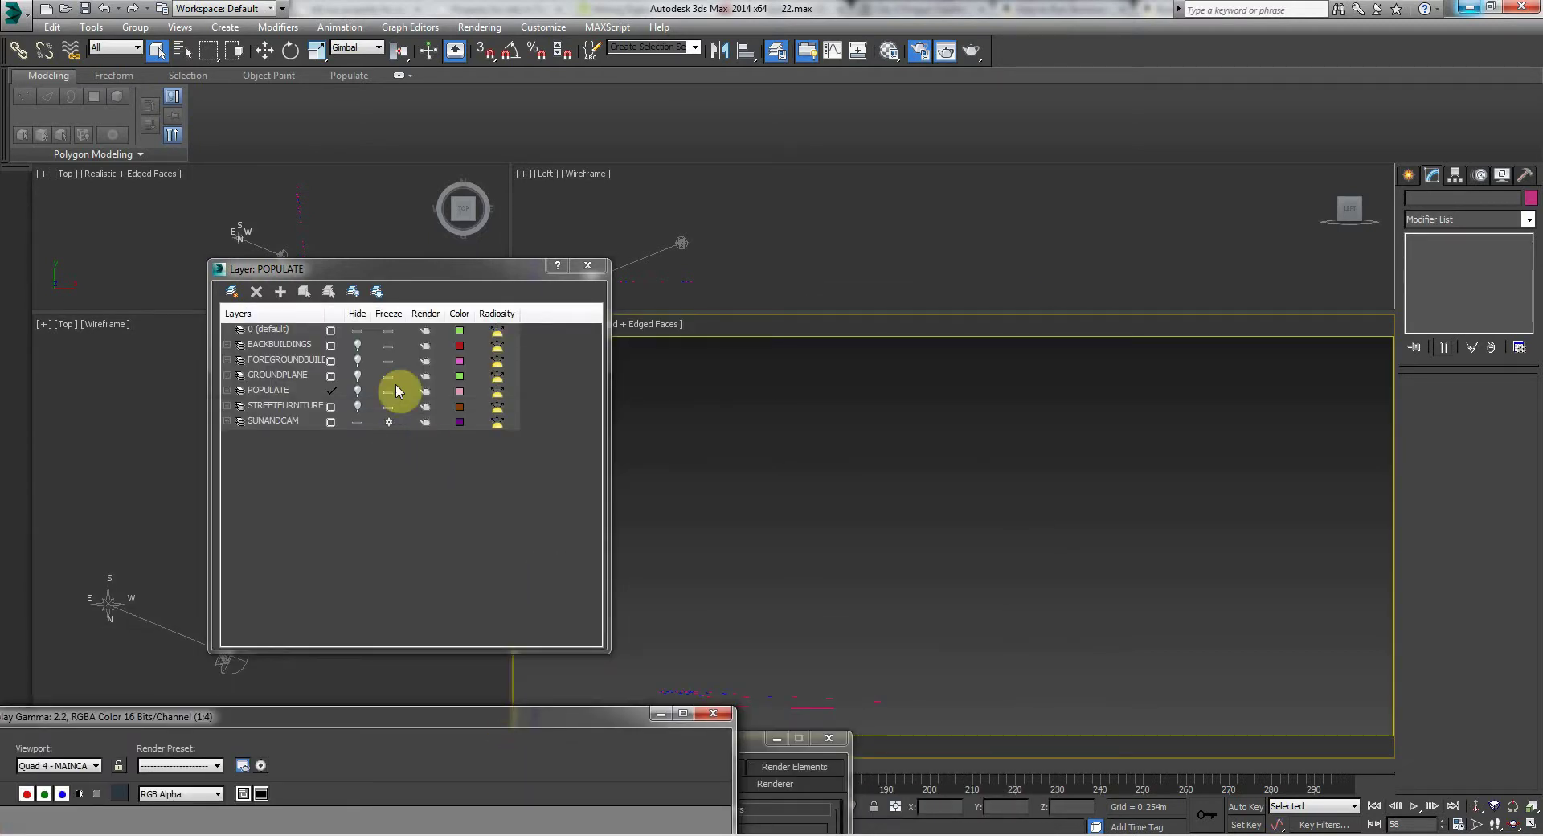
Step: Unhide both building layers, GROUNDPLANE, POPULATE and STREETFURNITURE, and move the layer window off the MAINCAM view
{"action": "left_click", "coordinate": [357, 346]}
{"action": "left_click", "coordinate": [357, 361]}
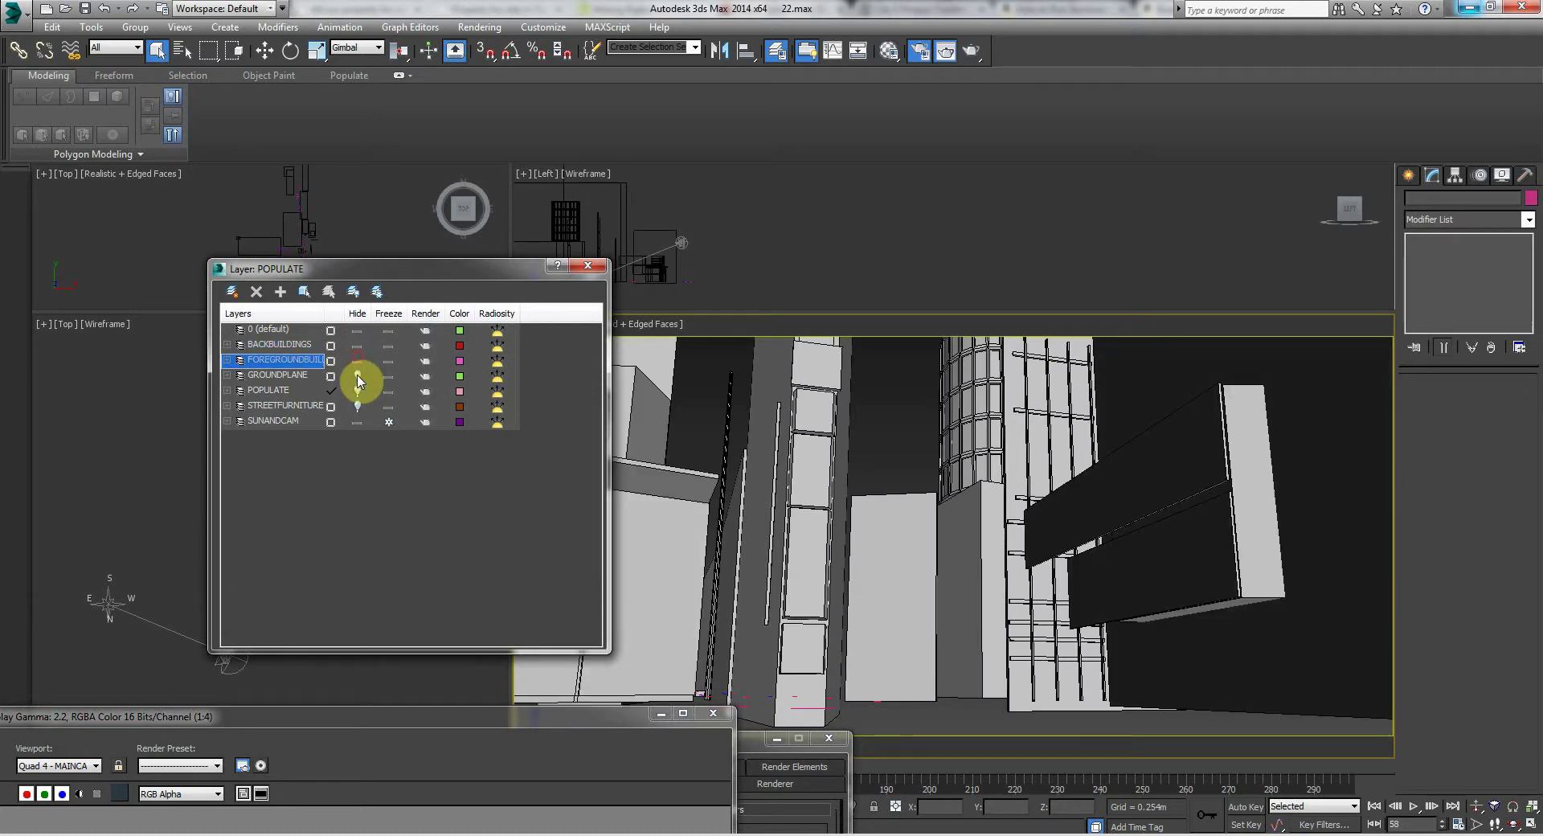
{"action": "left_click", "coordinate": [357, 376]}
{"action": "left_click", "coordinate": [357, 391]}
{"action": "left_click", "coordinate": [358, 408]}
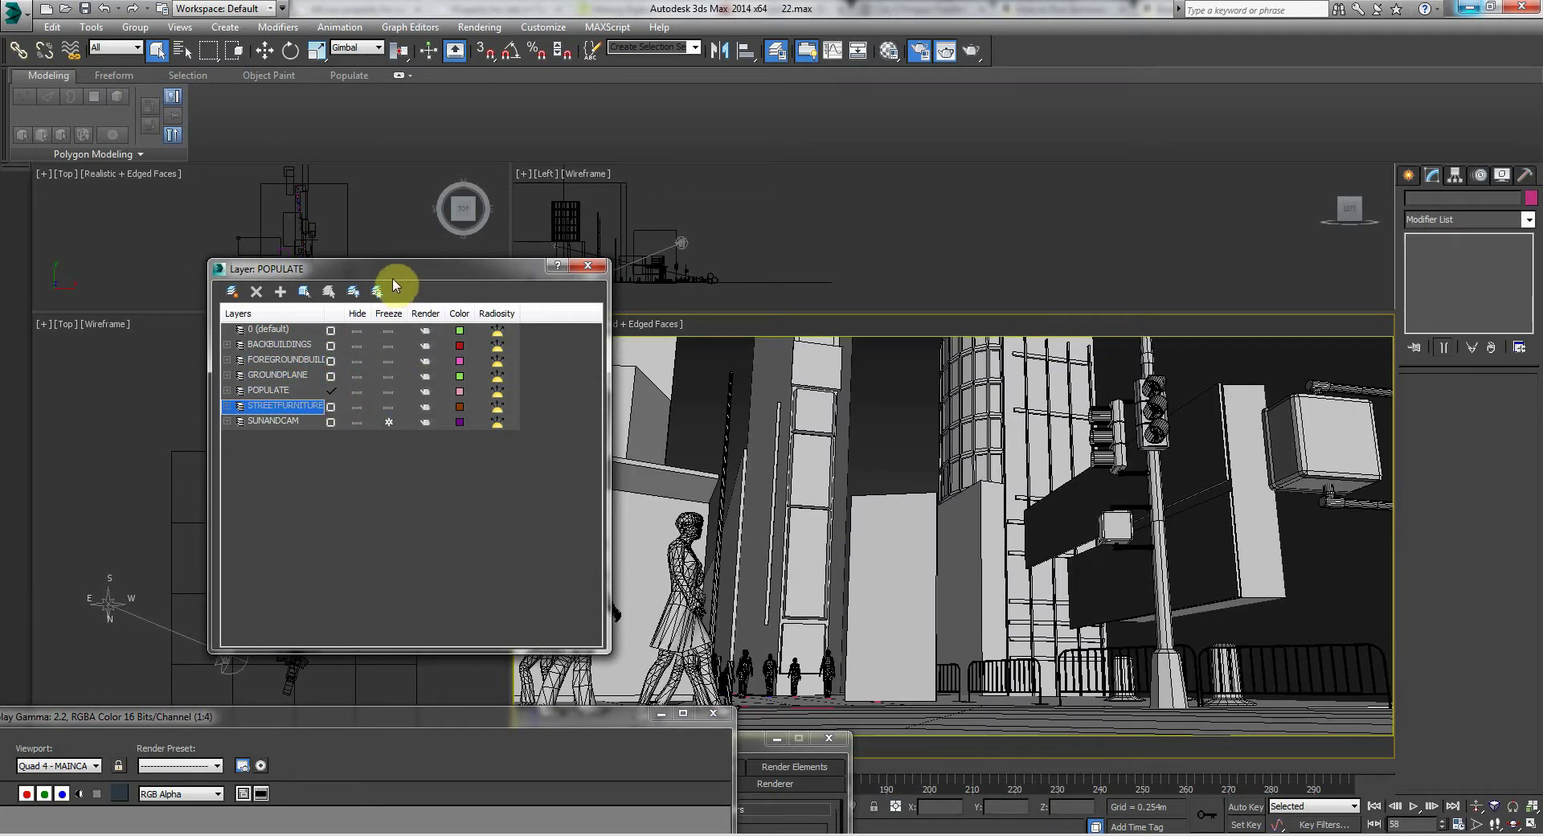
{"action": "left_click_drag", "start_coordinate": [342, 267], "coordinate": [215, 228]}
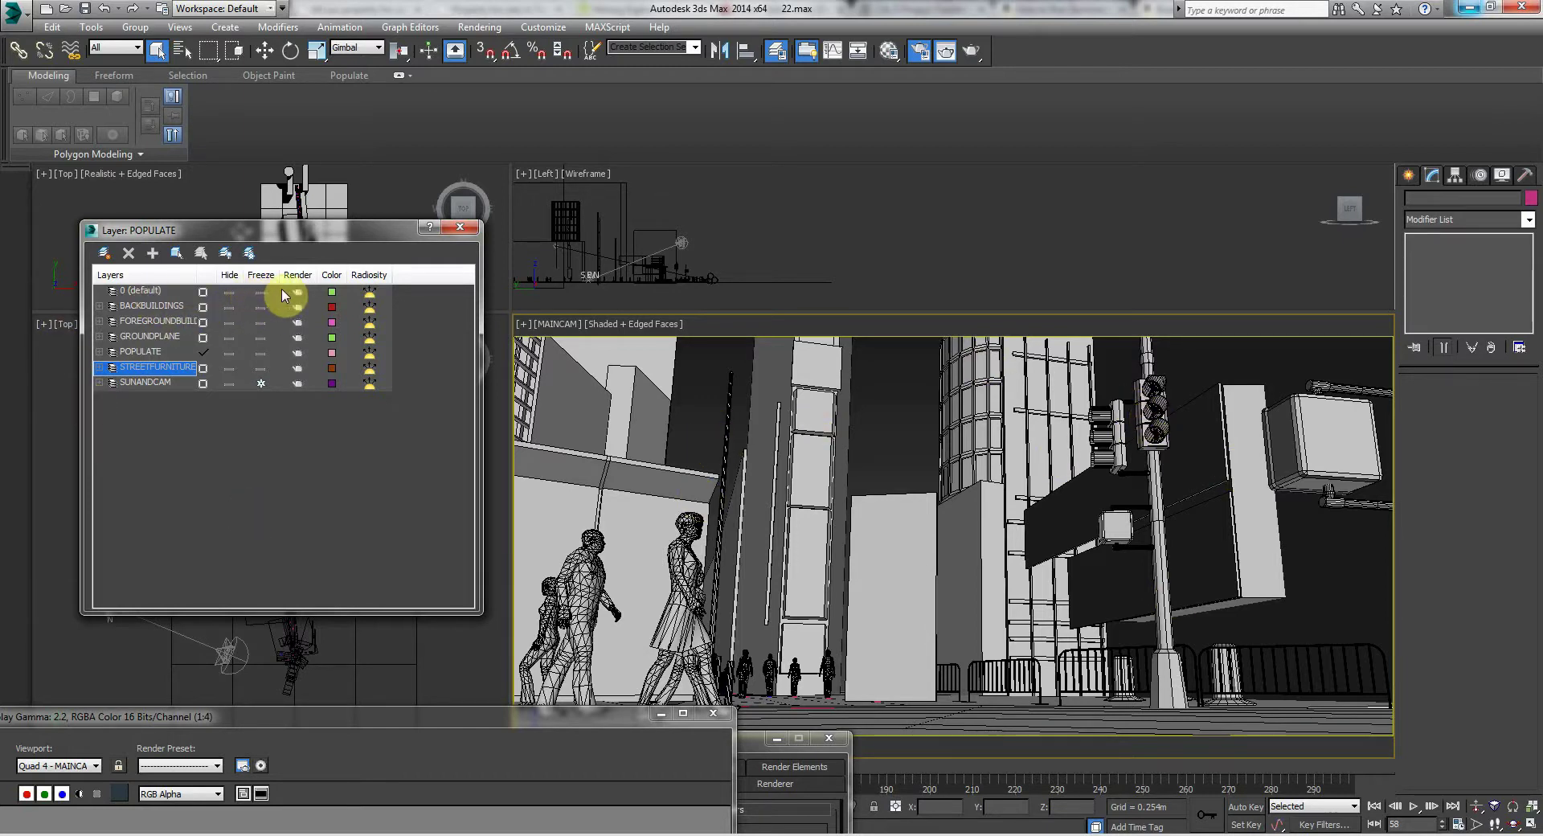
Step: Temporarily hide the default, both building and POPULATE layers to preview the ground and street furniture, and unhide them again
{"action": "left_click", "coordinate": [260, 292]}
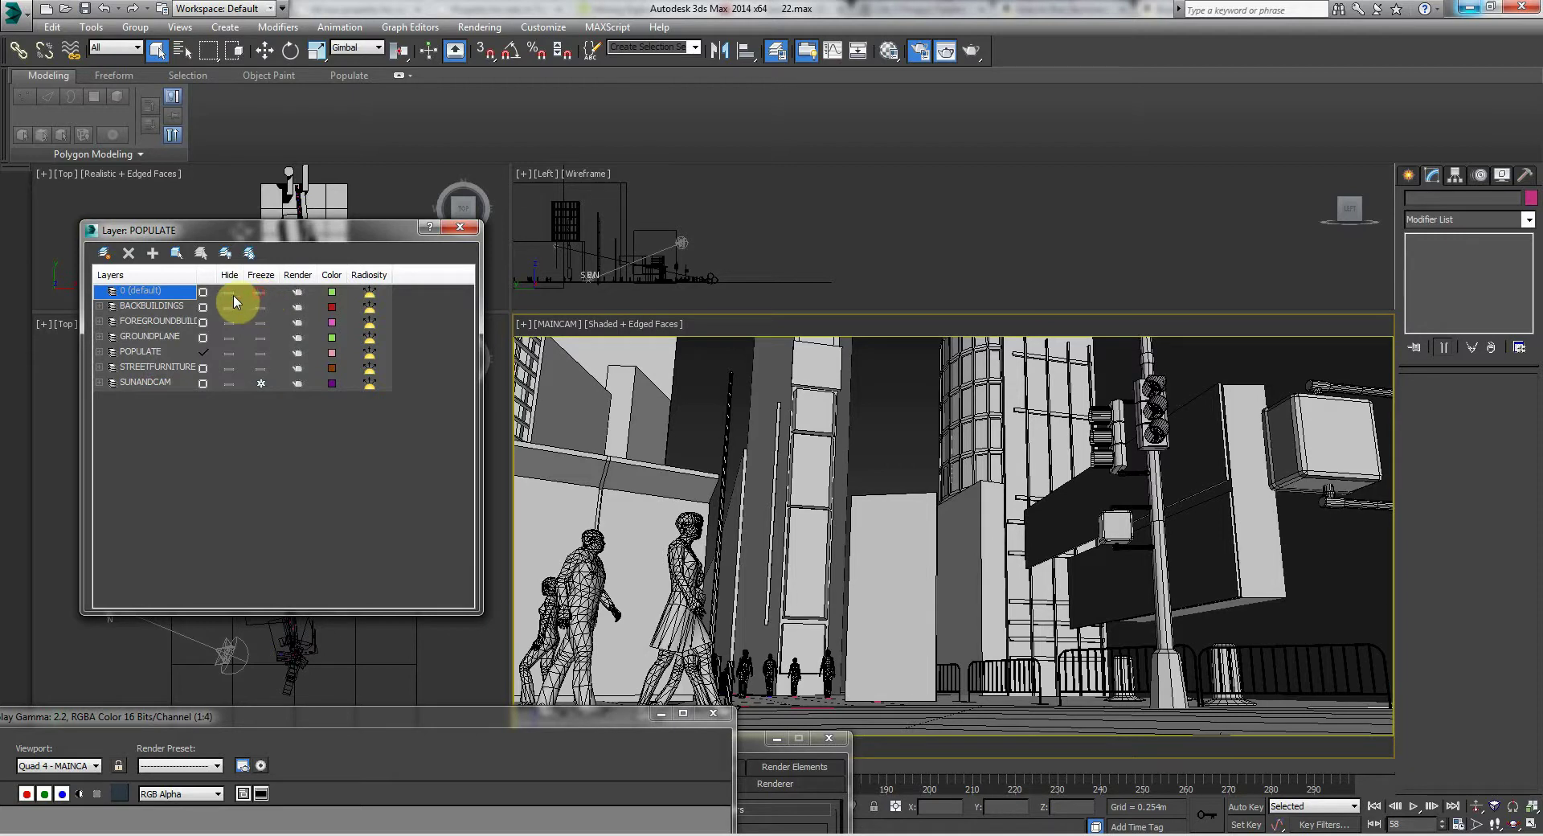
{"action": "left_click", "coordinate": [230, 307]}
{"action": "left_click", "coordinate": [230, 322]}
{"action": "left_click", "coordinate": [230, 352]}
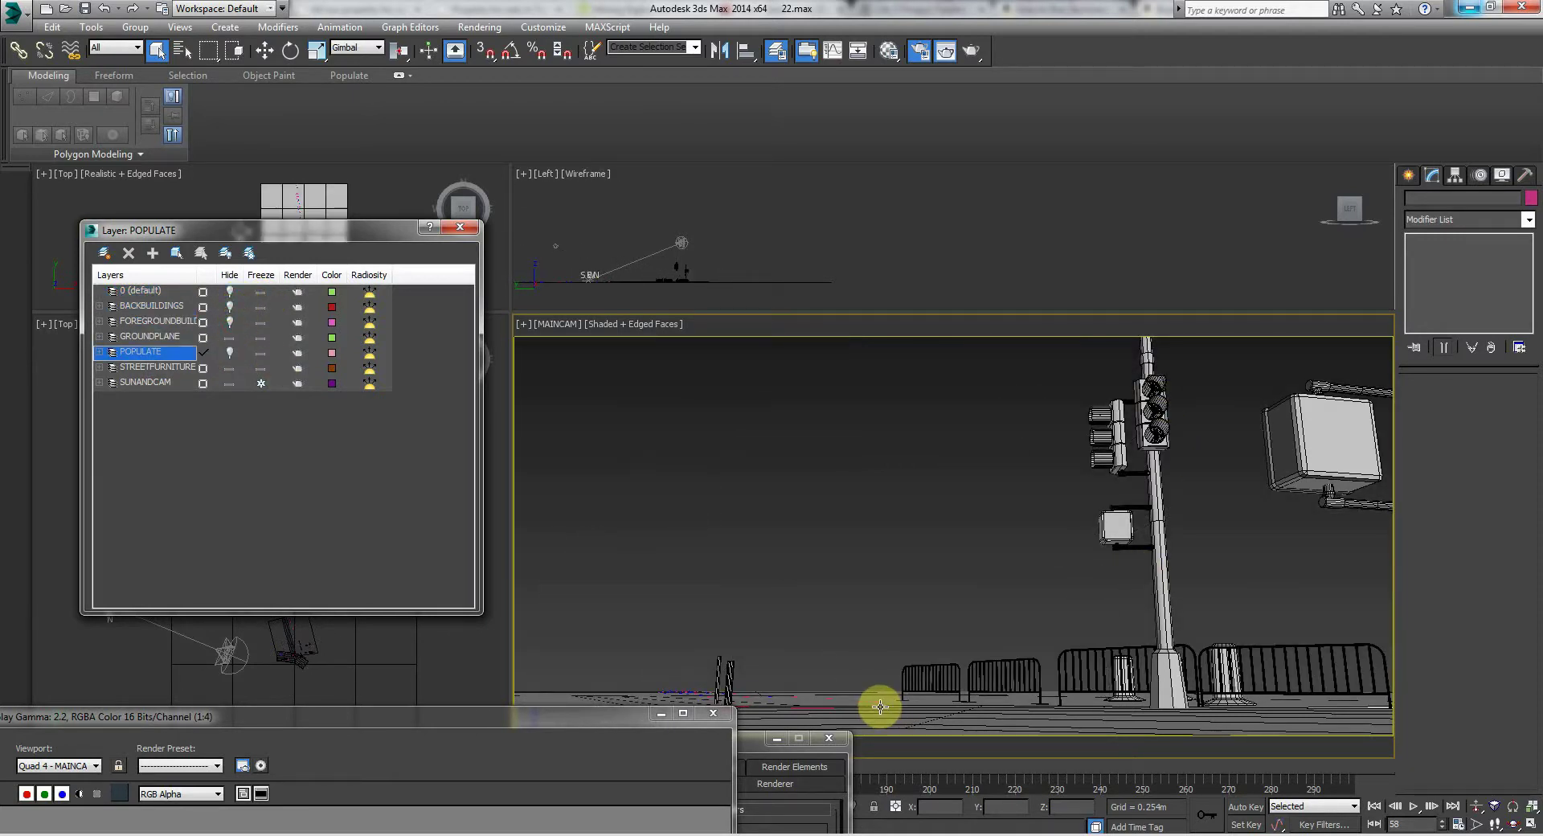
{"action": "left_click", "coordinate": [230, 352]}
{"action": "left_click", "coordinate": [230, 321]}
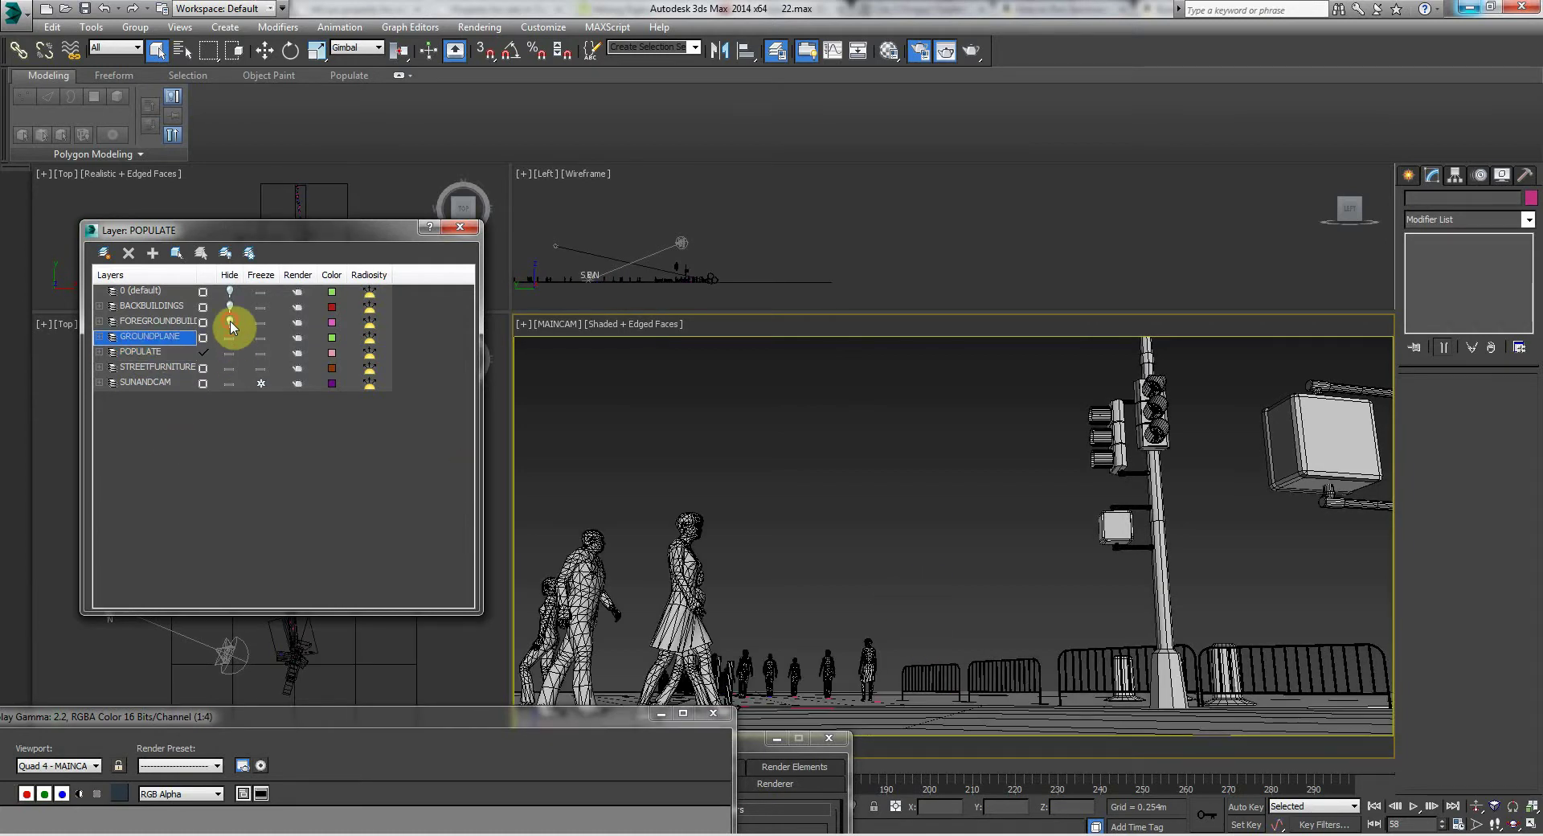
{"action": "left_click", "coordinate": [230, 307]}
{"action": "left_click", "coordinate": [230, 291]}
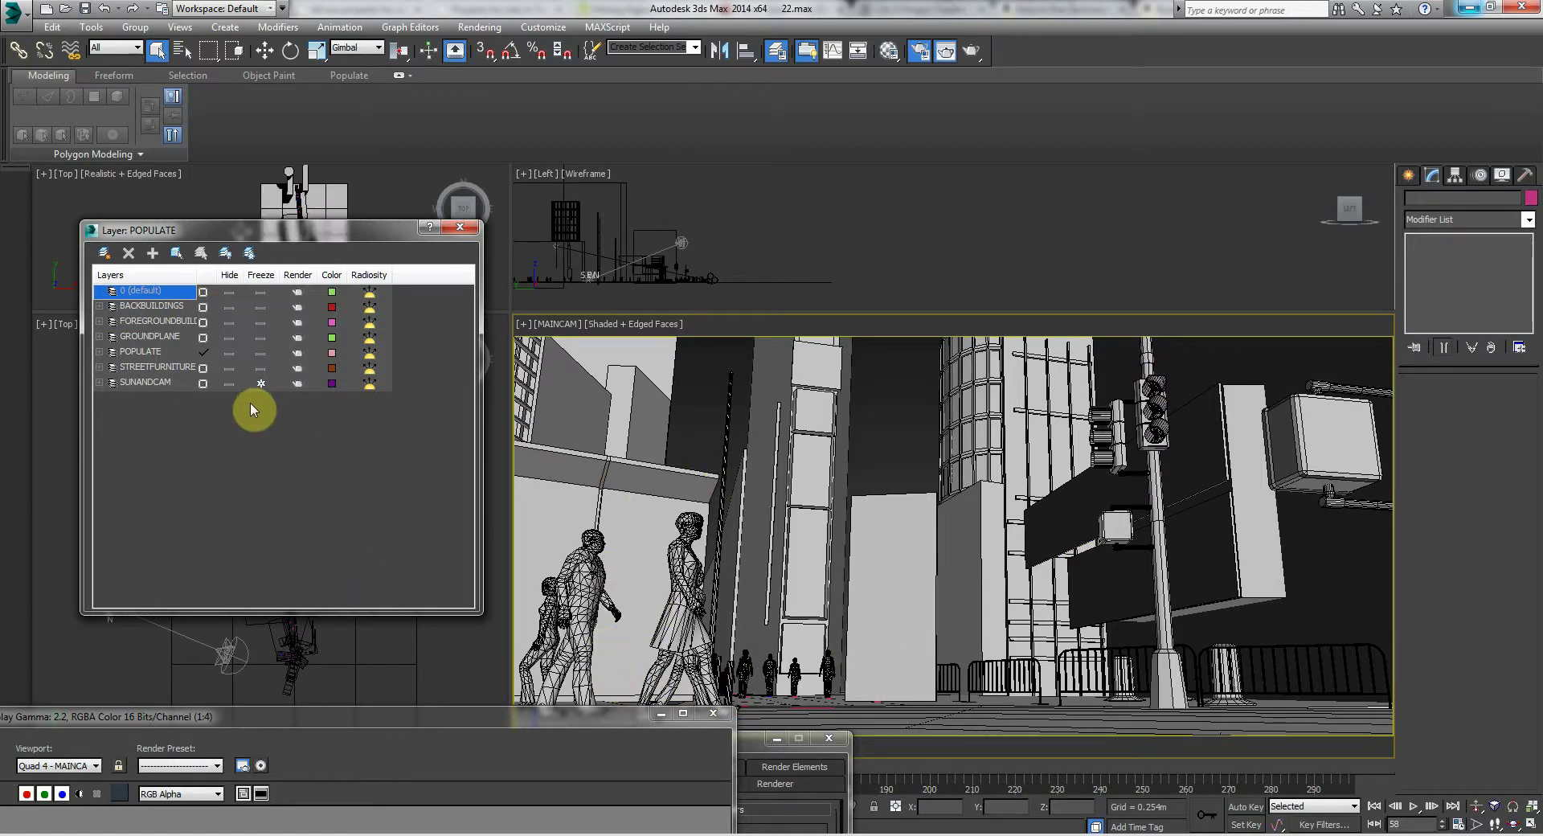
Step: Hide every layer except SUNANDCAM
{"action": "left_click", "coordinate": [229, 293]}
{"action": "left_click", "coordinate": [229, 306]}
{"action": "left_click", "coordinate": [229, 321]}
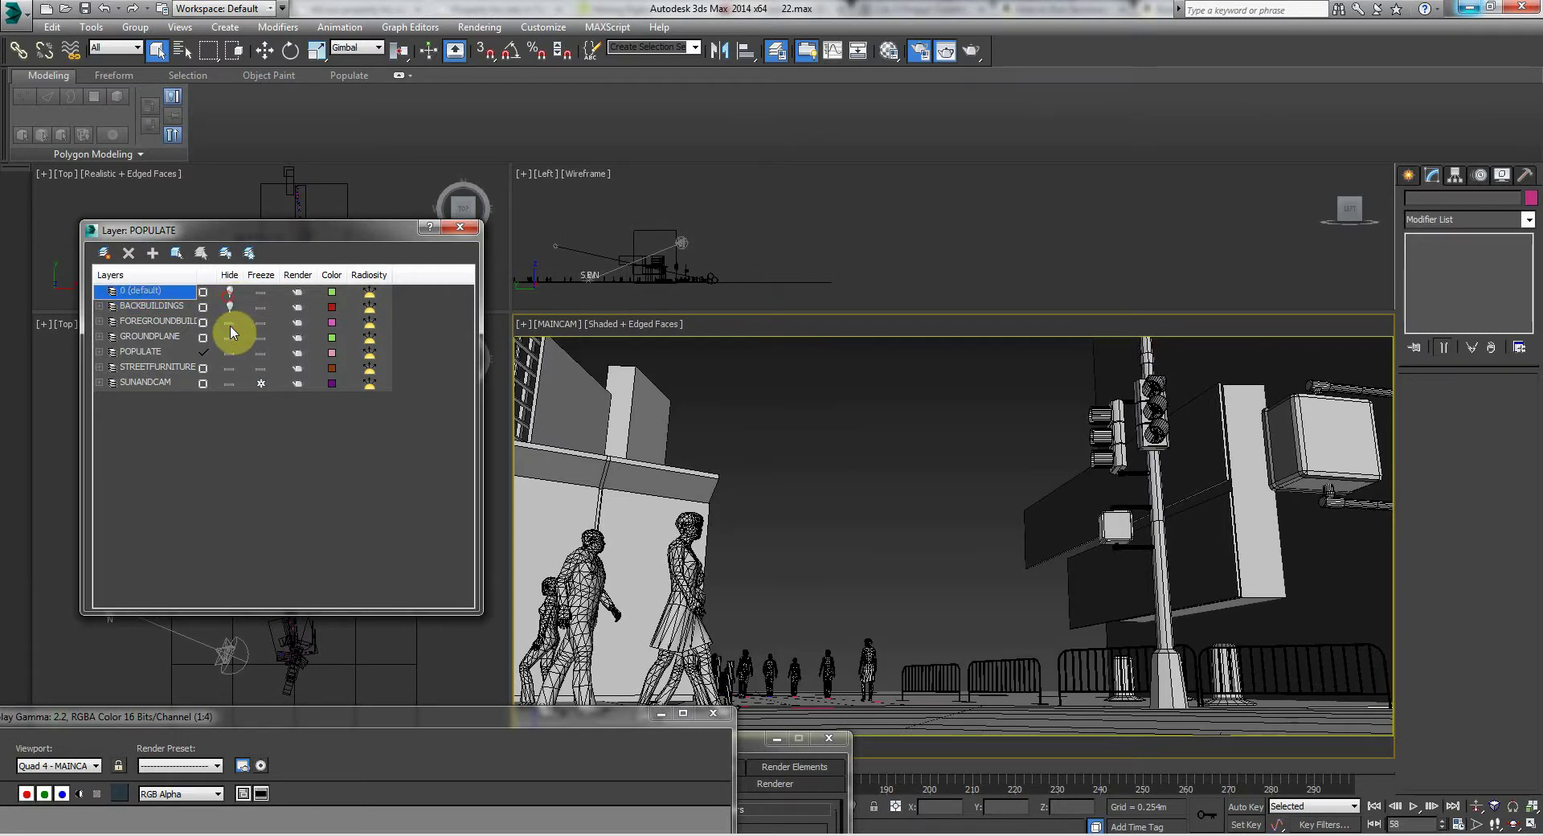
{"action": "left_click", "coordinate": [230, 337]}
{"action": "left_click", "coordinate": [229, 354]}
{"action": "left_click", "coordinate": [229, 368]}
{"action": "left_click", "coordinate": [229, 383]}
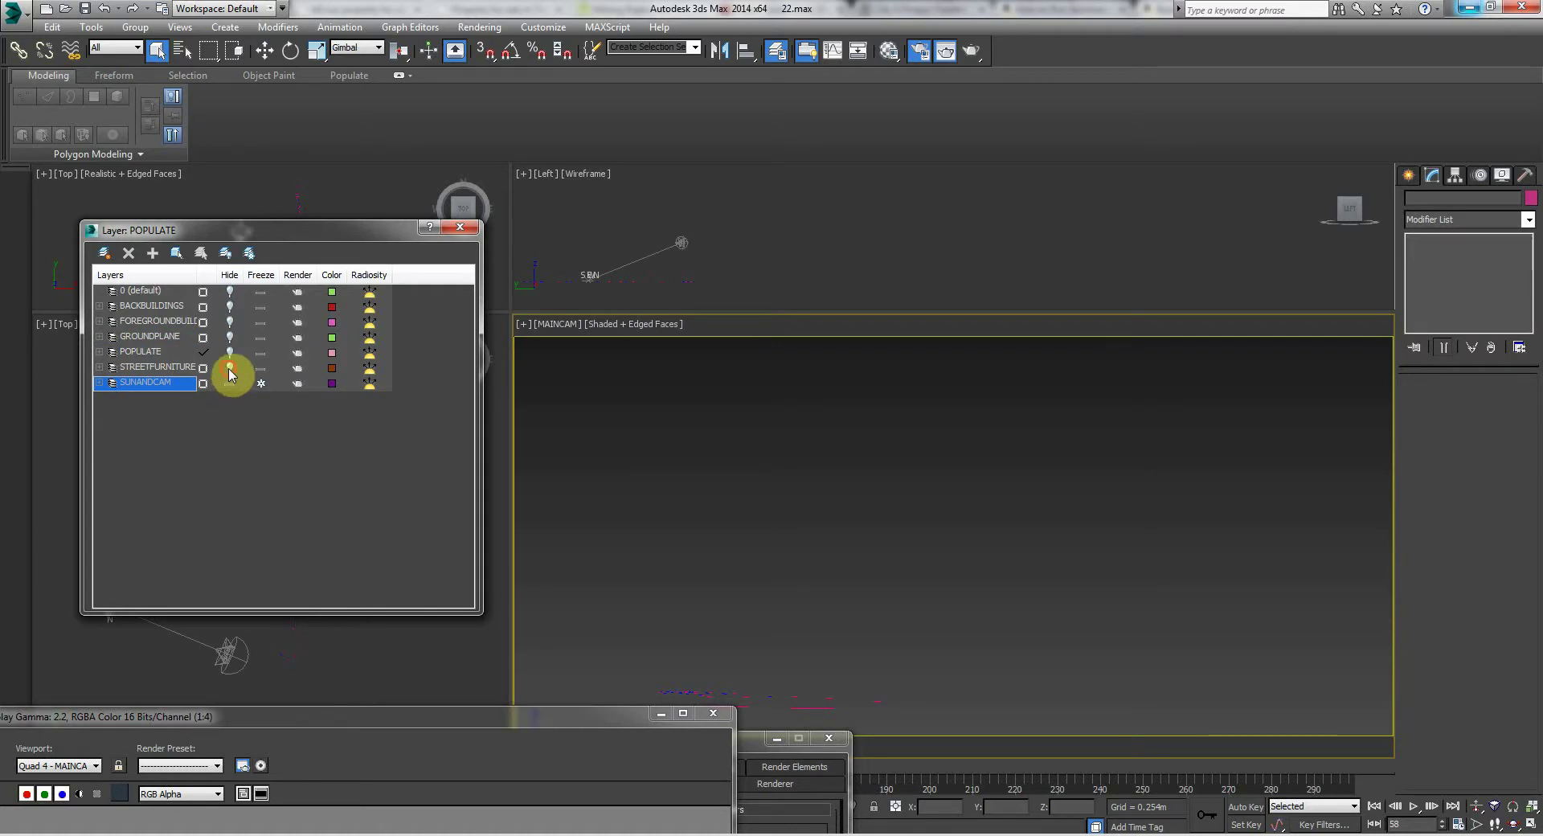
Step: Unhide the default layer and preview the STREETFURNITURE, BACKBUILDINGS and foreground buildings layers one at a time, hiding each again
{"action": "left_click", "coordinate": [229, 370]}
{"action": "left_click", "coordinate": [230, 369]}
{"action": "left_click", "coordinate": [224, 306]}
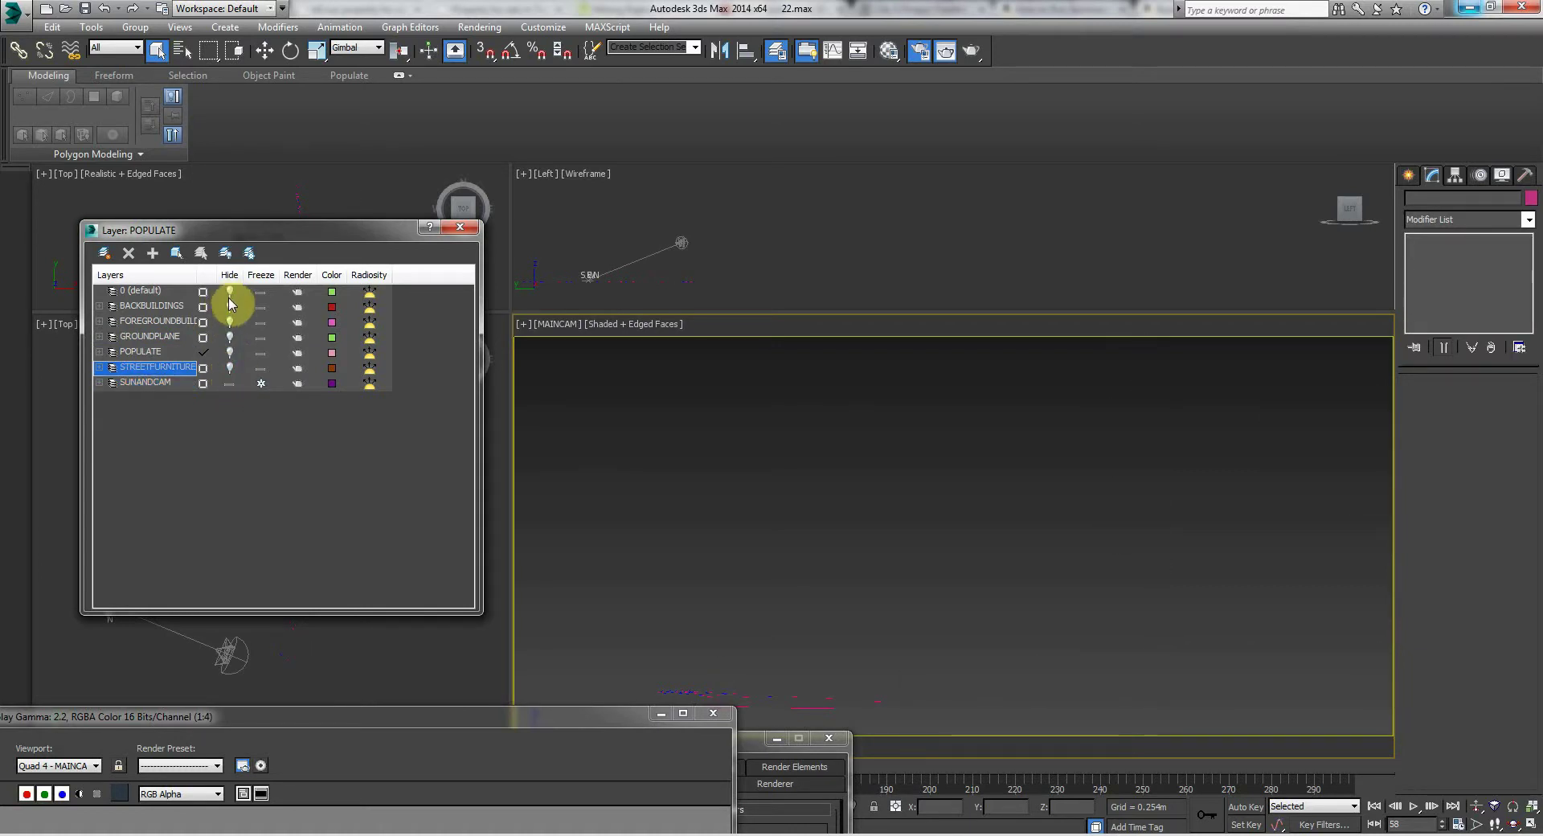
{"action": "left_click", "coordinate": [230, 313]}
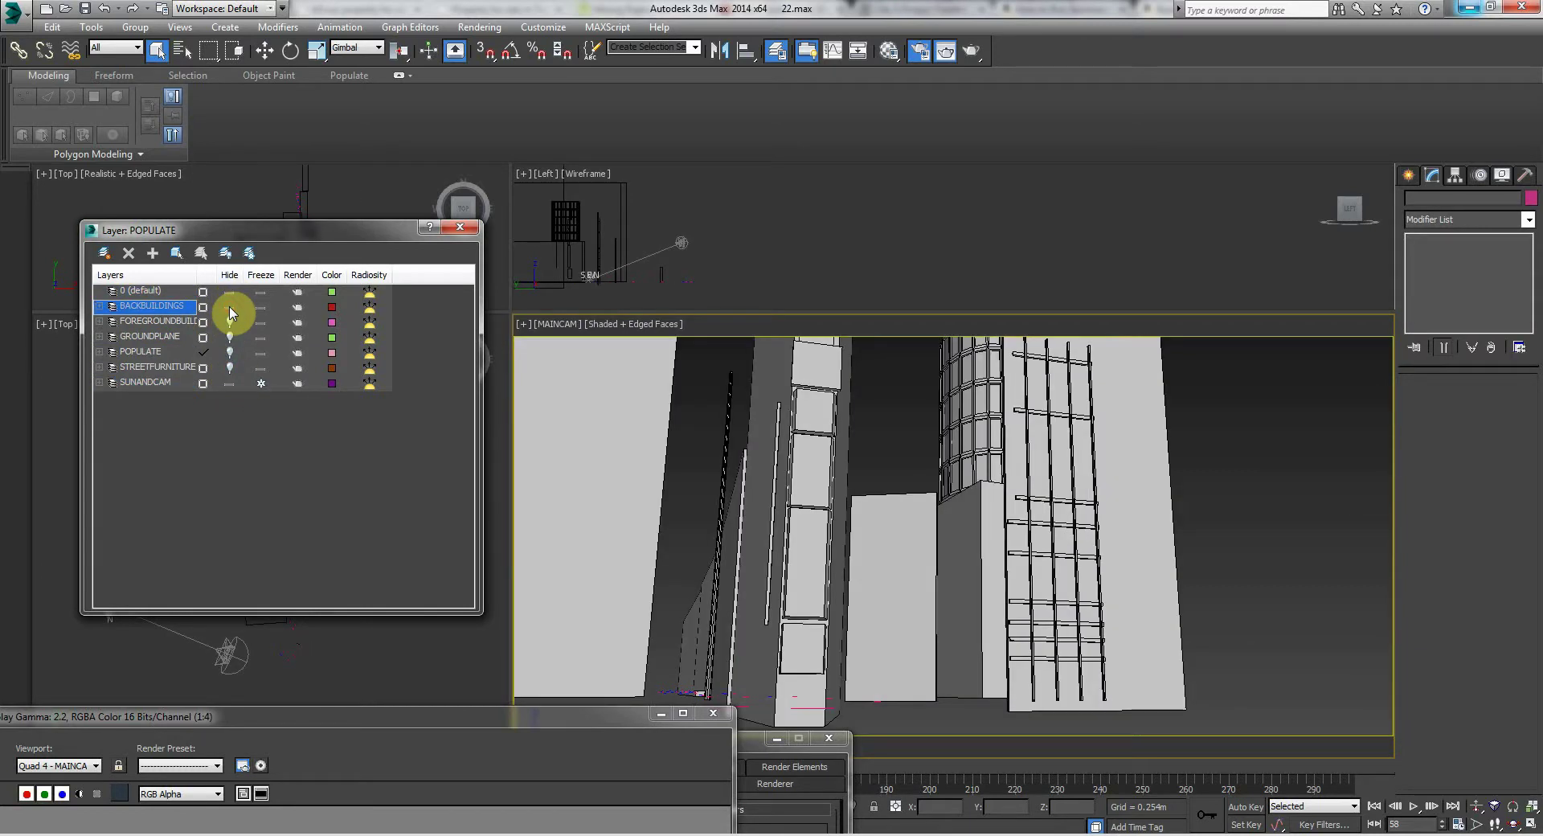
{"action": "left_click", "coordinate": [231, 313]}
{"action": "left_click", "coordinate": [229, 324]}
{"action": "left_click", "coordinate": [228, 326]}
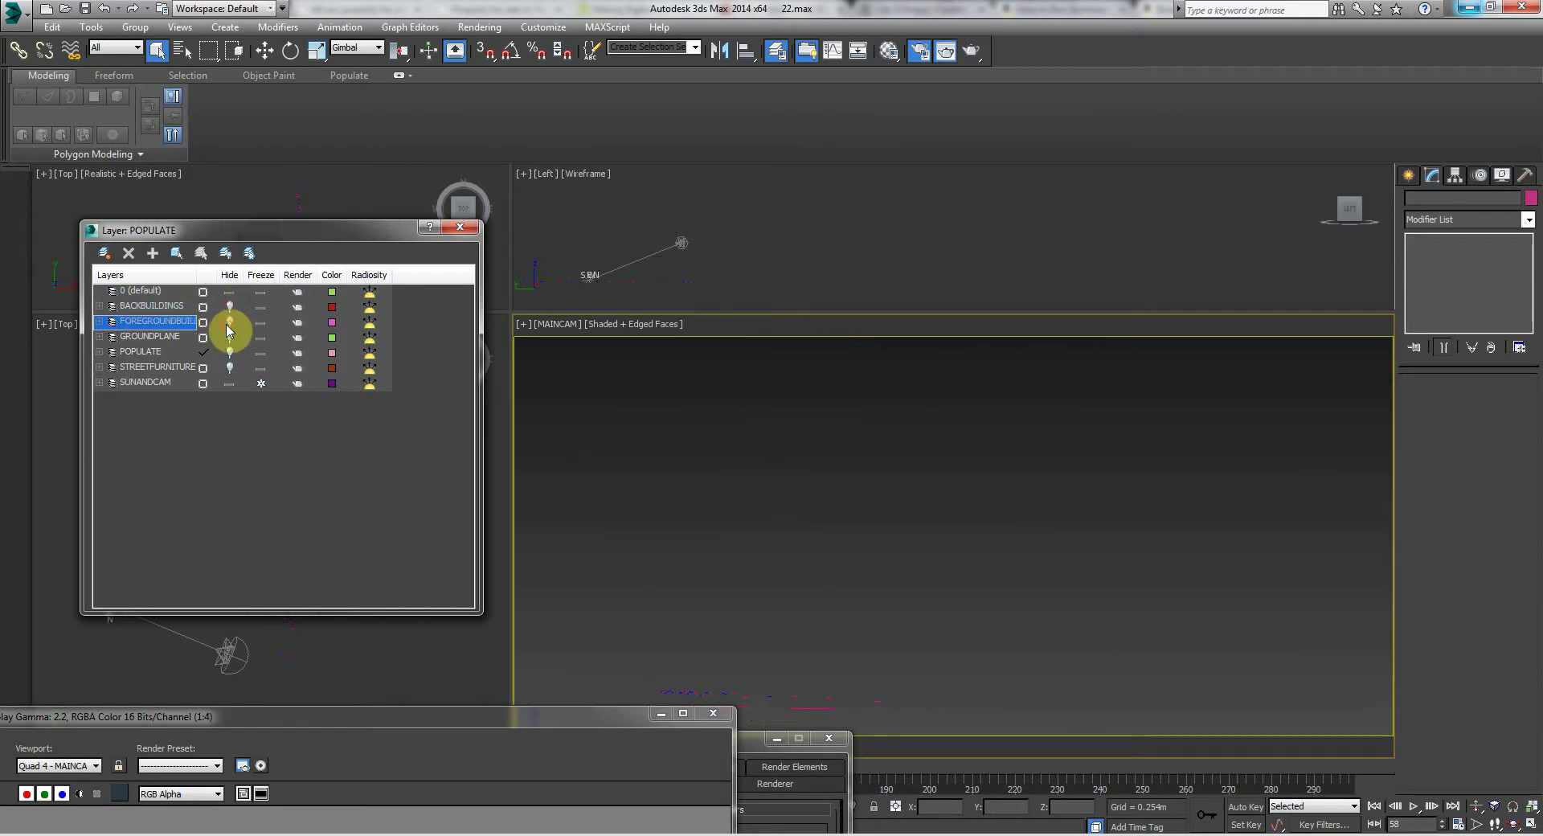
Step: Preview the GROUNDPLANE, POPULATE and STREETFURNITURE layers one at a time, hiding each again
{"action": "left_click", "coordinate": [230, 339]}
{"action": "left_click", "coordinate": [231, 344]}
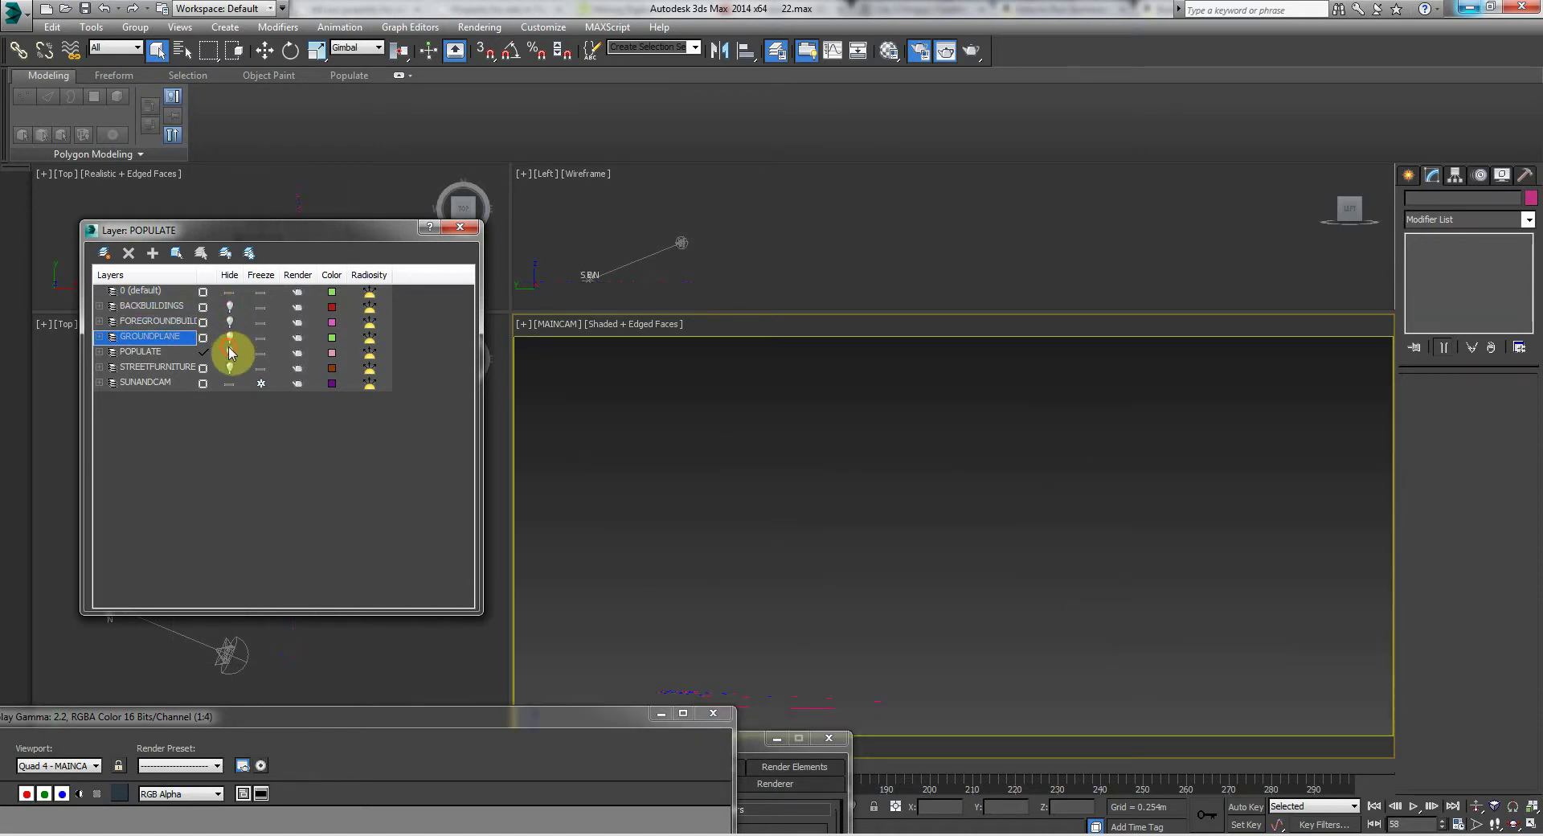
{"action": "left_click", "coordinate": [230, 352]}
{"action": "left_click", "coordinate": [230, 352]}
{"action": "left_click", "coordinate": [230, 352]}
{"action": "left_click", "coordinate": [229, 352]}
{"action": "left_click", "coordinate": [231, 368]}
{"action": "left_click", "coordinate": [231, 368]}
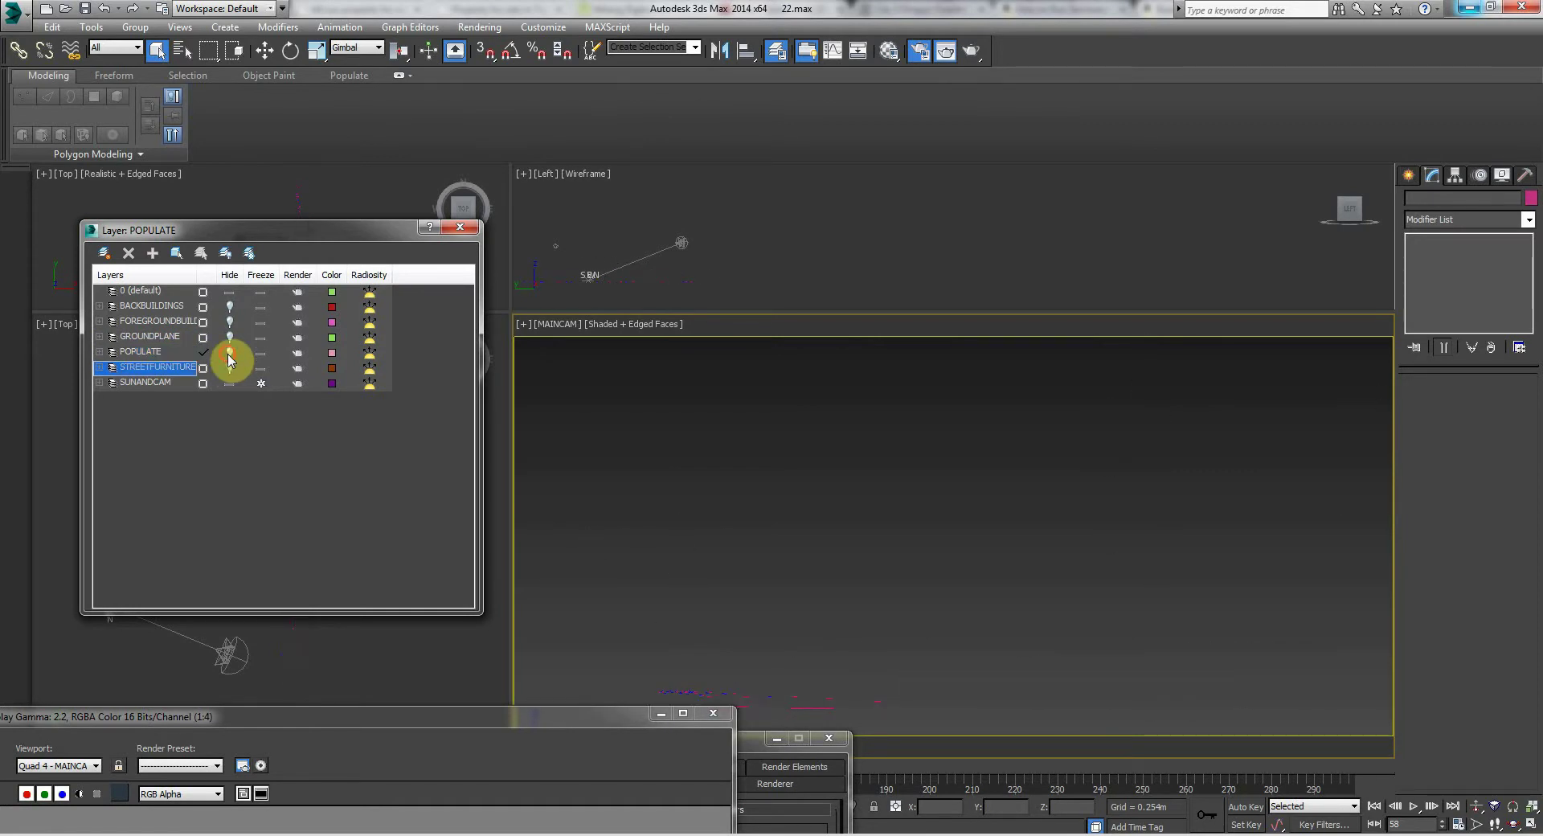
Step: Unhide the POPULATE layer, clear the windows from the timeline, and scrub the people's animation to frame 140 and back to frame 58
{"action": "left_click", "coordinate": [229, 353]}
{"action": "left_click_drag", "start_coordinate": [558, 716], "coordinate": [376, 821]}
{"action": "left_click_drag", "start_coordinate": [639, 752], "coordinate": [386, 828]}
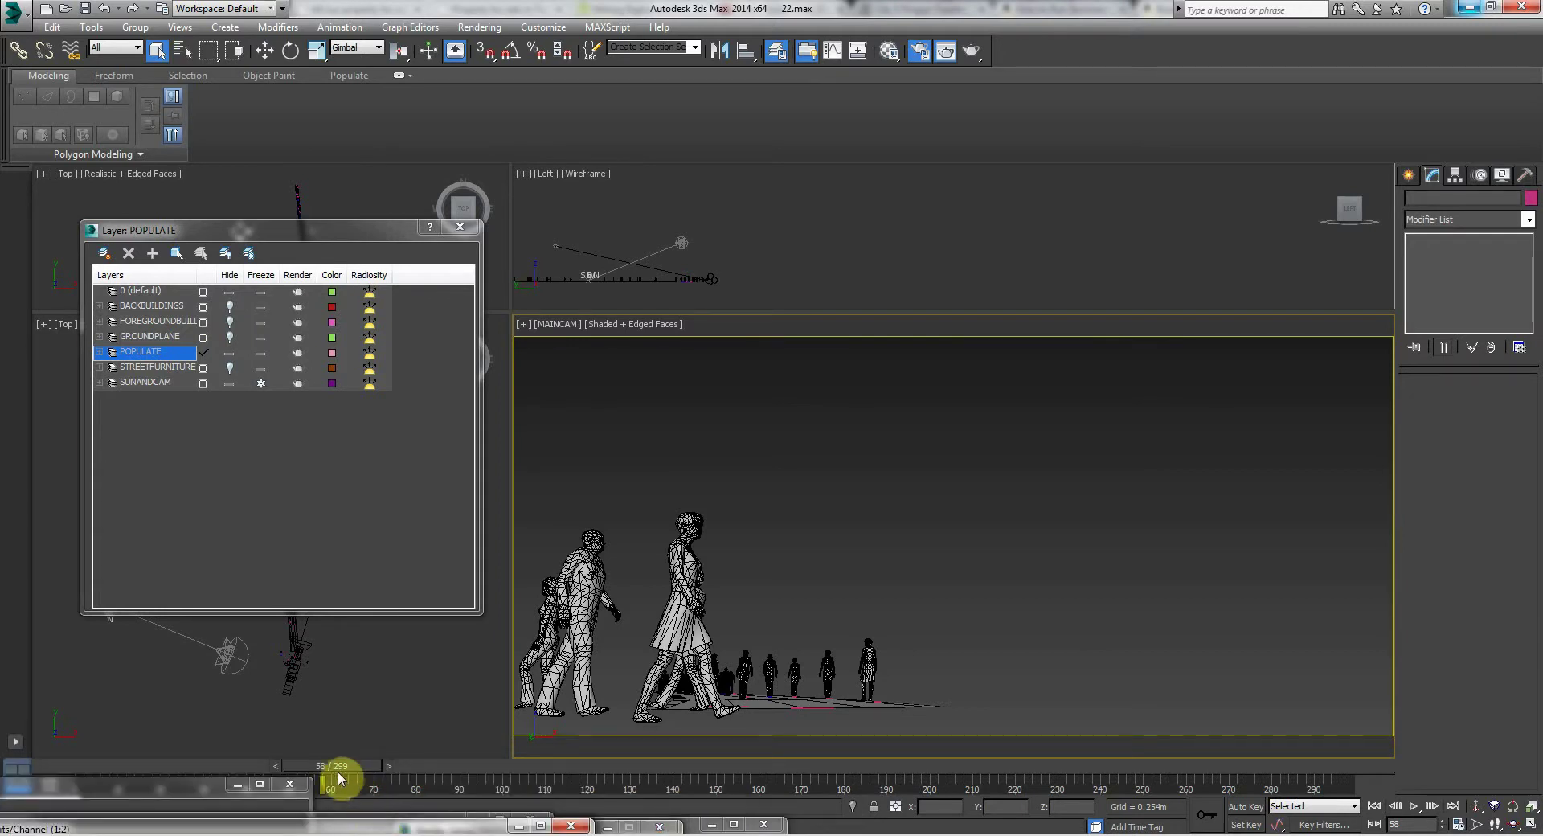
{"action": "left_click_drag", "start_coordinate": [335, 765], "coordinate": [675, 771]}
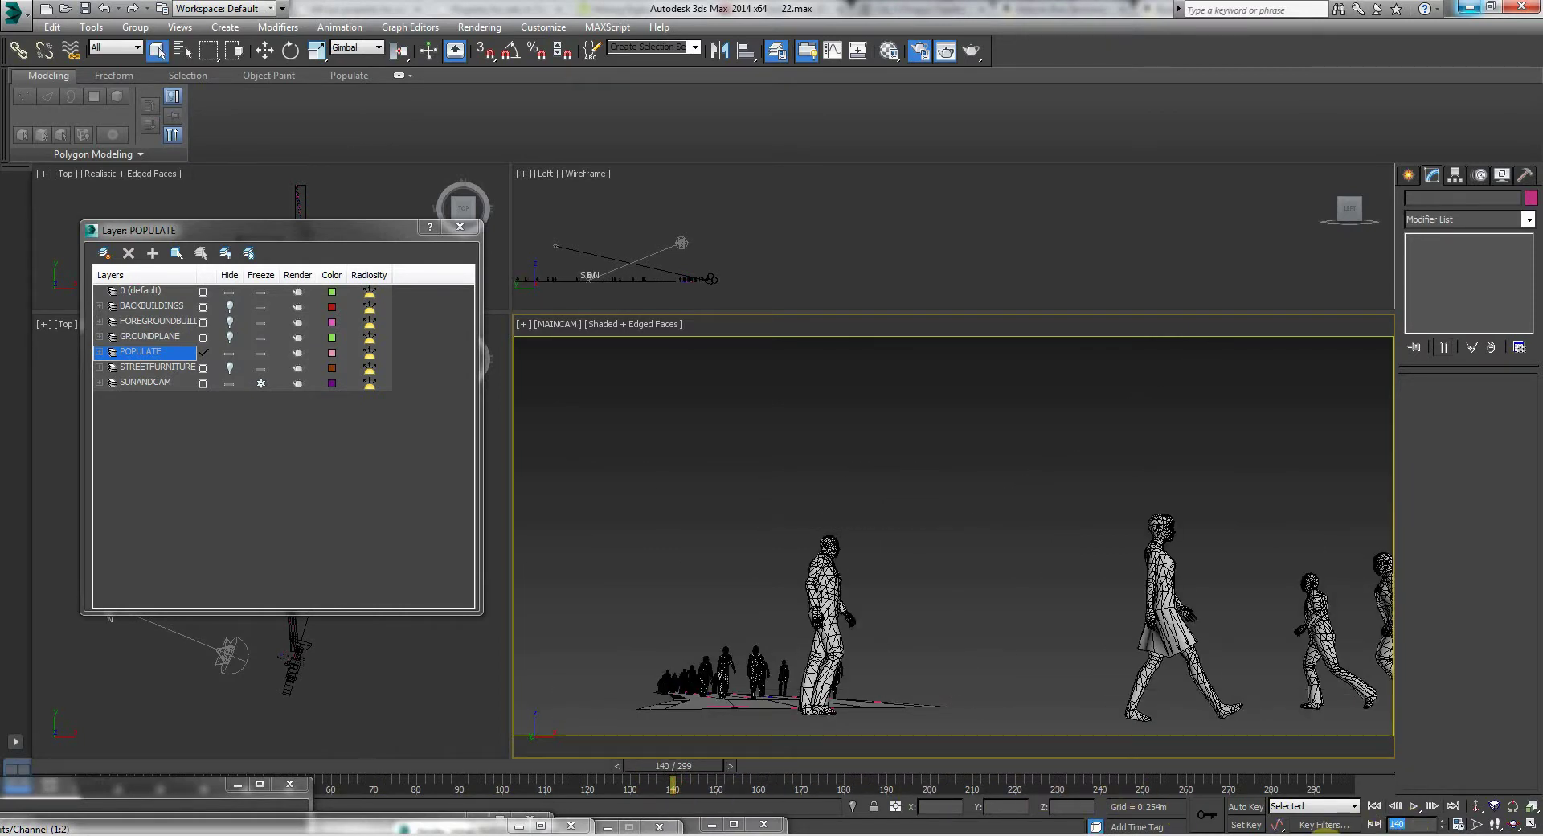
{"action": "type", "text": "58"}
{"action": "key", "text": "Return"}
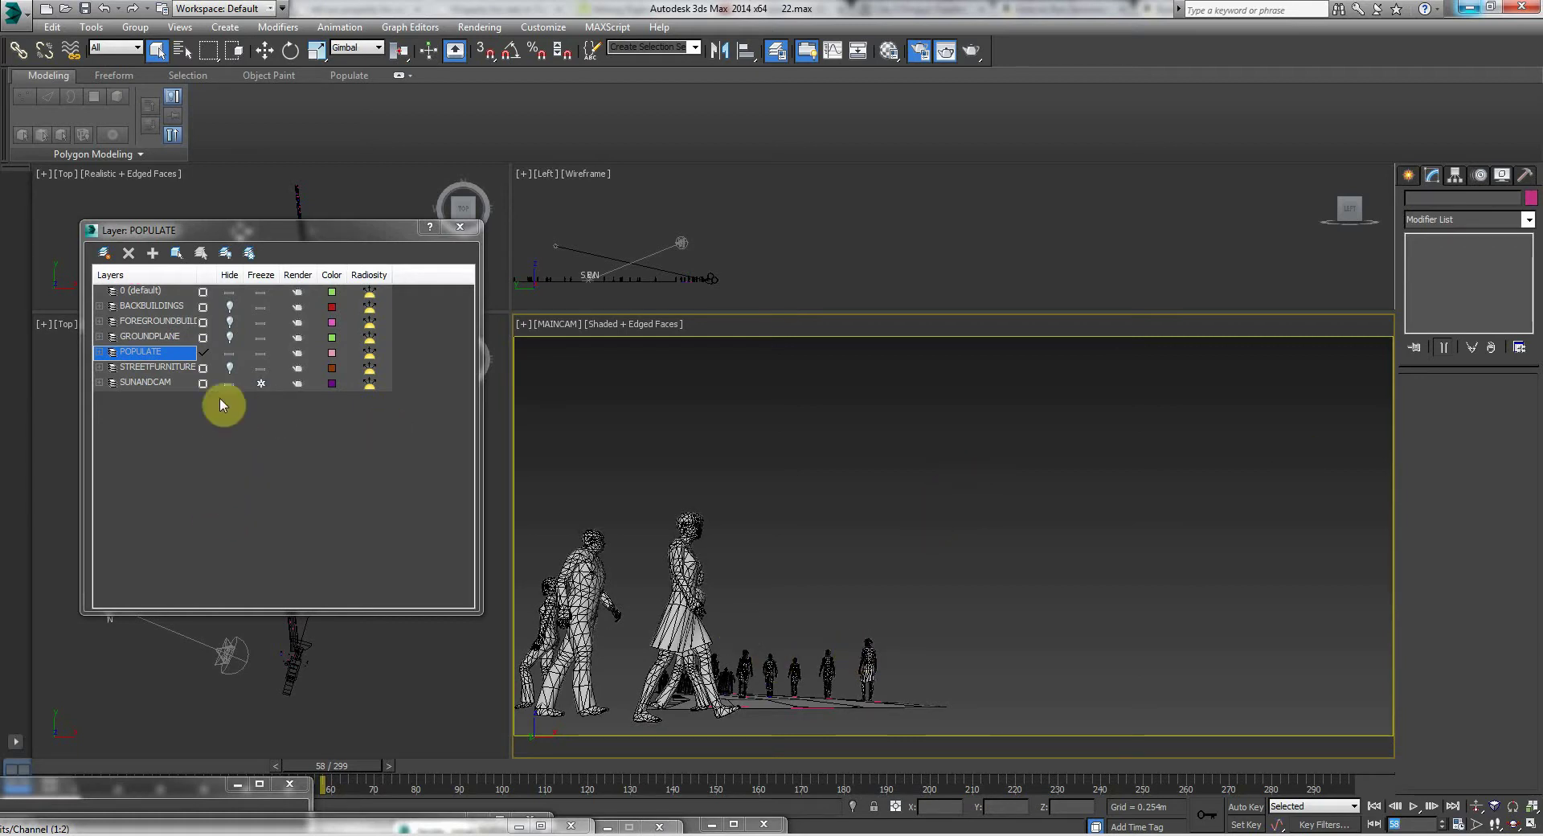
Step: Hide the POPULATE layer and unhide the BACKBUILDINGS layer
{"action": "left_click_drag", "start_coordinate": [228, 353], "coordinate": [227, 368]}
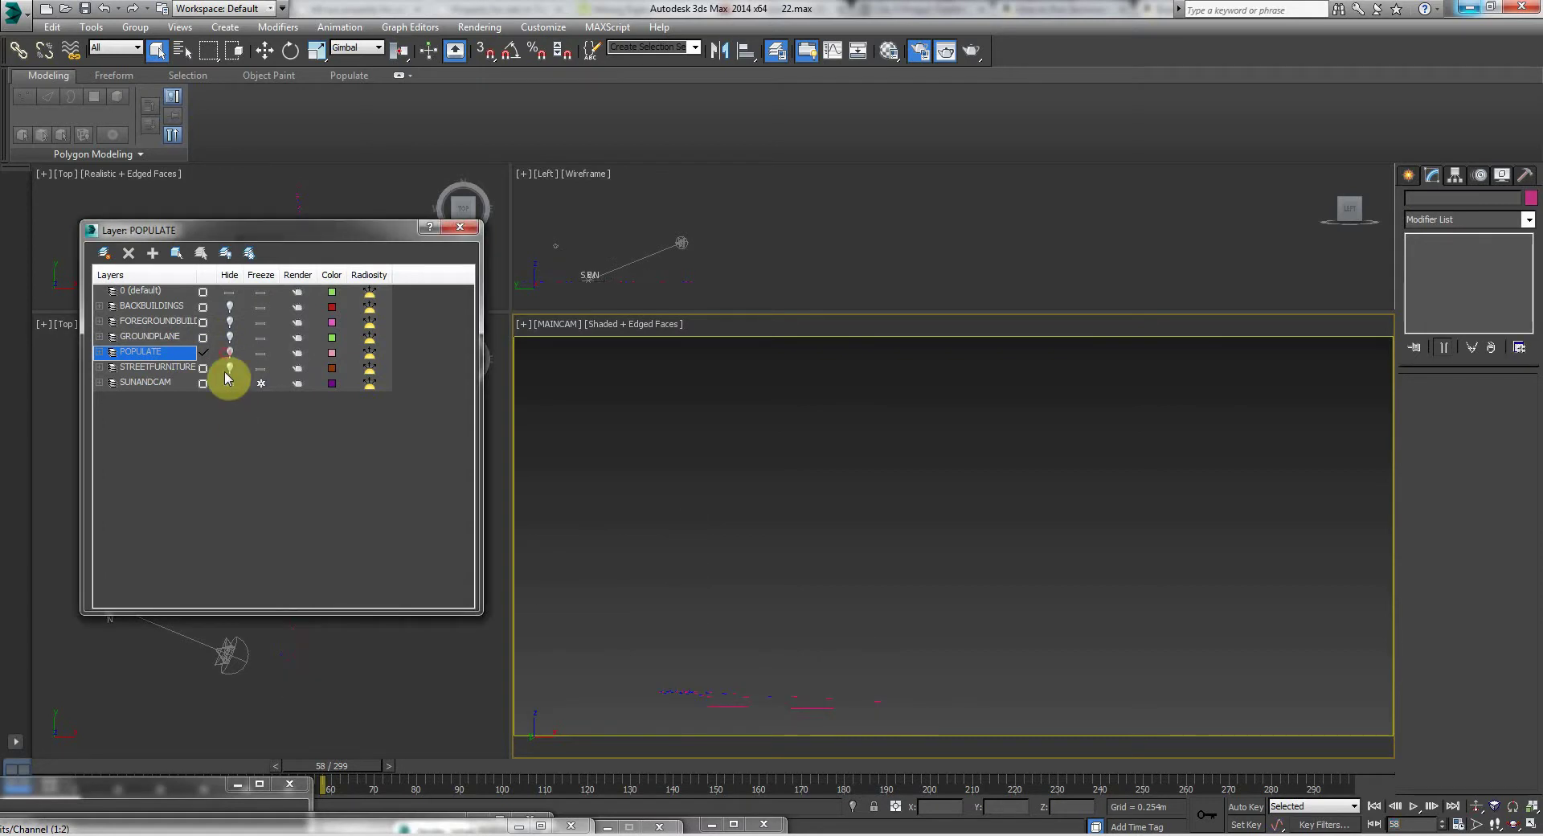
{"action": "left_click", "coordinate": [229, 309]}
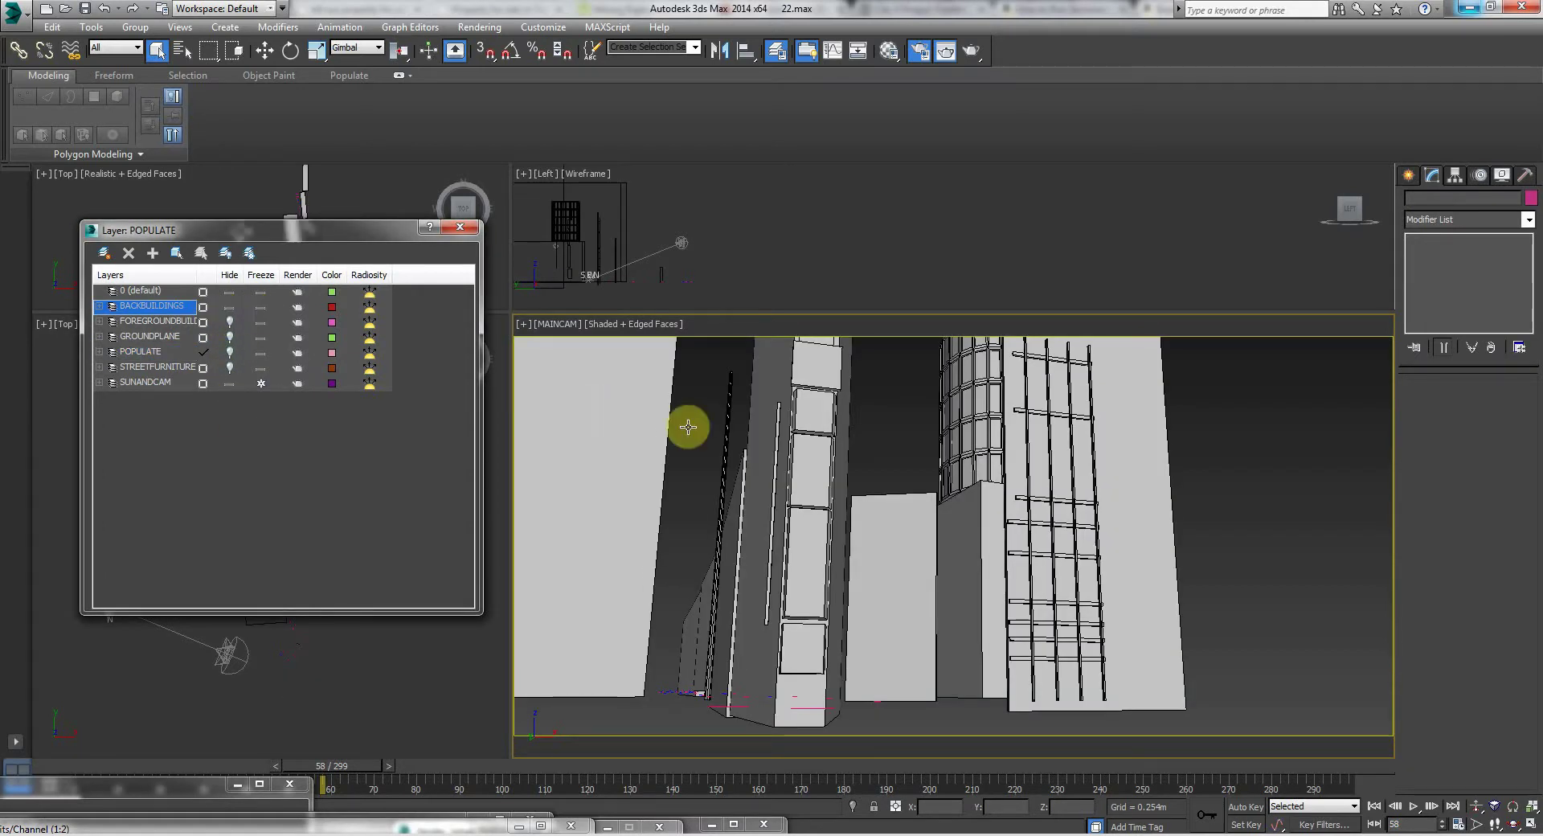
{"action": "left_click", "coordinate": [1400, 830]}
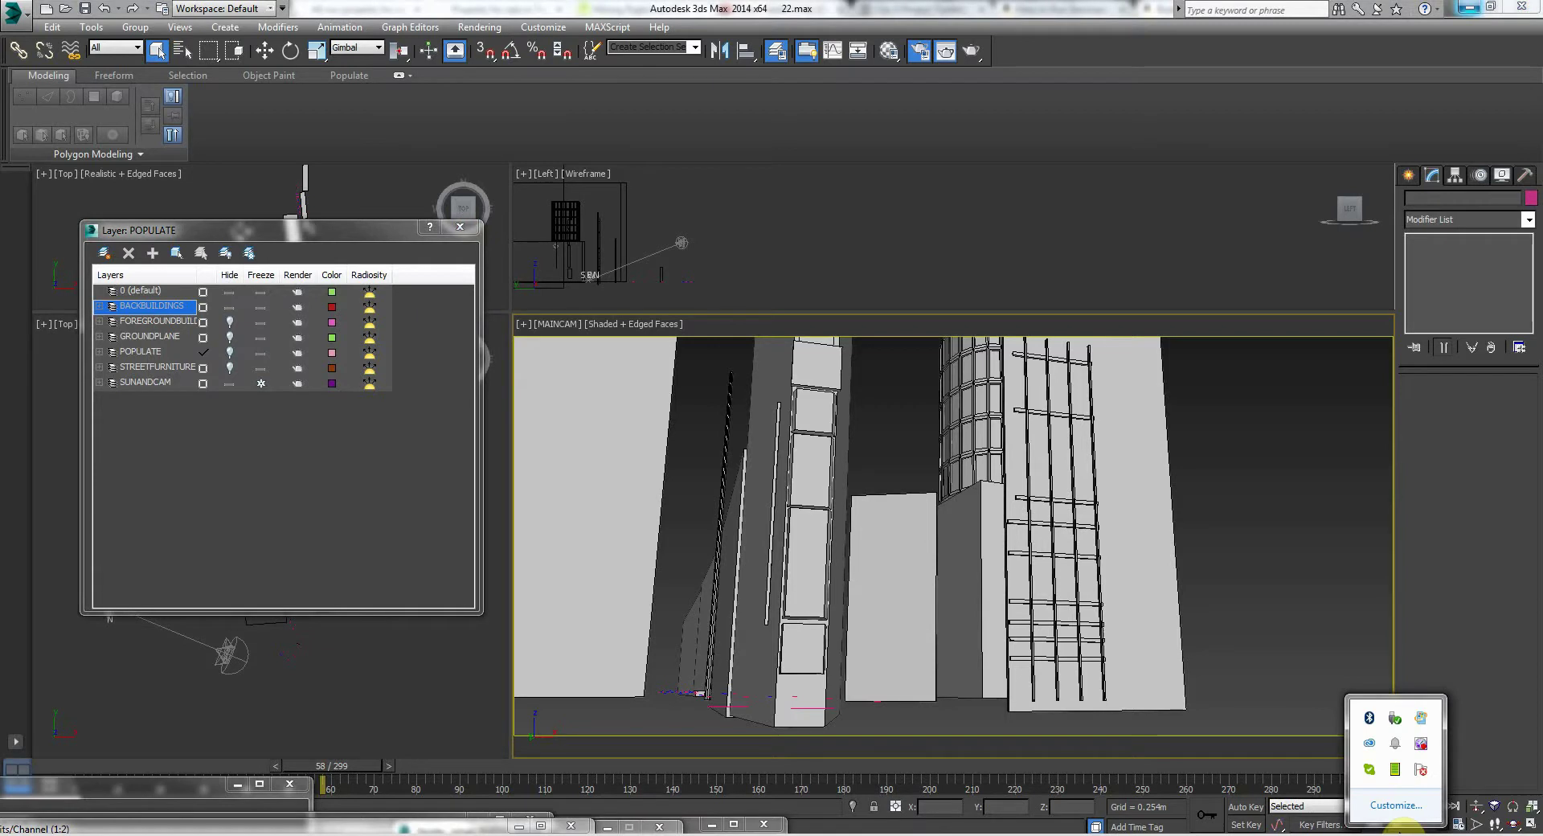
{"action": "right_click", "coordinate": [1420, 751]}
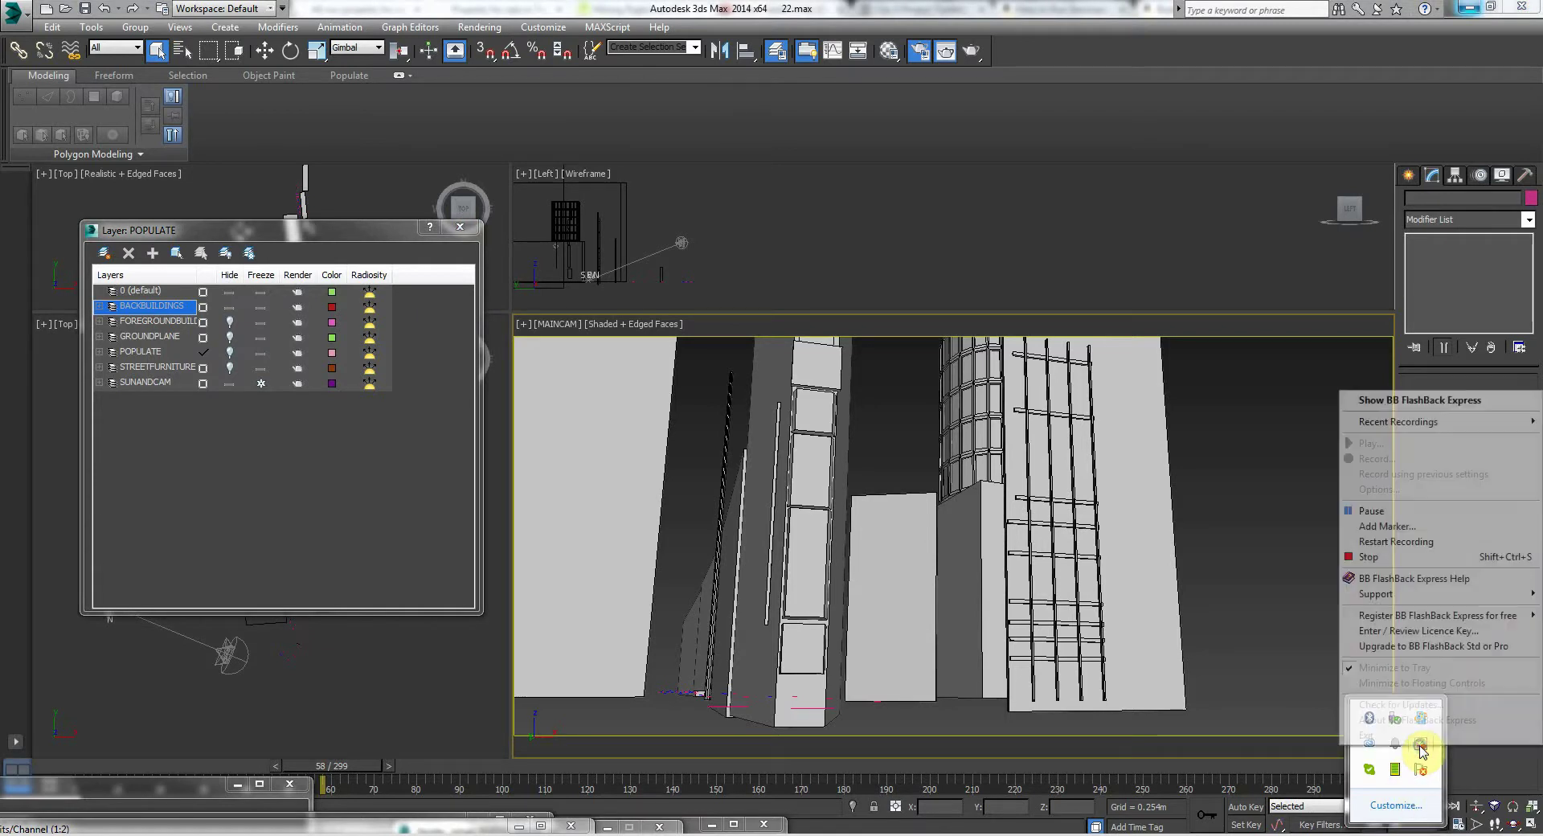
{"action": "left_click", "coordinate": [1371, 512]}
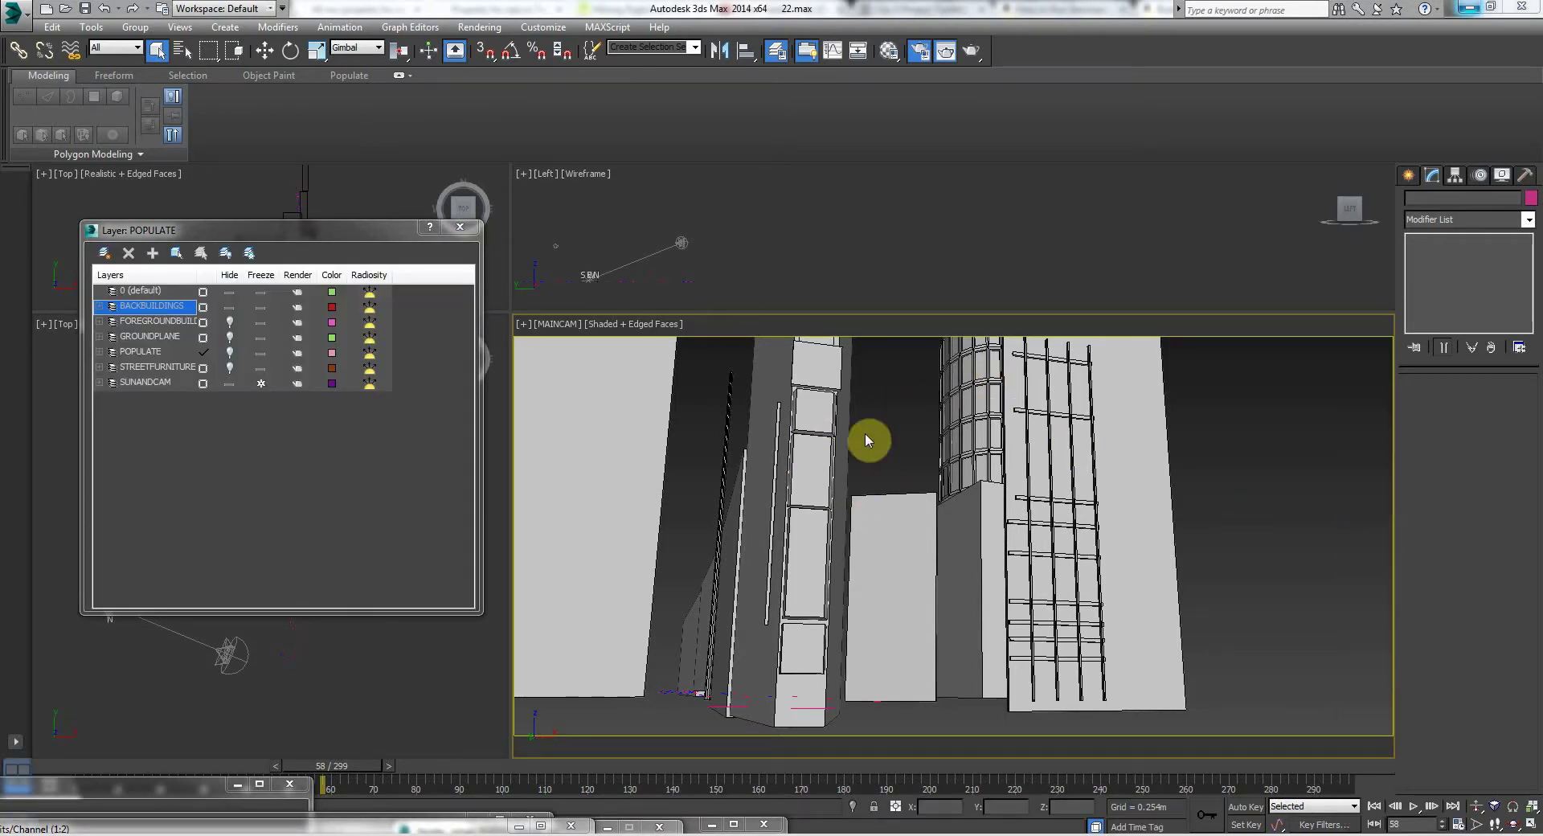
Step: Open the render setup's Global Illumination settings, set the Final Gather precision preset to Medium, and review the Caustics & Photon Mapping options
{"action": "left_click", "coordinate": [480, 26]}
{"action": "left_click", "coordinate": [474, 32]}
{"action": "left_click", "coordinate": [476, 30]}
{"action": "left_click", "coordinate": [487, 66]}
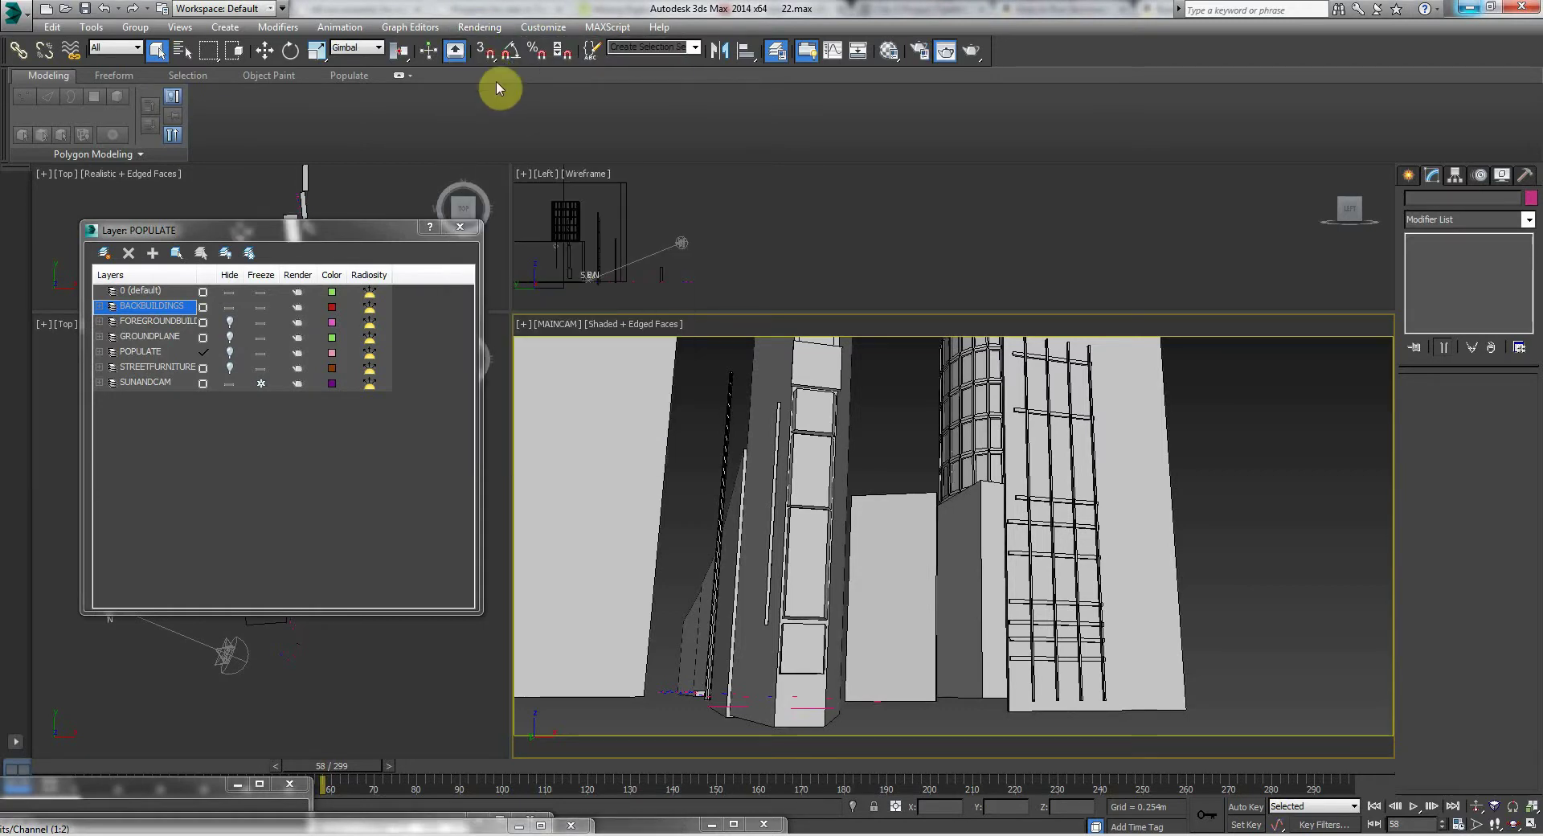
{"action": "left_click", "coordinate": [492, 30]}
{"action": "left_click", "coordinate": [506, 59]}
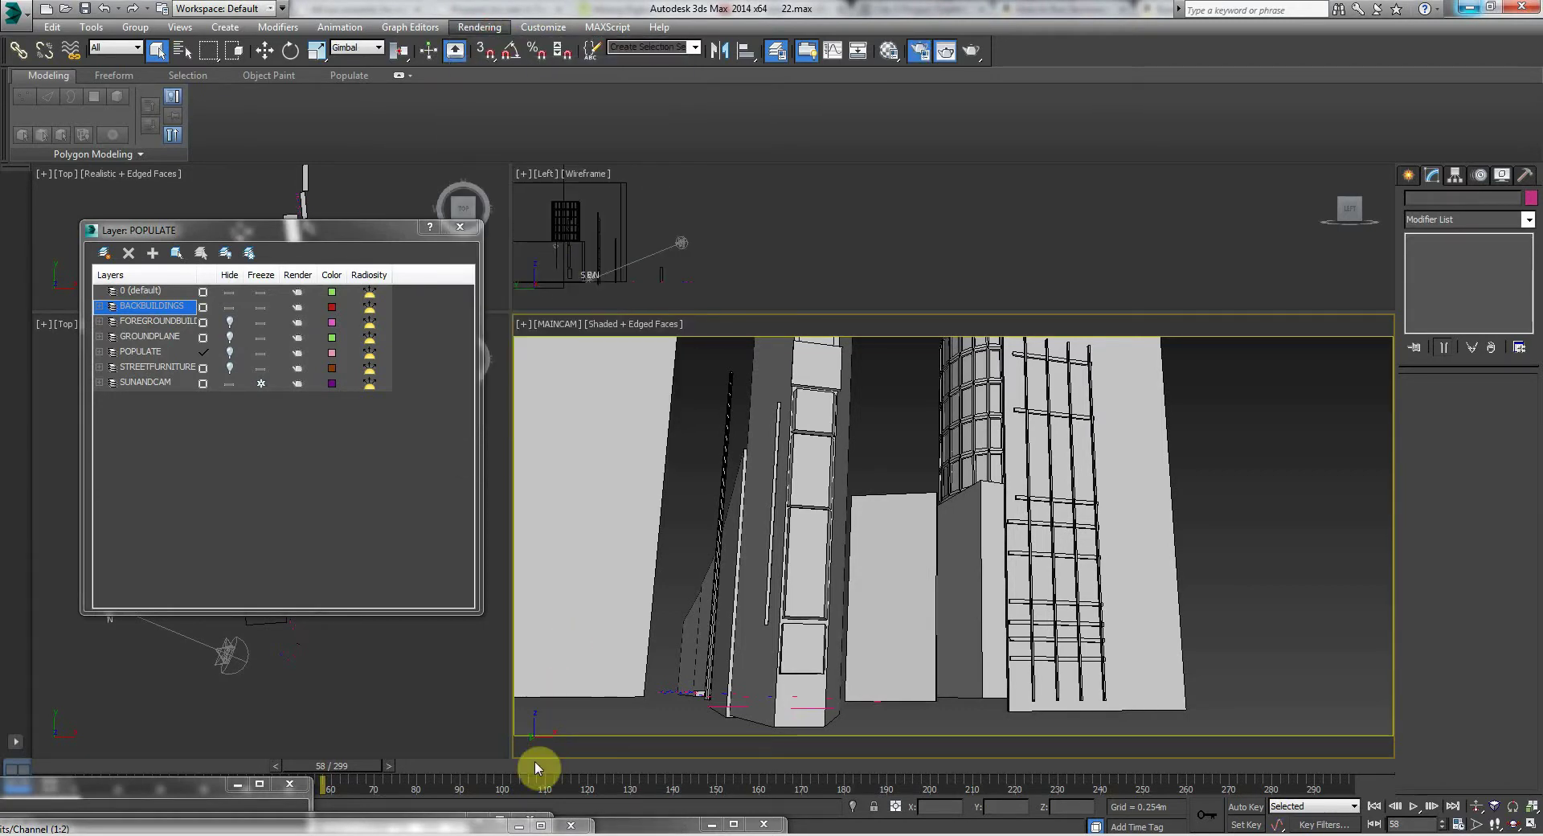
{"action": "left_click", "coordinate": [517, 828]}
{"action": "left_click_drag", "start_coordinate": [575, 406], "coordinate": [571, 89]}
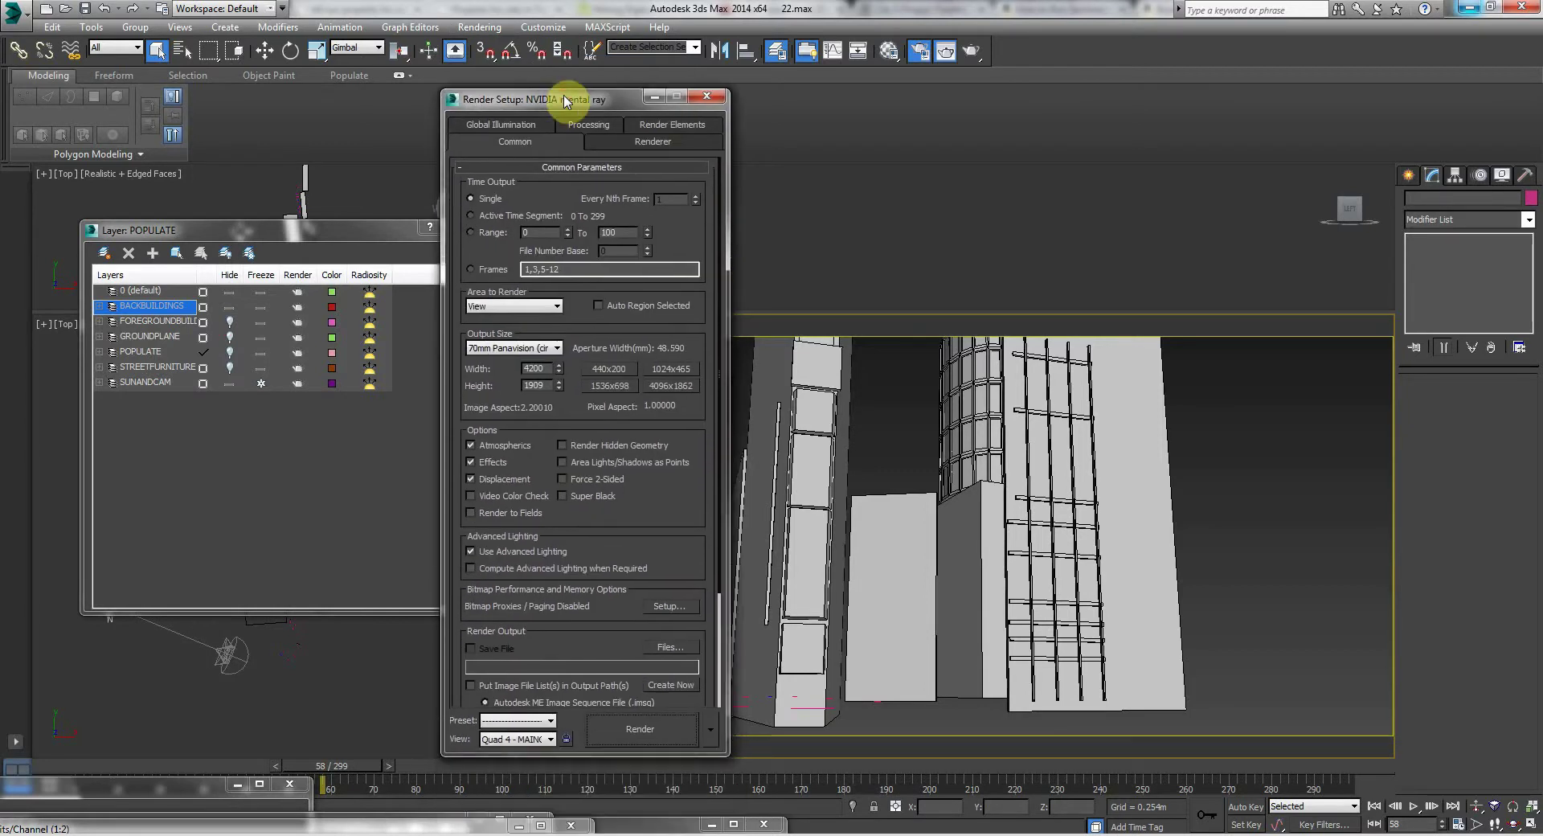
{"action": "left_click", "coordinate": [544, 124]}
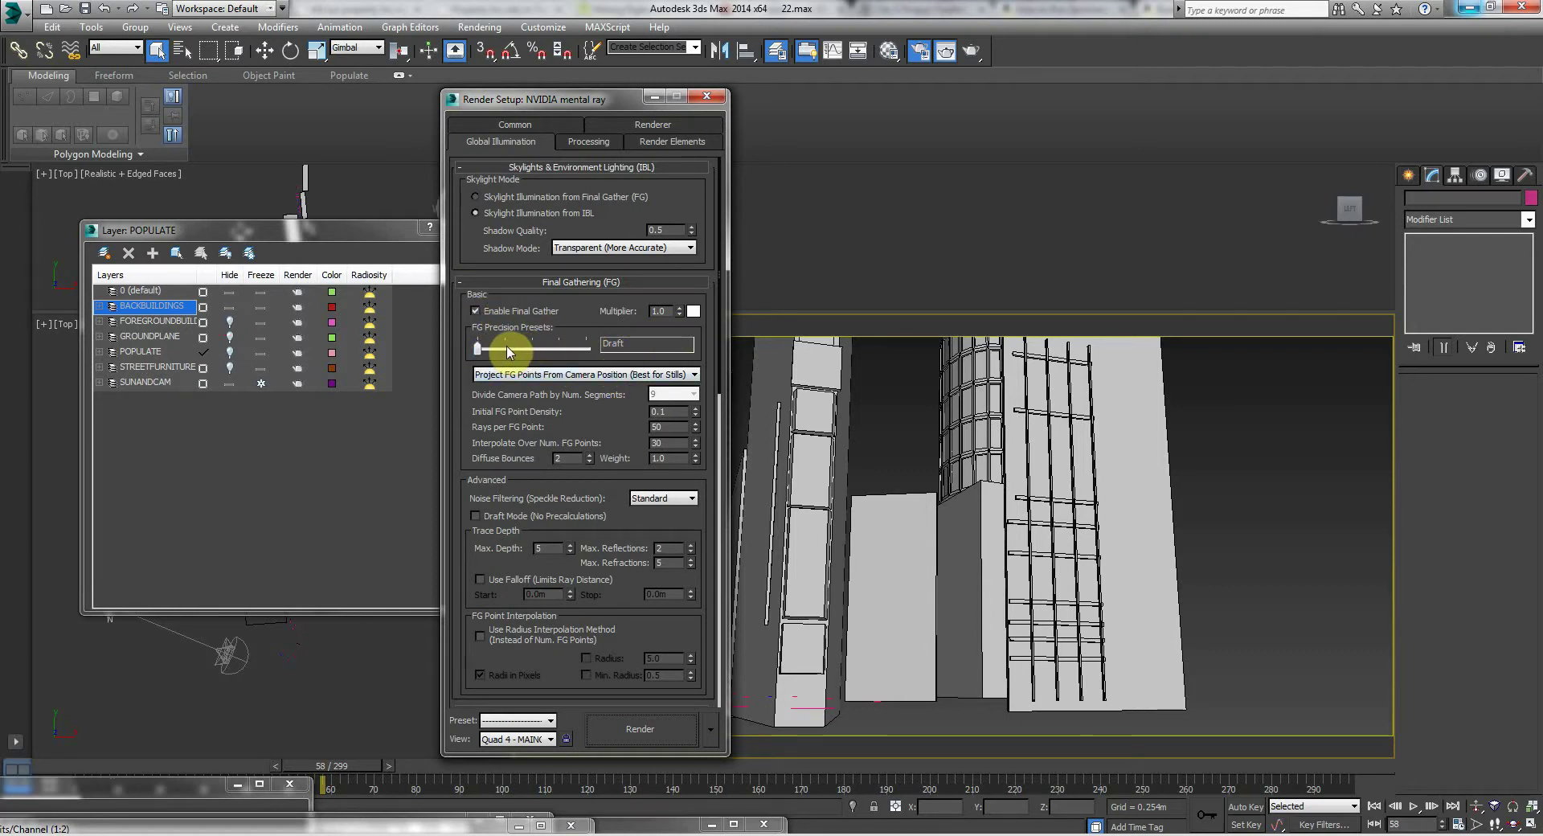
{"action": "left_click_drag", "start_coordinate": [465, 475], "coordinate": [499, 70]}
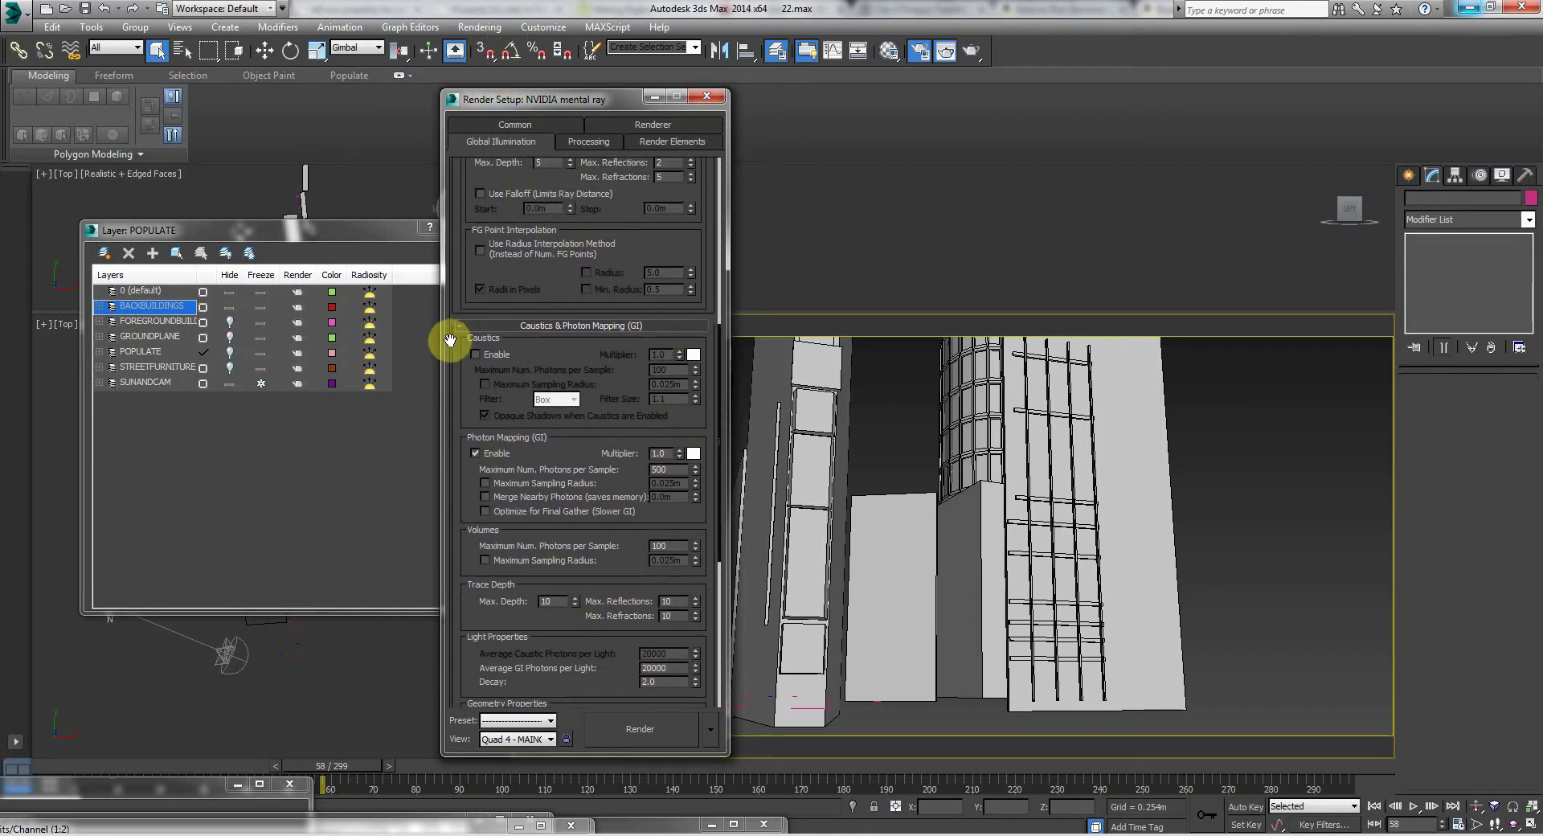
{"action": "scroll", "coordinate": [450, 392], "scroll_direction": "up", "scroll_amount": 3}
{"action": "left_click_drag", "start_coordinate": [452, 397], "coordinate": [482, 667]}
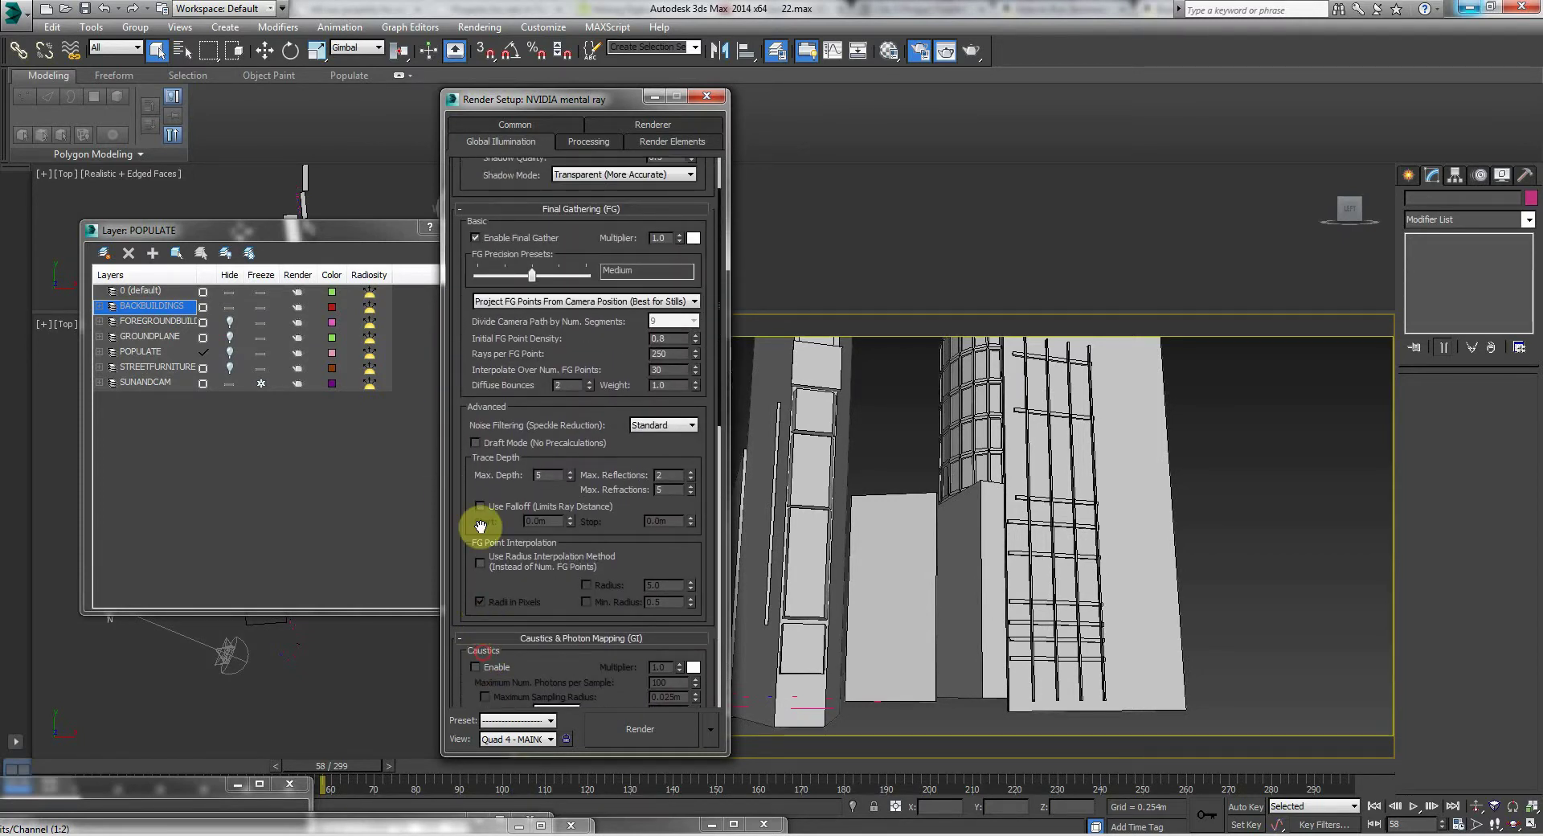
Step: Bring up the MAINCAM rendered frame window and set its Image Precision to Medium: Min 1.0, Quality 1.0
{"action": "mouse_move", "coordinate": [460, 826]}
{"action": "left_mouse_down"}
{"action": "mouse_move", "coordinate": [552, 585]}
{"action": "mouse_move", "coordinate": [262, 500]}
{"action": "mouse_move", "coordinate": [199, 560]}
{"action": "left_mouse_up"}
{"action": "double_click", "coordinate": [441, 820]}
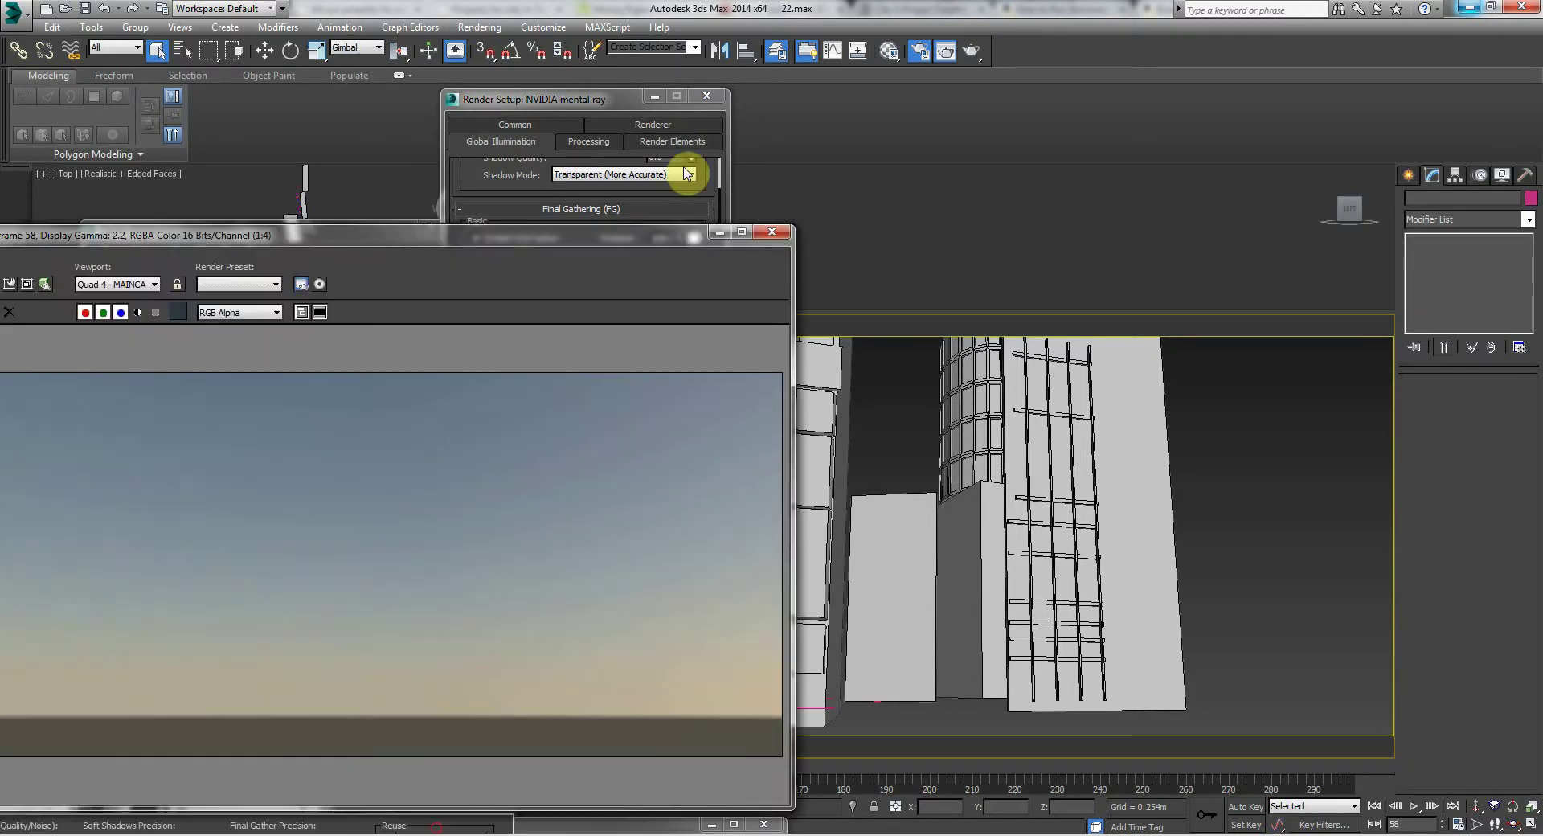
{"action": "left_click_drag", "start_coordinate": [682, 225], "coordinate": [372, 293]}
{"action": "double_click", "coordinate": [626, 825]}
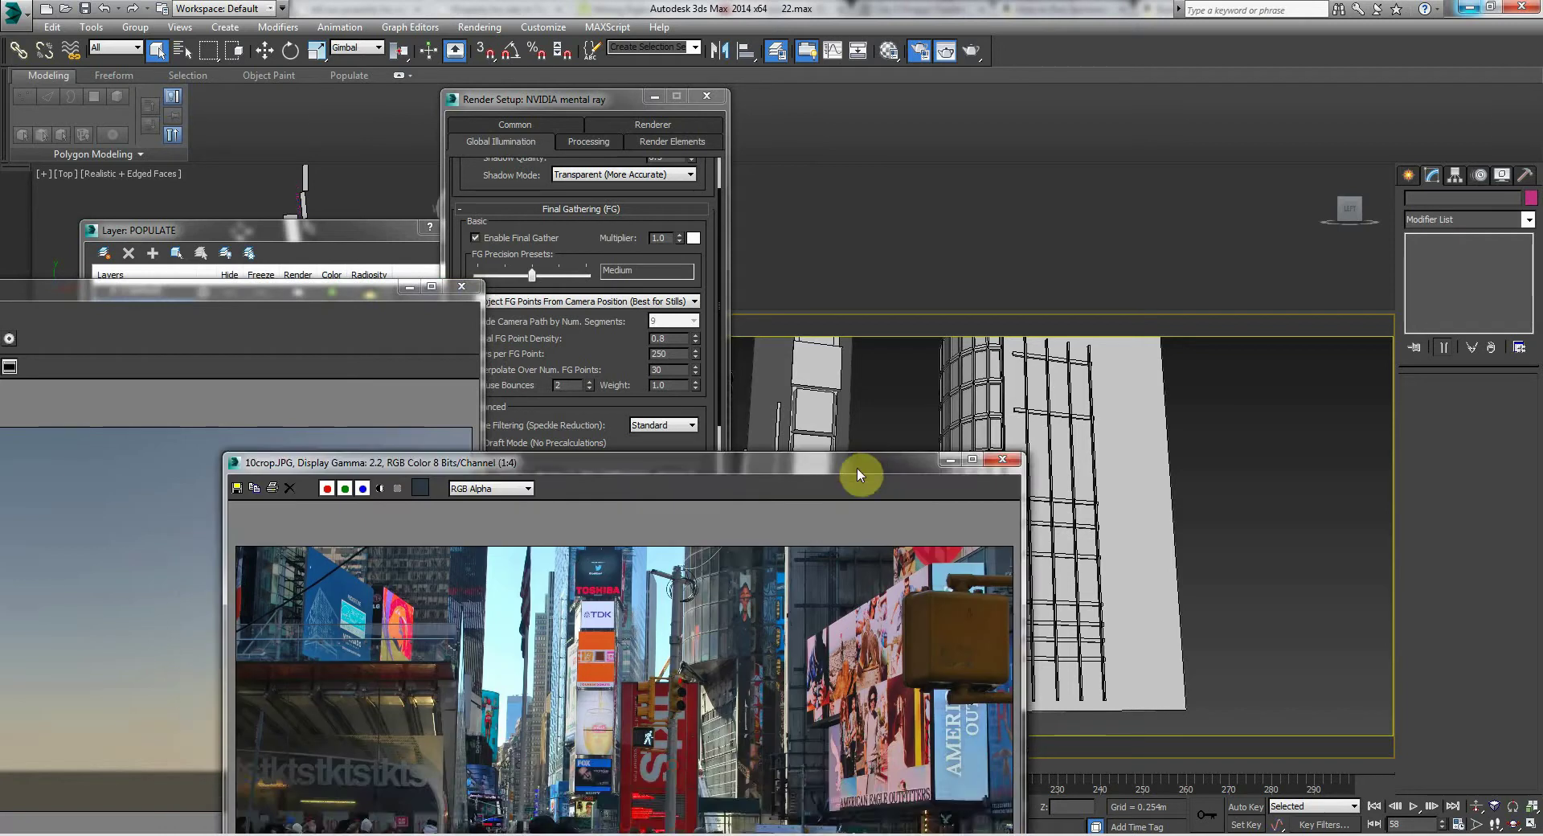
{"action": "left_click_drag", "start_coordinate": [372, 291], "coordinate": [1031, 64]}
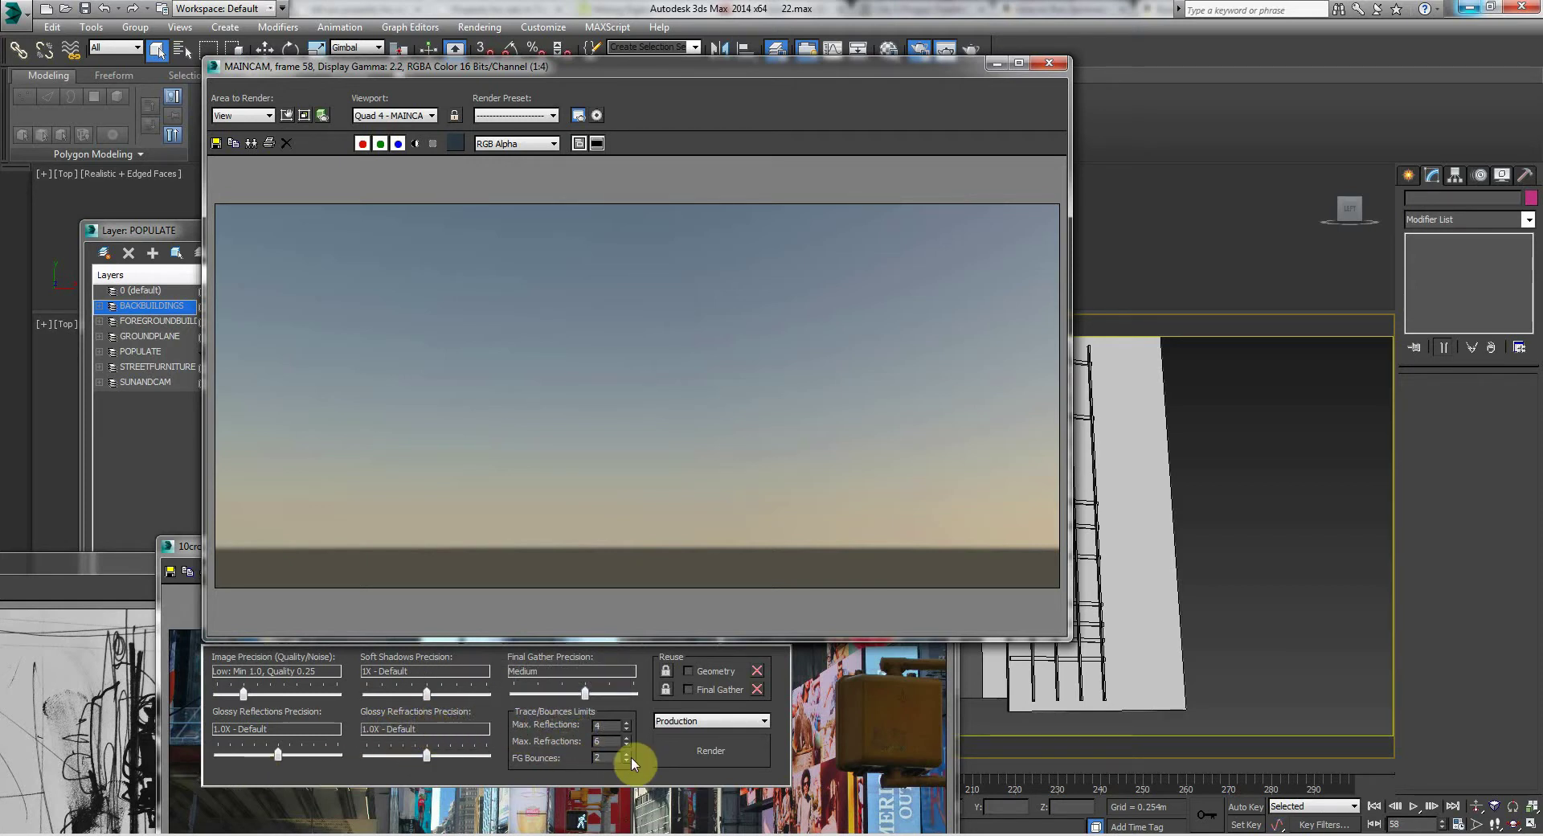
{"action": "left_click", "coordinate": [269, 696]}
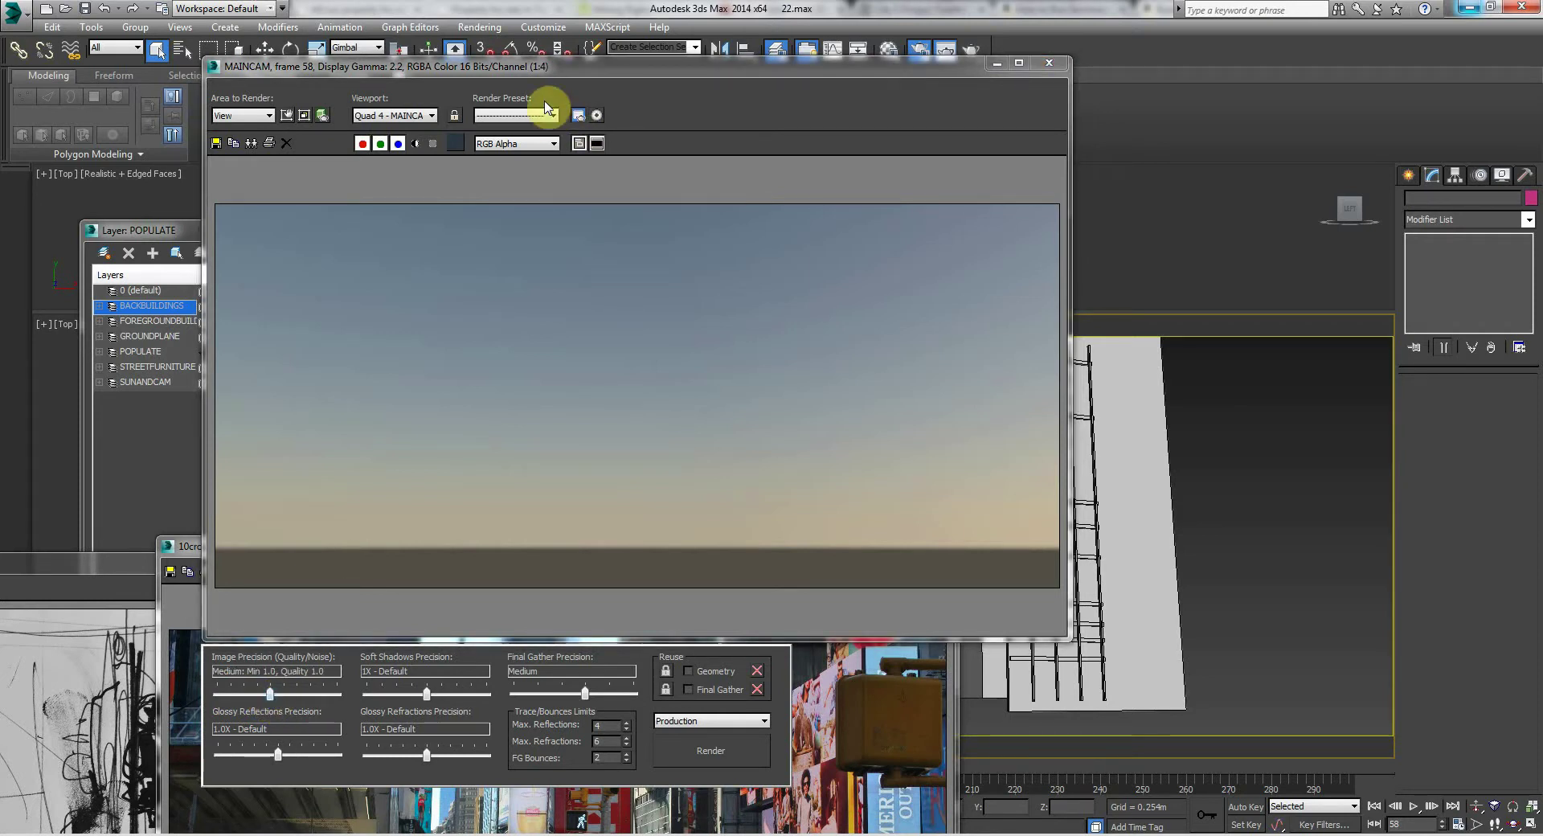
{"action": "left_click_drag", "start_coordinate": [535, 72], "coordinate": [332, 663]}
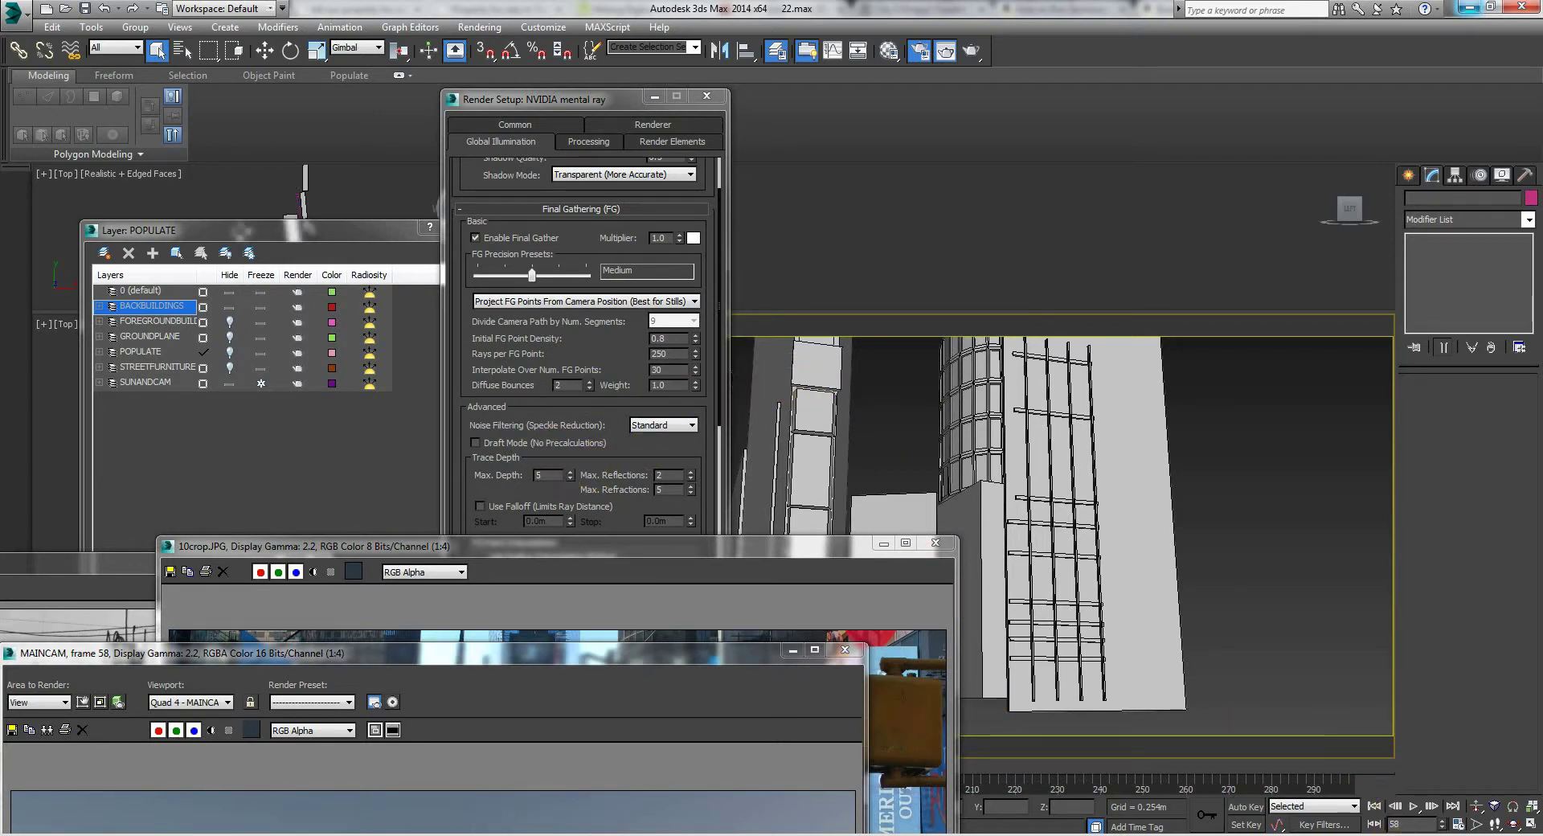
{"action": "left_click", "coordinate": [1398, 831]}
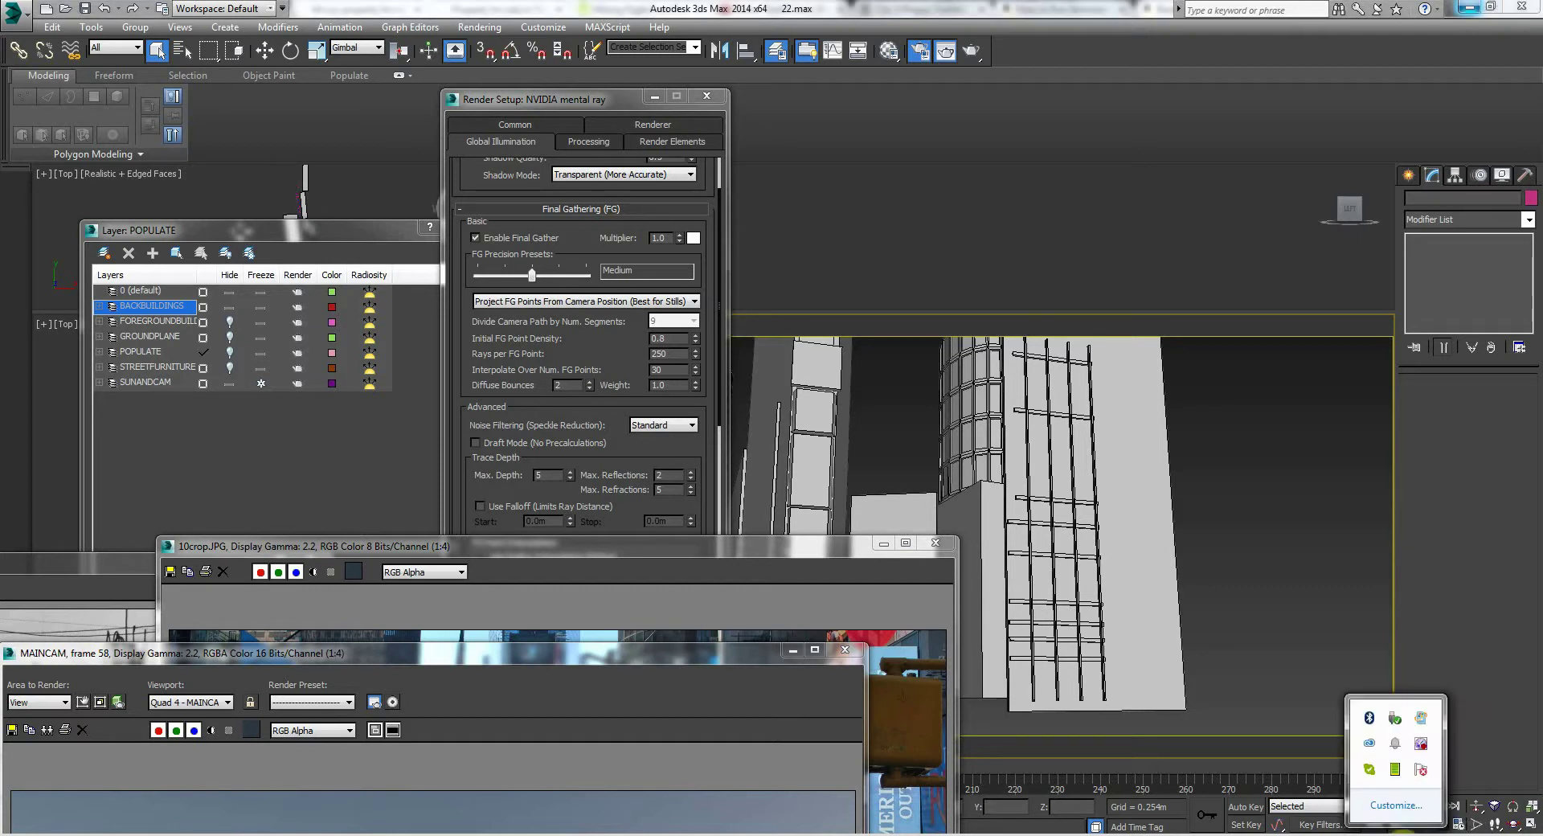
{"action": "right_click", "coordinate": [1417, 770]}
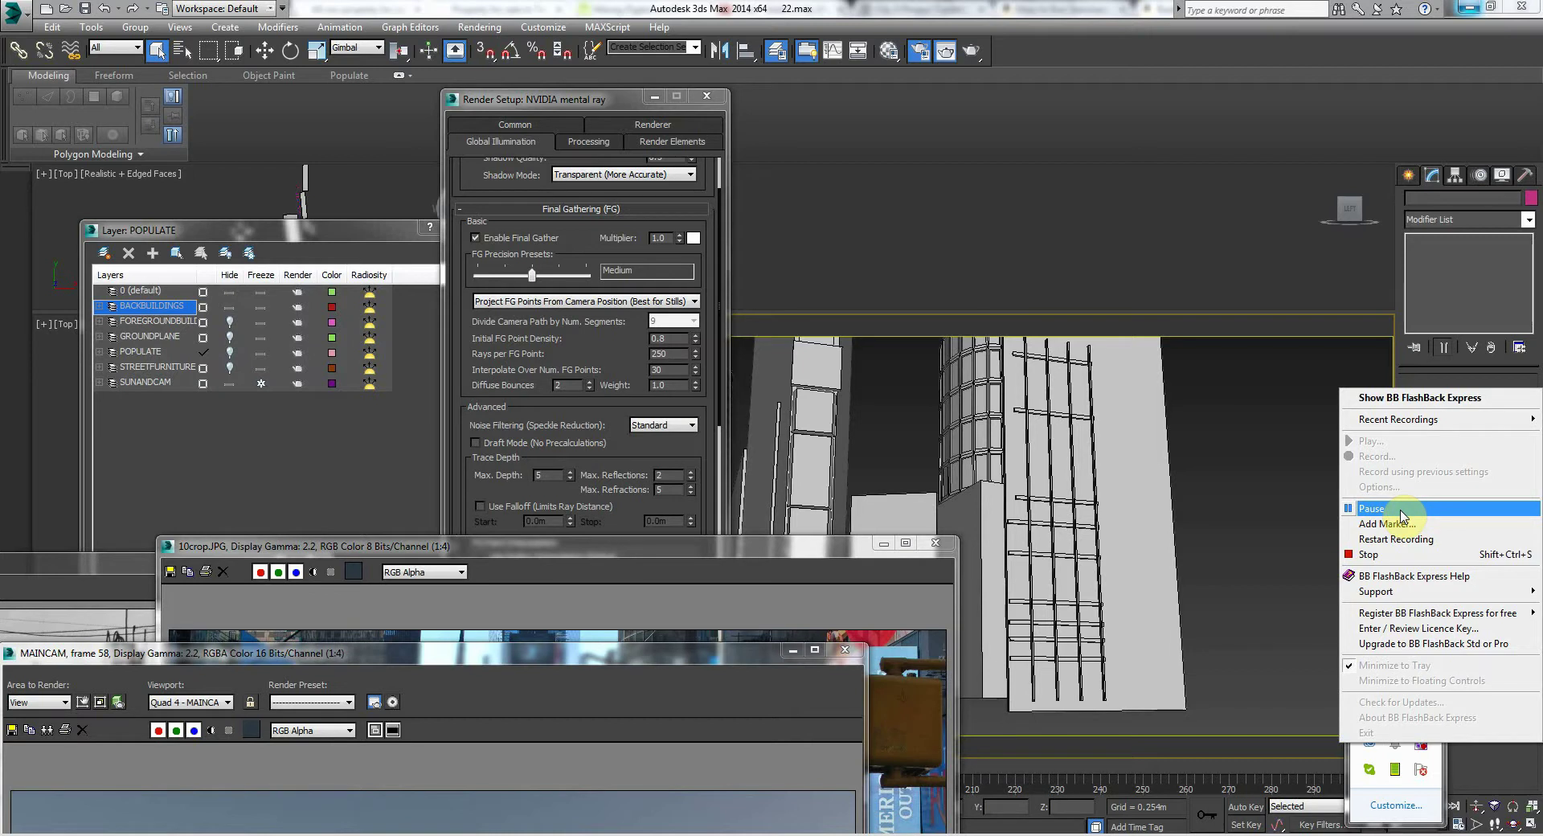
Step: Render the back buildings pass from the MAINCAM view
{"action": "left_click_drag", "start_coordinate": [534, 98], "coordinate": [451, 77]}
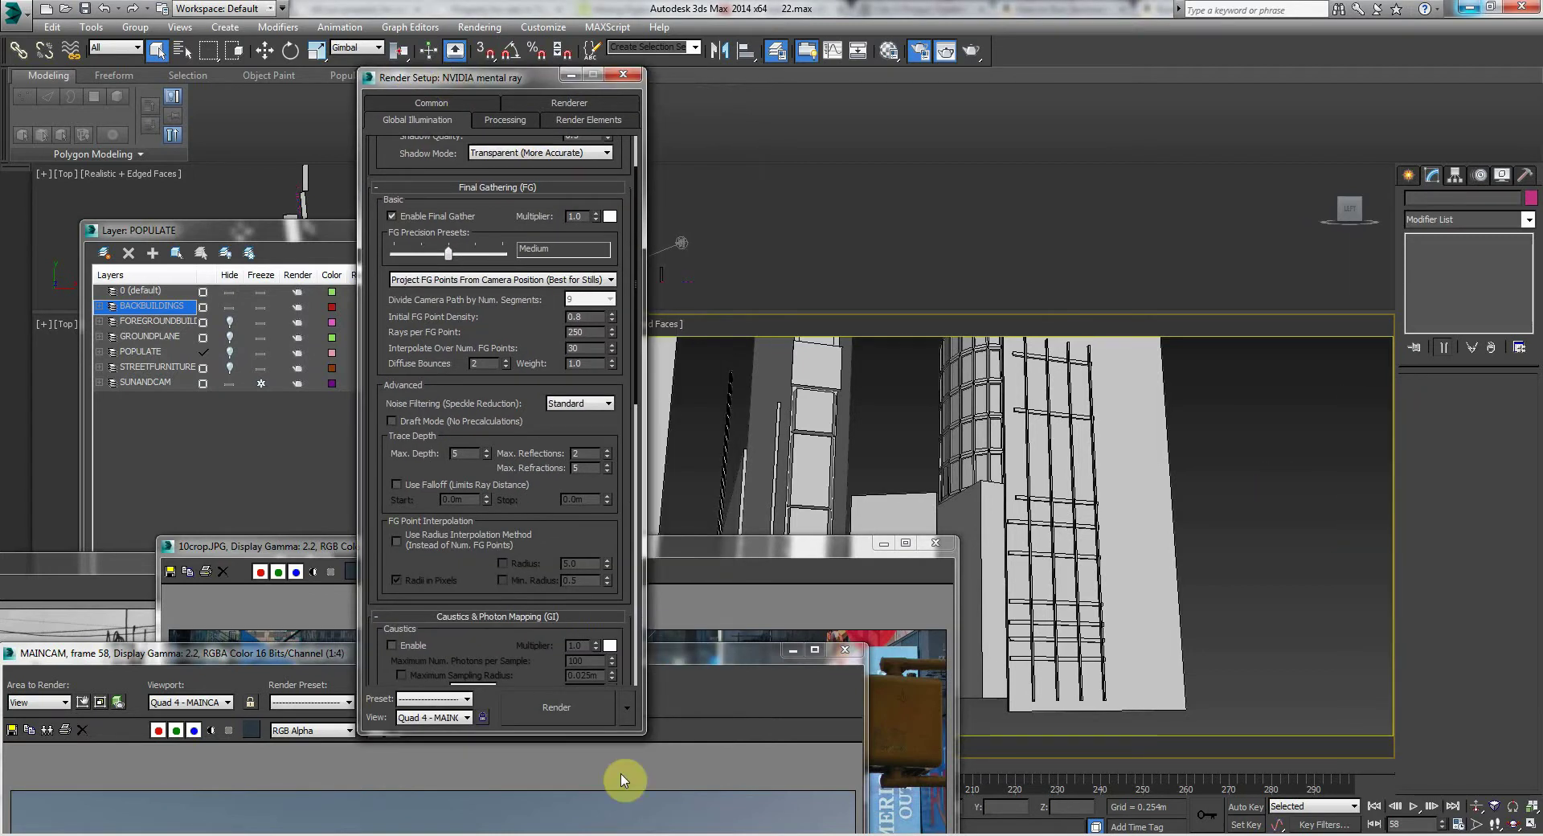
{"action": "left_click", "coordinate": [559, 714]}
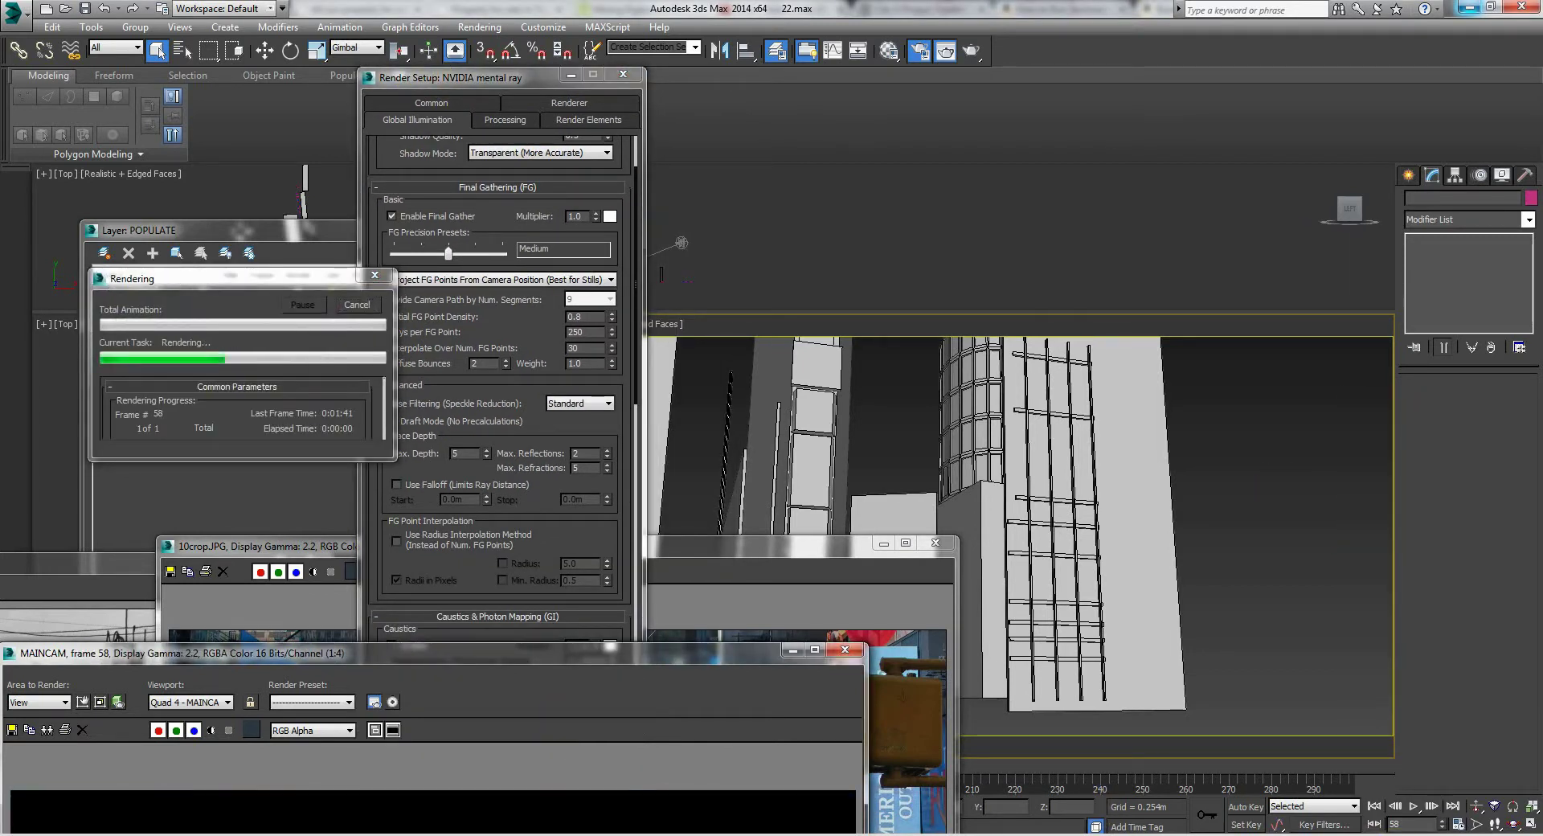
{"action": "left_click", "coordinate": [1396, 835]}
{"action": "right_click", "coordinate": [1418, 744]}
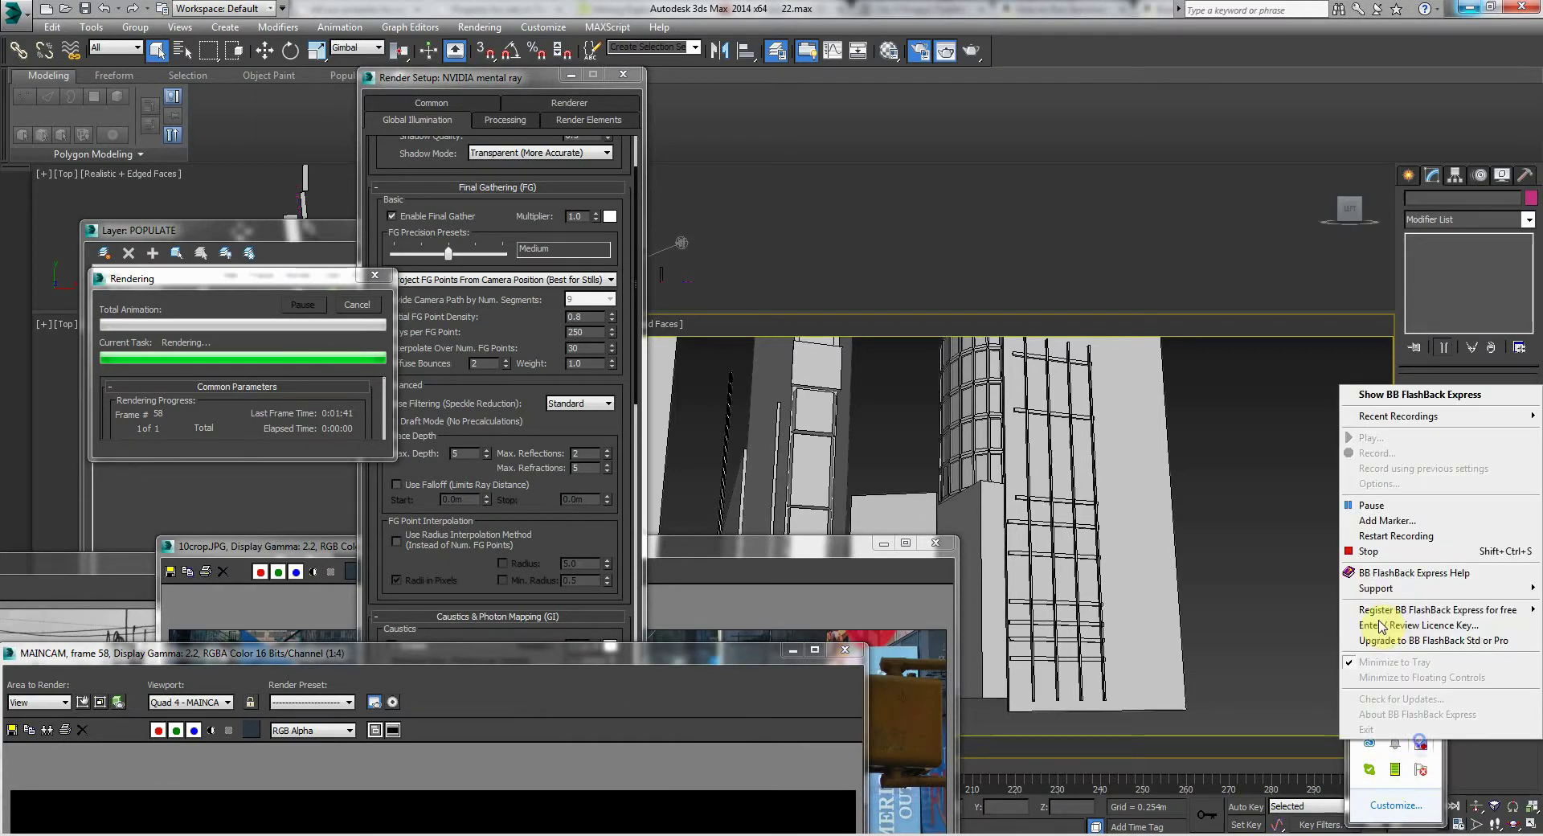
{"action": "left_click", "coordinate": [1374, 507]}
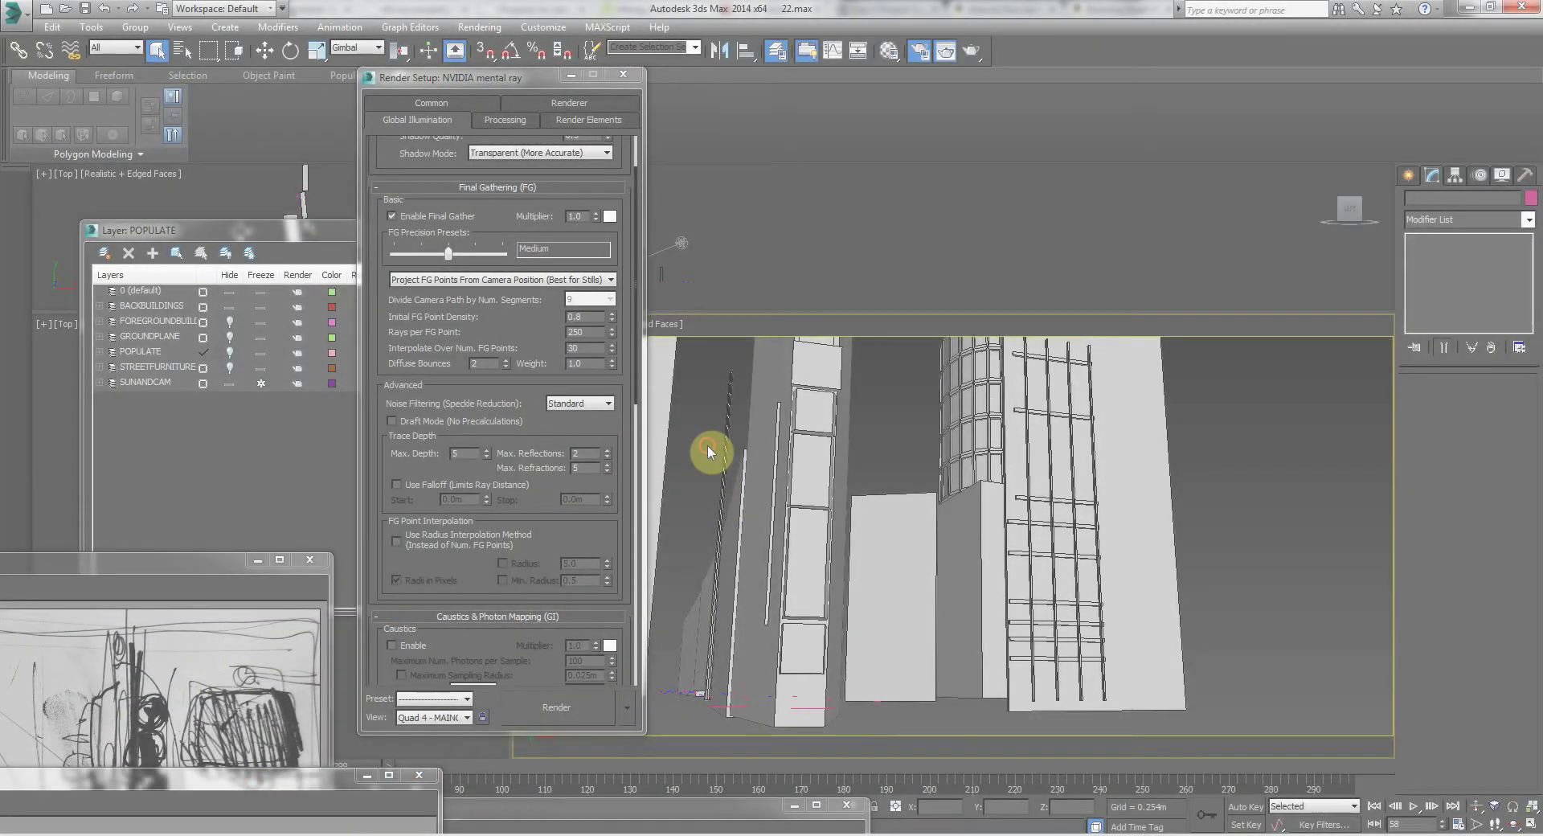
Step: Move the layer list clear of the render setup and hide the default and BACKBUILDINGS layers
{"action": "left_click_drag", "start_coordinate": [258, 231], "coordinate": [513, 317]}
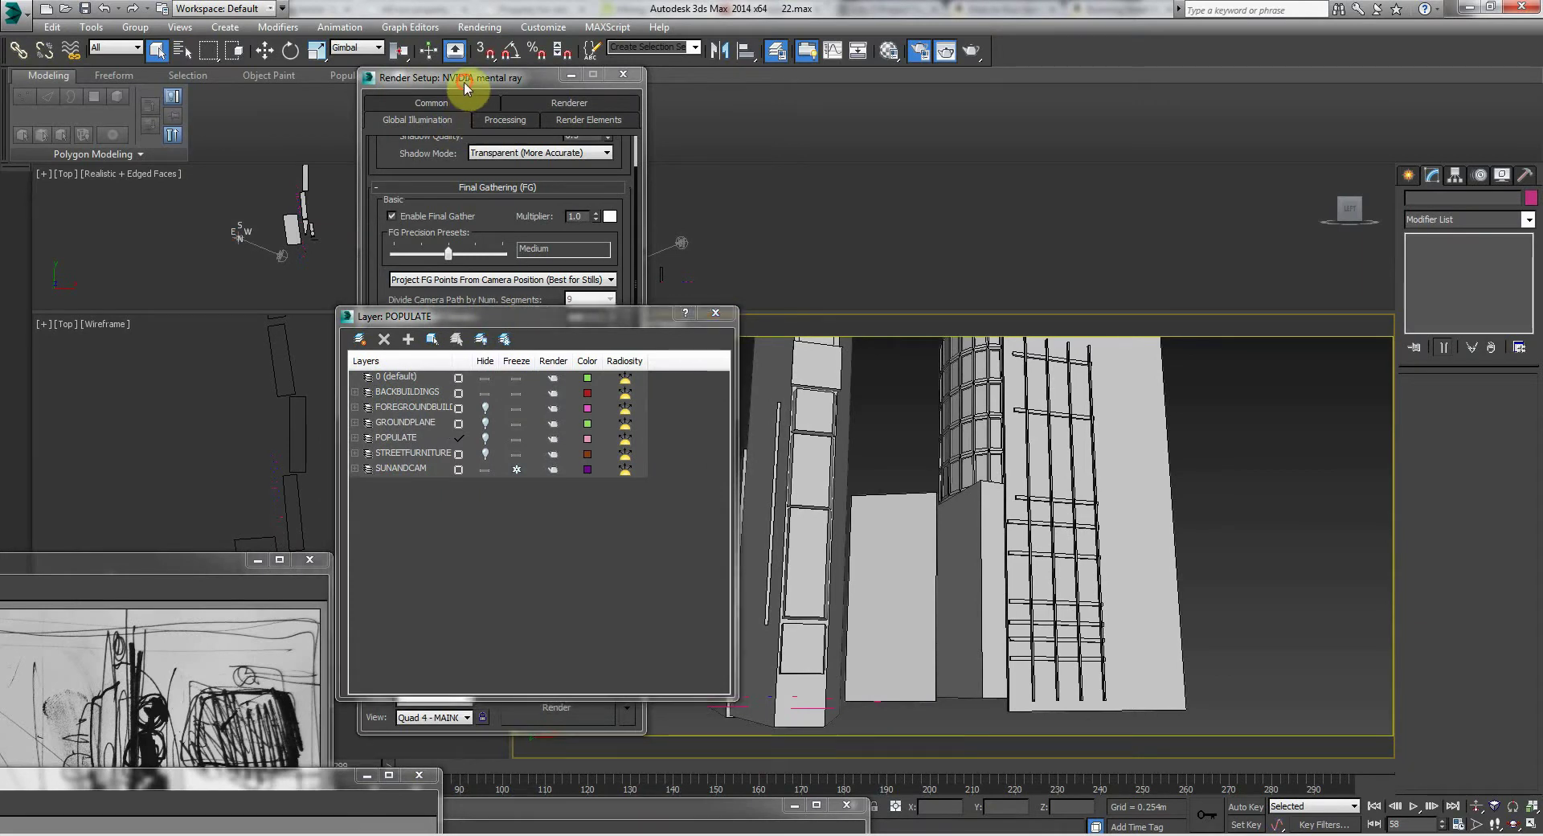
{"action": "left_click_drag", "start_coordinate": [465, 85], "coordinate": [199, 156]}
{"action": "left_click_drag", "start_coordinate": [447, 318], "coordinate": [368, 224]}
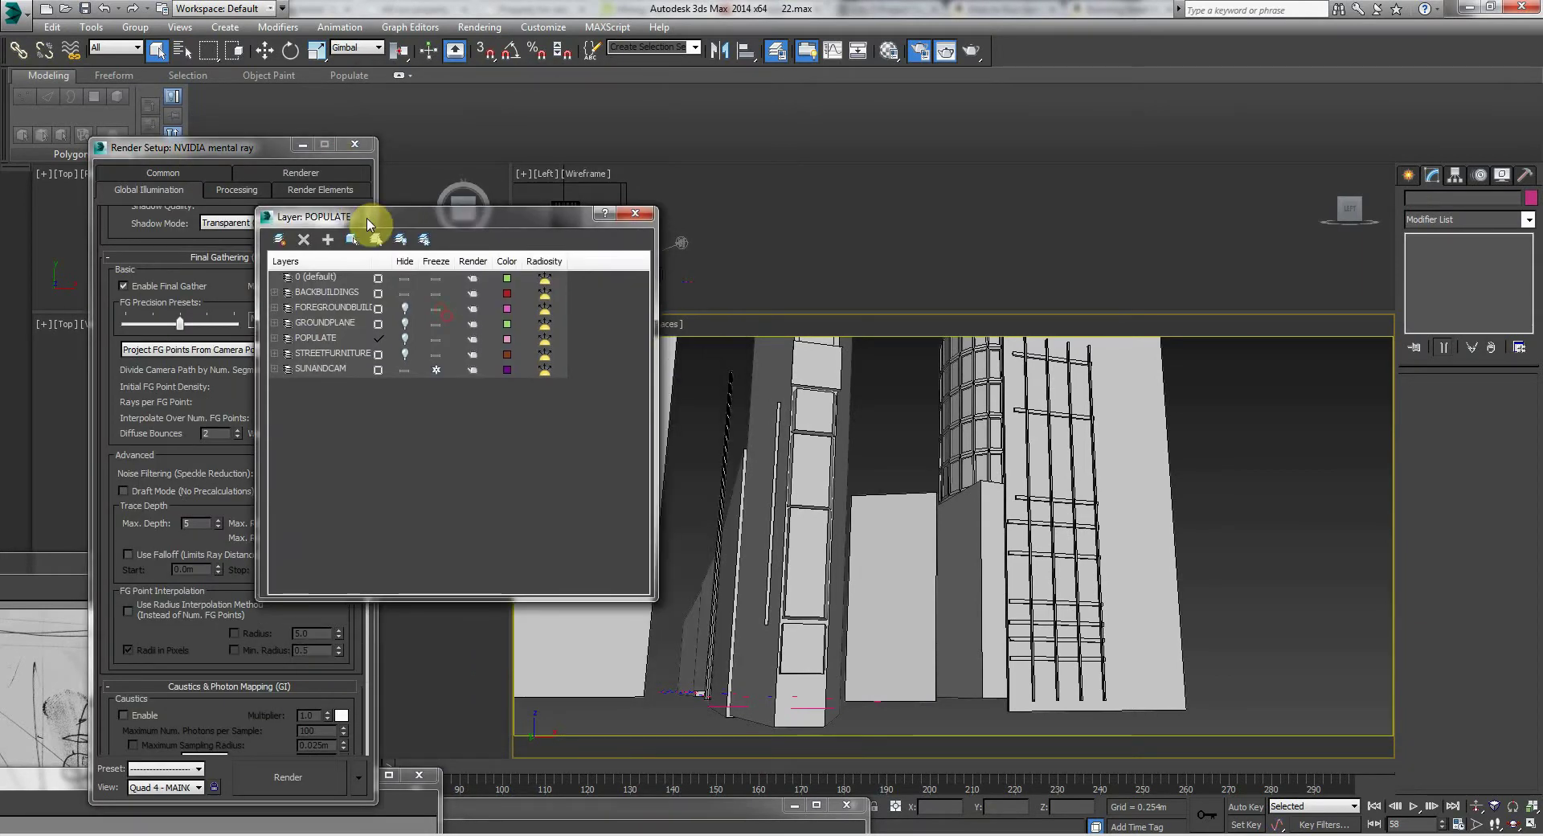
{"action": "left_click", "coordinate": [404, 277]}
{"action": "left_click", "coordinate": [404, 292]}
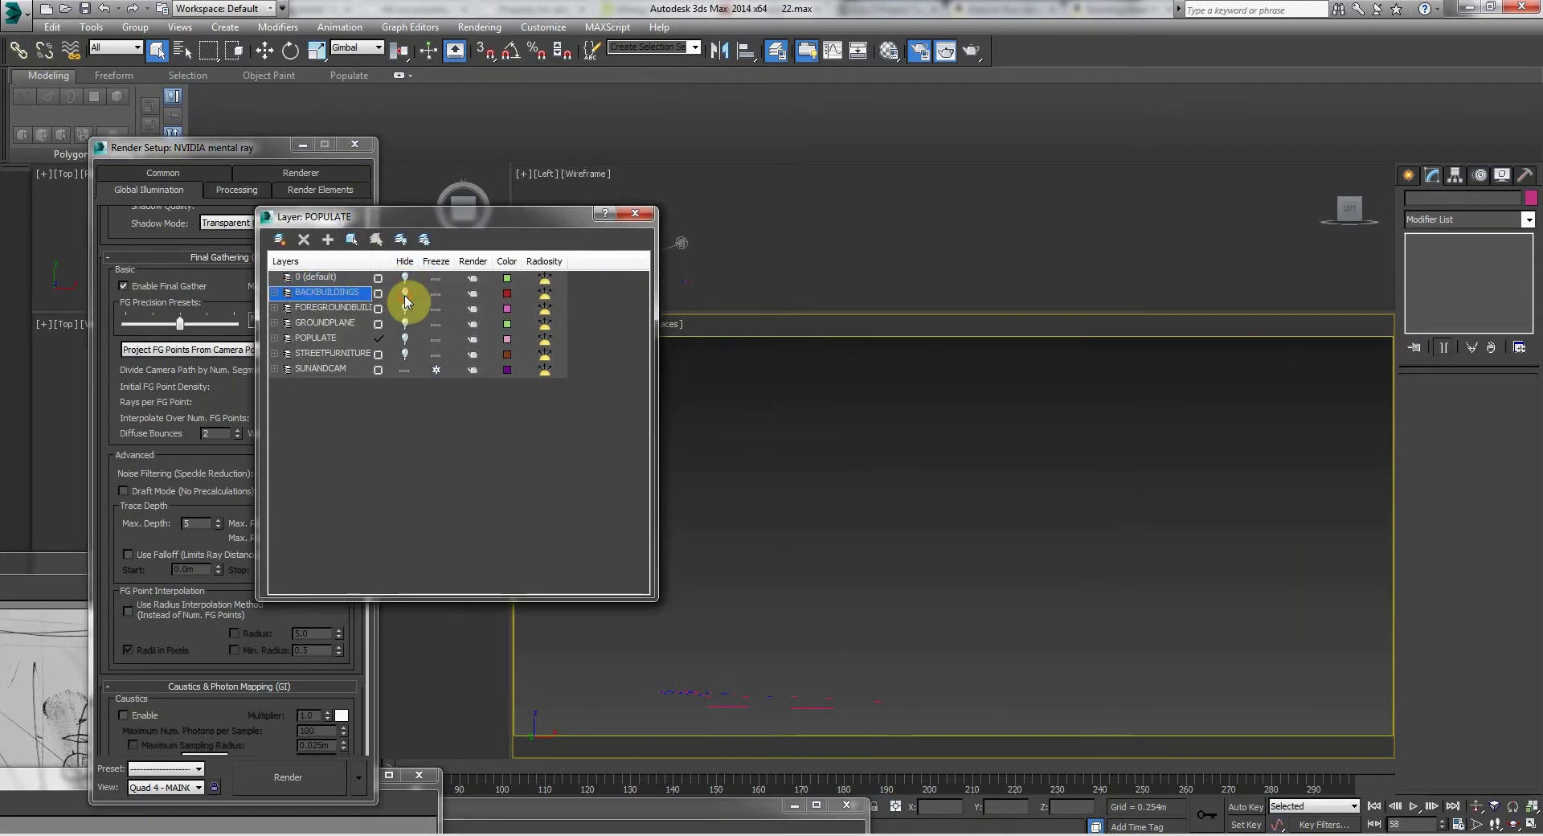
Step: Preview the STREETFURNITURE, POPULATE, foreground buildings and GROUNDPLANE layers one at a time, hiding each again
{"action": "left_click", "coordinate": [405, 369]}
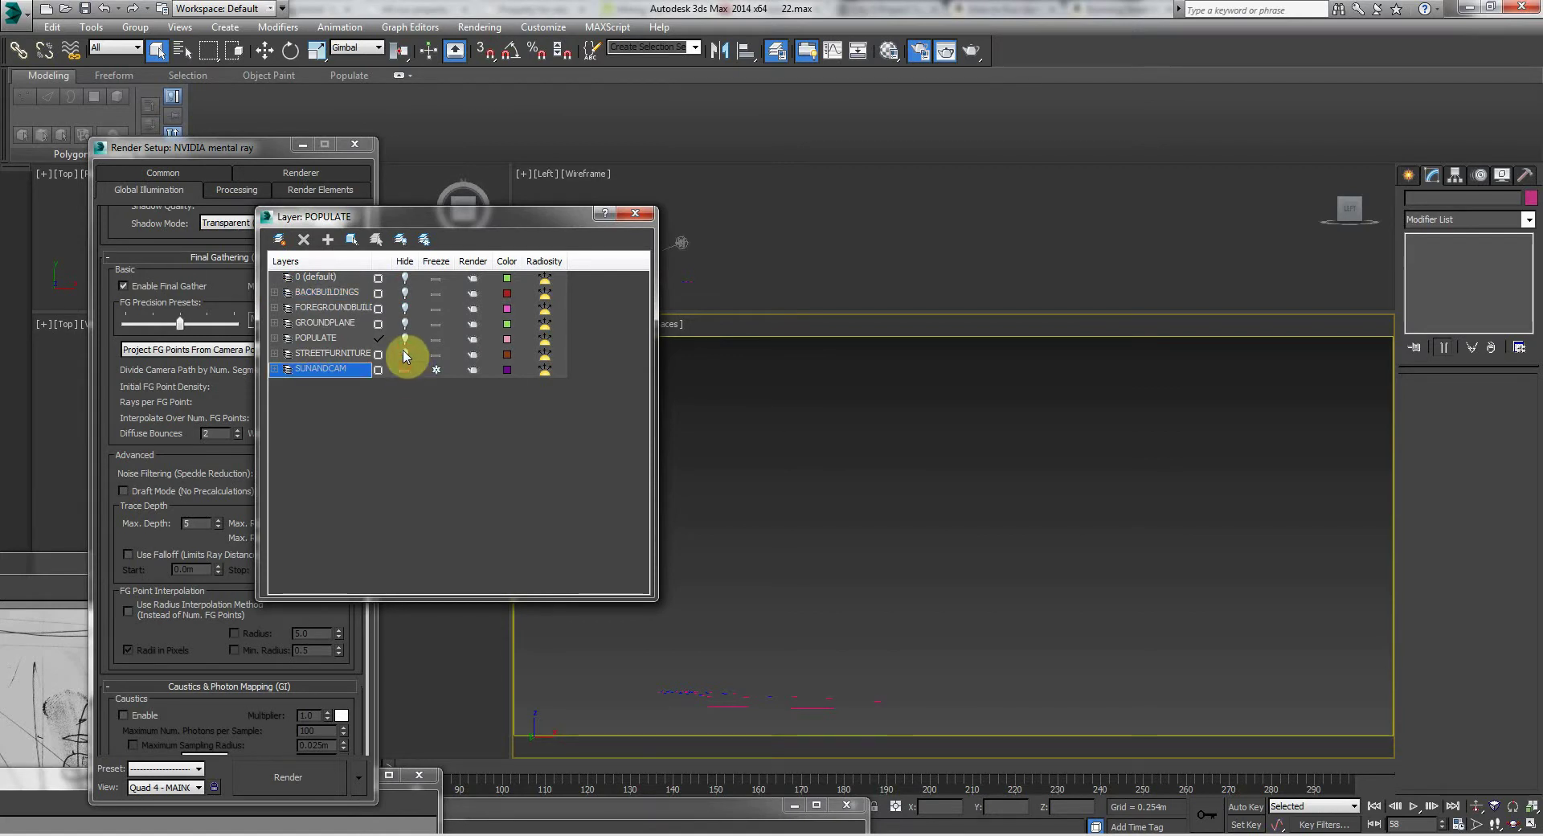
{"action": "left_click", "coordinate": [405, 354]}
{"action": "left_click", "coordinate": [404, 354]}
{"action": "left_click", "coordinate": [405, 339]}
{"action": "left_click", "coordinate": [405, 338]}
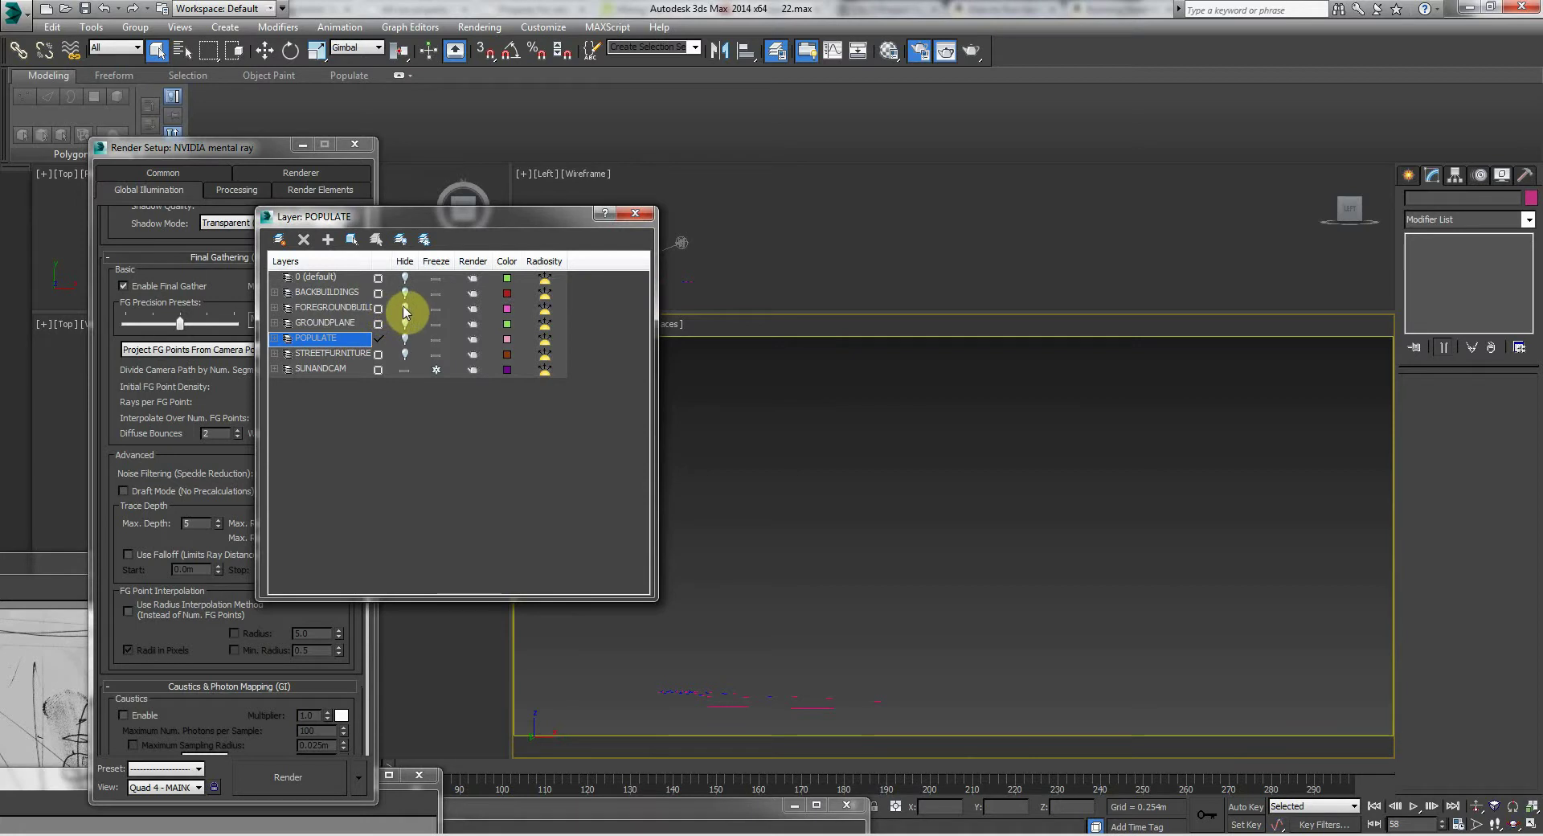
{"action": "left_click", "coordinate": [405, 308]}
{"action": "left_click", "coordinate": [405, 309]}
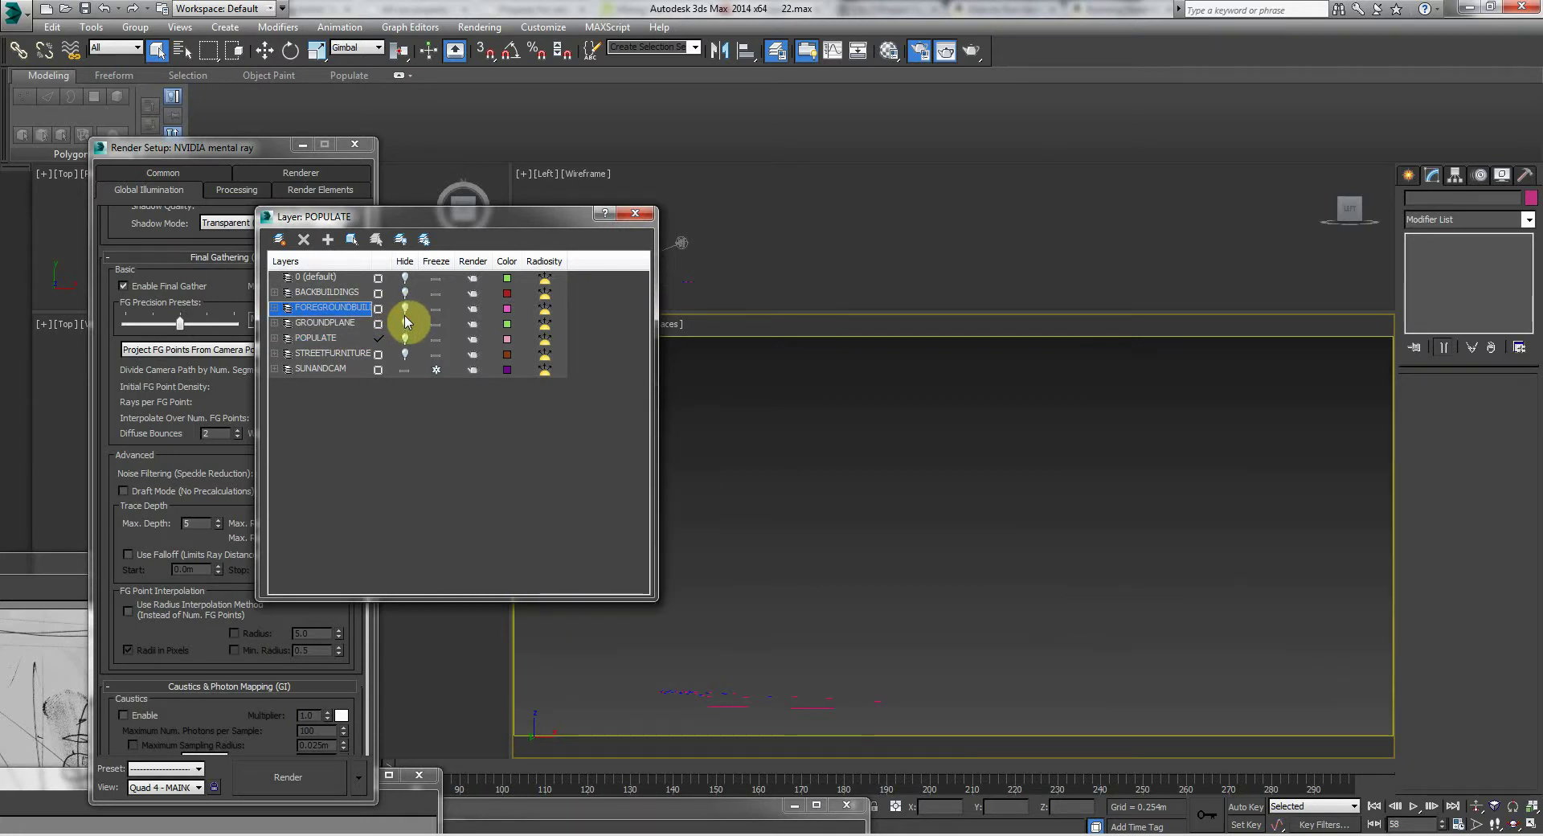
{"action": "left_click", "coordinate": [405, 324]}
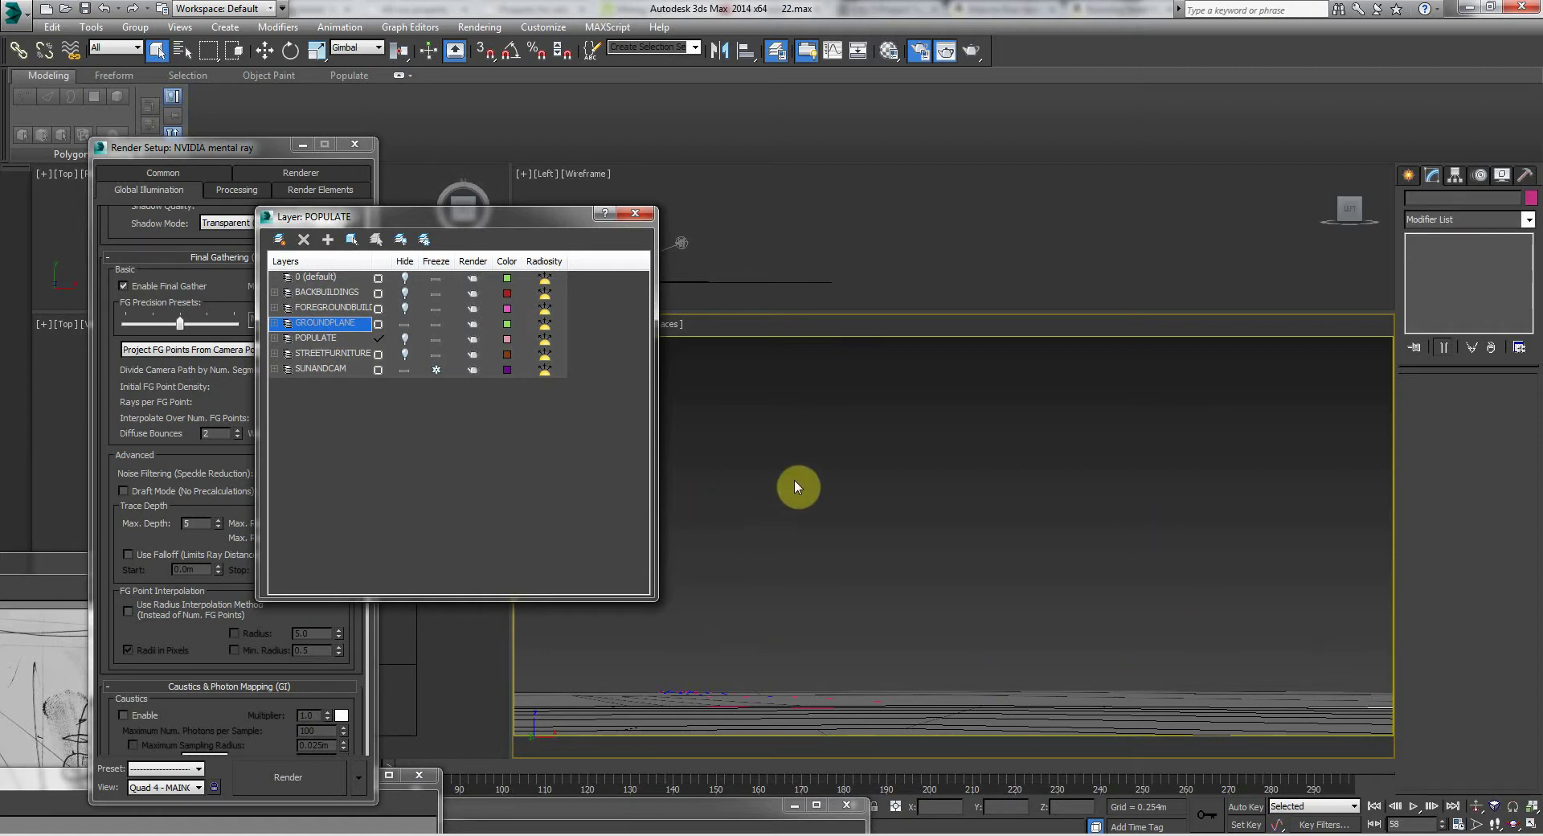
{"action": "left_click", "coordinate": [404, 322]}
Step: Preview the foreground buildings, BACKBUILDINGS and default layers in turn, hiding each before showing another
{"action": "left_click", "coordinate": [405, 309]}
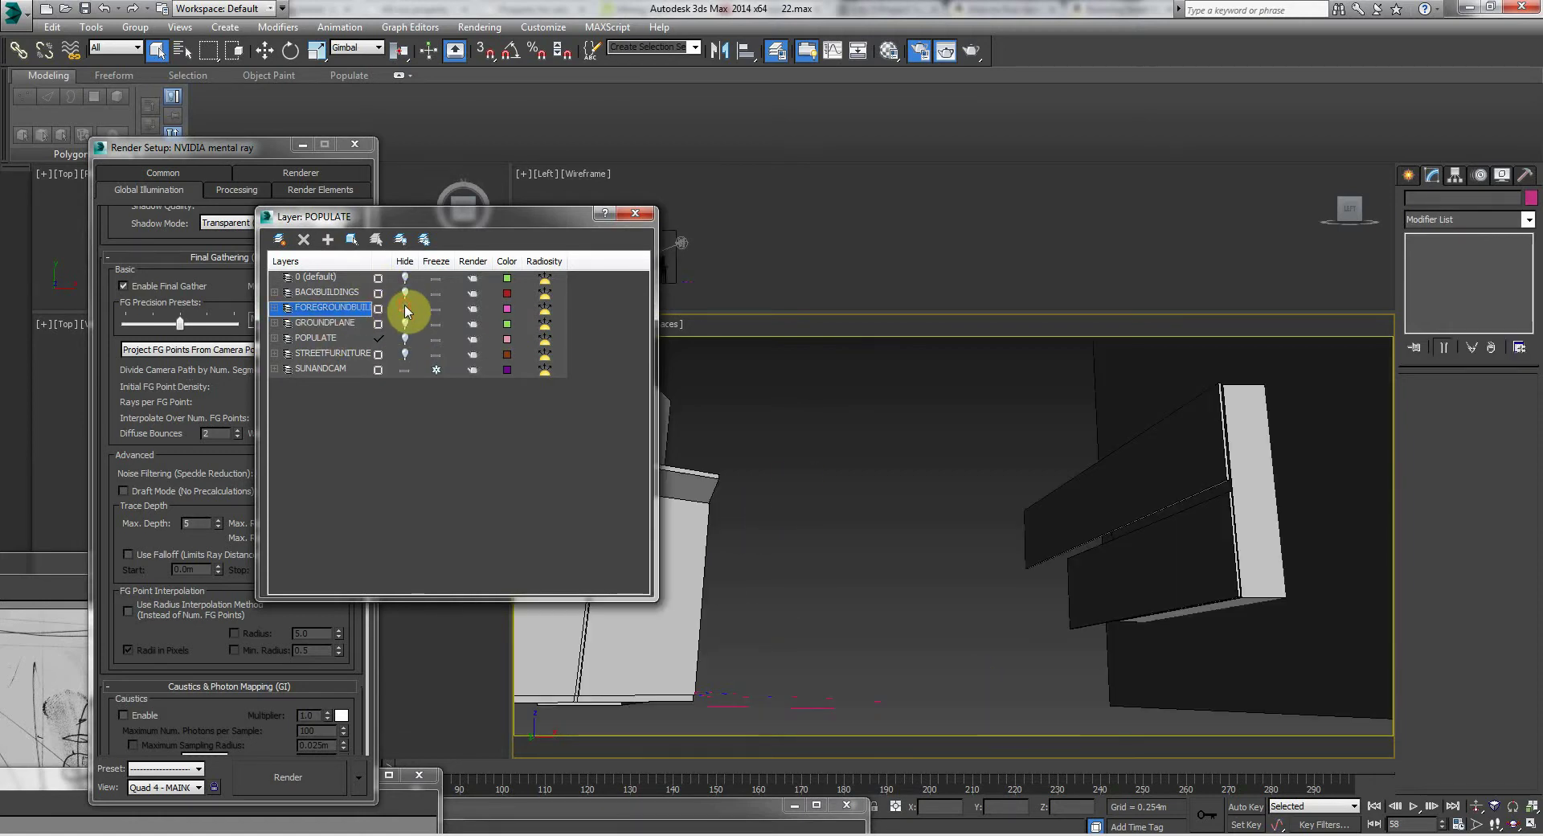
{"action": "left_click", "coordinate": [403, 294]}
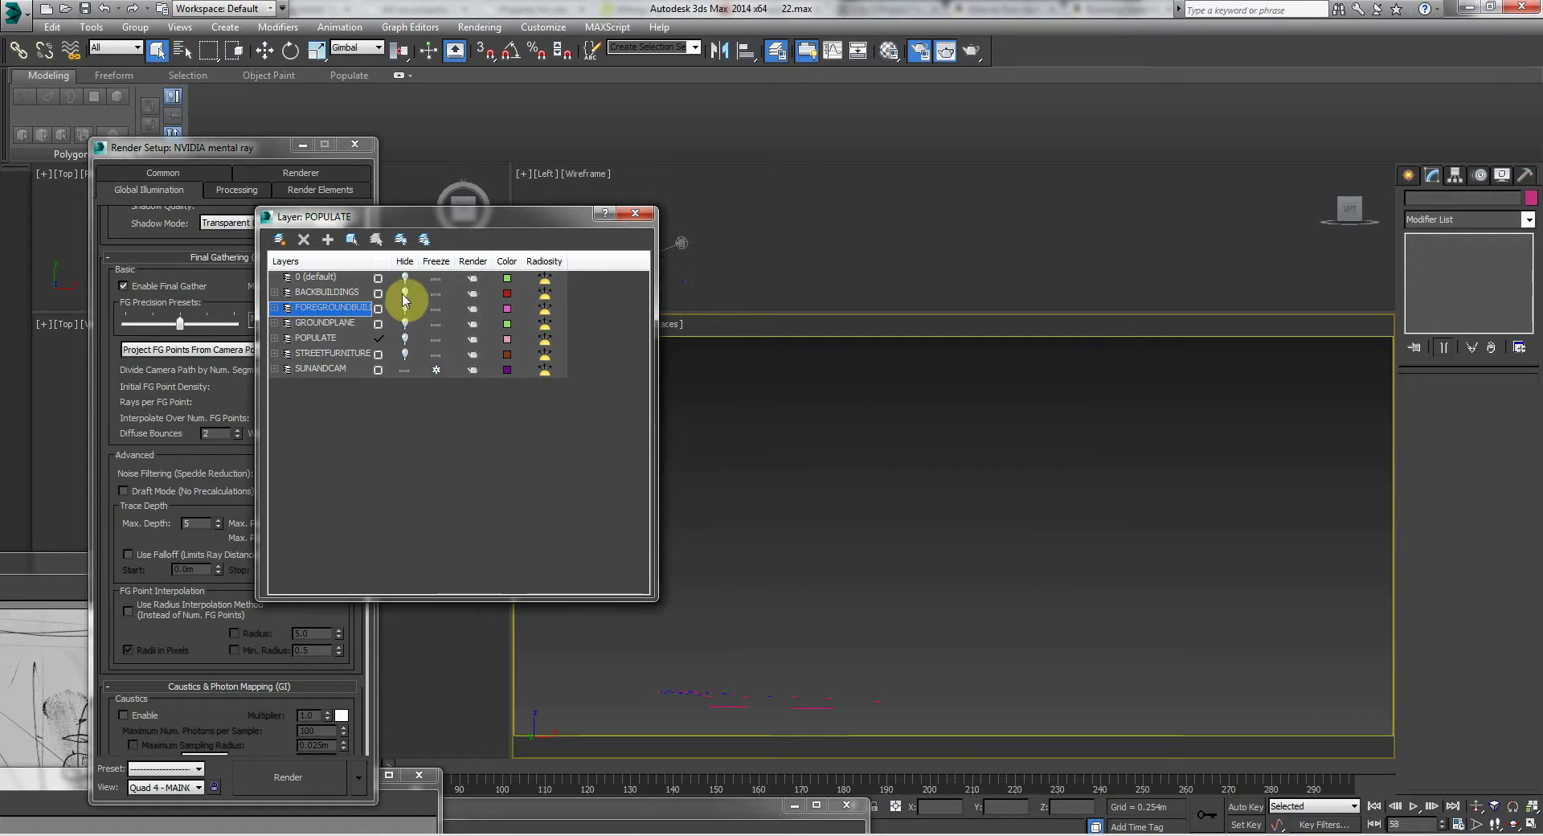
{"action": "left_click", "coordinate": [403, 296]}
{"action": "left_click", "coordinate": [404, 278]}
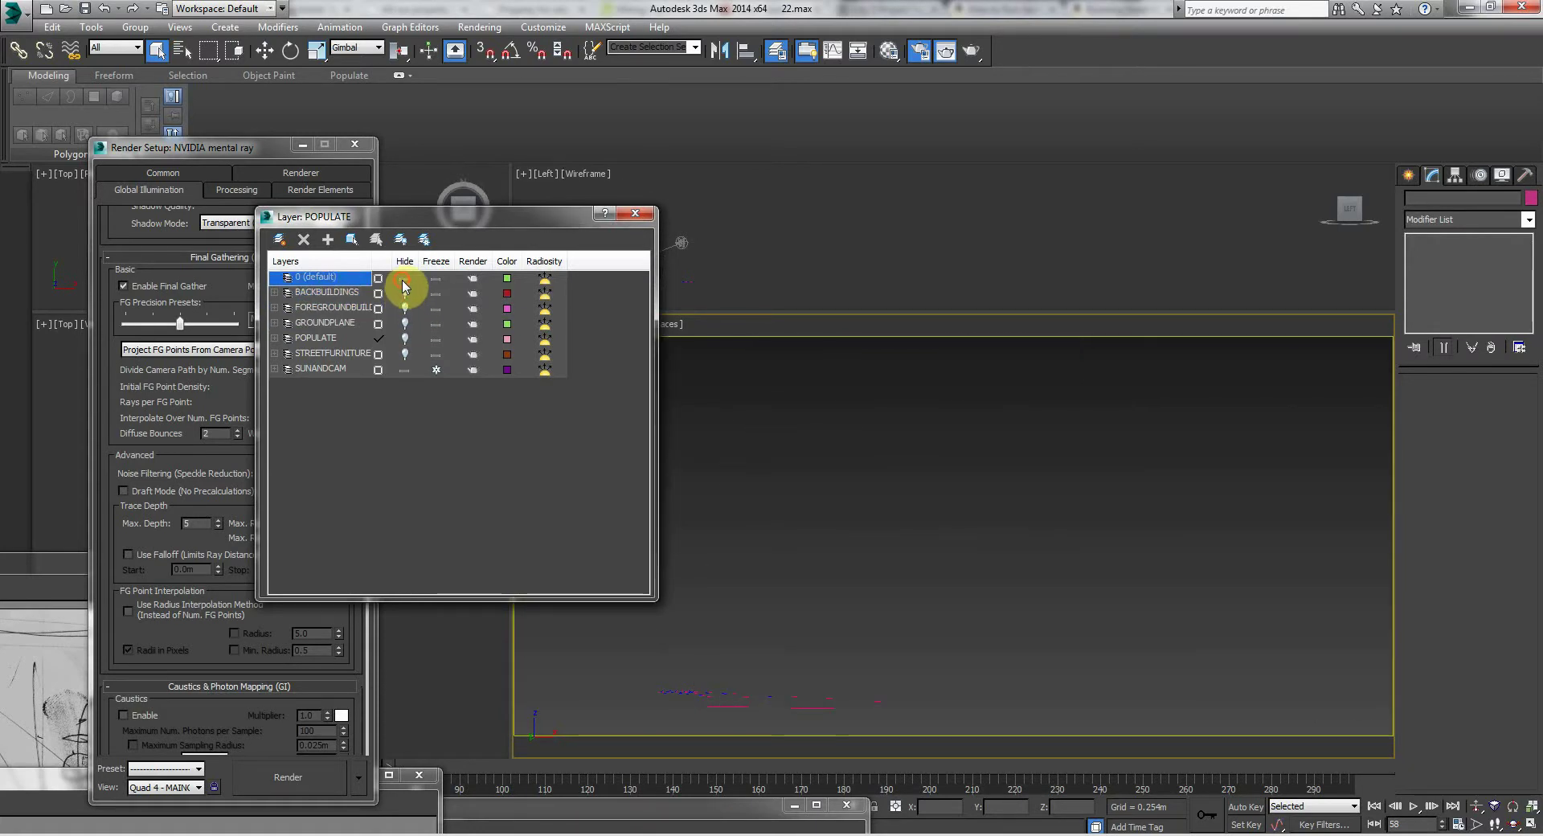
Step: Unhide the POPULATE layer, minimize the render setup, scrub the people's animation to frame 247, and return to frame 58
{"action": "left_click", "coordinate": [404, 338]}
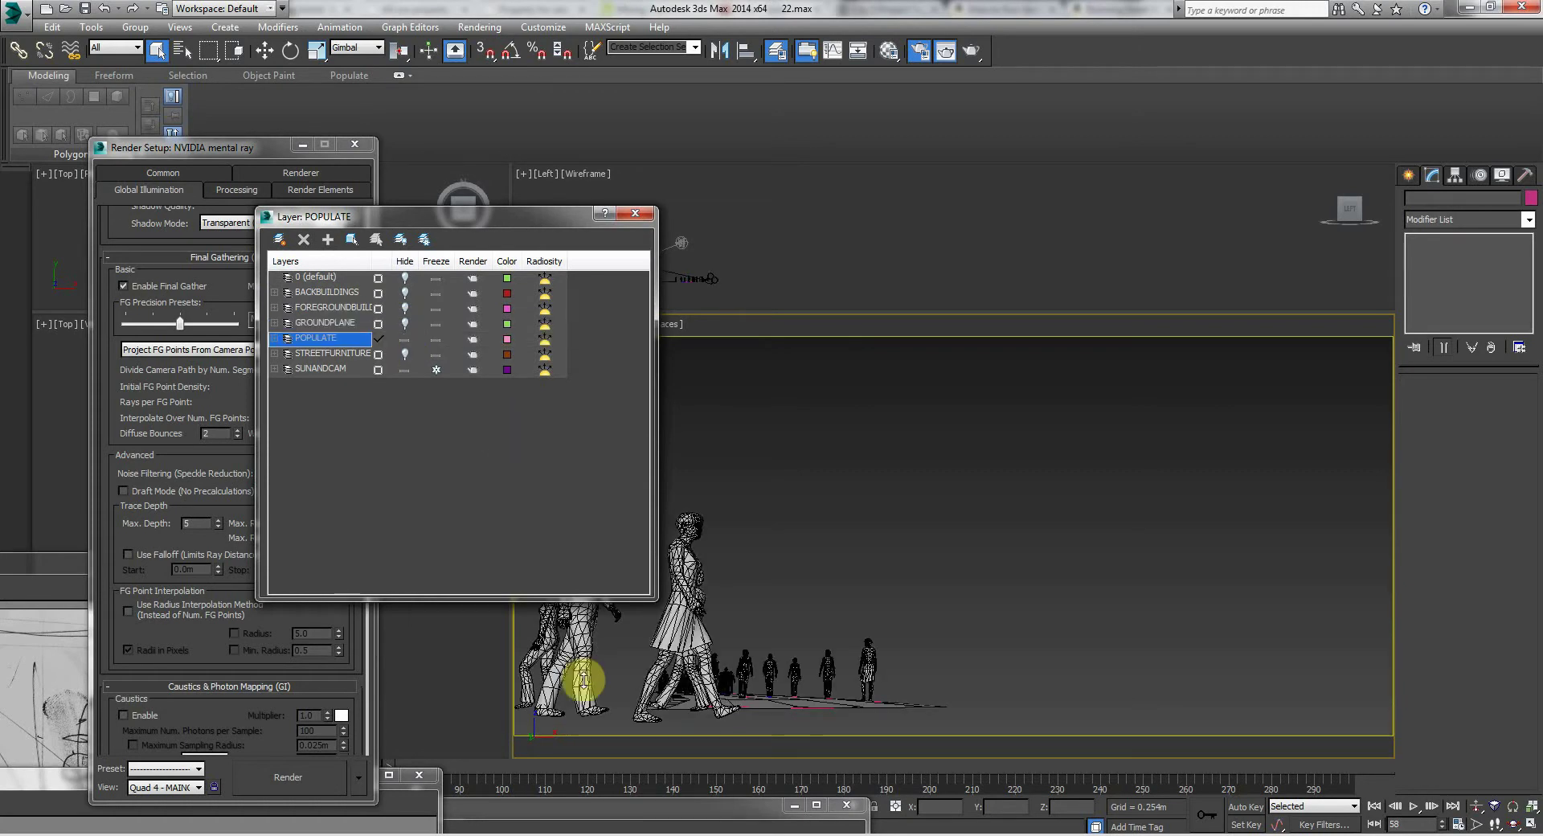
{"action": "left_click", "coordinate": [339, 774]}
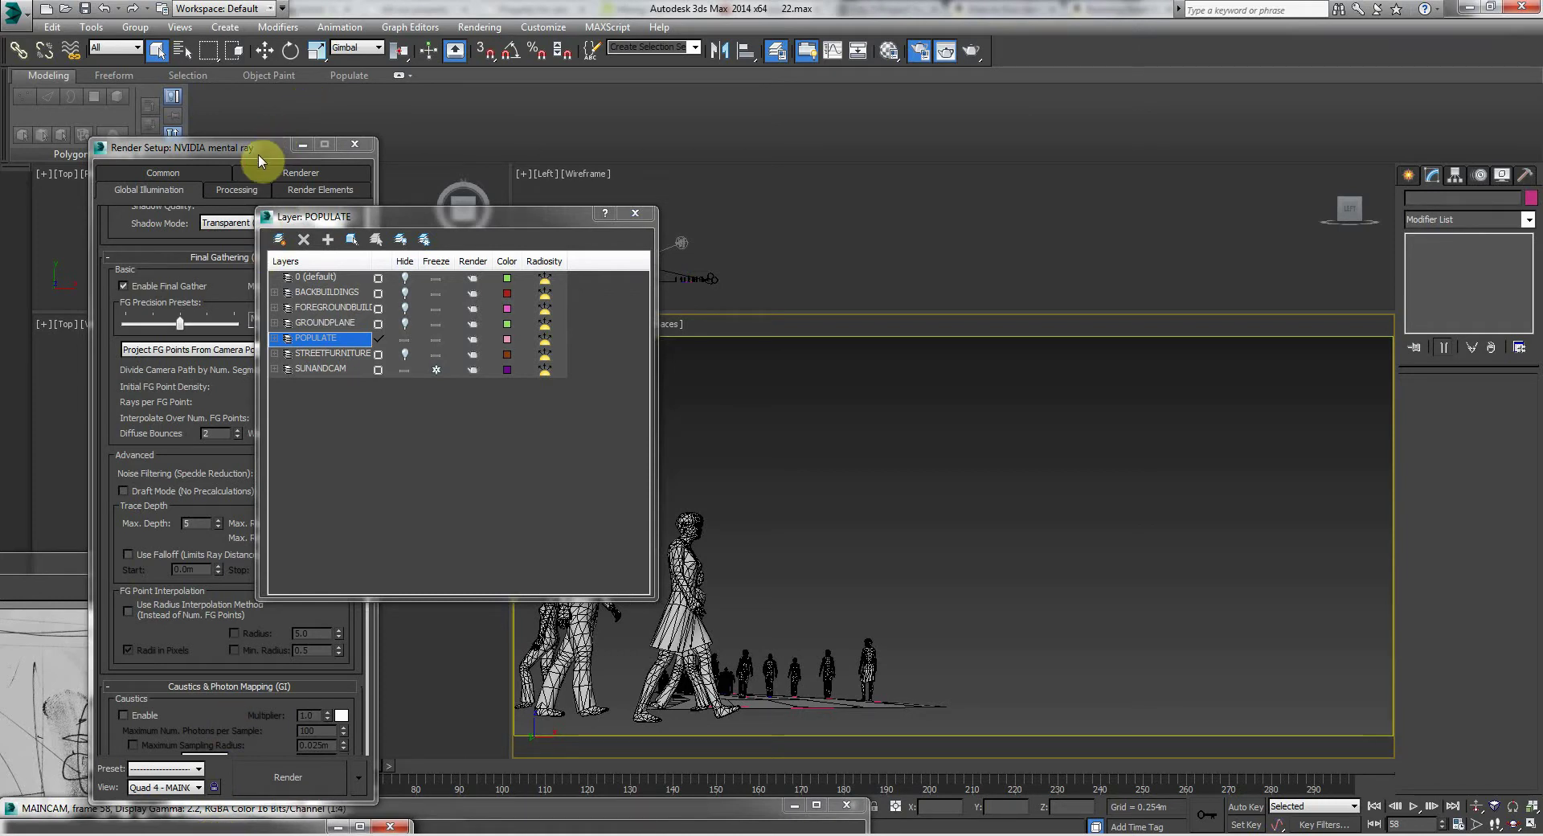
{"action": "left_click", "coordinate": [302, 145]}
{"action": "left_click_drag", "start_coordinate": [346, 760], "coordinate": [1256, 736]}
{"action": "left_click", "coordinate": [1404, 822]}
{"action": "type", "text": "5"}
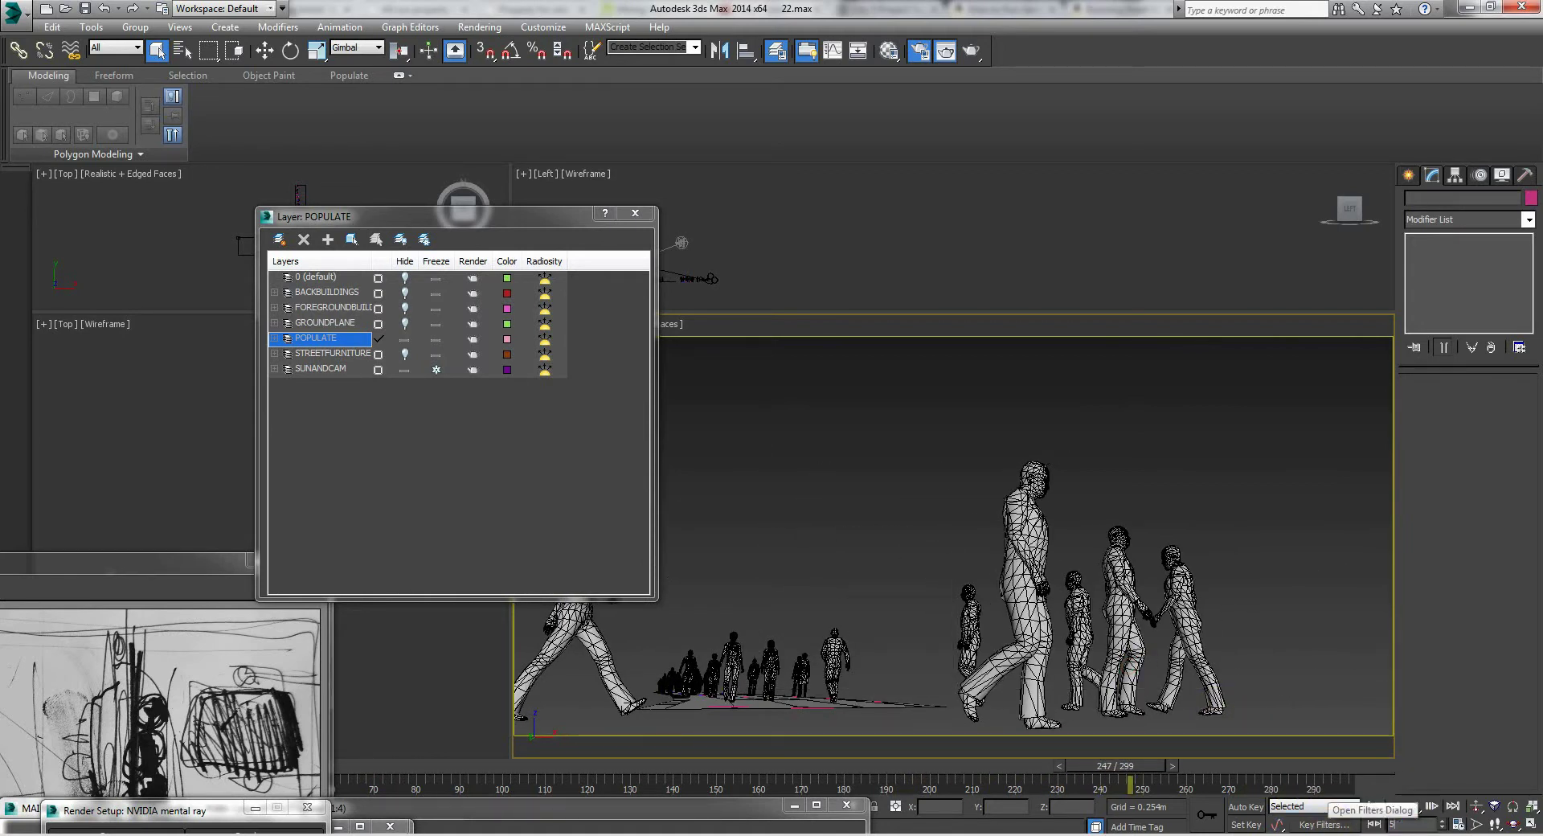
{"action": "type", "text": "8"}
{"action": "key", "text": "Return"}
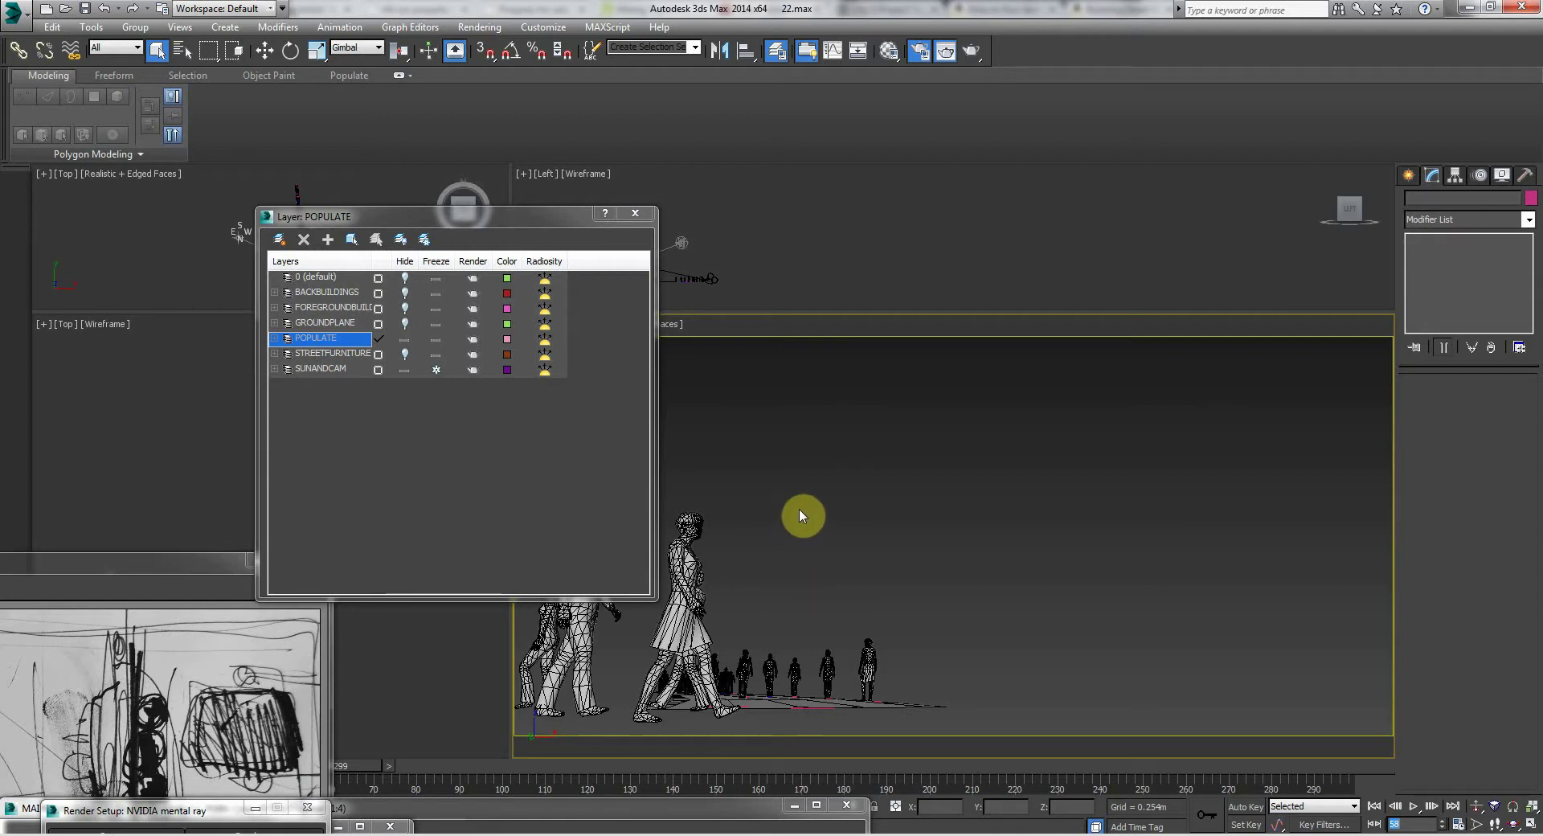
Step: Unhide the STREETFURNITURE layer and hide POPULATE, then briefly freeze and unfreeze STREETFURNITURE
{"action": "left_click", "coordinate": [399, 355]}
{"action": "left_click", "coordinate": [405, 340]}
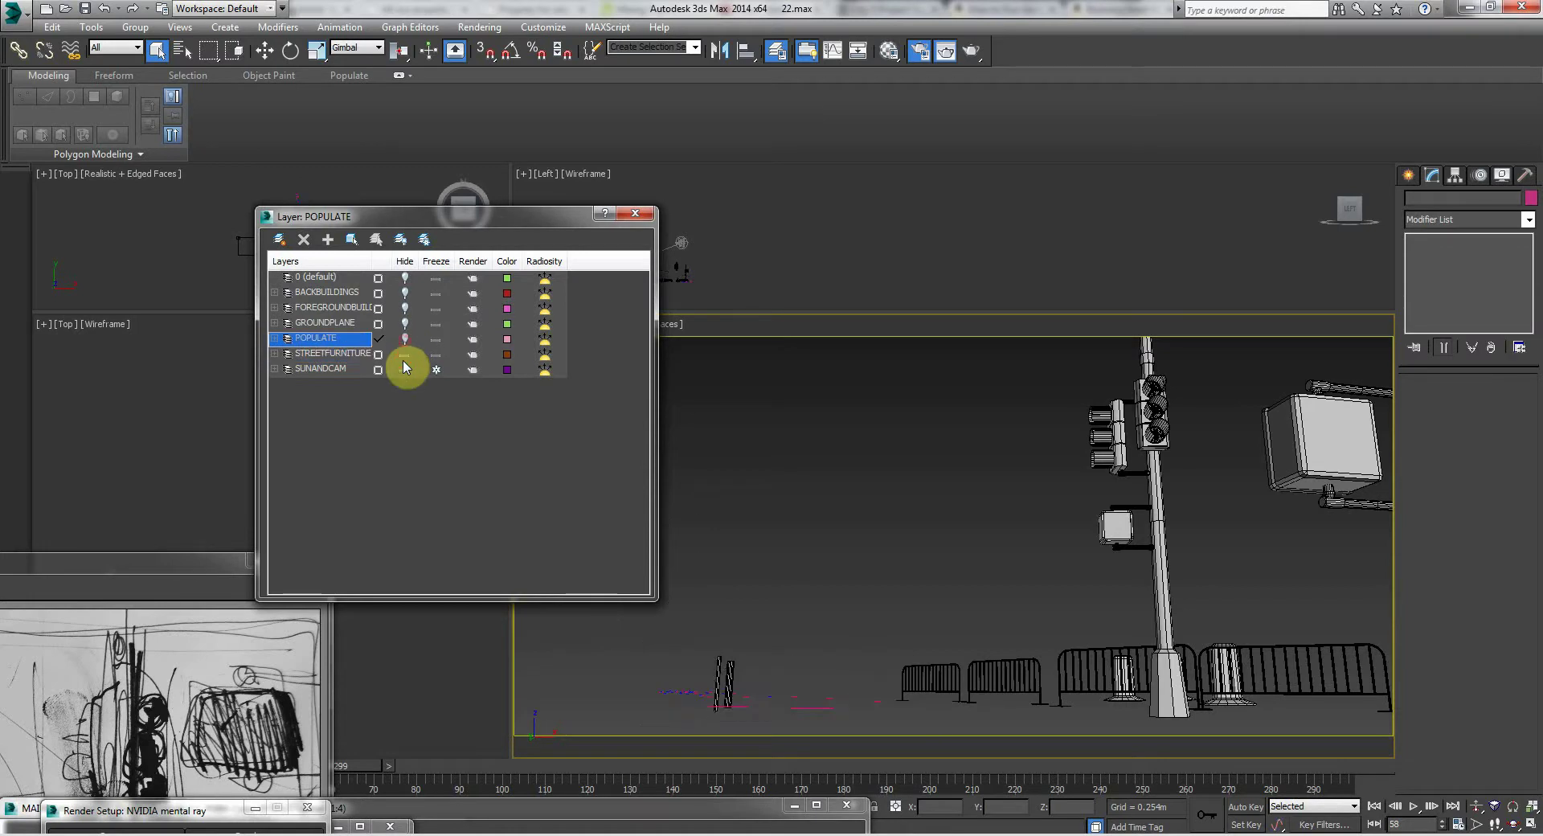
{"action": "left_click", "coordinate": [435, 354]}
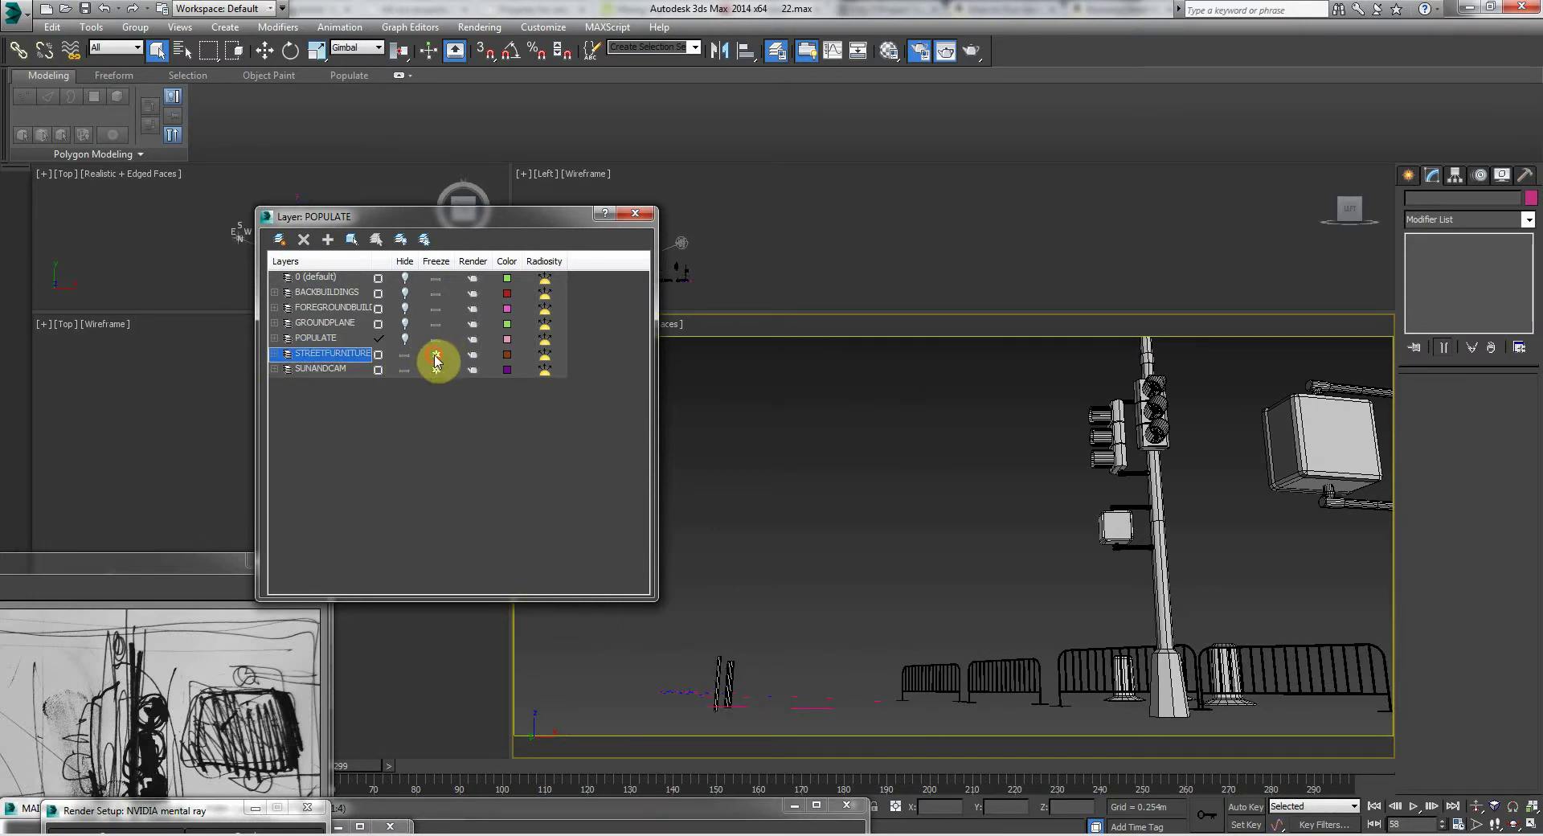
{"action": "left_click", "coordinate": [434, 355]}
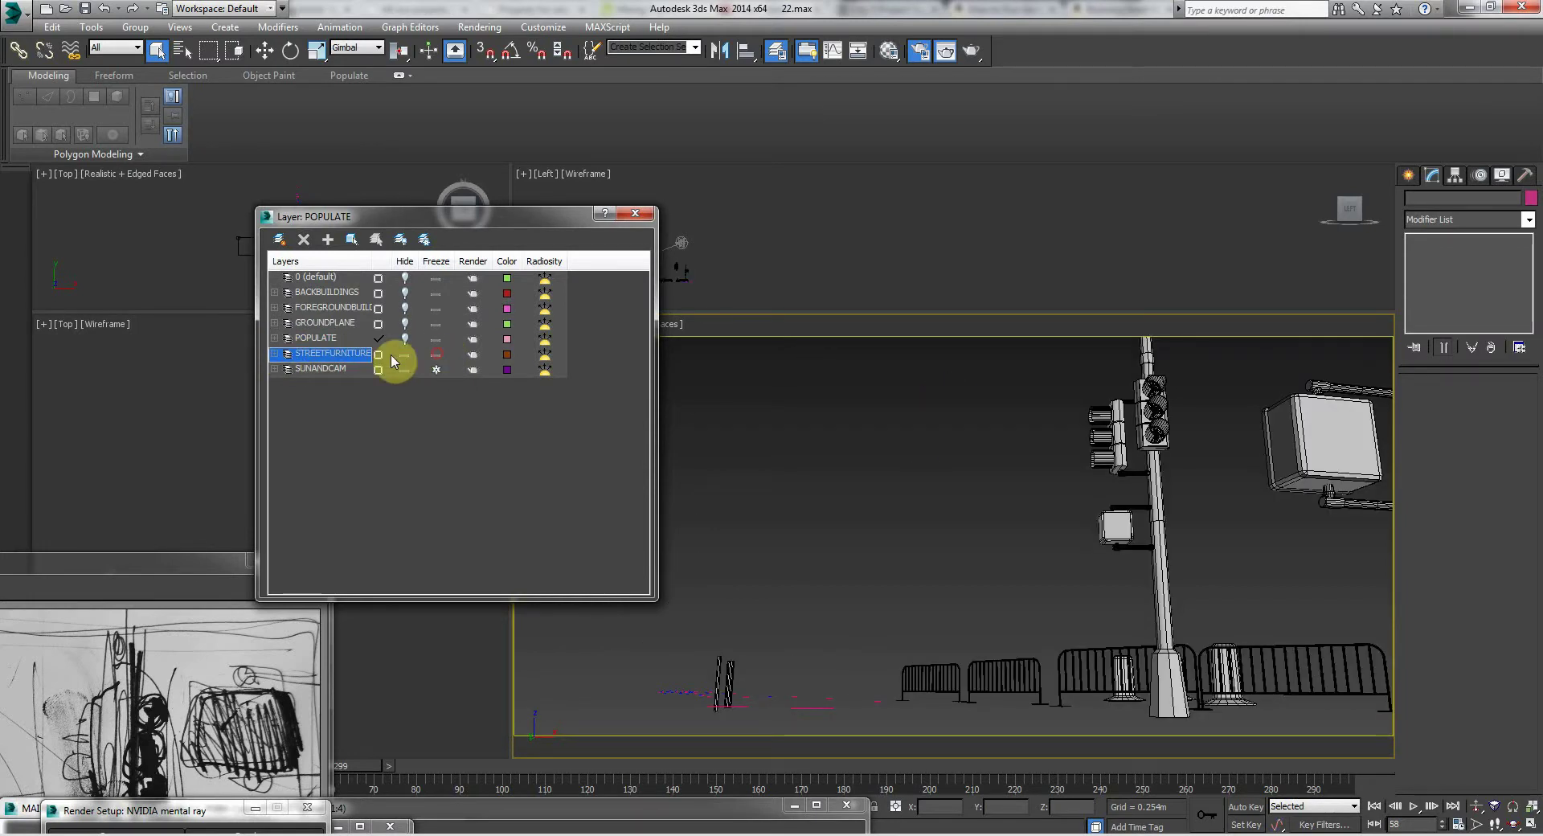
Step: Unhide the foreground buildings, default, BACKBUILDINGS, GROUNDPLANE and POPULATE layers to restore the full street scene
{"action": "left_click", "coordinate": [404, 308]}
{"action": "left_click", "coordinate": [404, 279]}
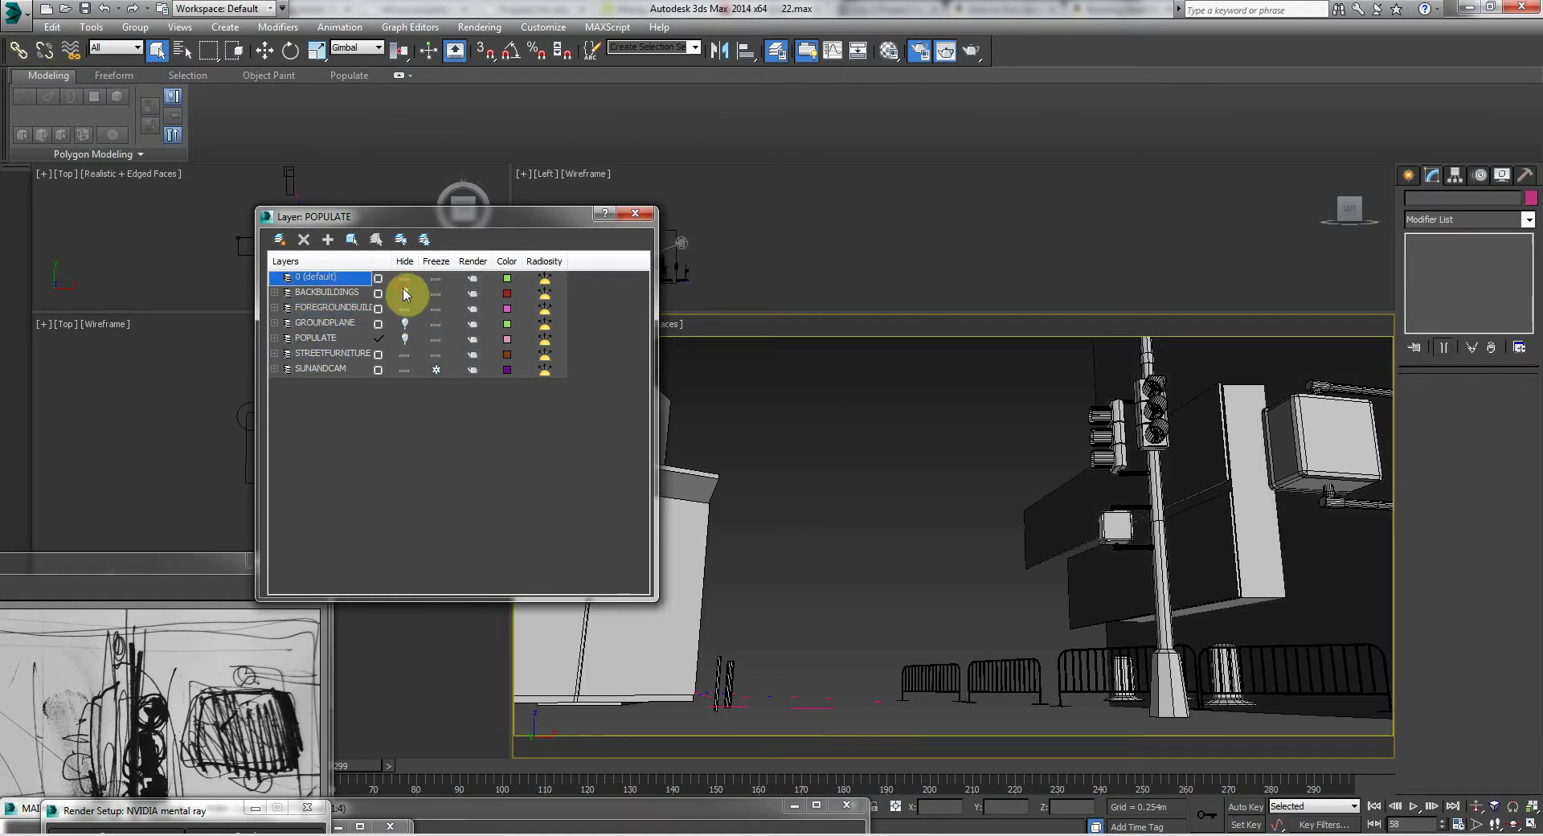
{"action": "left_click", "coordinate": [404, 293]}
{"action": "left_click", "coordinate": [404, 323]}
{"action": "left_click", "coordinate": [404, 340]}
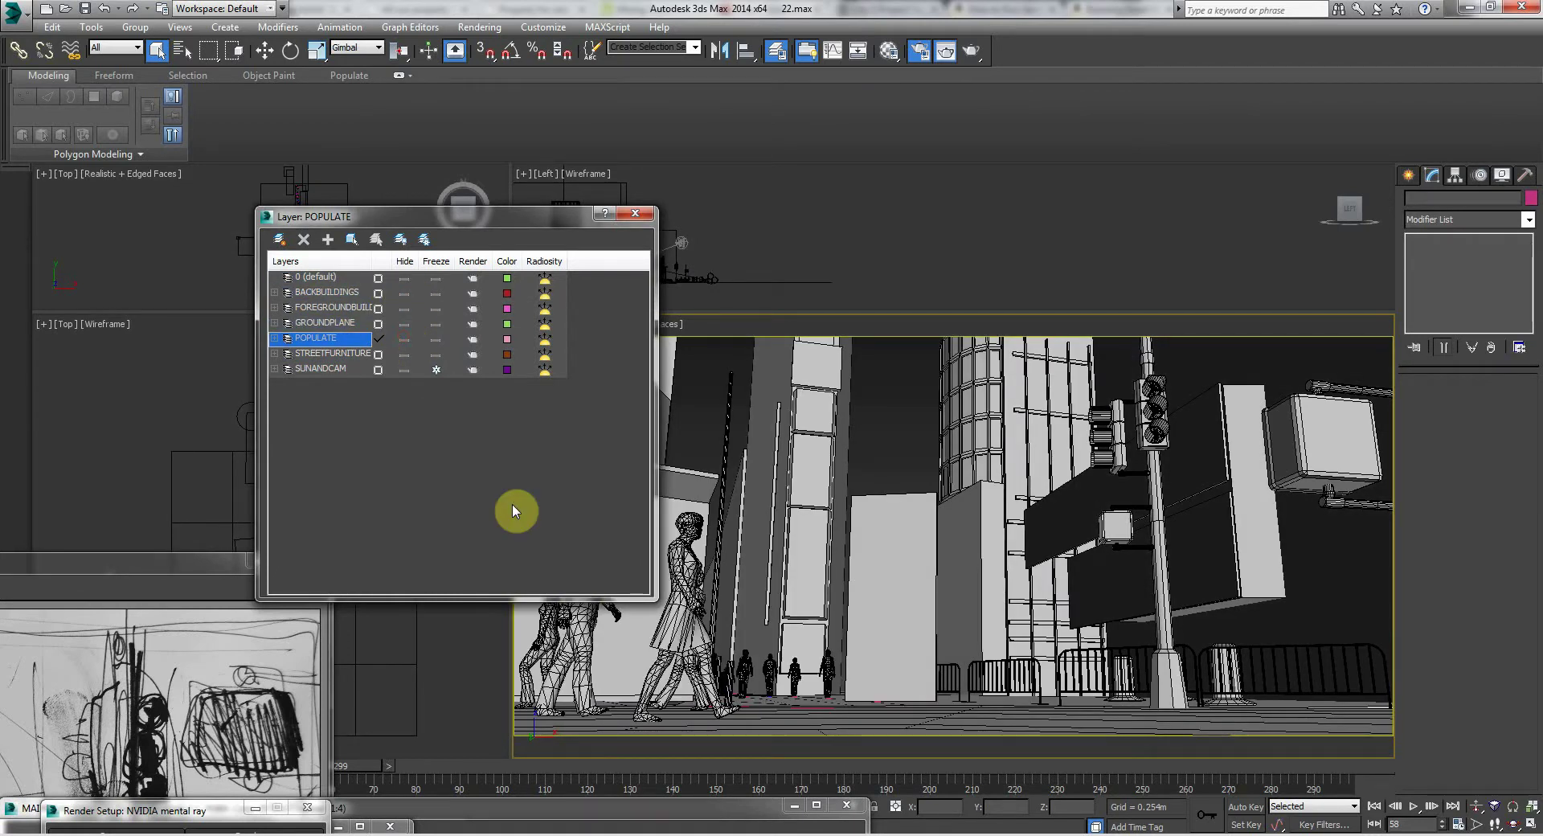
Step: Hide the POPULATE layer and show it again, and move the layer list clear of the MAINCAM view
{"action": "left_click", "coordinate": [404, 341]}
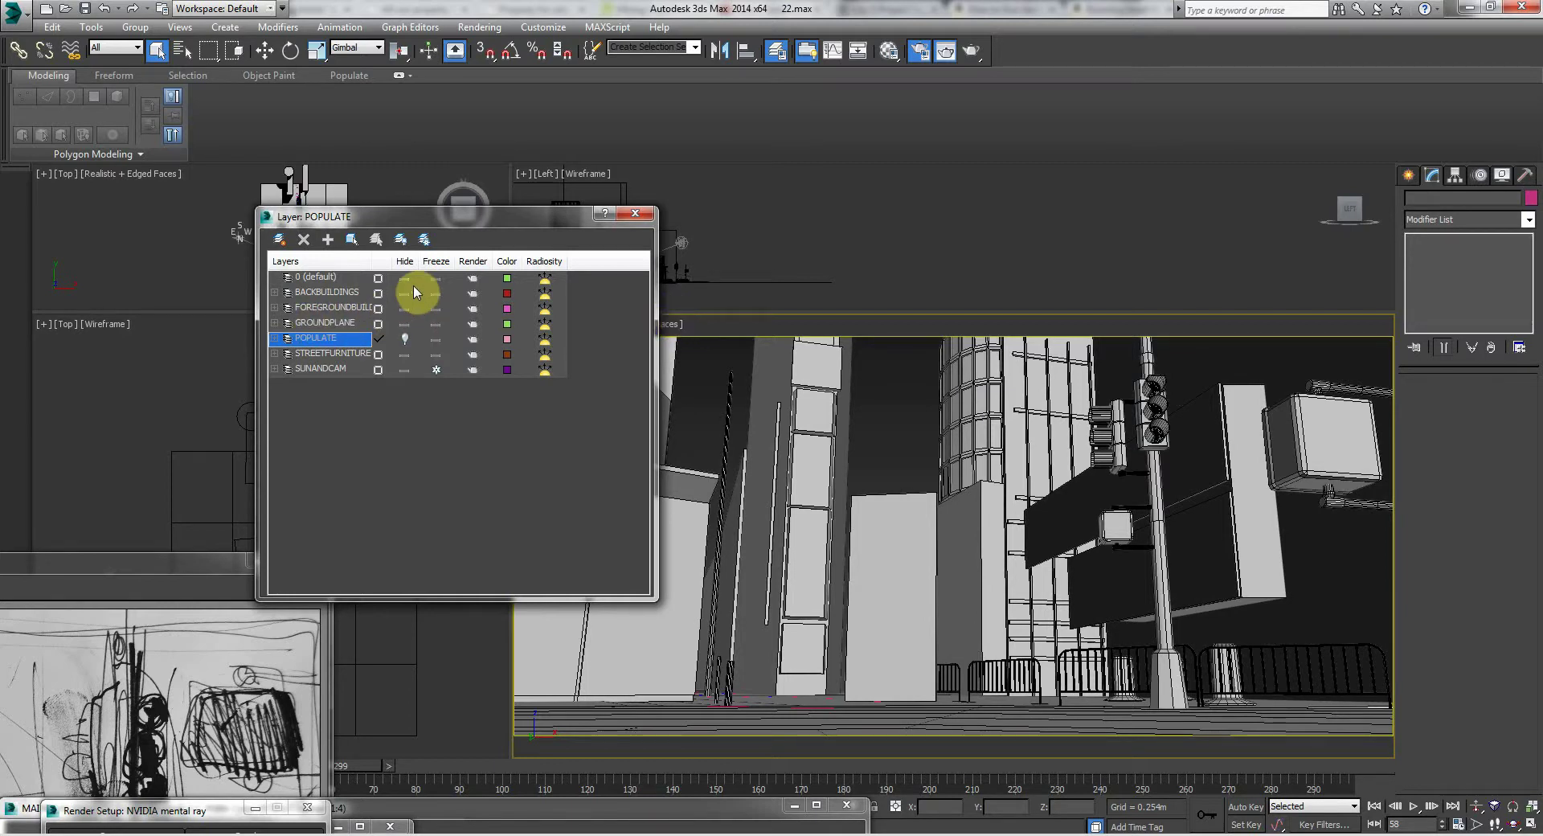
{"action": "left_click", "coordinate": [404, 339]}
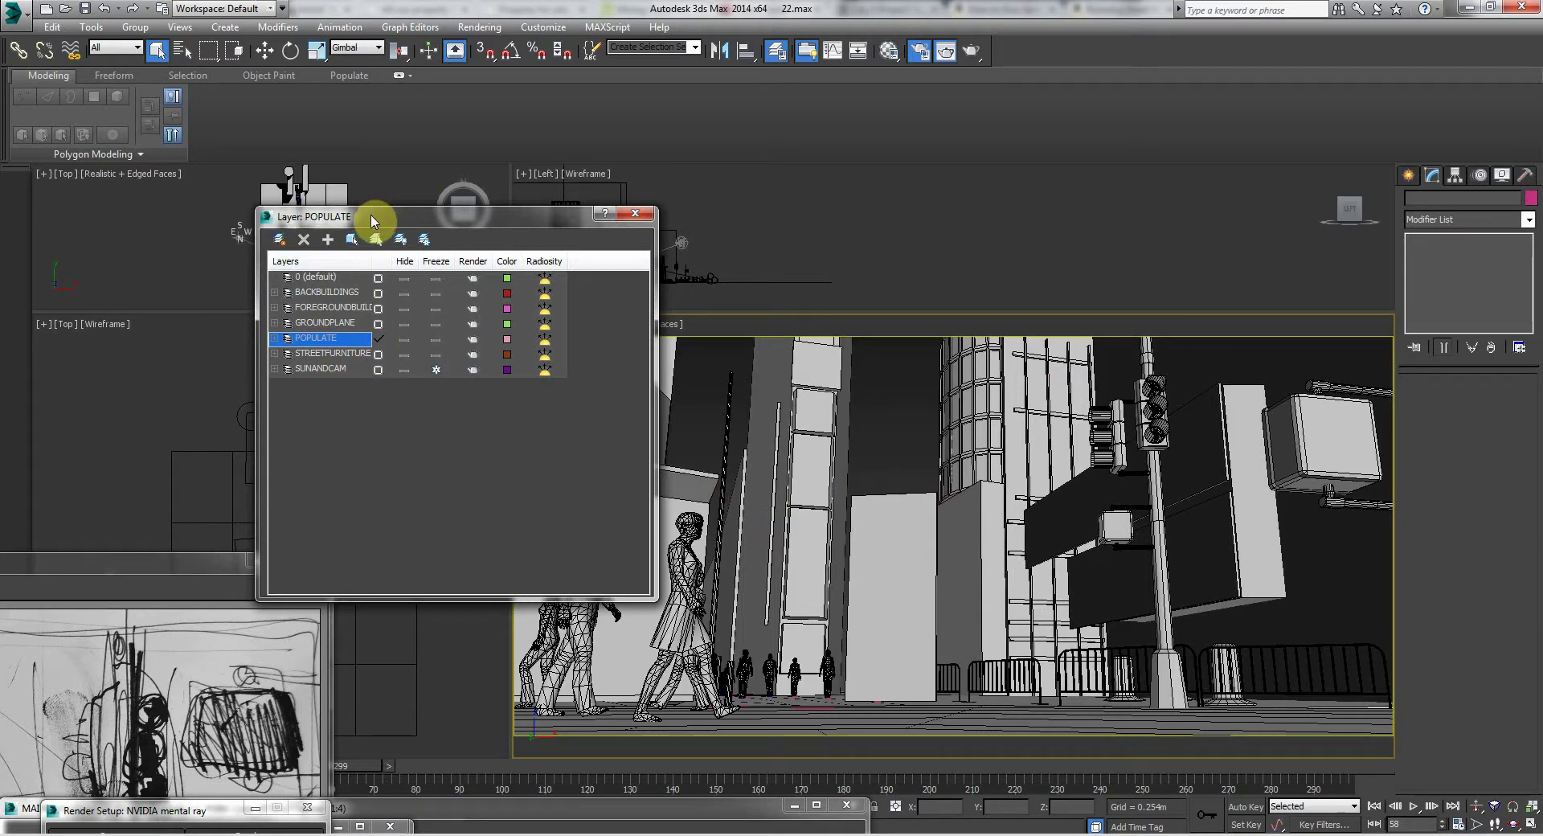
{"action": "left_click_drag", "start_coordinate": [372, 219], "coordinate": [221, 219]}
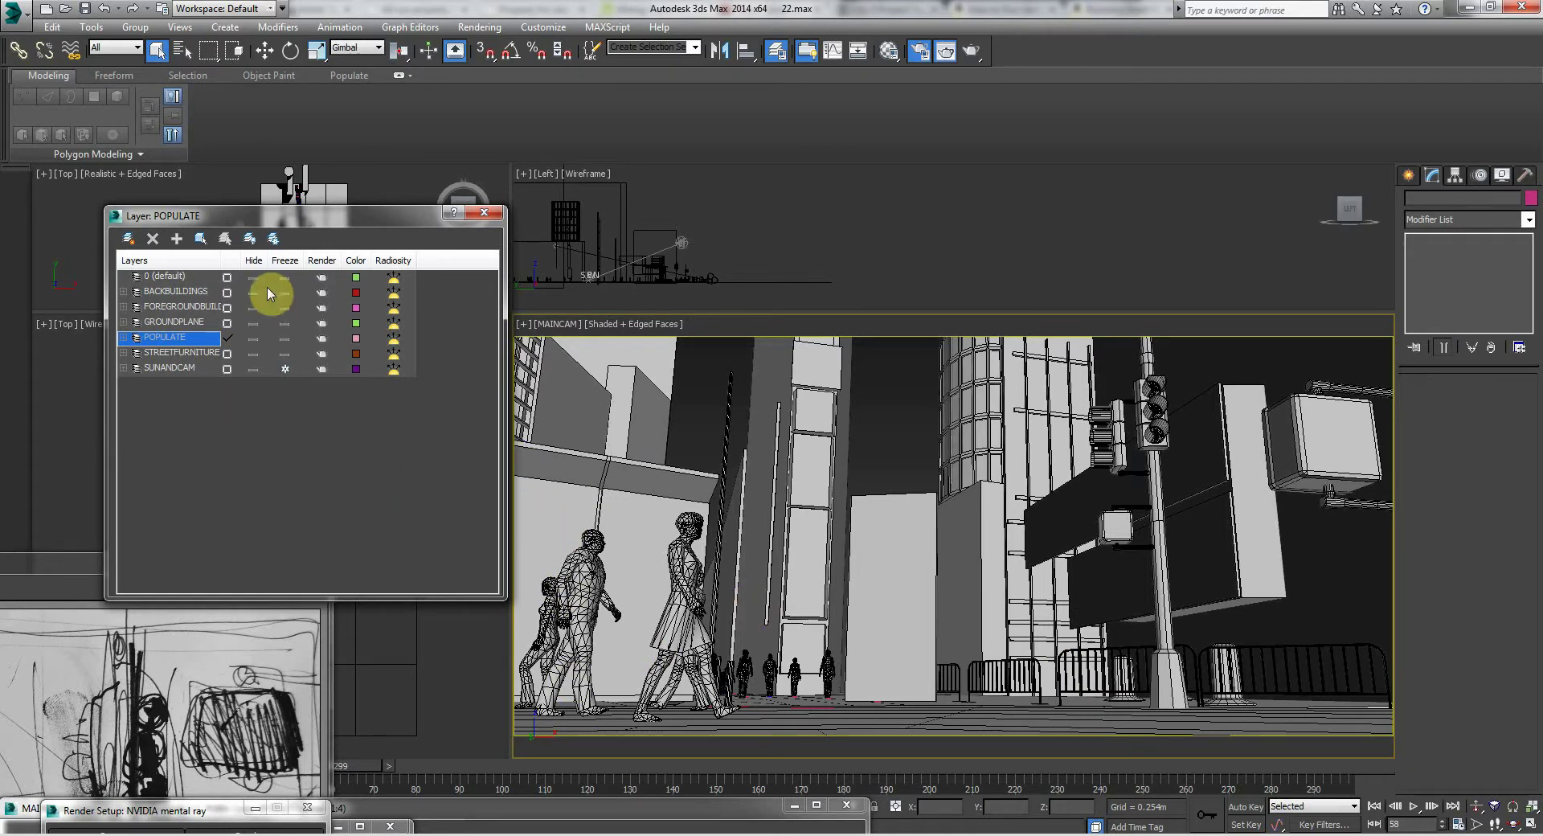
Step: Bring up the rendered frame window for MAINCAM and move it so the whole image can be viewed
{"action": "left_click", "coordinate": [480, 26]}
{"action": "left_click", "coordinate": [512, 50]}
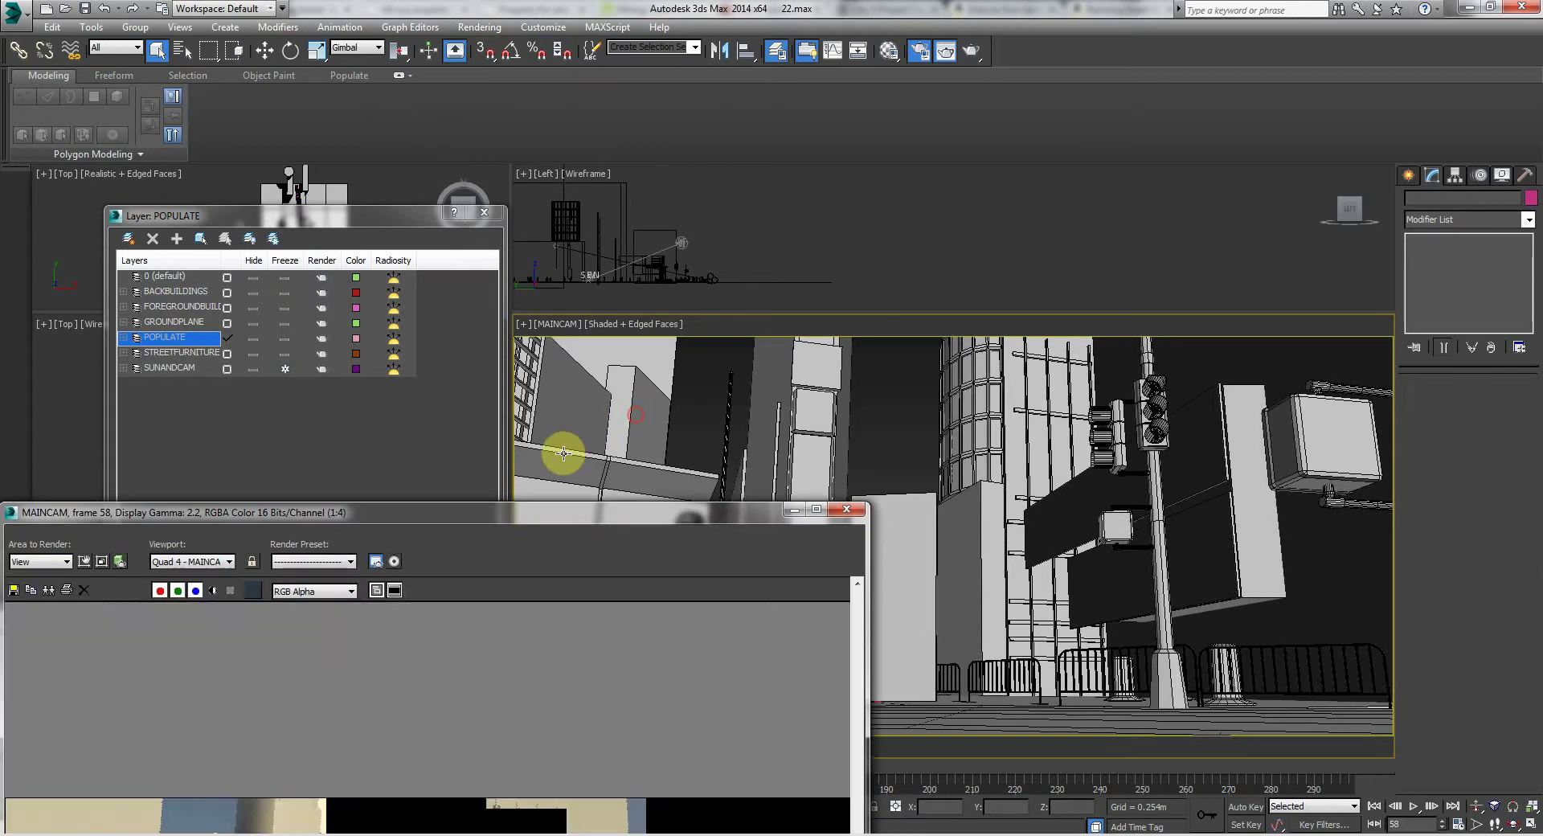
{"action": "left_click_drag", "start_coordinate": [517, 513], "coordinate": [902, 86]}
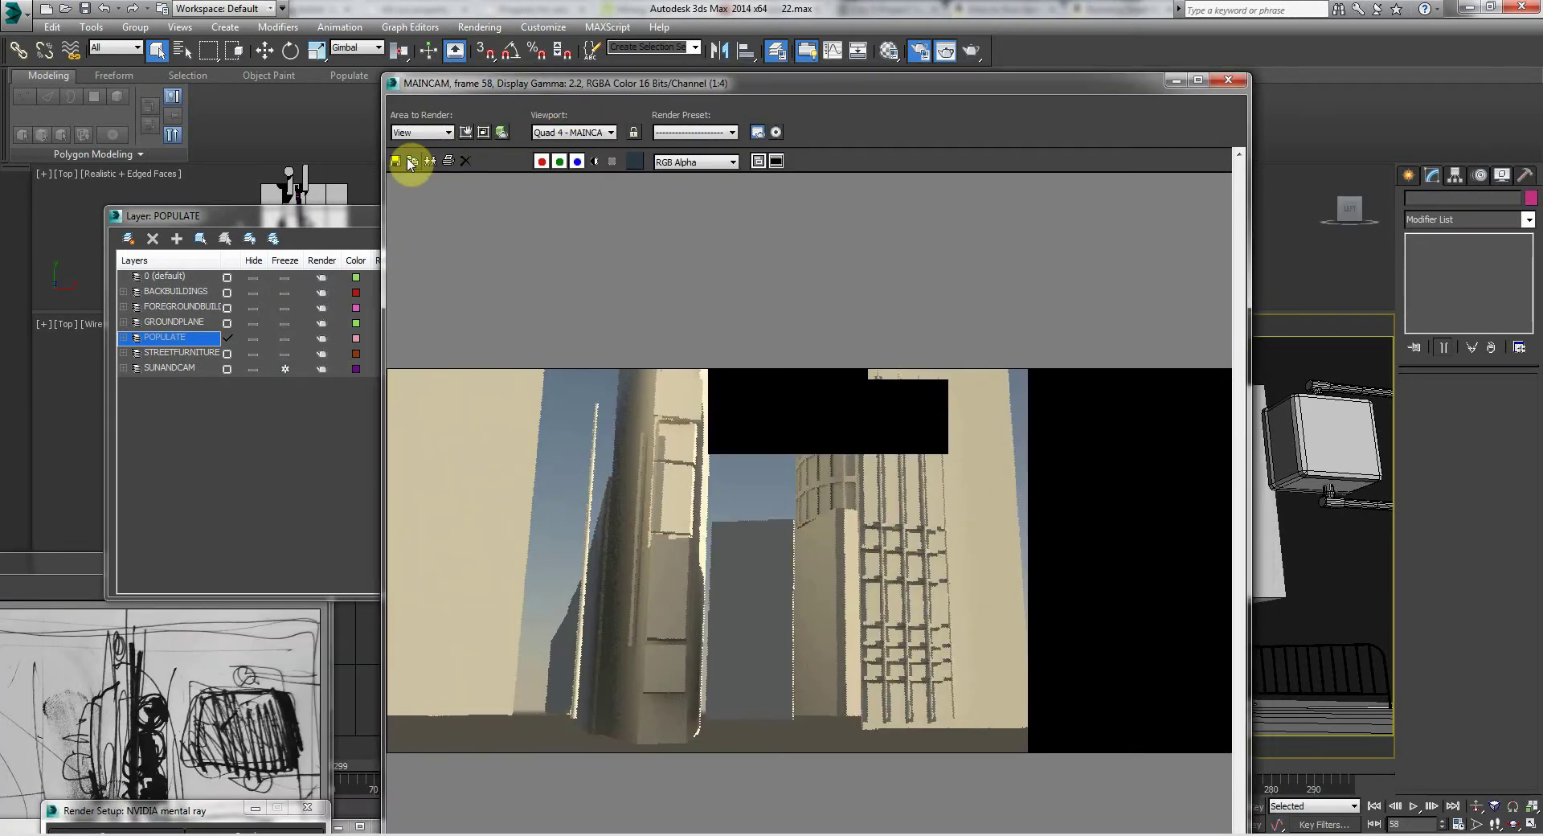
Step: Check the file formats available for saving the rendered image, cancel the save, and move the render window clear of the MAINCAM view
{"action": "left_click", "coordinate": [396, 161]}
{"action": "left_click", "coordinate": [607, 624]}
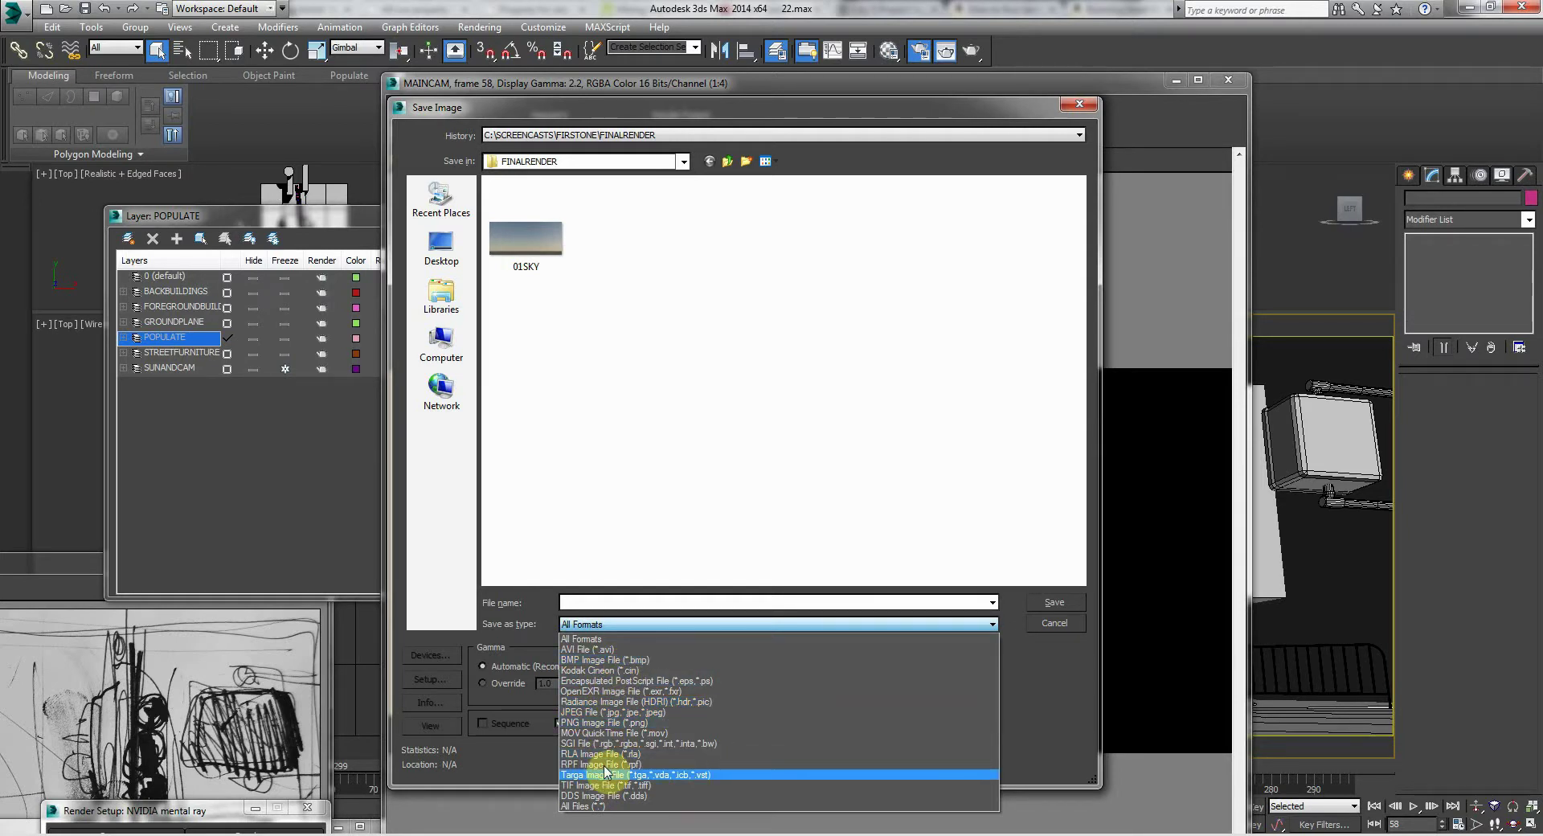
{"action": "left_click", "coordinate": [678, 489]}
{"action": "left_click", "coordinate": [1053, 624]}
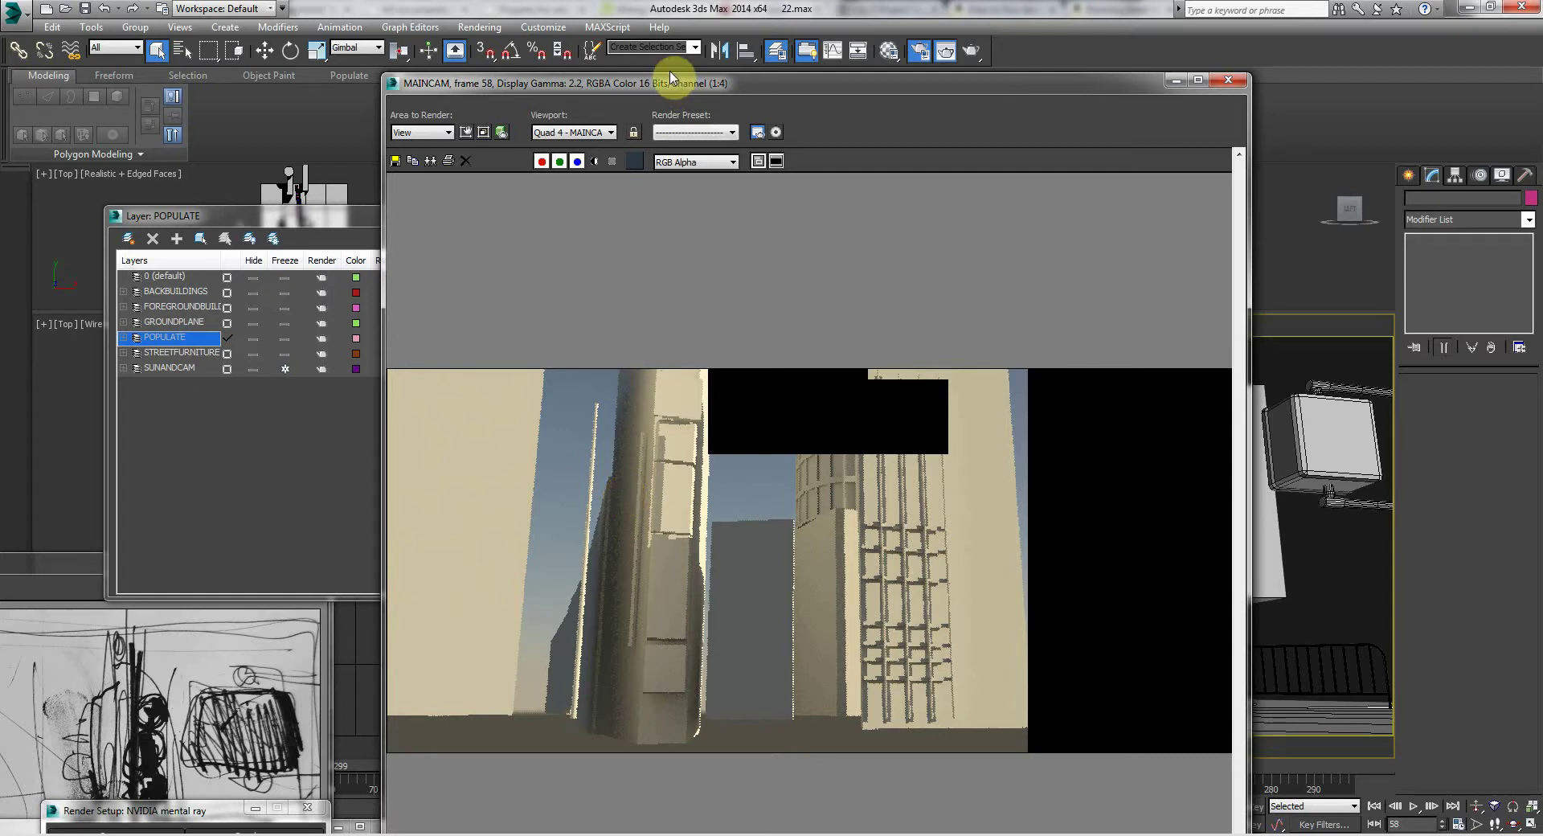
{"action": "left_click_drag", "start_coordinate": [658, 84], "coordinate": [430, 735]}
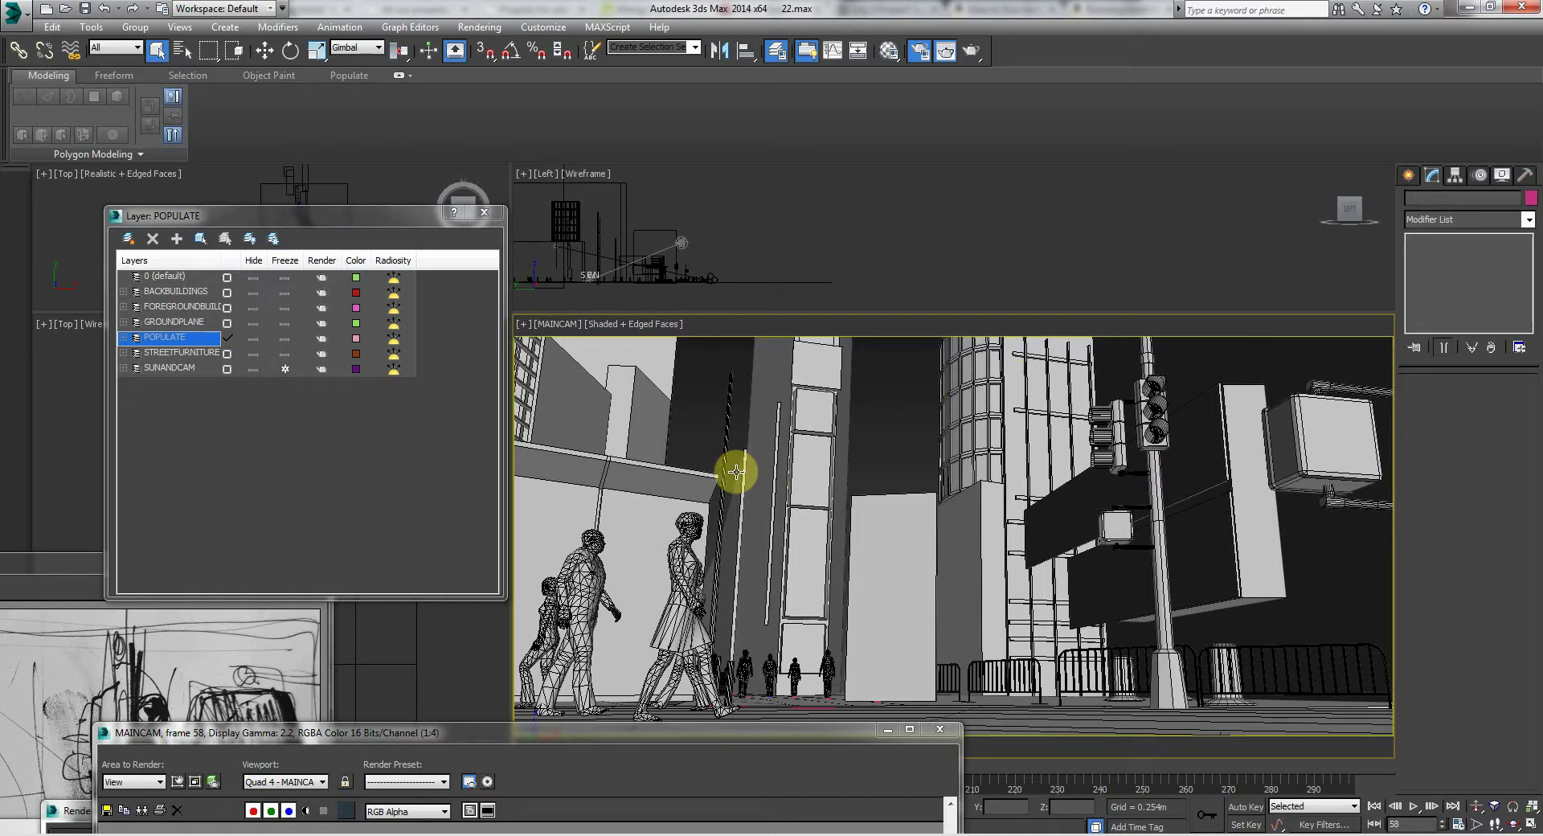
{"action": "left_click_drag", "start_coordinate": [472, 736], "coordinate": [503, 681]}
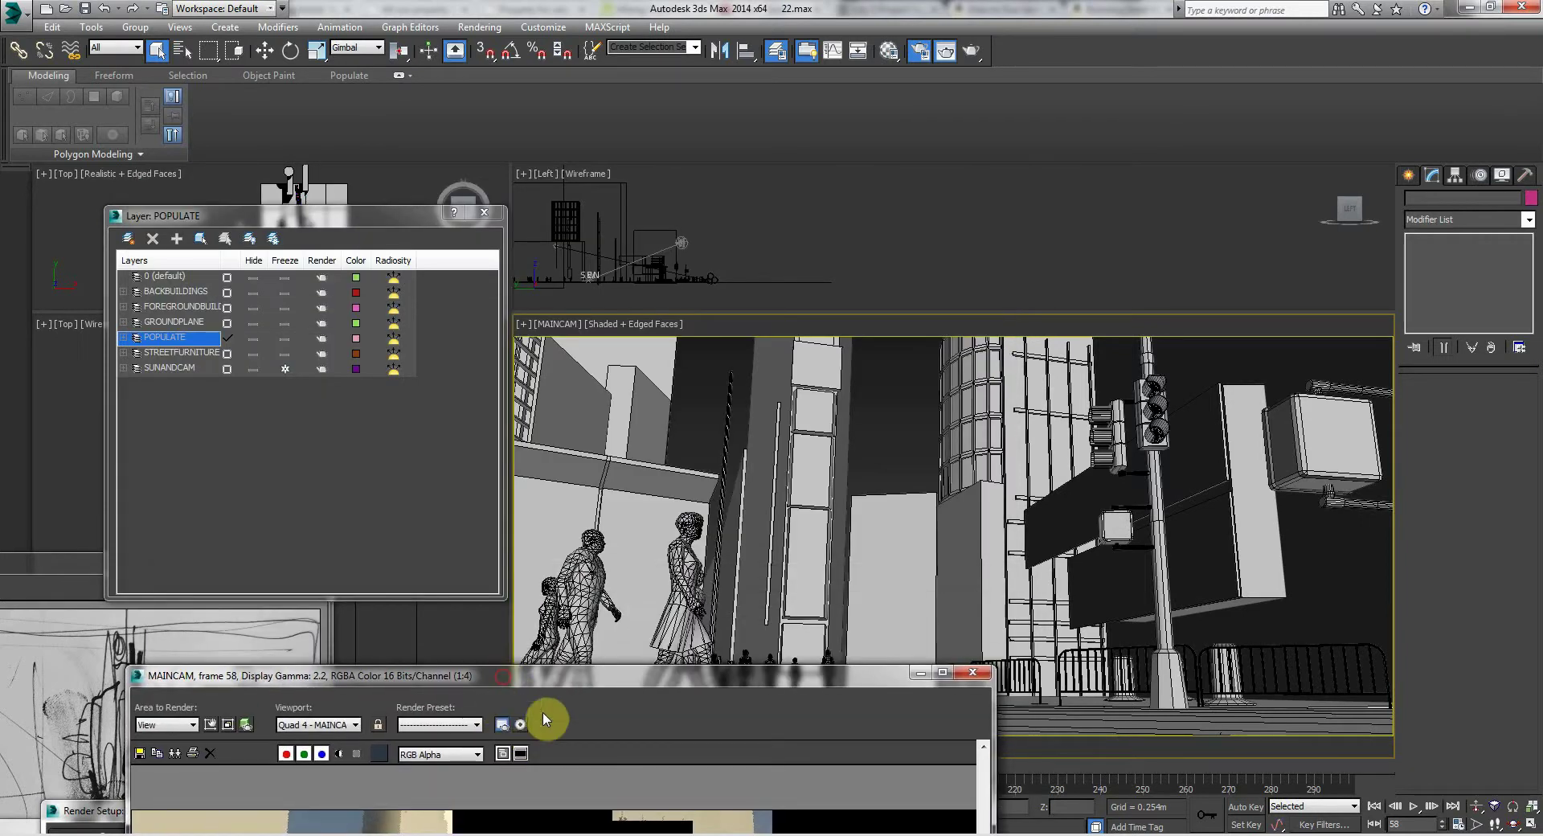